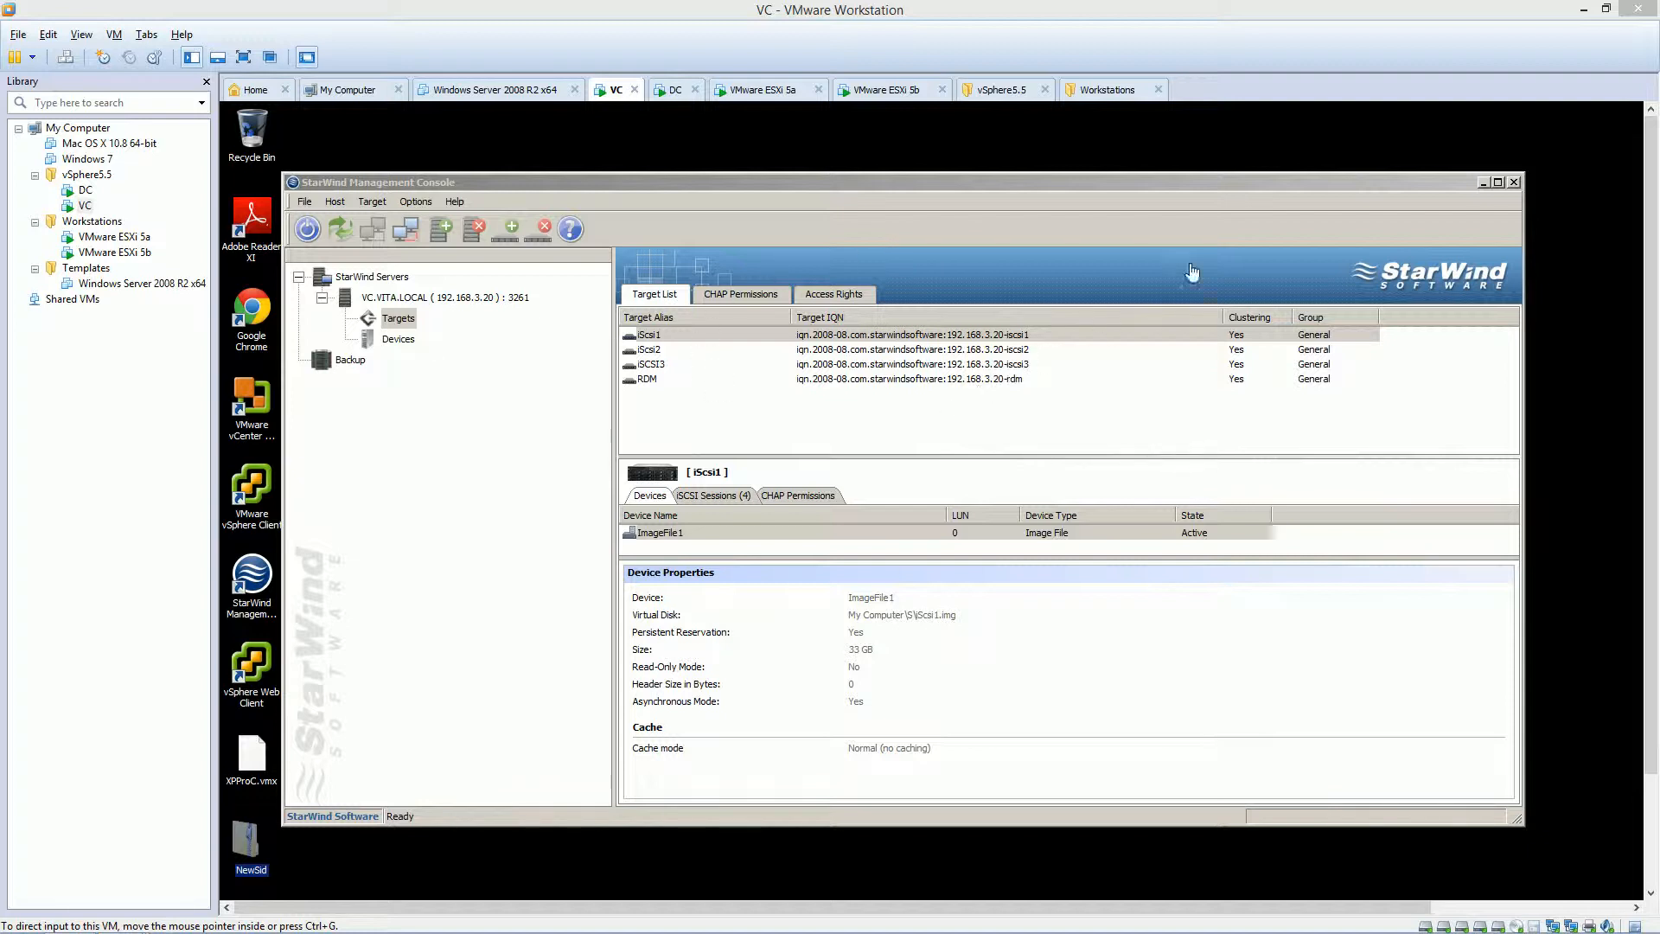
Close the StarWind Management Console and show the VC VM's Windows Server 2008 R2 desktop full screen.
{"action": "left_click", "coordinate": [1514, 184]}
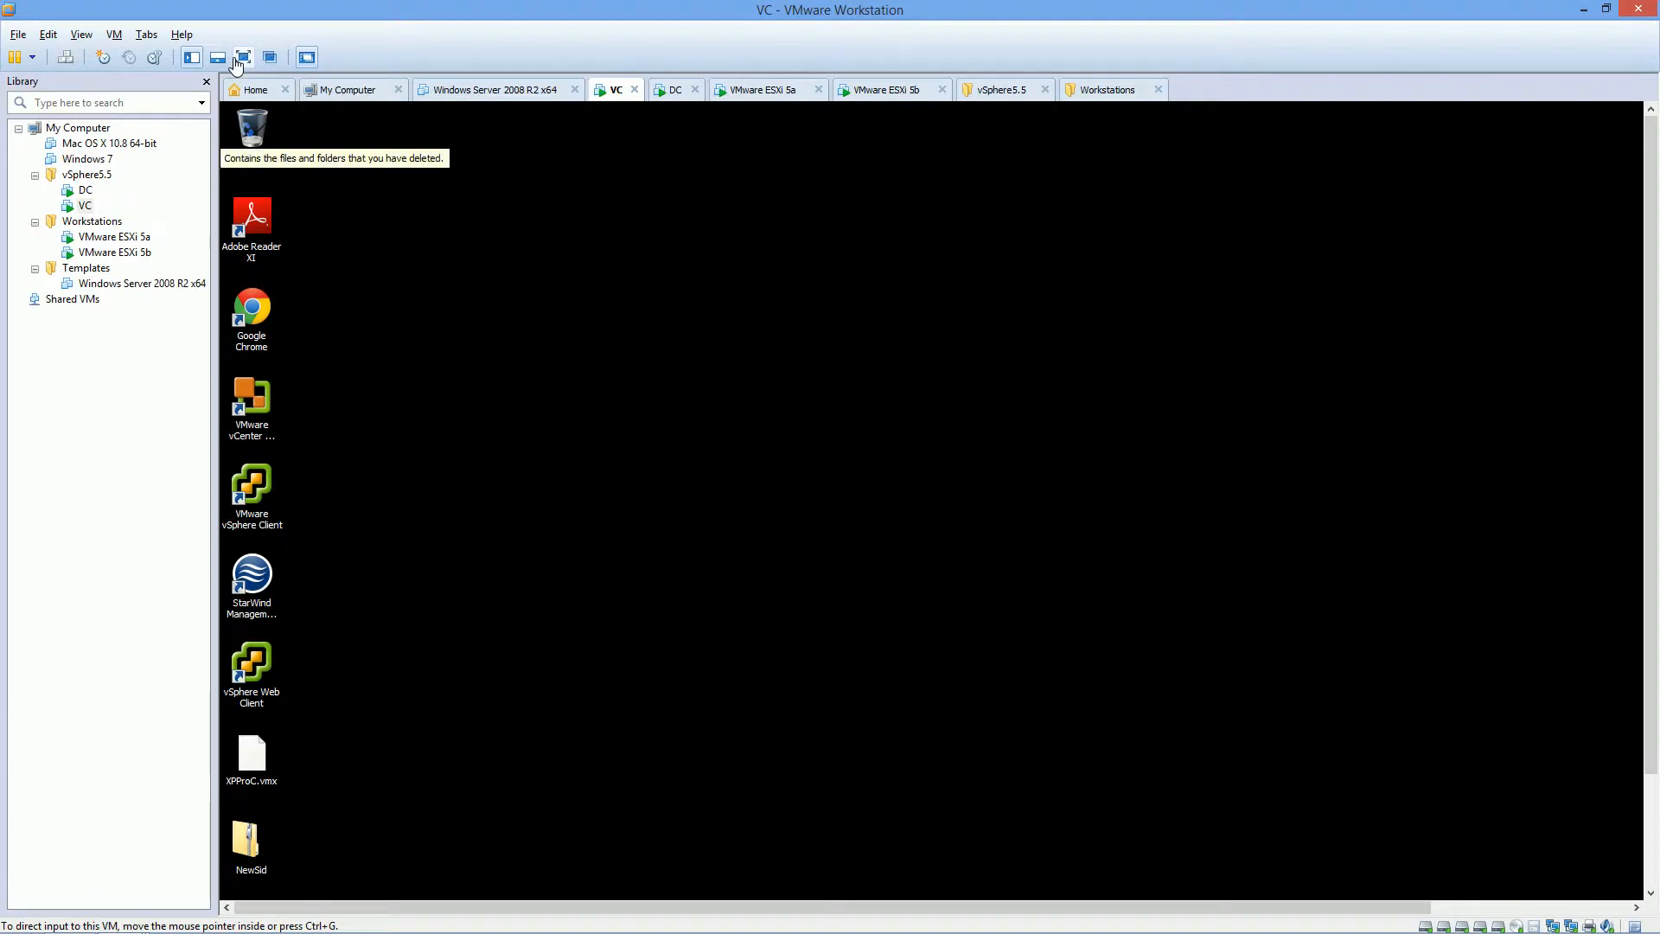
{"action": "left_click", "coordinate": [241, 57]}
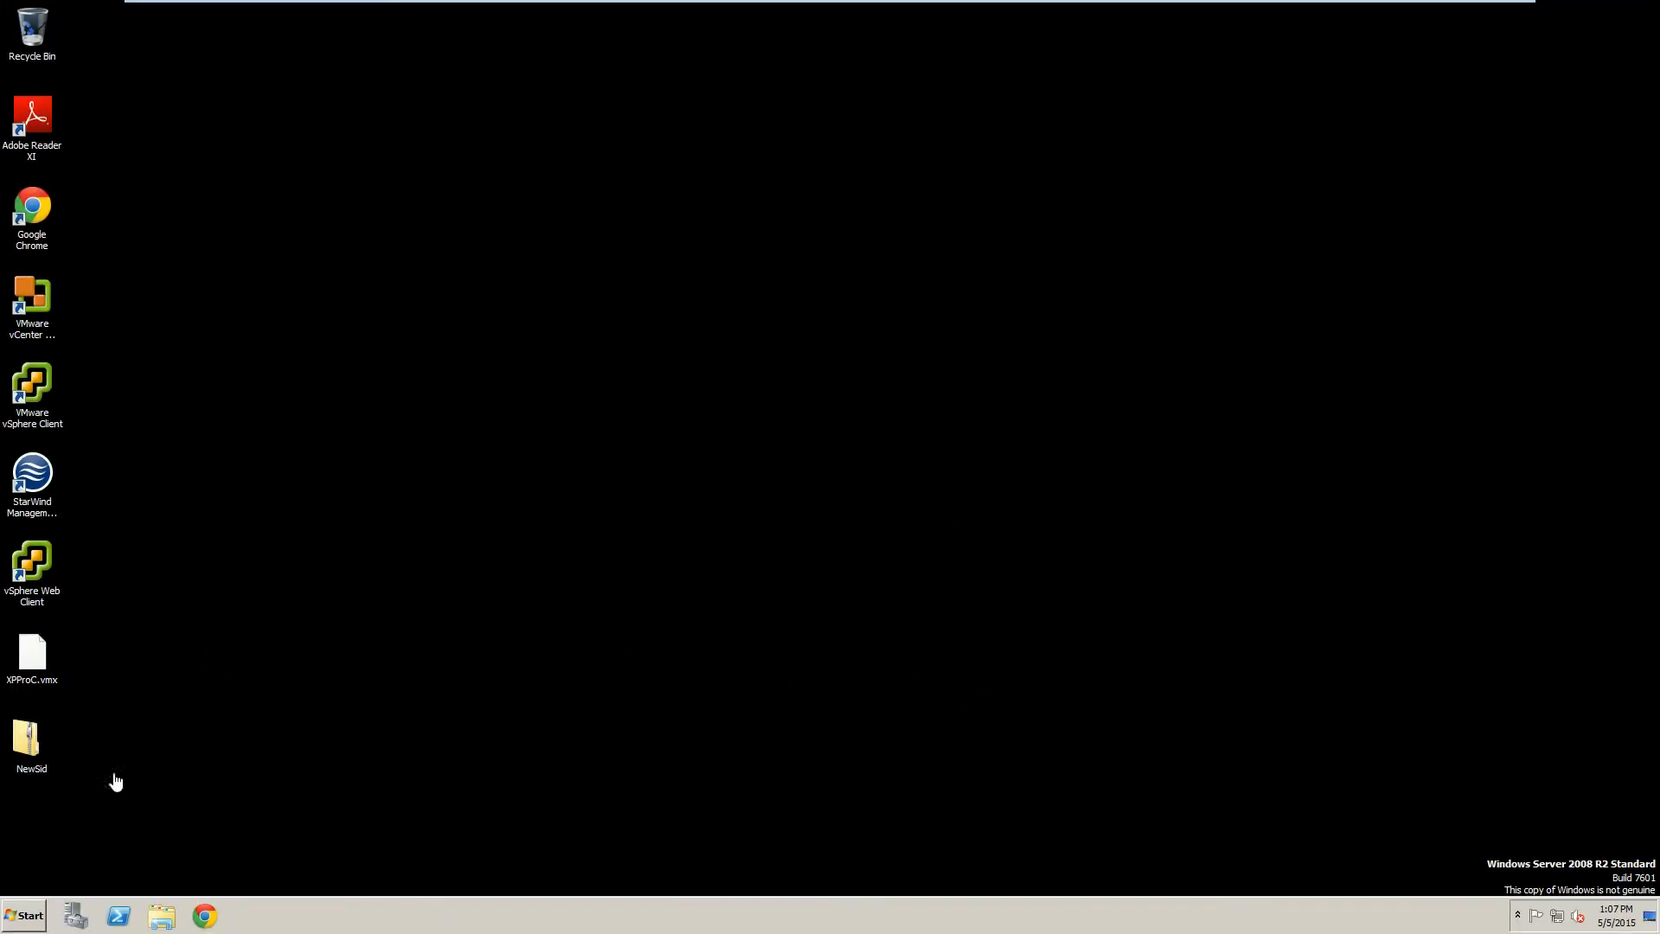
Open Control Panel from Start, view all items as Small icons, and go to Programs and Features.
{"action": "left_click", "coordinate": [24, 913]}
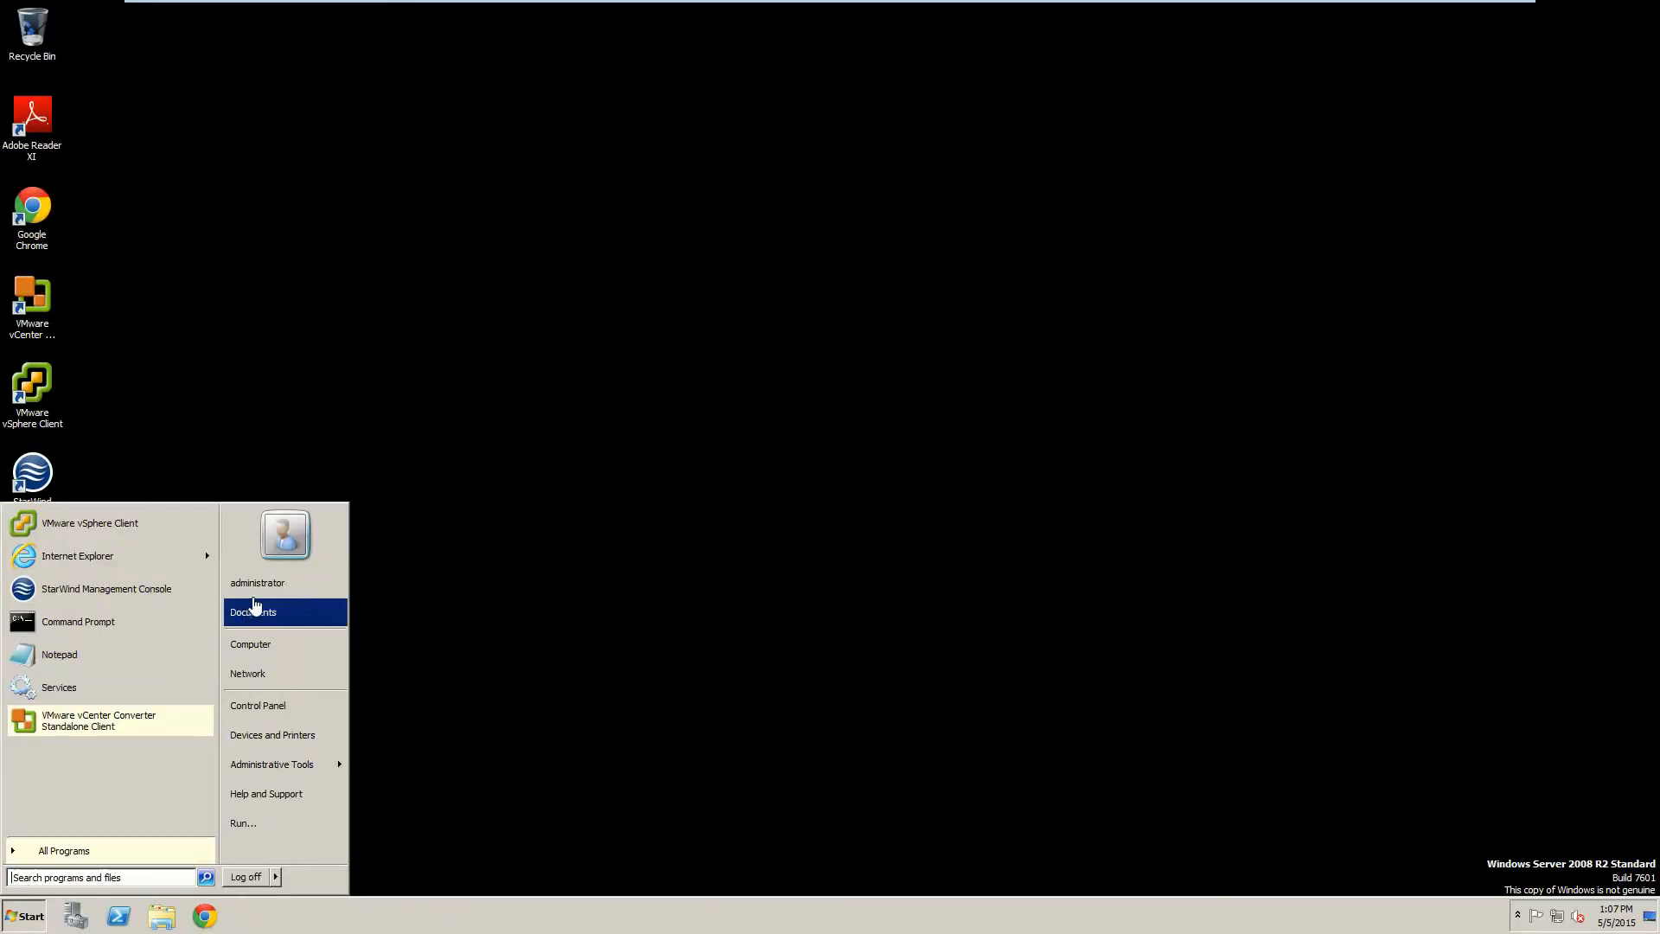
{"action": "left_click", "coordinate": [267, 706]}
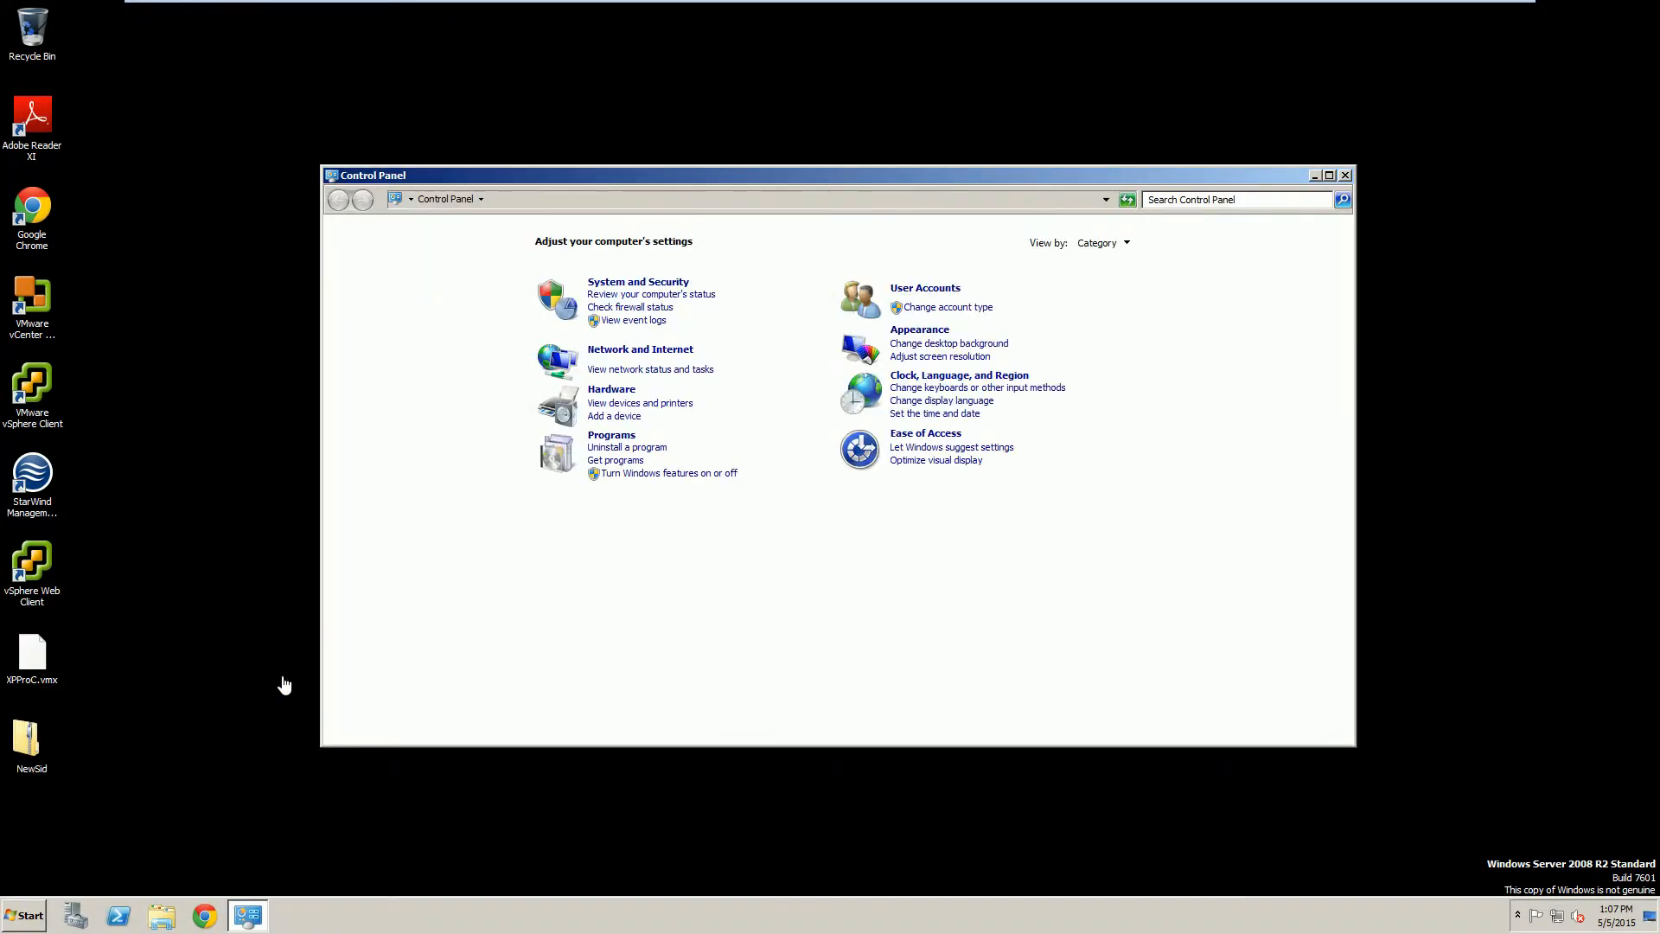
{"action": "left_click", "coordinate": [1087, 245]}
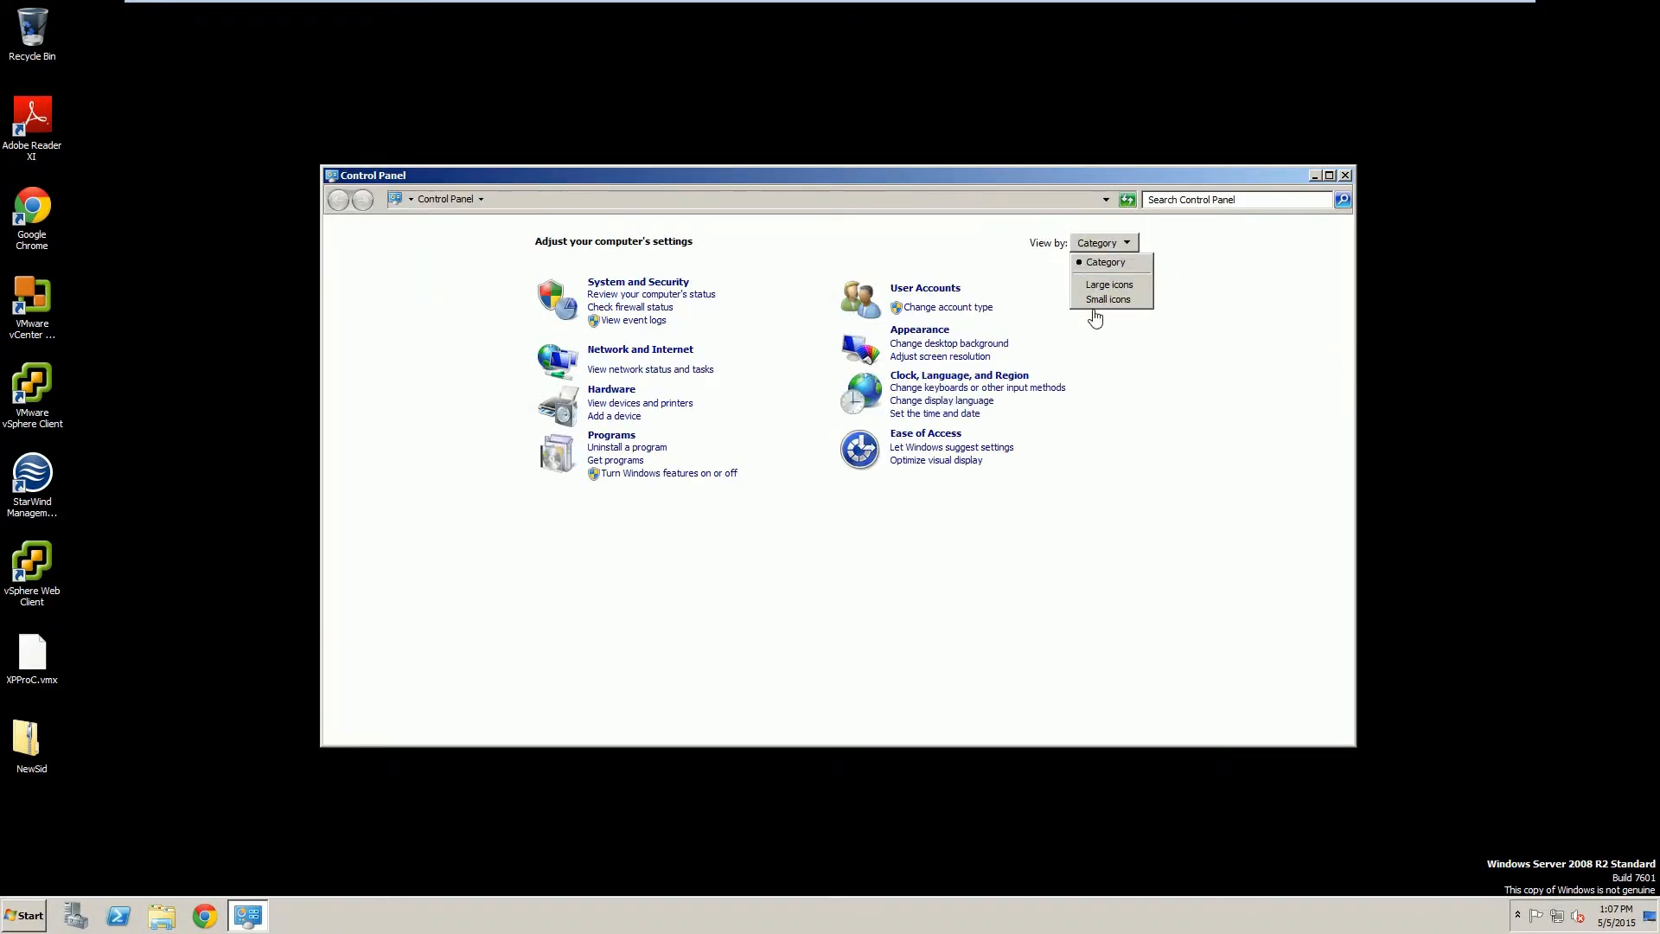
{"action": "left_click", "coordinate": [1094, 304]}
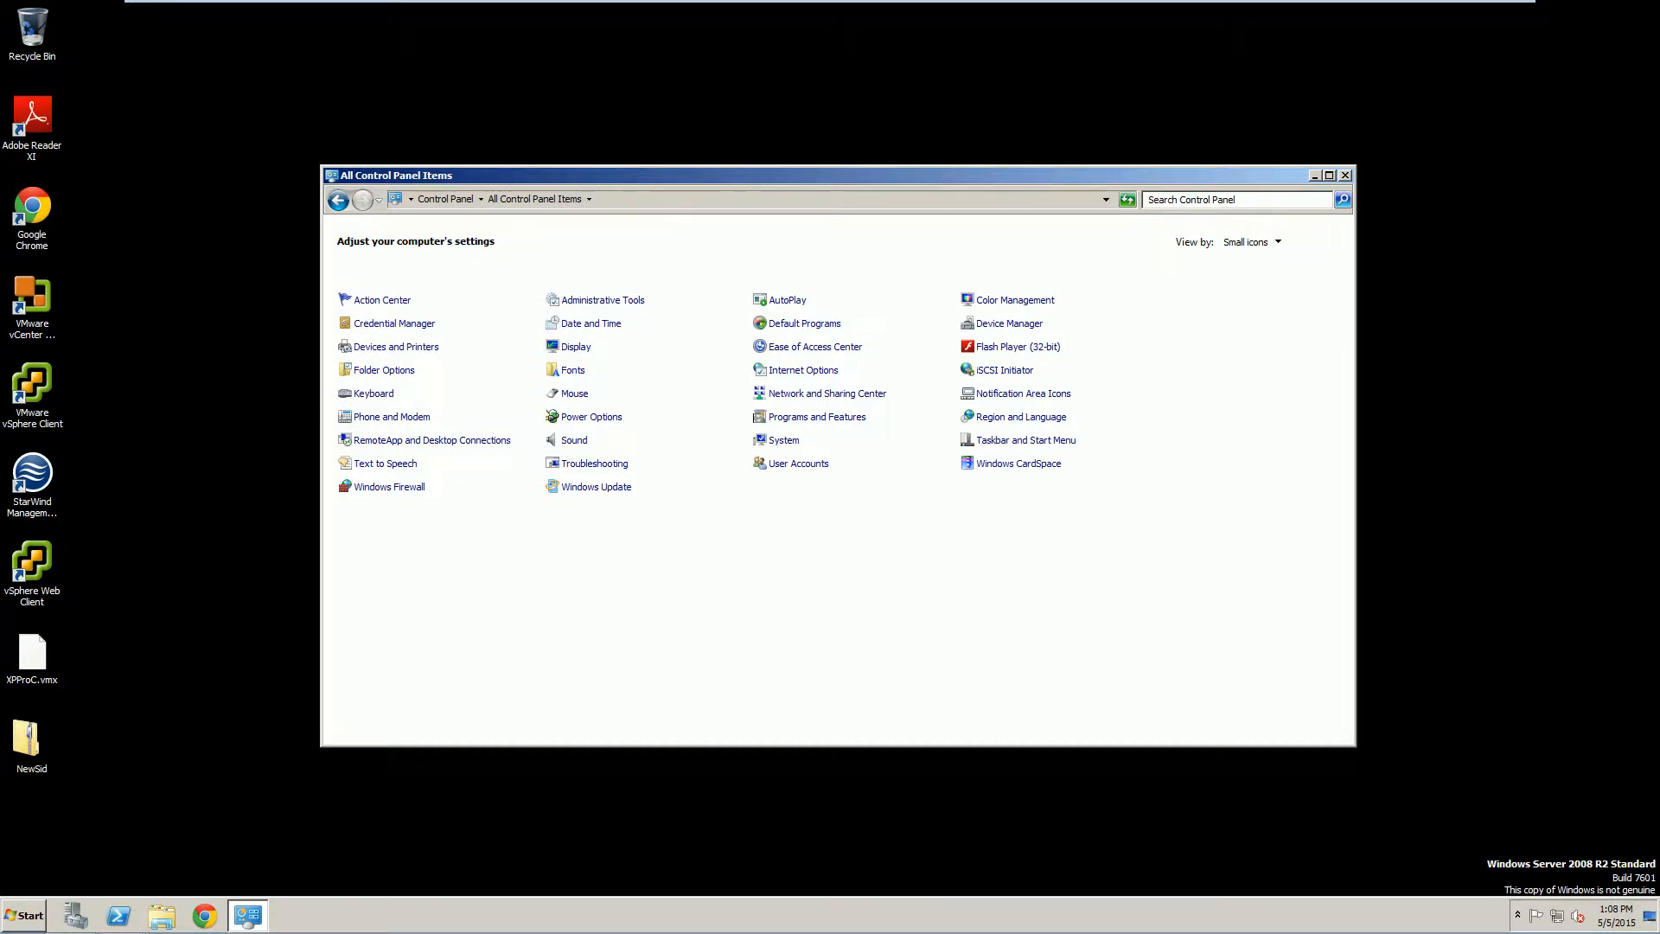
{"action": "left_click", "coordinate": [821, 418]}
Find VMware vCenter Server in the installed programs list and uninstall it, confirming with Yes.
{"action": "left_click", "coordinate": [595, 510]}
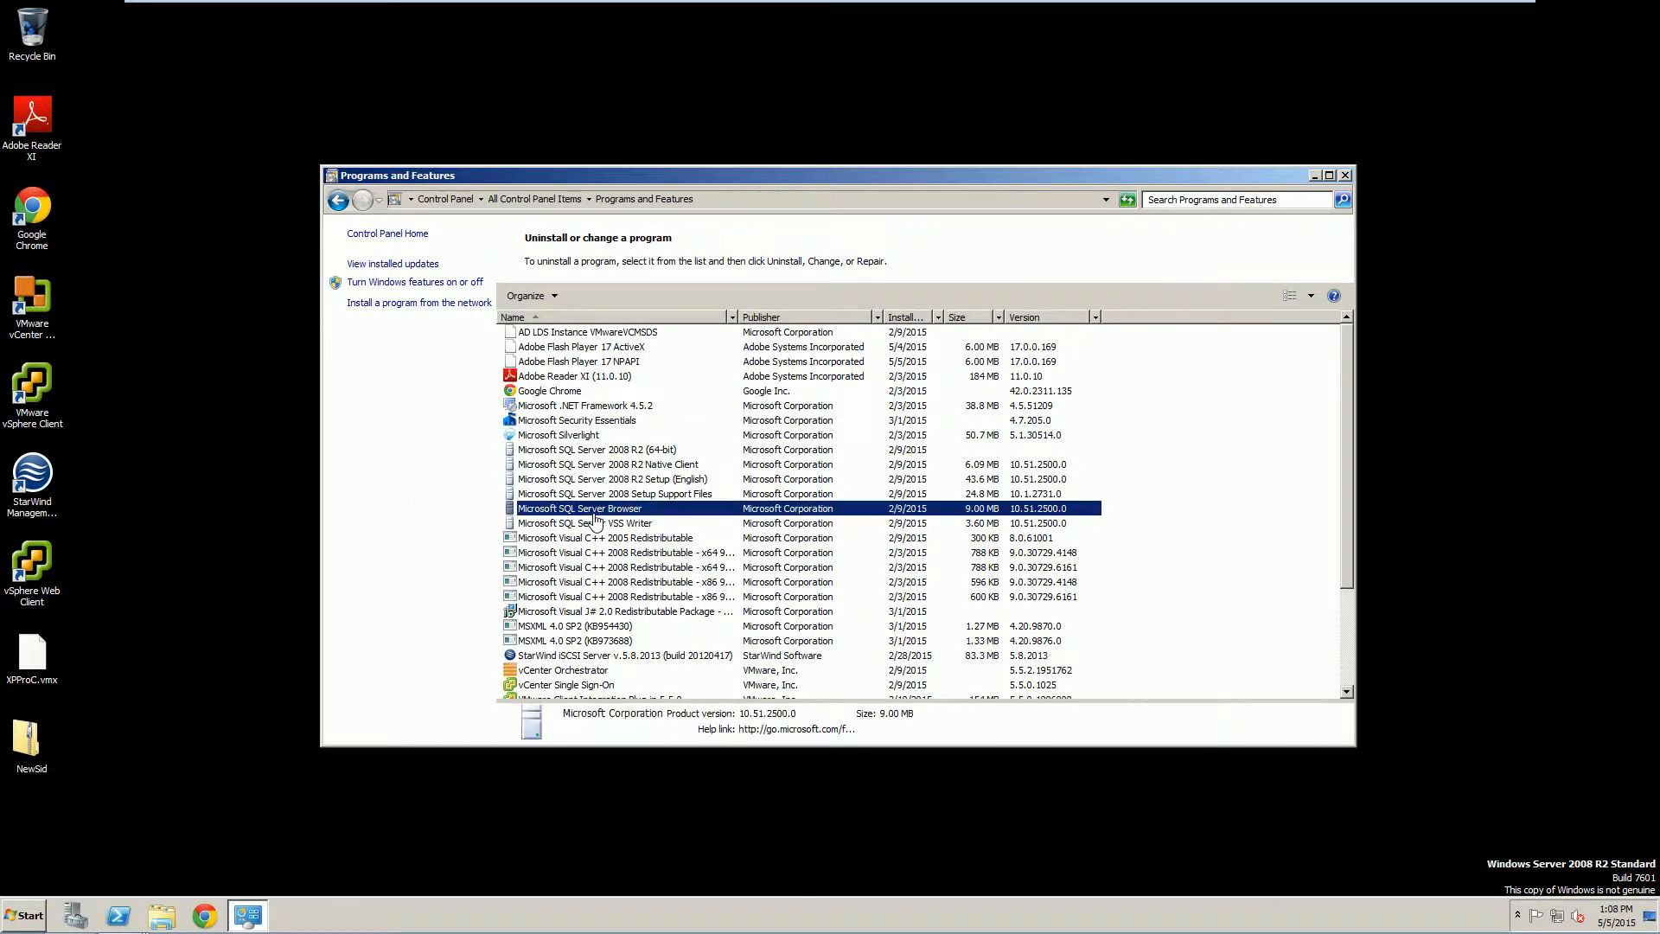
{"action": "scroll", "coordinate": [593, 519], "scroll_direction": "down", "scroll_amount": 3}
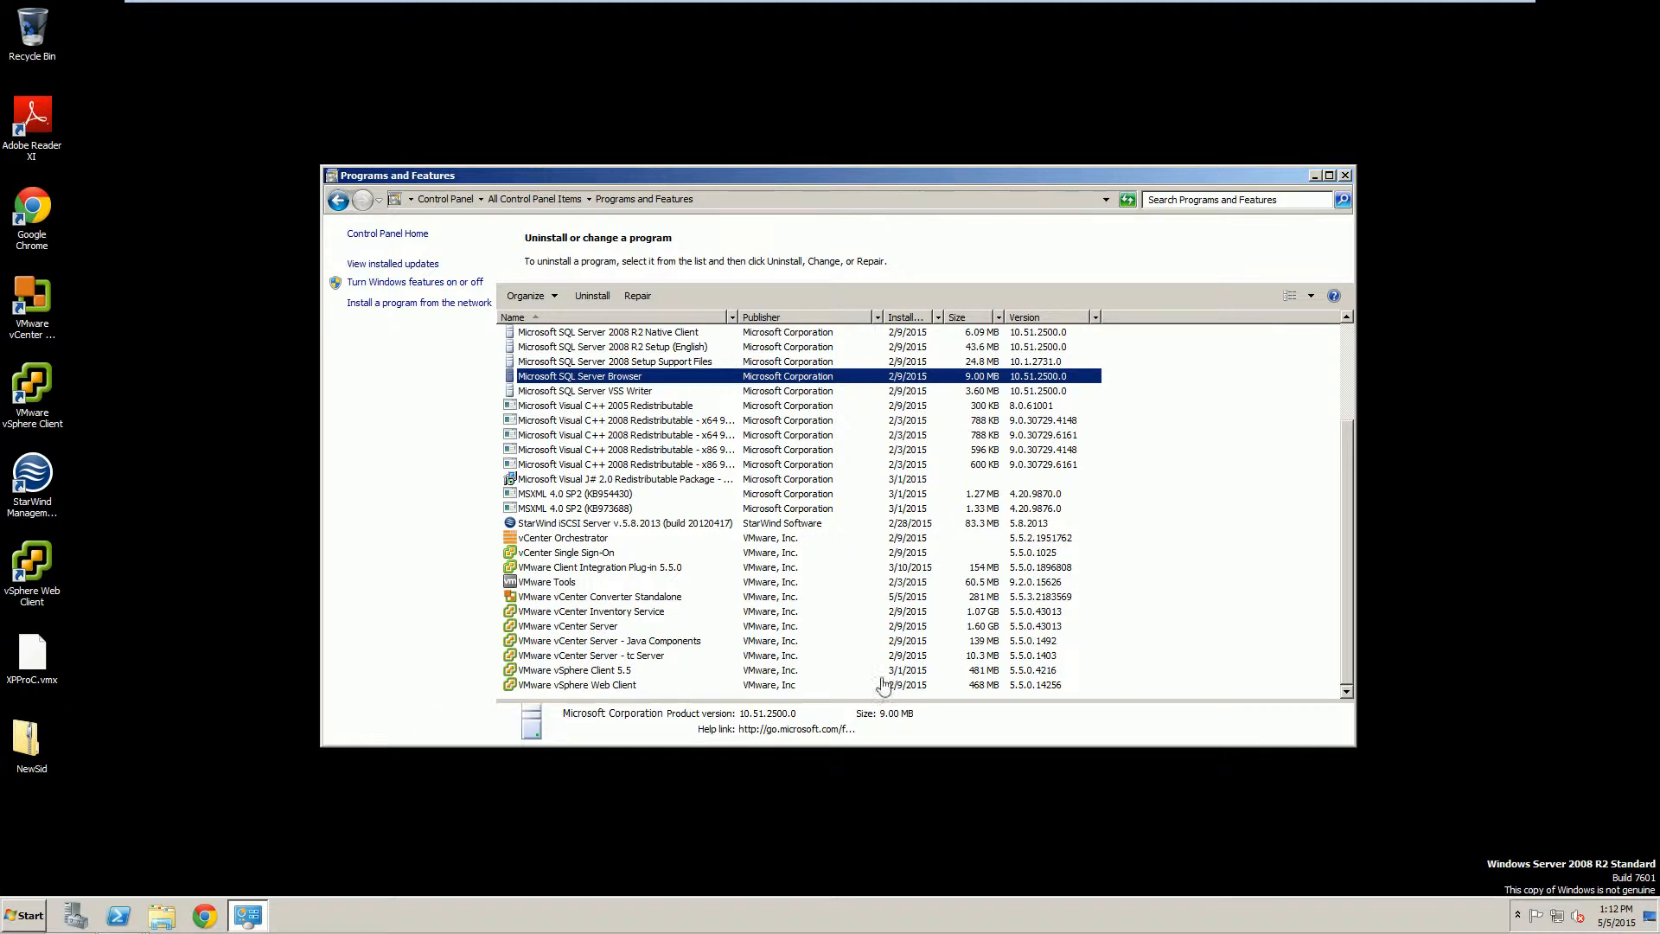
{"action": "scroll", "coordinate": [592, 432], "scroll_direction": "up", "scroll_amount": 5}
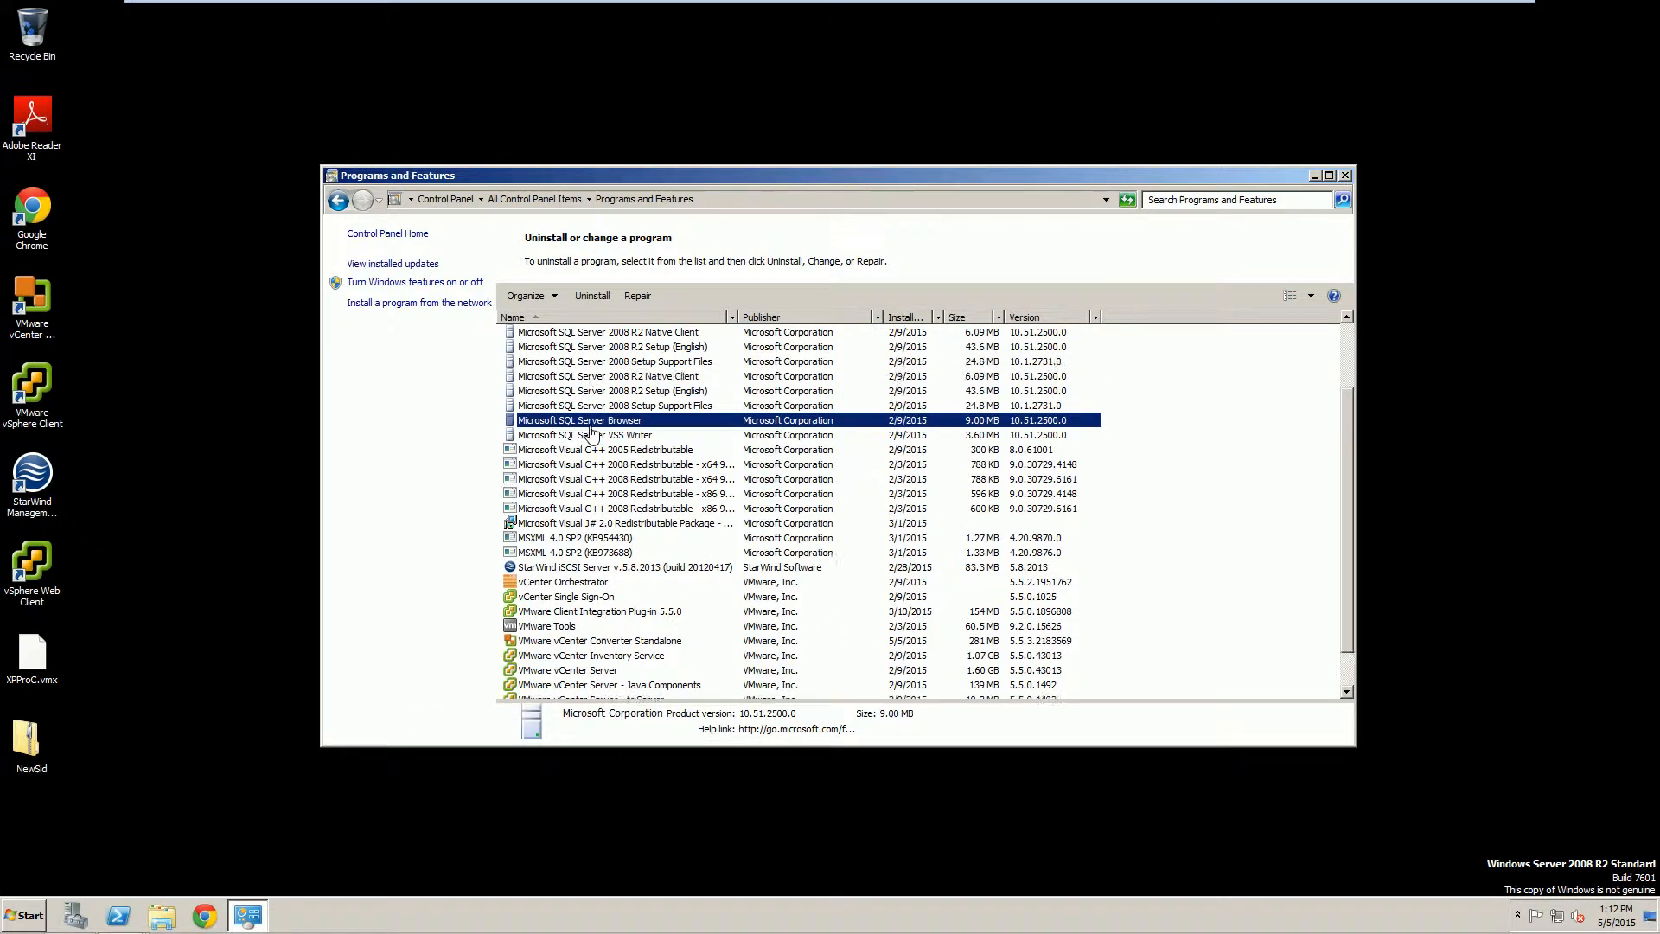
{"action": "scroll", "coordinate": [607, 476], "scroll_direction": "down", "scroll_amount": 1}
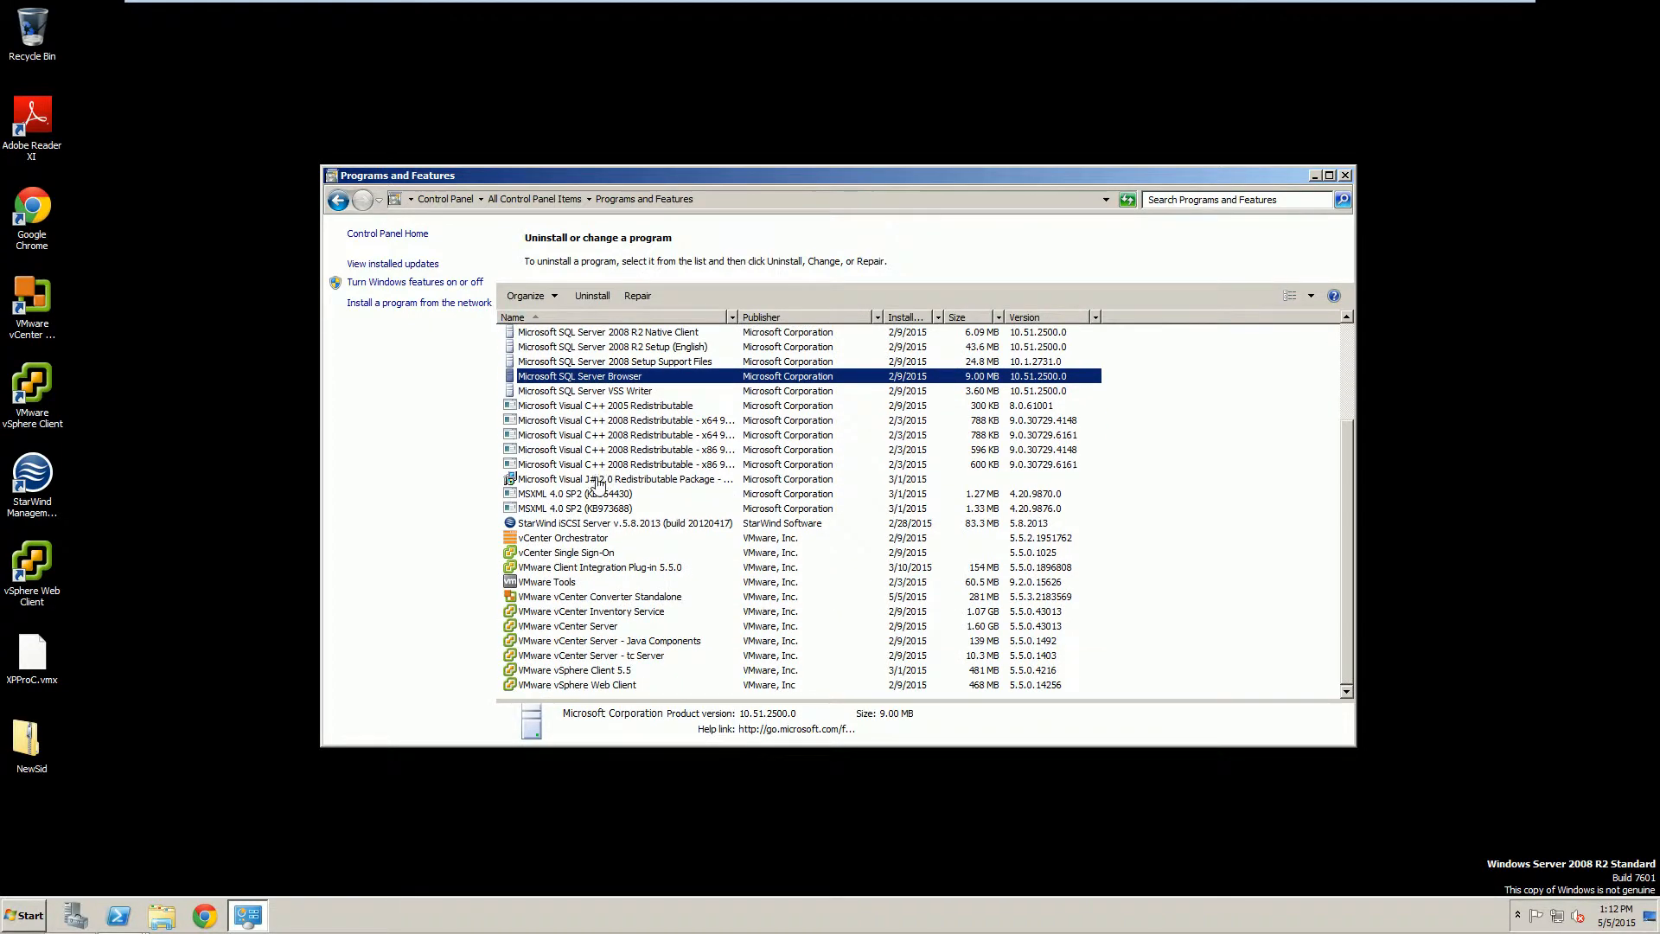
{"action": "scroll", "coordinate": [570, 623], "scroll_direction": "up", "scroll_amount": 3}
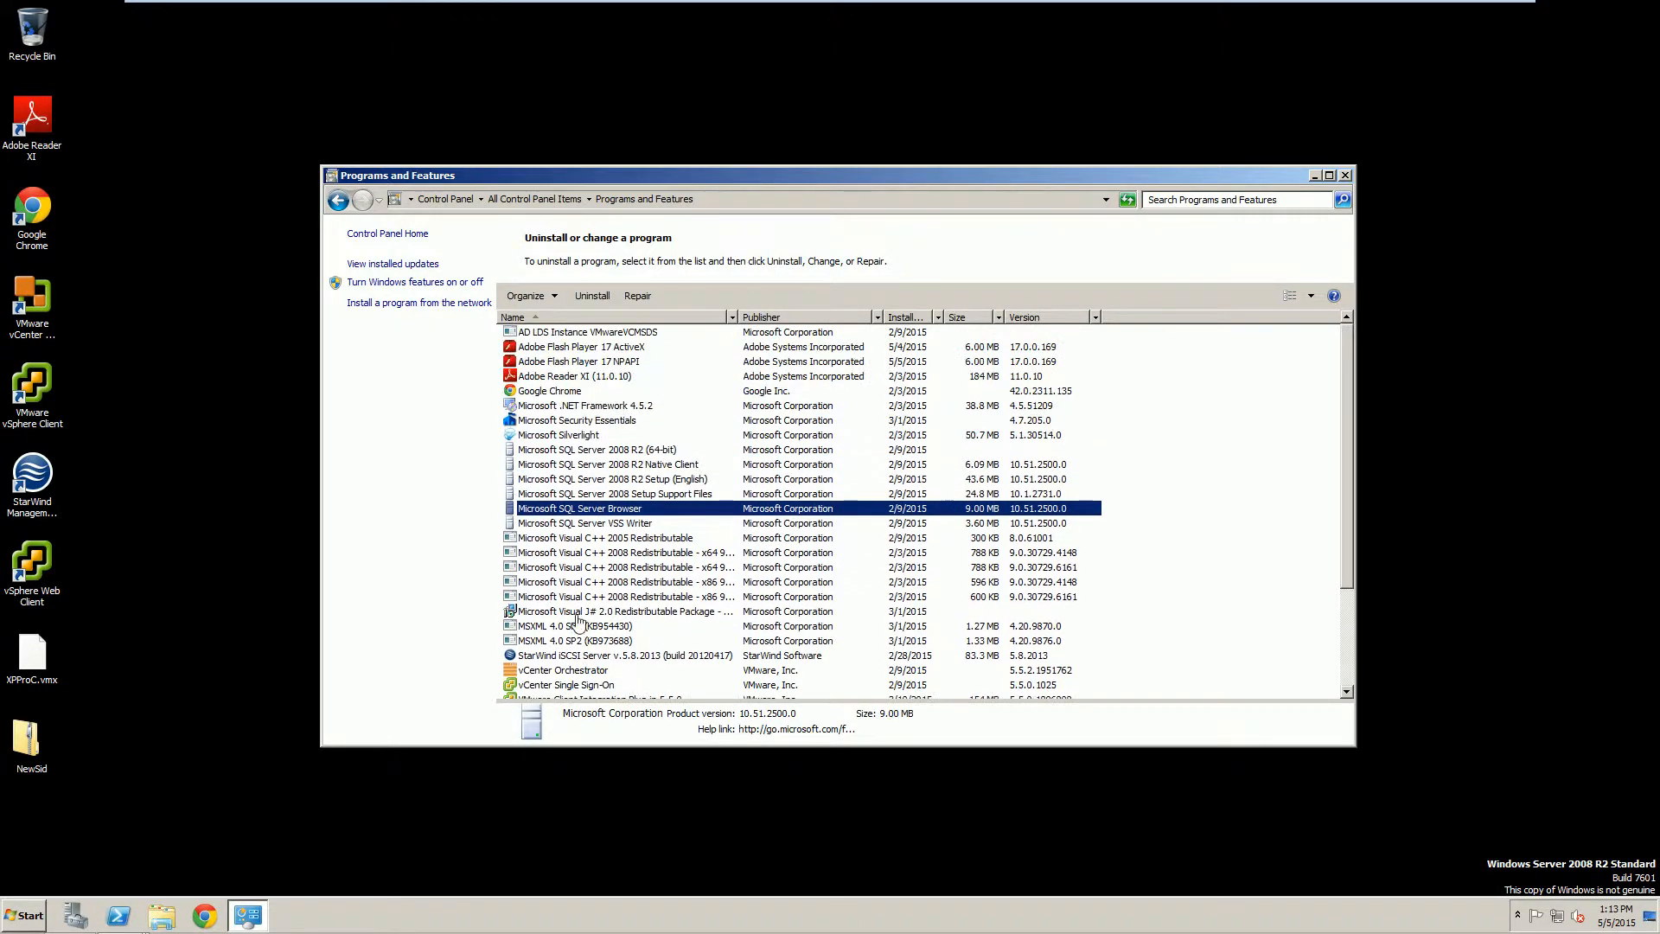
{"action": "scroll", "coordinate": [555, 569], "scroll_direction": "down", "scroll_amount": 3}
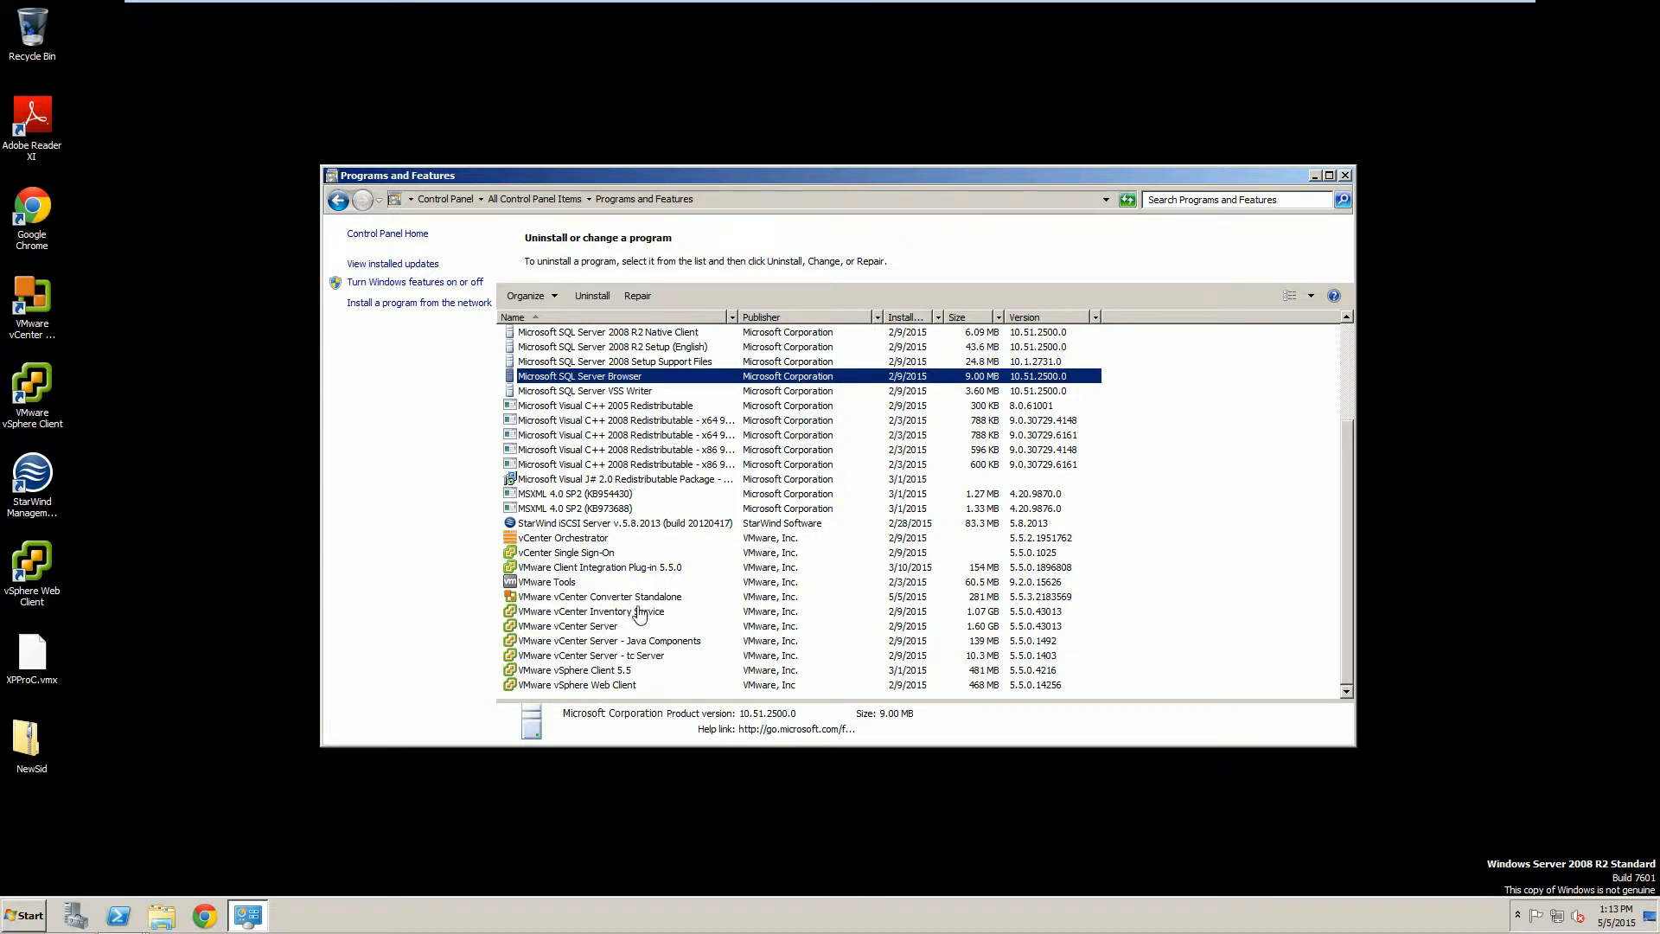
{"action": "left_click", "coordinate": [601, 628]}
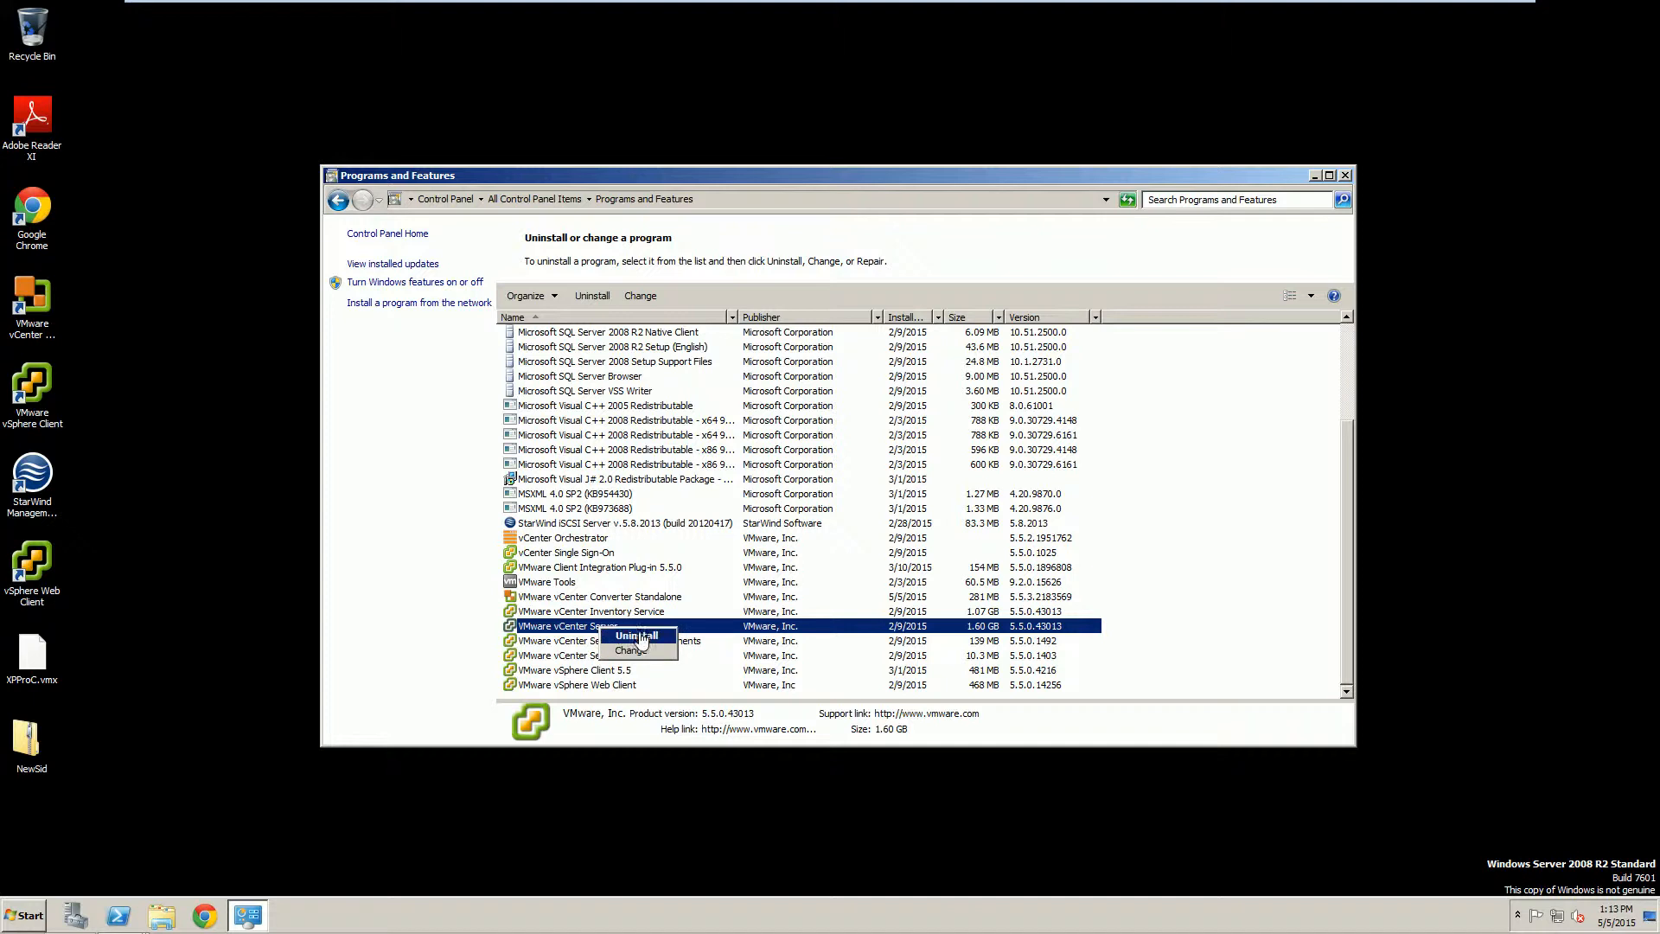
{"action": "key", "text": "Return"}
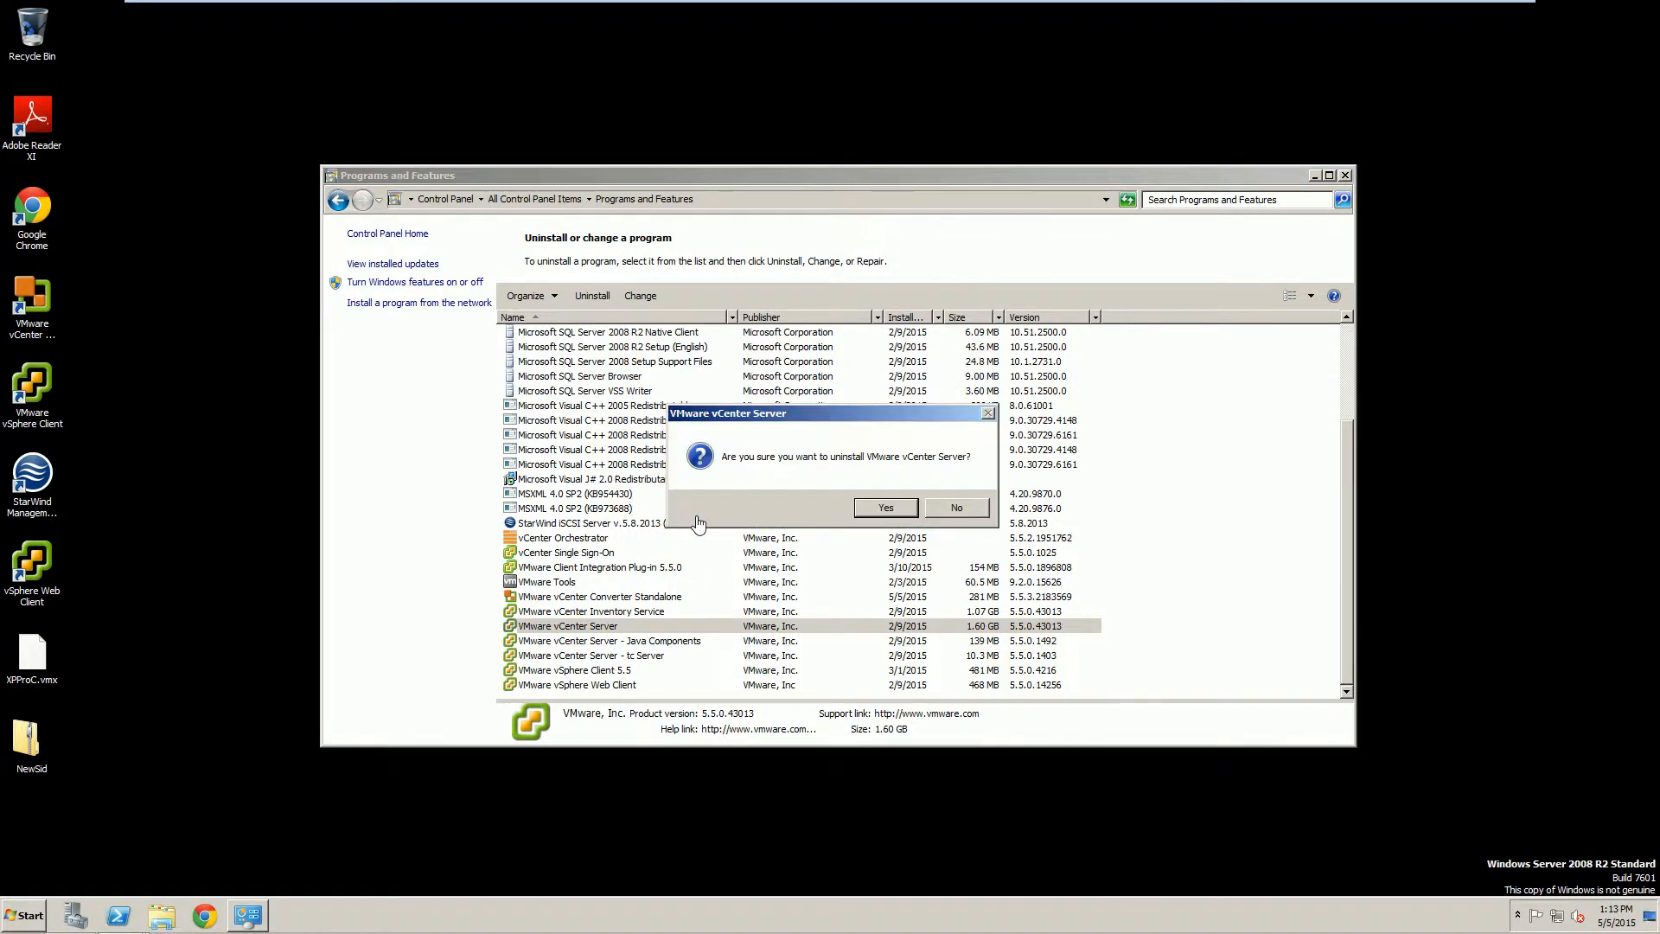
{"action": "left_click", "coordinate": [883, 509]}
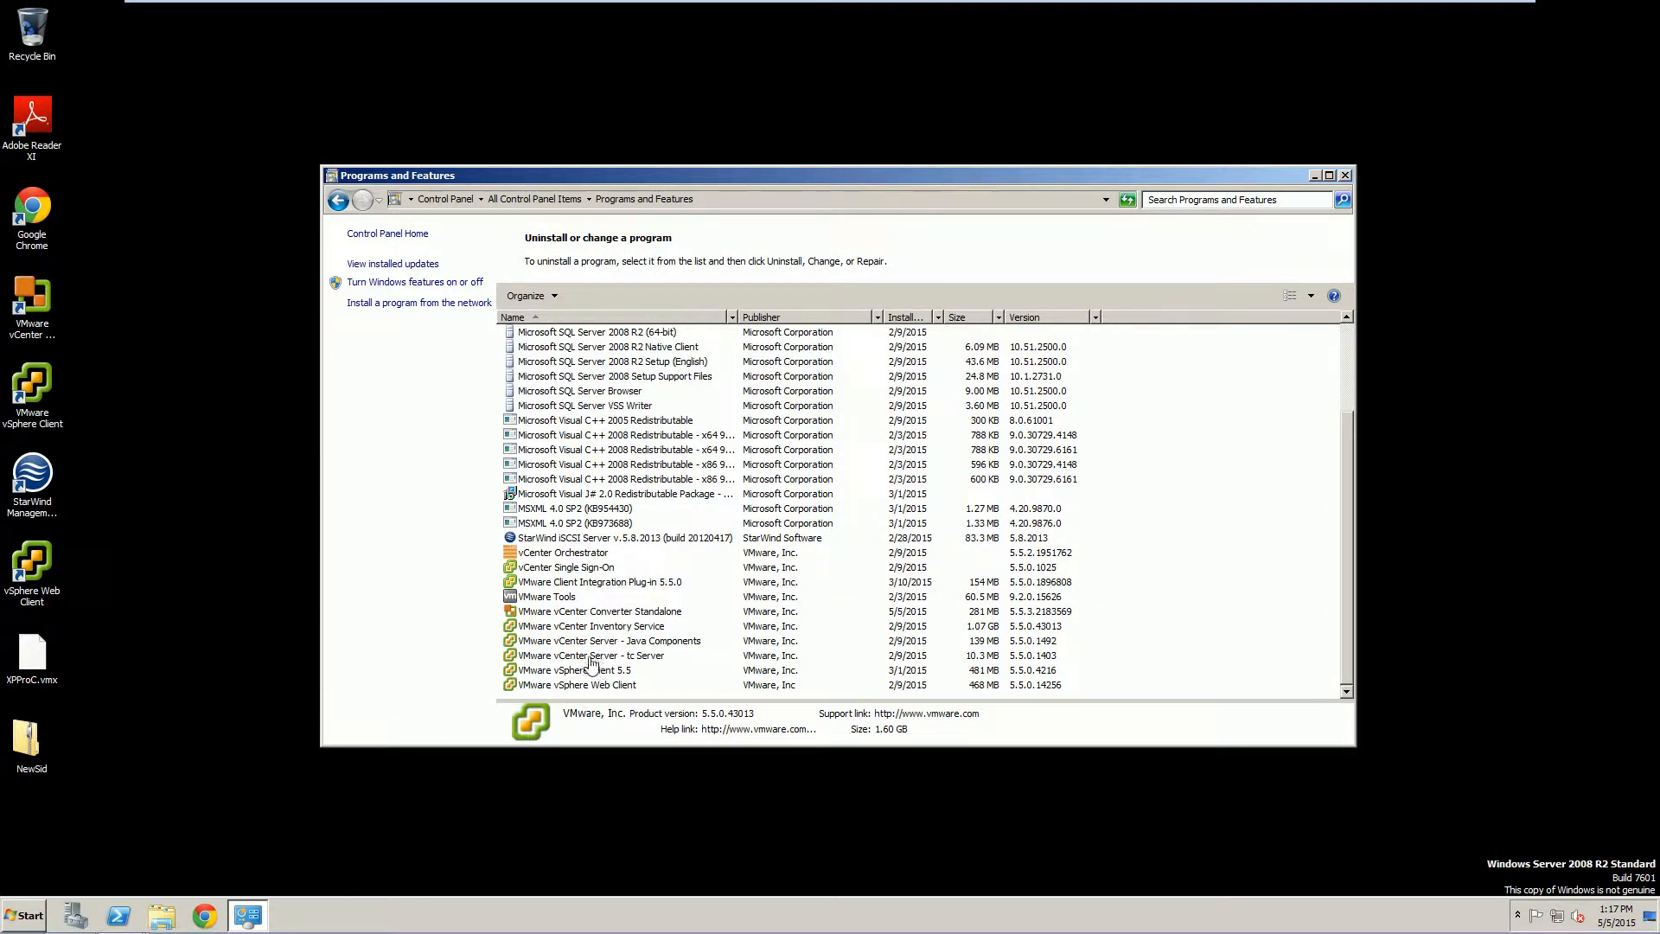
Uninstall vCenter Orchestrator, dismissing its error, then uninstall vCenter Single Sign-On.
{"action": "left_click_drag", "start_coordinate": [564, 554], "coordinate": [591, 570]}
{"action": "left_click", "coordinate": [591, 567]}
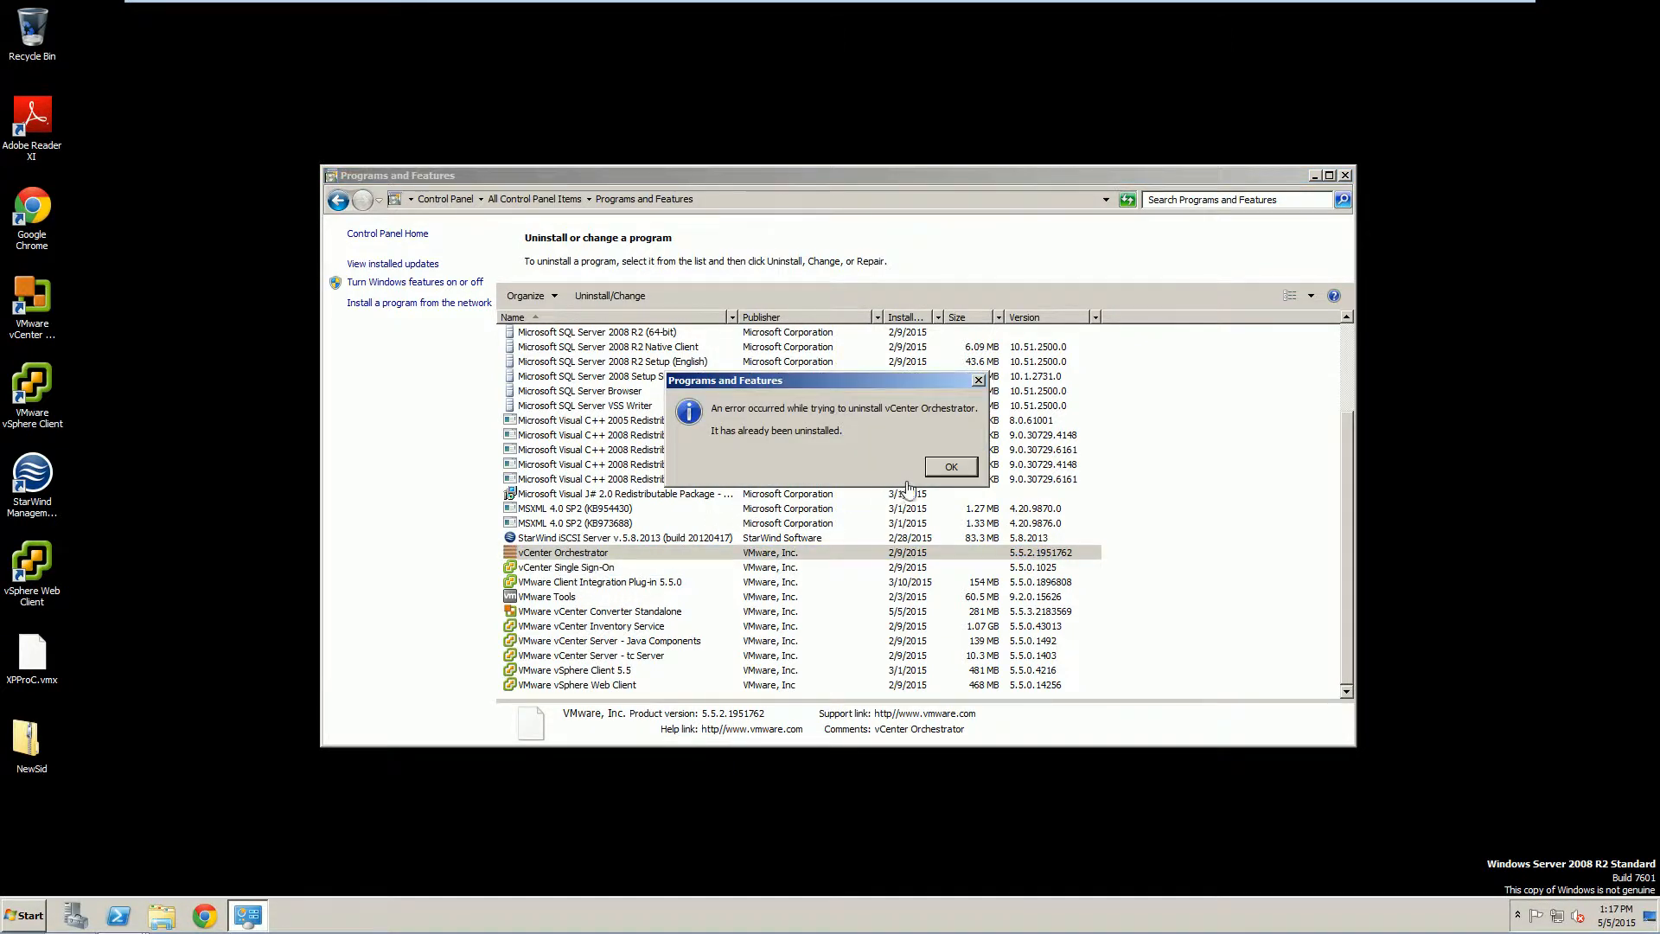
{"action": "left_click", "coordinate": [942, 474]}
{"action": "right_click", "coordinate": [593, 569]}
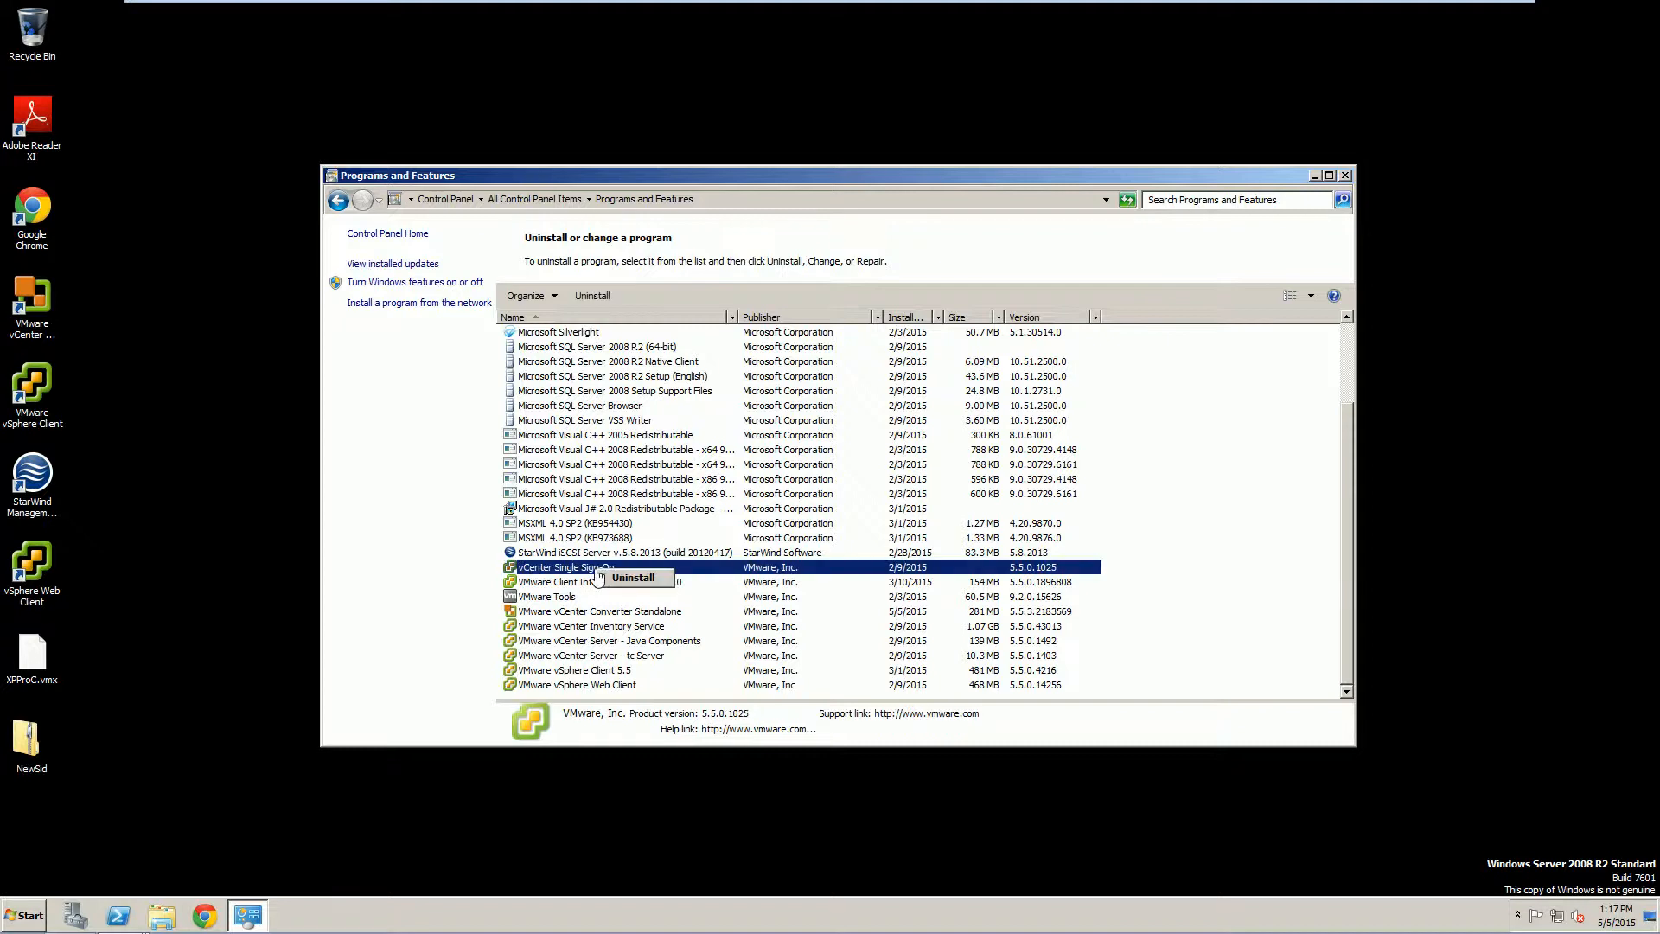
{"action": "left_click", "coordinate": [617, 578]}
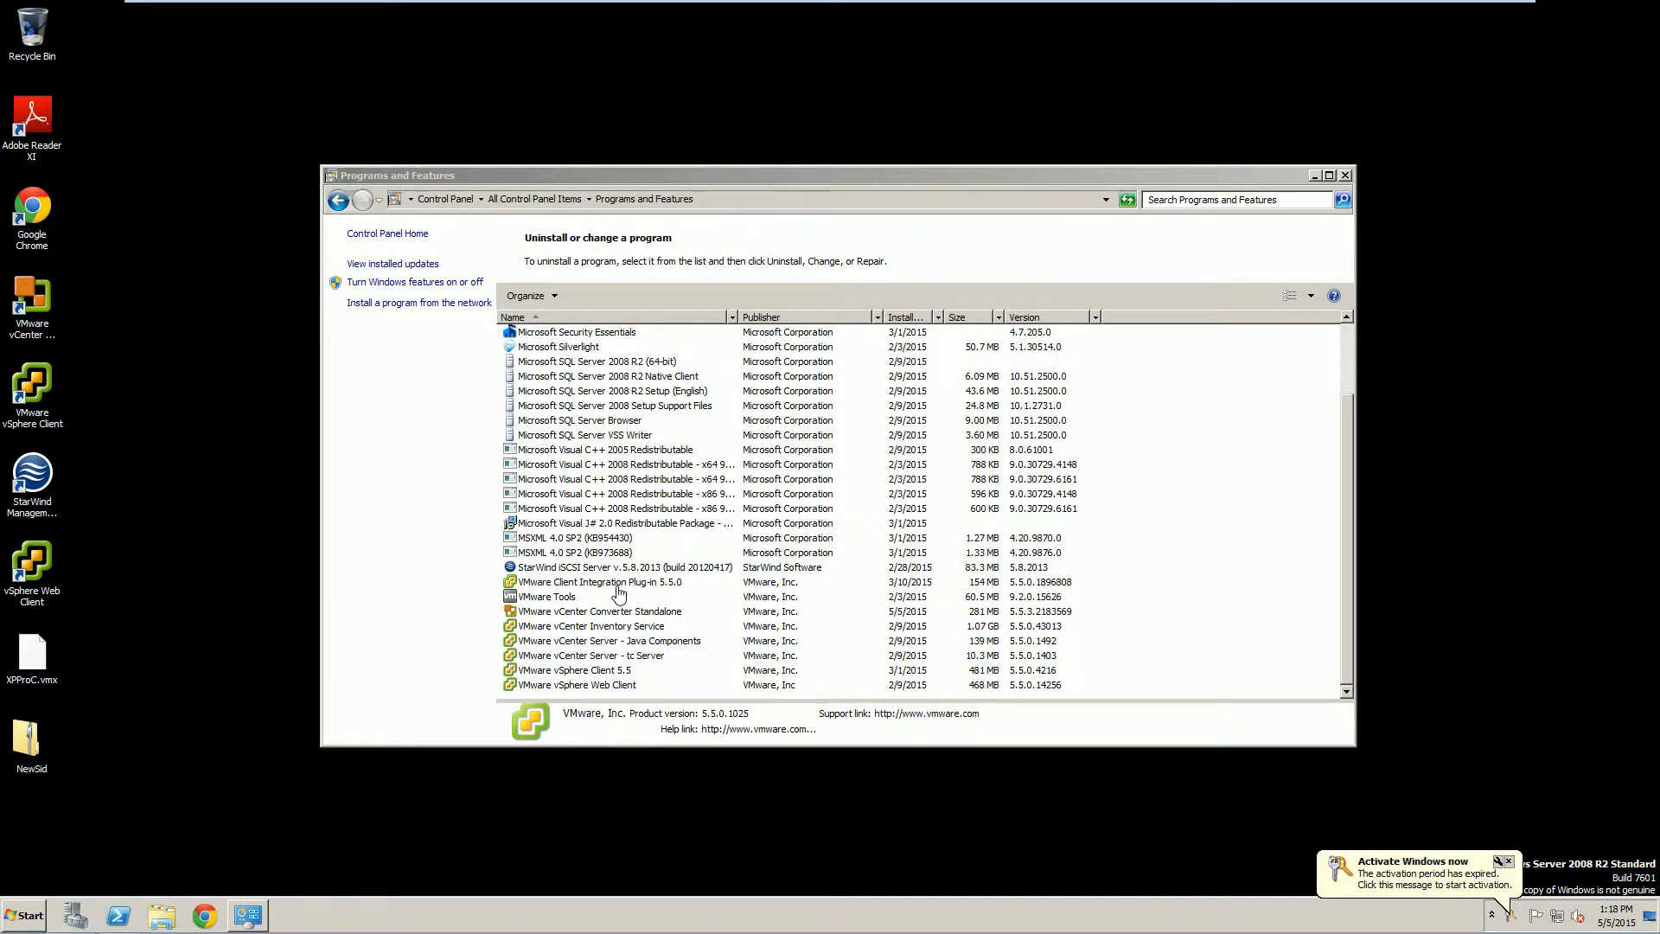
Uninstall VMware Client Integration Plug-in 5.5.0 and confirm the removal.
{"action": "left_click", "coordinate": [615, 586]}
{"action": "right_click", "coordinate": [615, 592]}
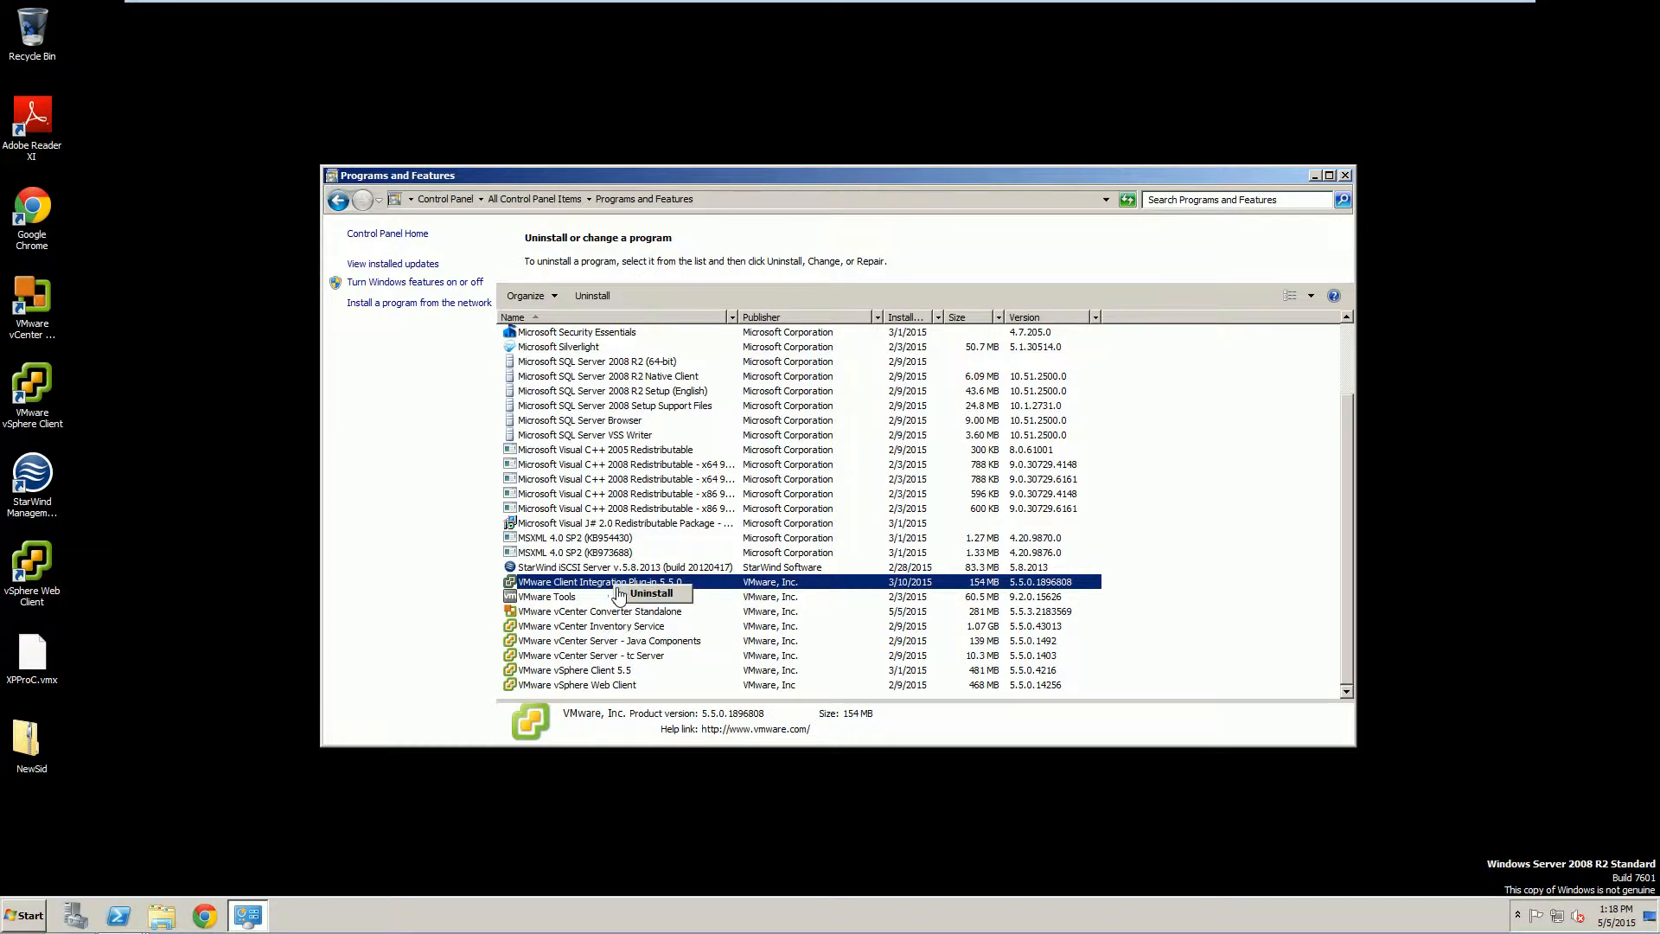
{"action": "left_click", "coordinate": [635, 603]}
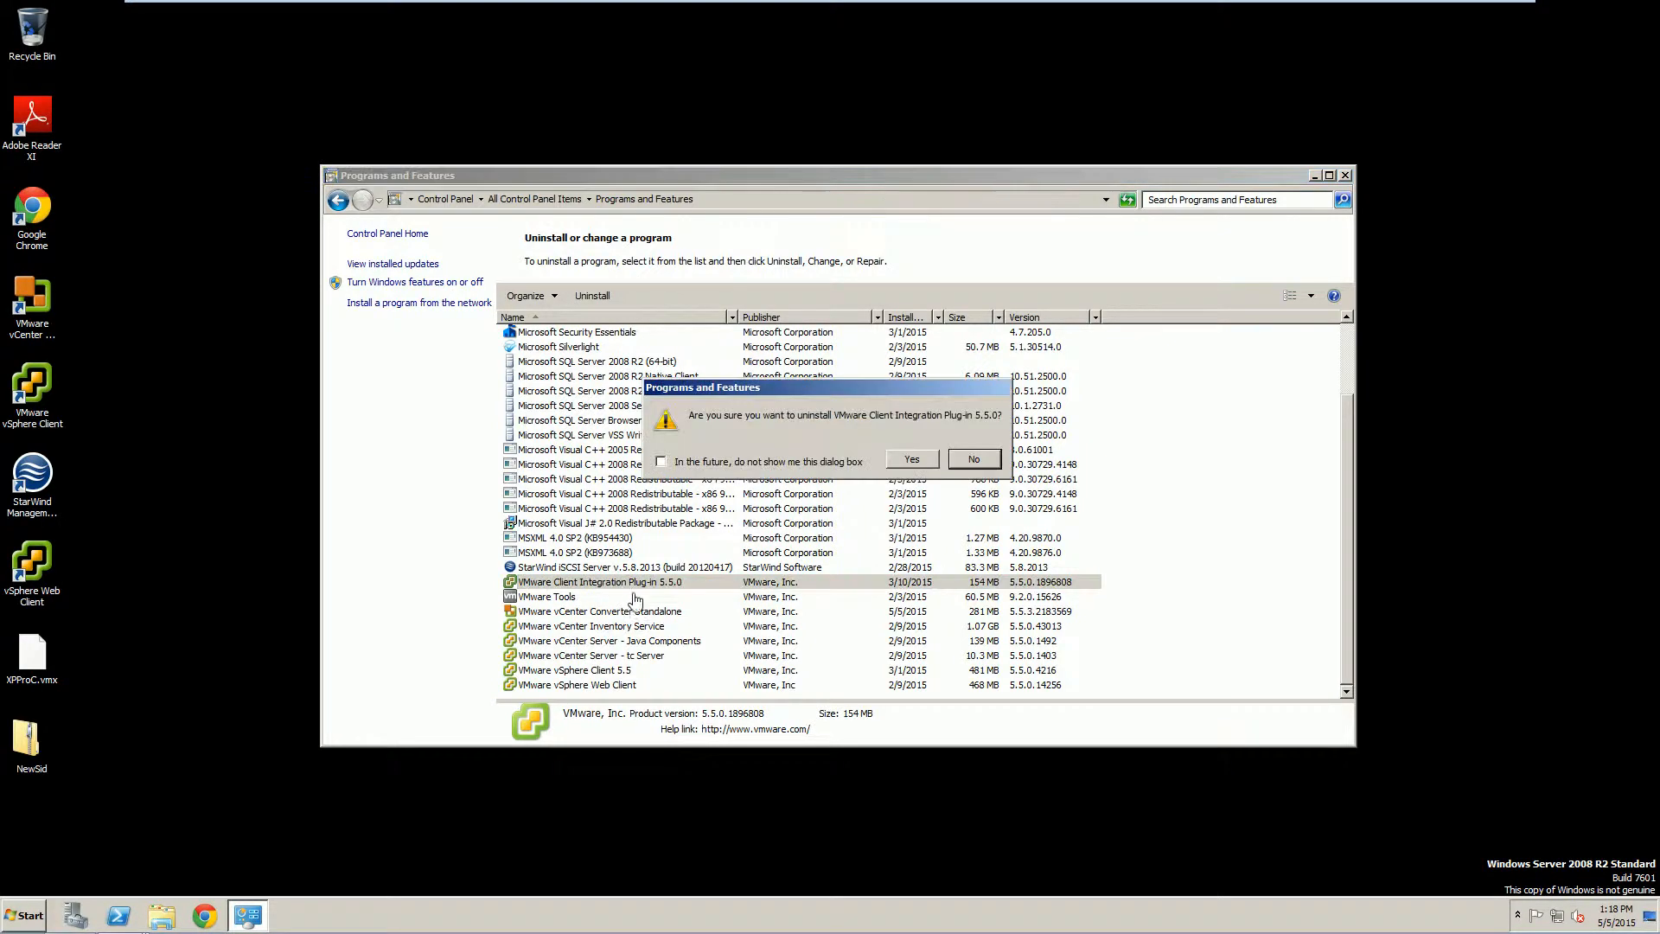
{"action": "left_click", "coordinate": [911, 459]}
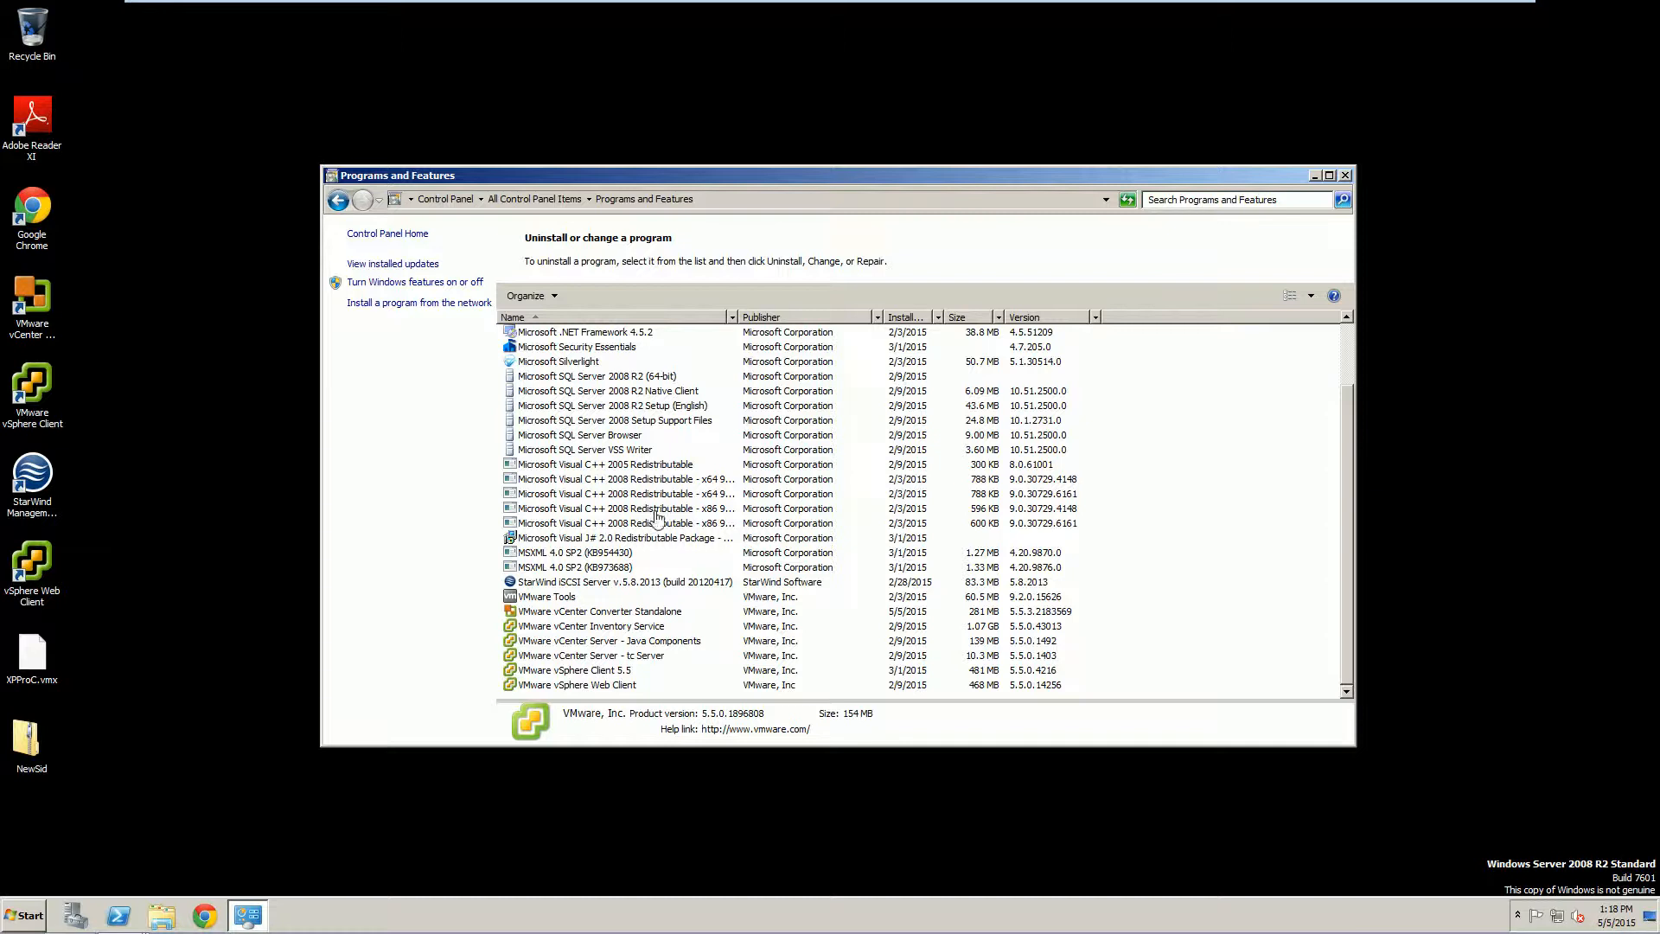
Uninstall vCenter Converter Standalone and vCenter Inventory Service, confirming each with Yes.
{"action": "left_click", "coordinate": [593, 616]}
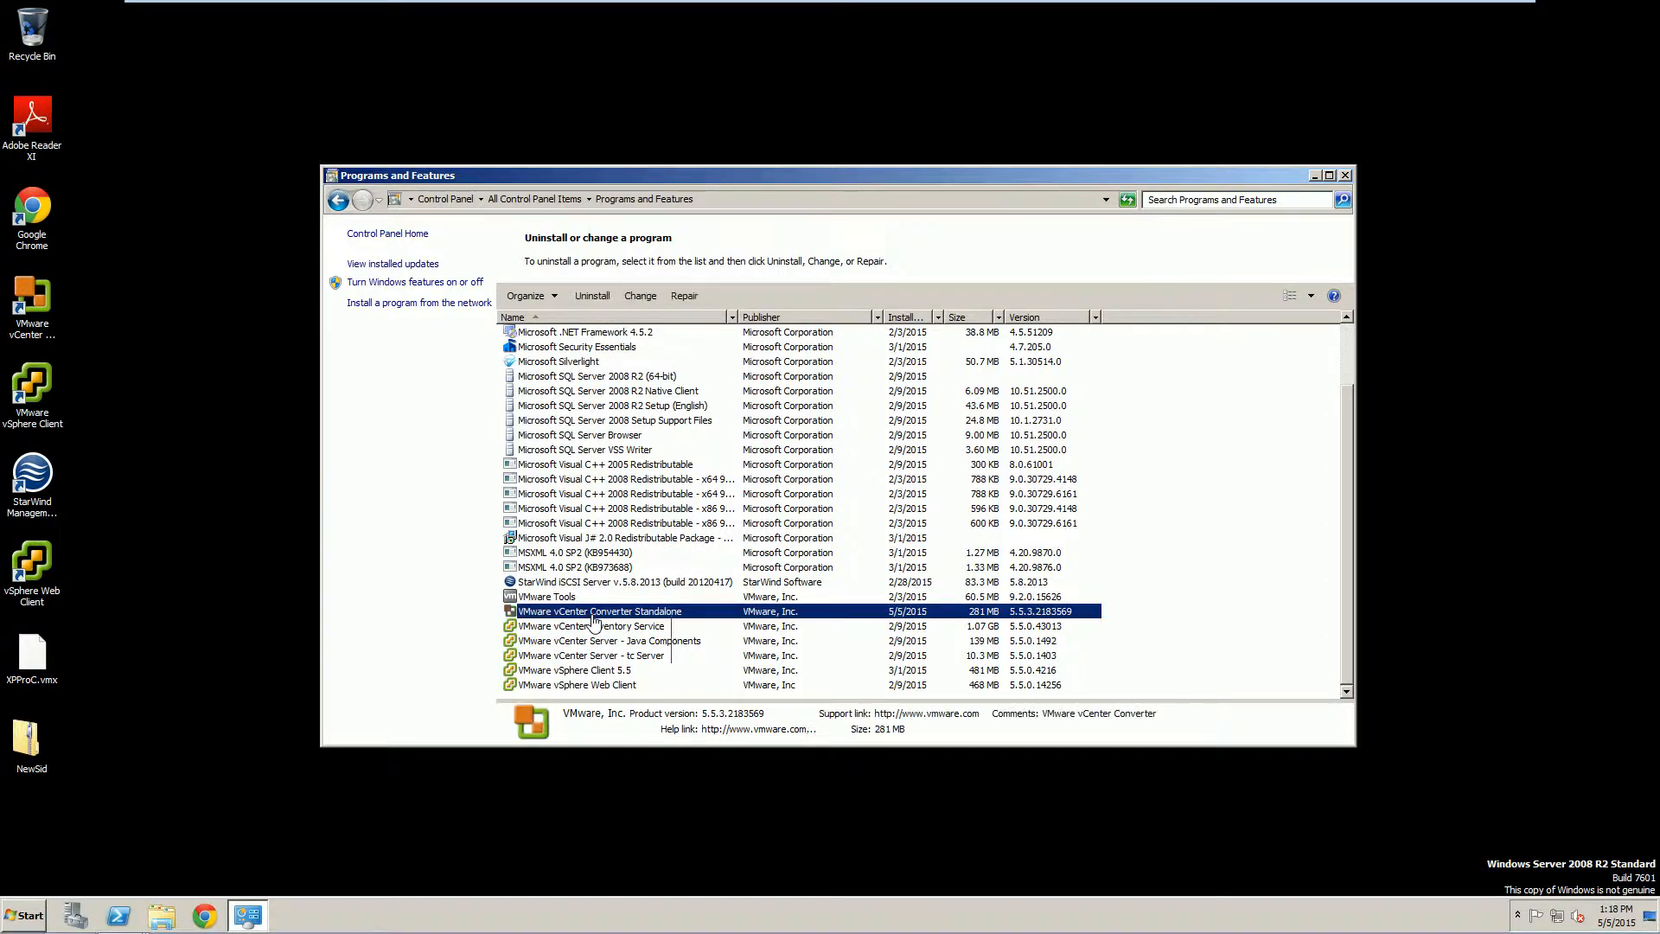
{"action": "right_click", "coordinate": [595, 616]}
{"action": "left_click", "coordinate": [624, 624]}
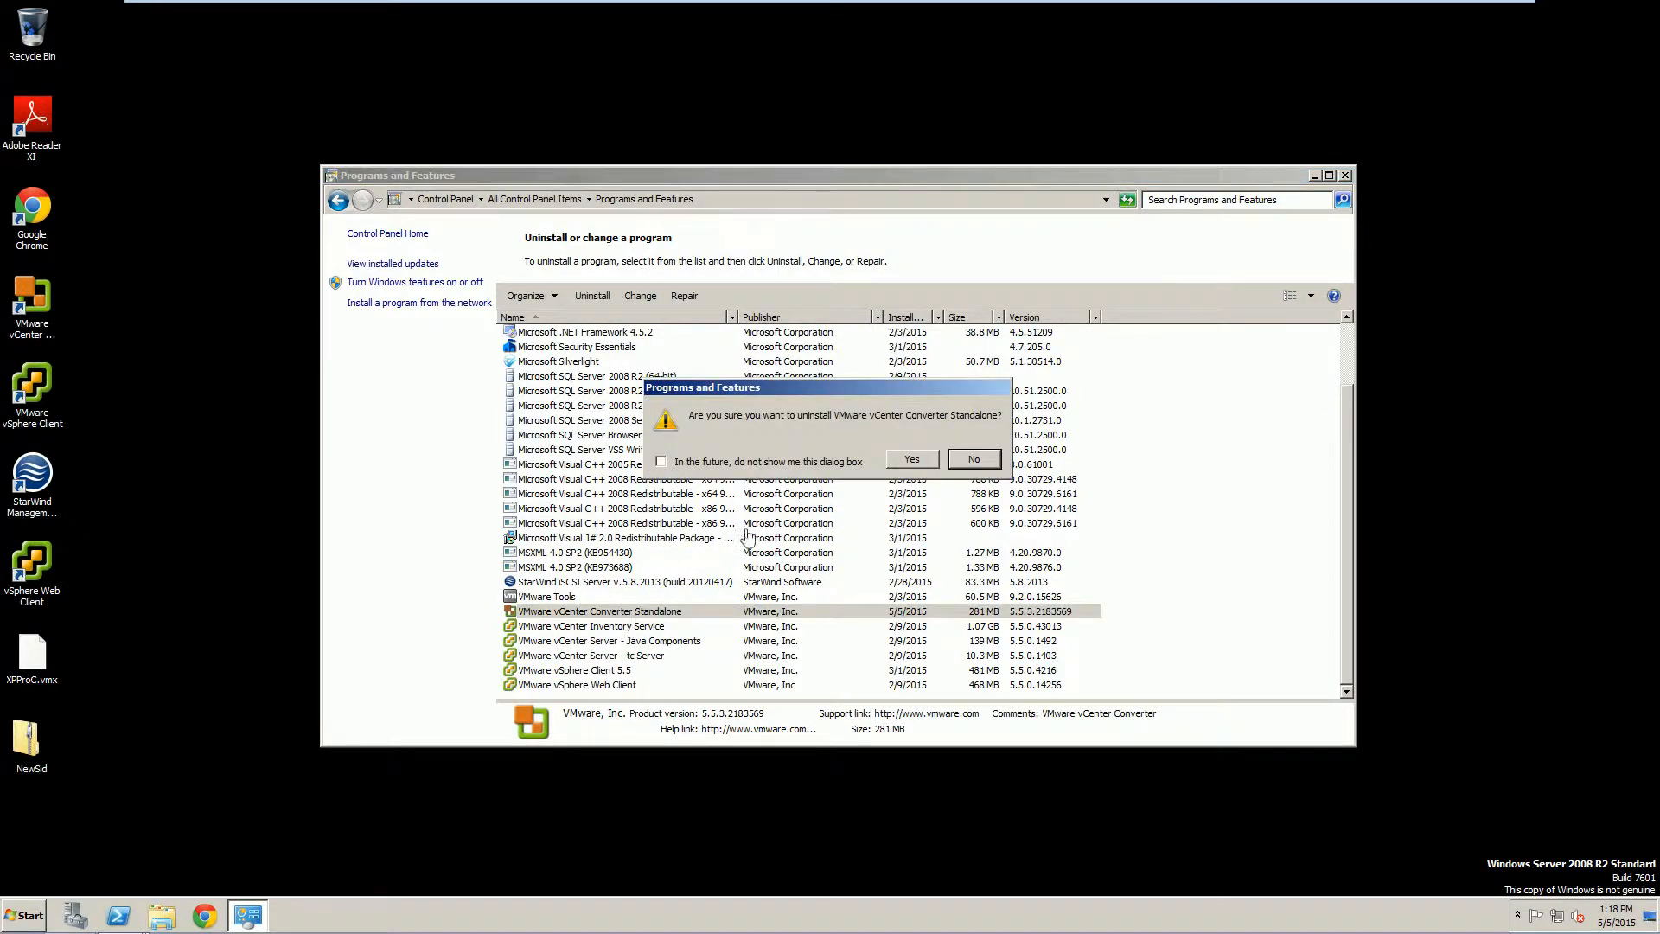
{"action": "left_click", "coordinate": [913, 459]}
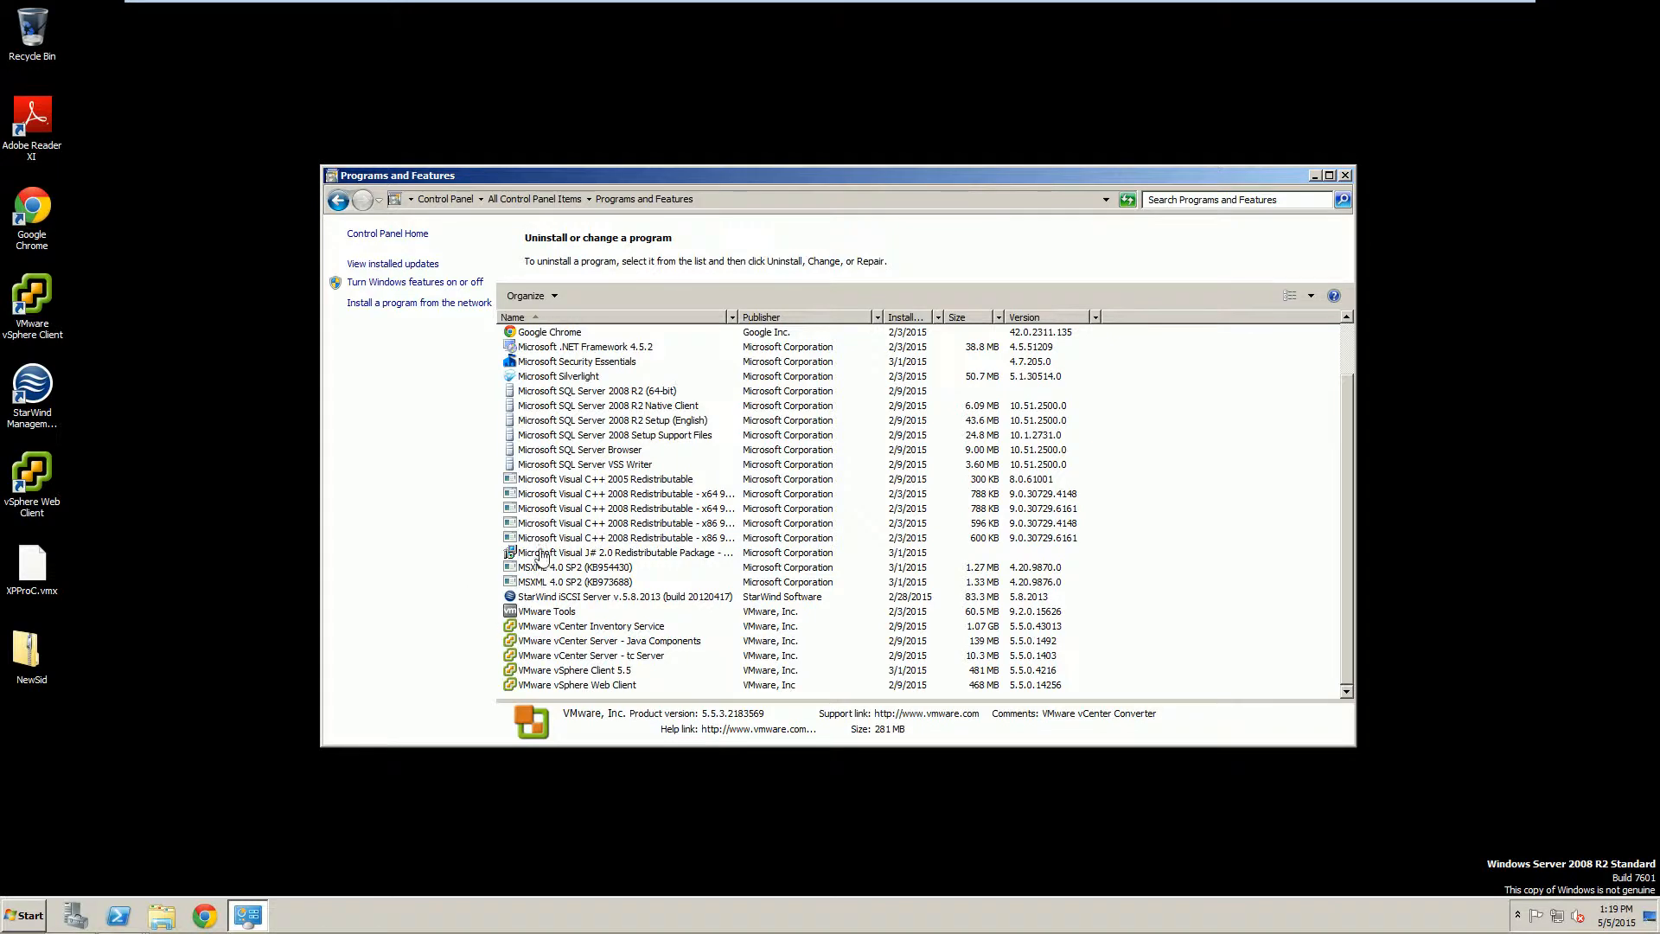
{"action": "left_click", "coordinate": [613, 630]}
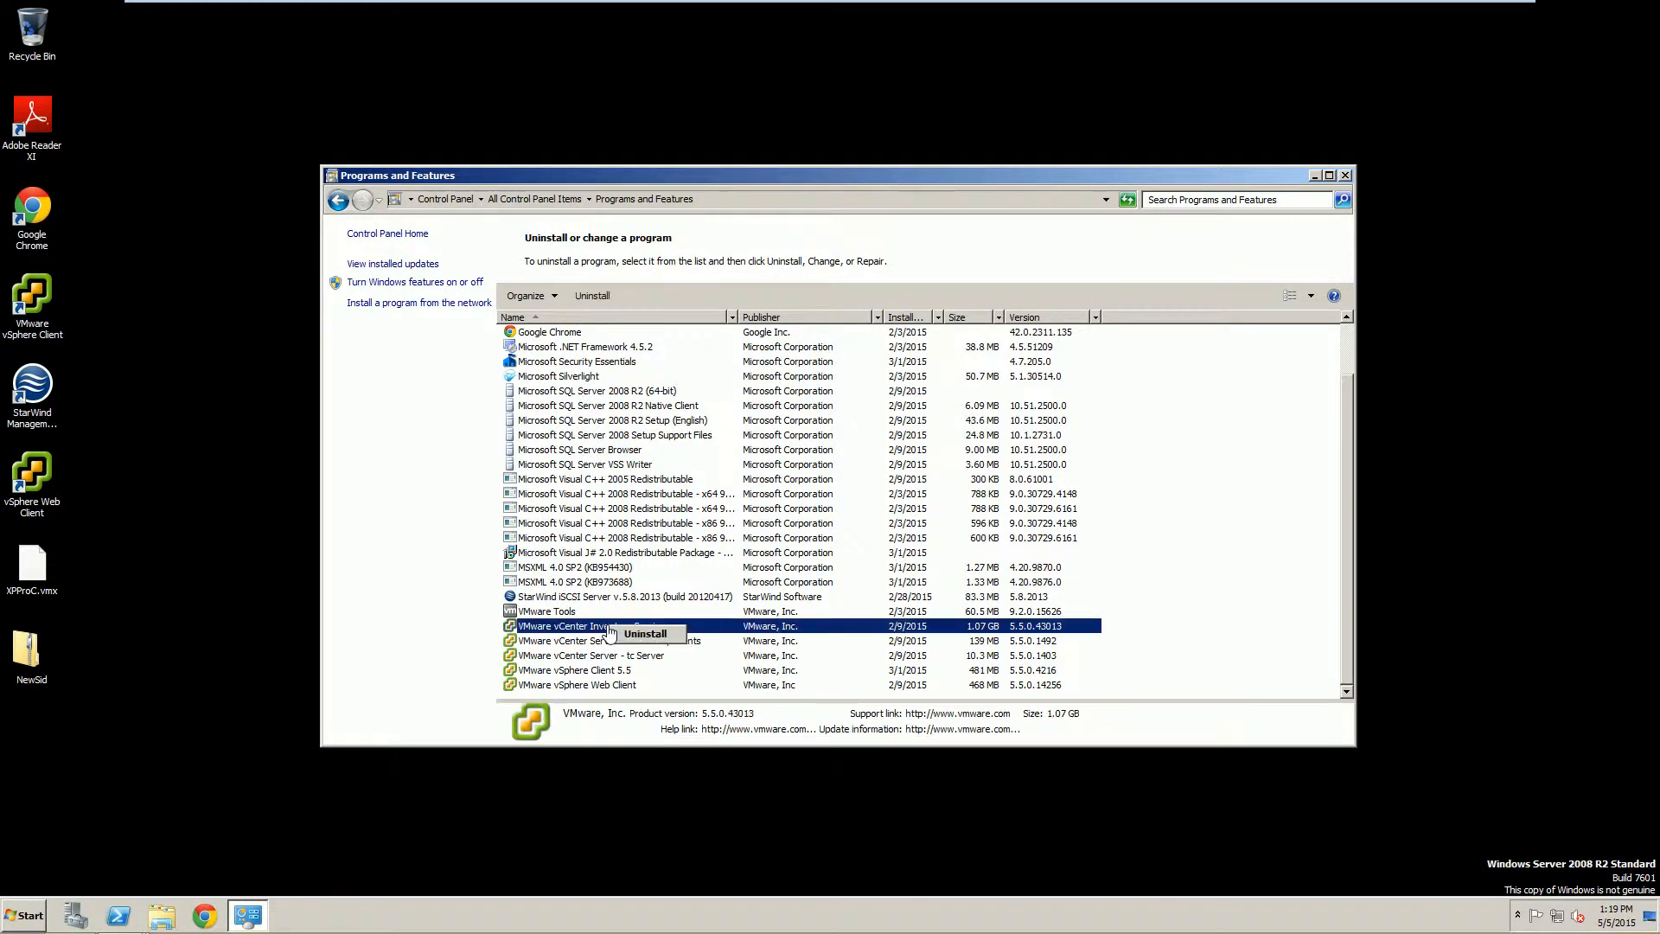
{"action": "right_click", "coordinate": [611, 626]}
{"action": "left_click", "coordinate": [644, 634]}
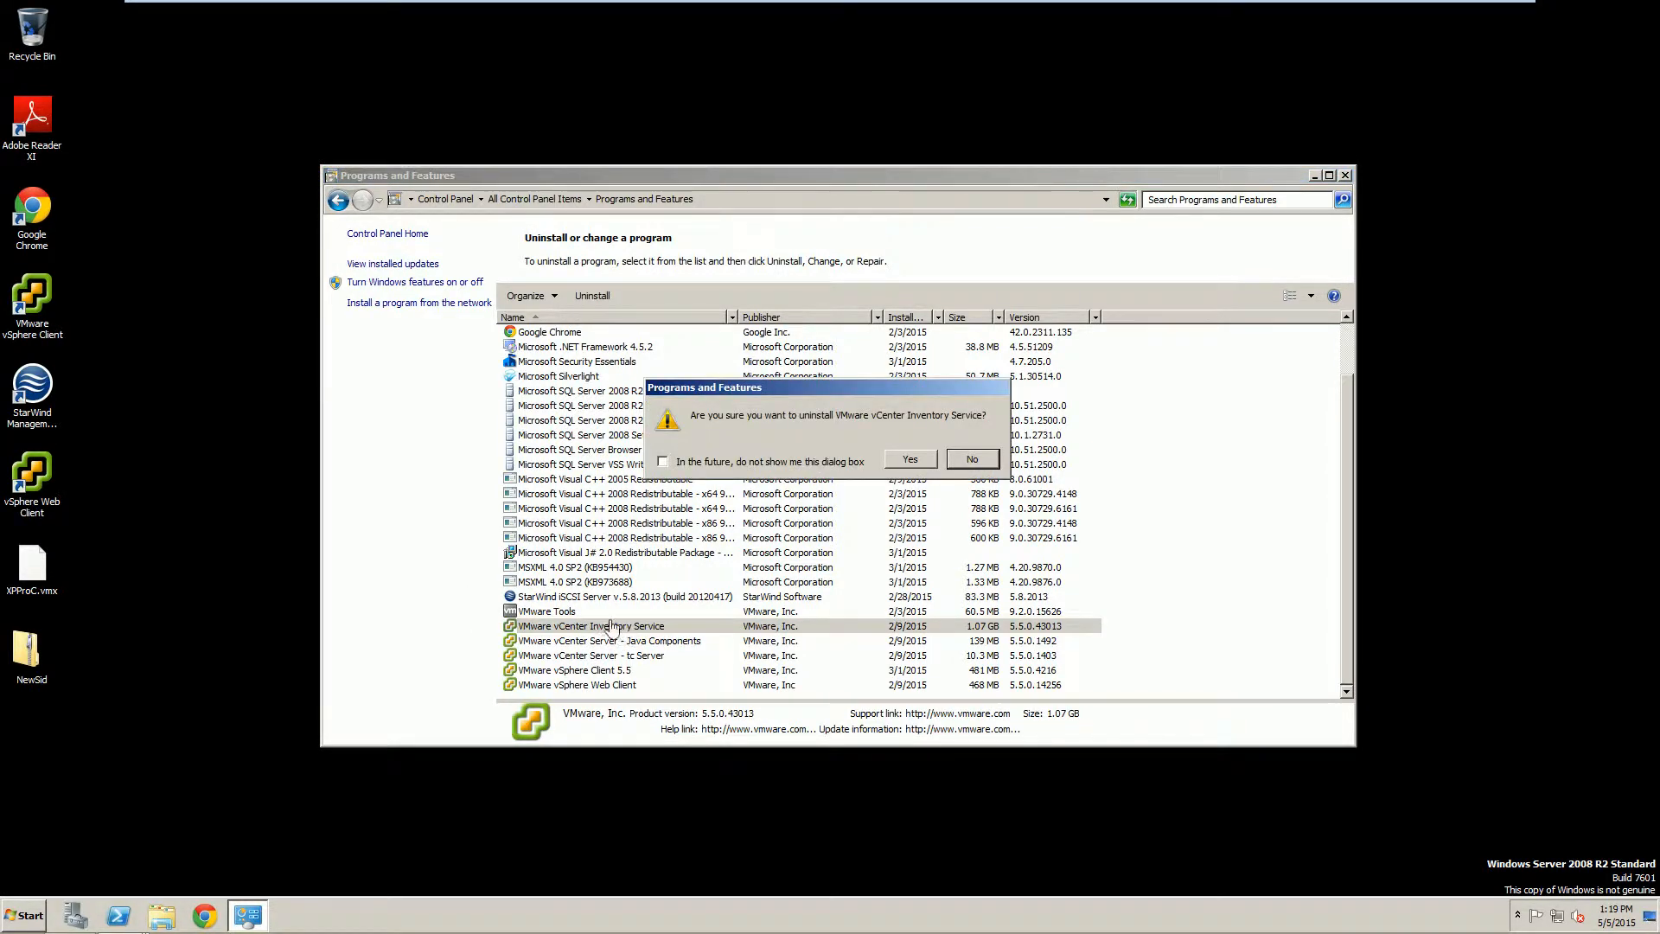
{"action": "left_click", "coordinate": [909, 459]}
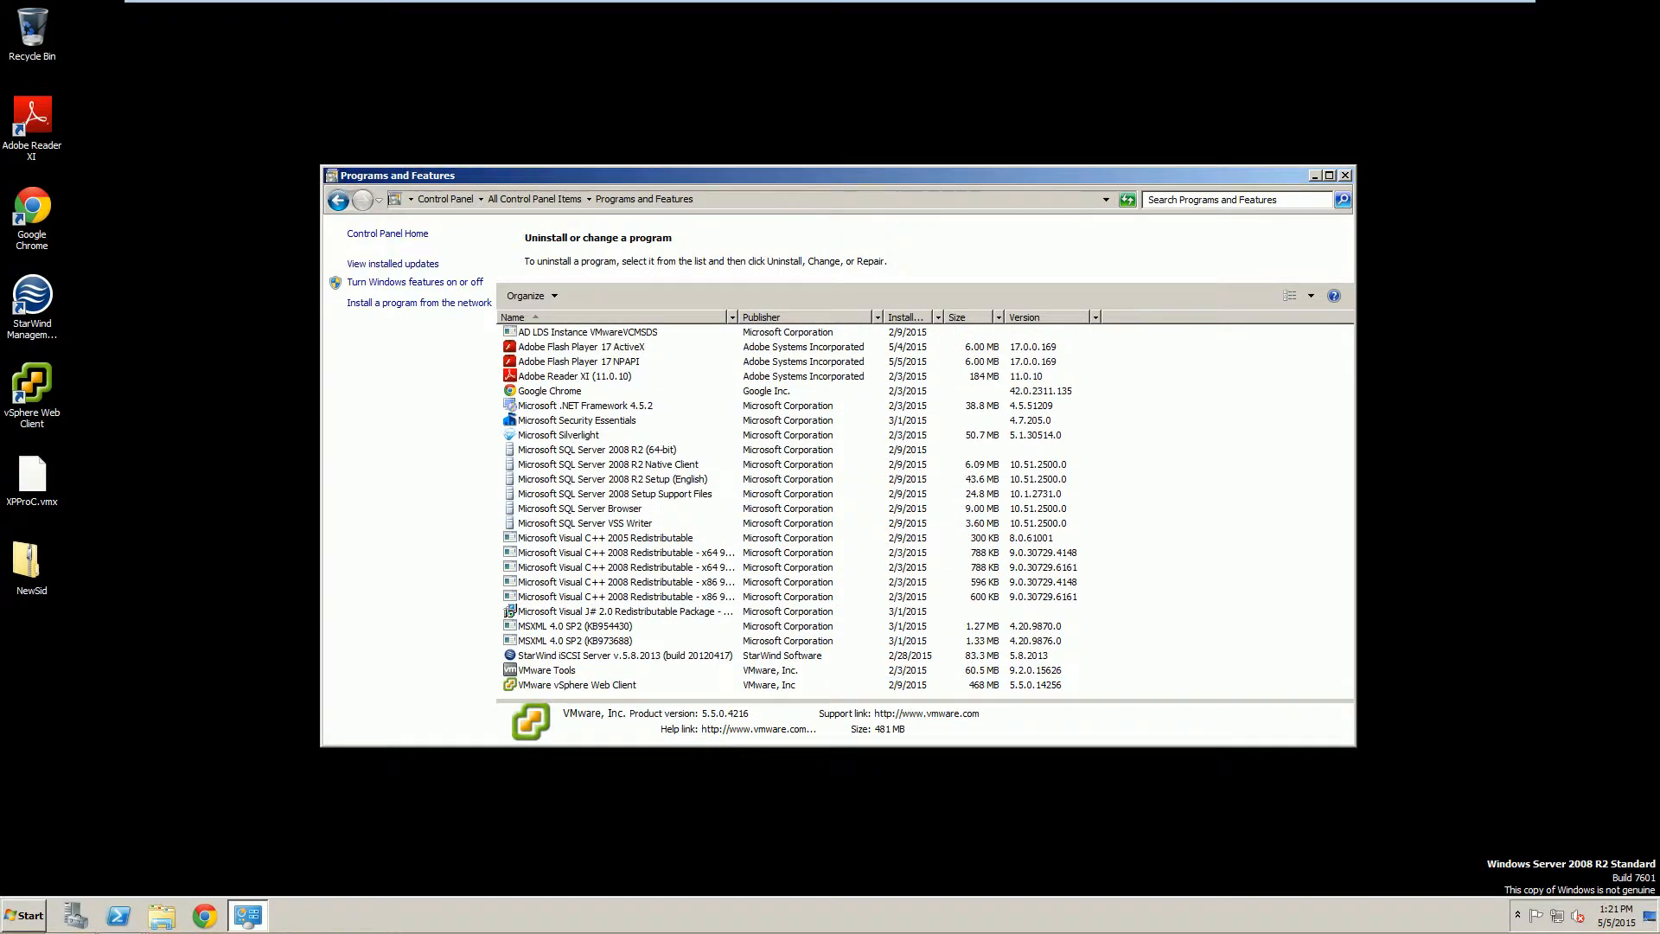
Run the VMware vSphere Web Client uninstall through its unregistration warning to Finish, then select SQL Server 2008 R2 (64-bit).
{"action": "left_click", "coordinate": [558, 687]}
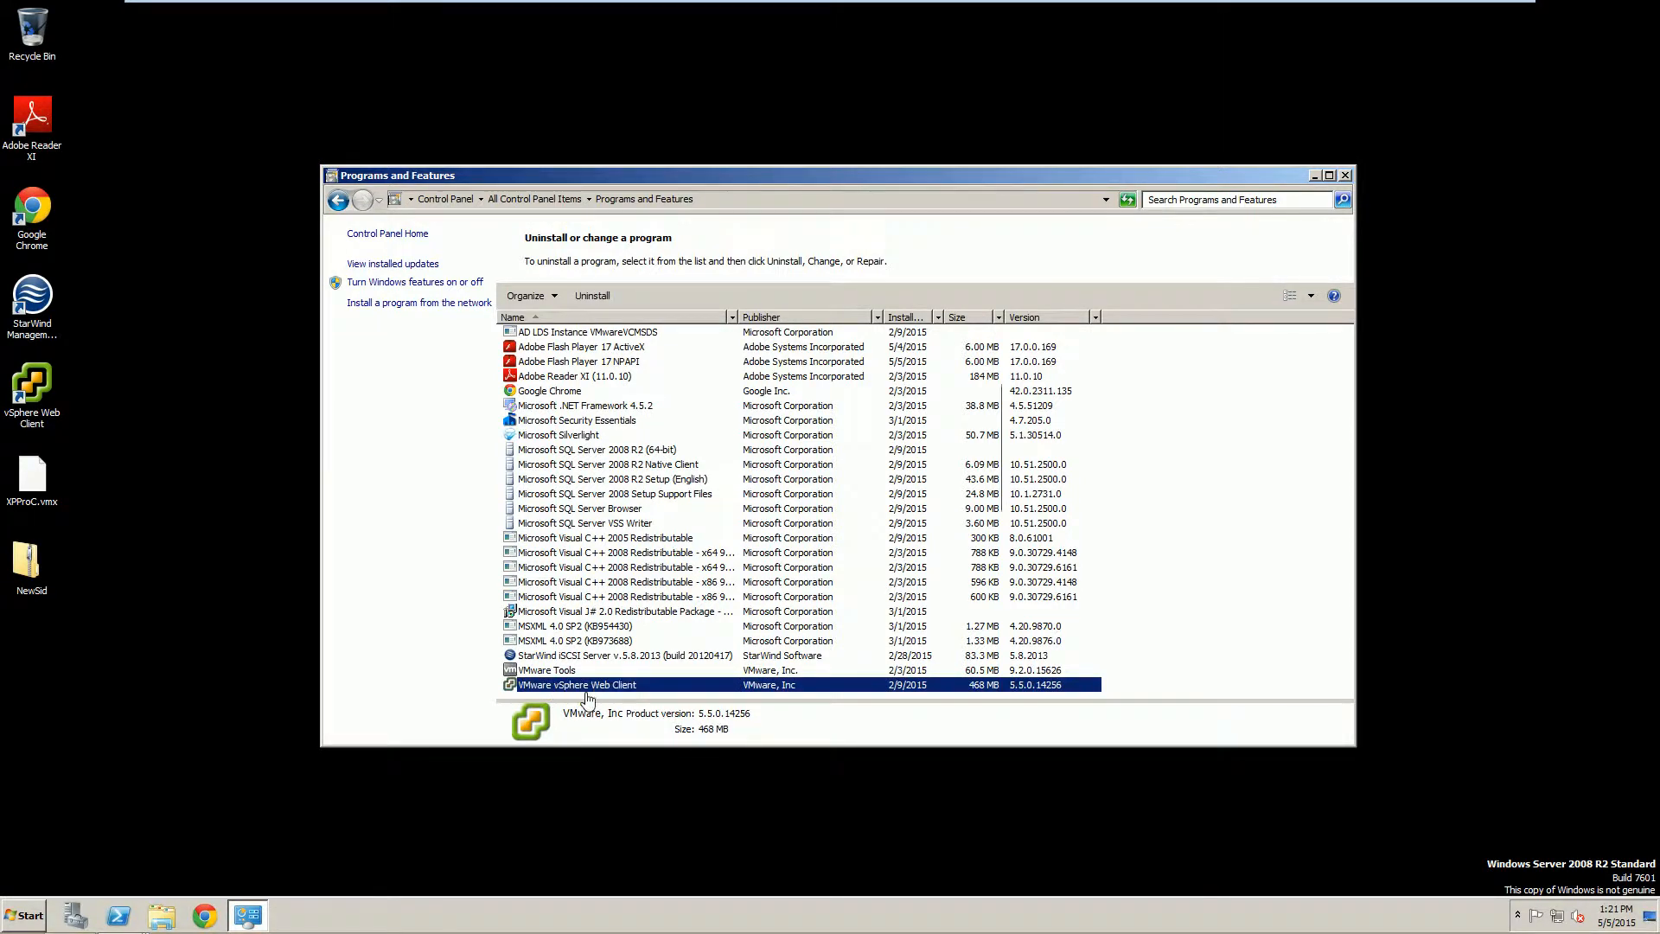
{"action": "double_click", "coordinate": [586, 692]}
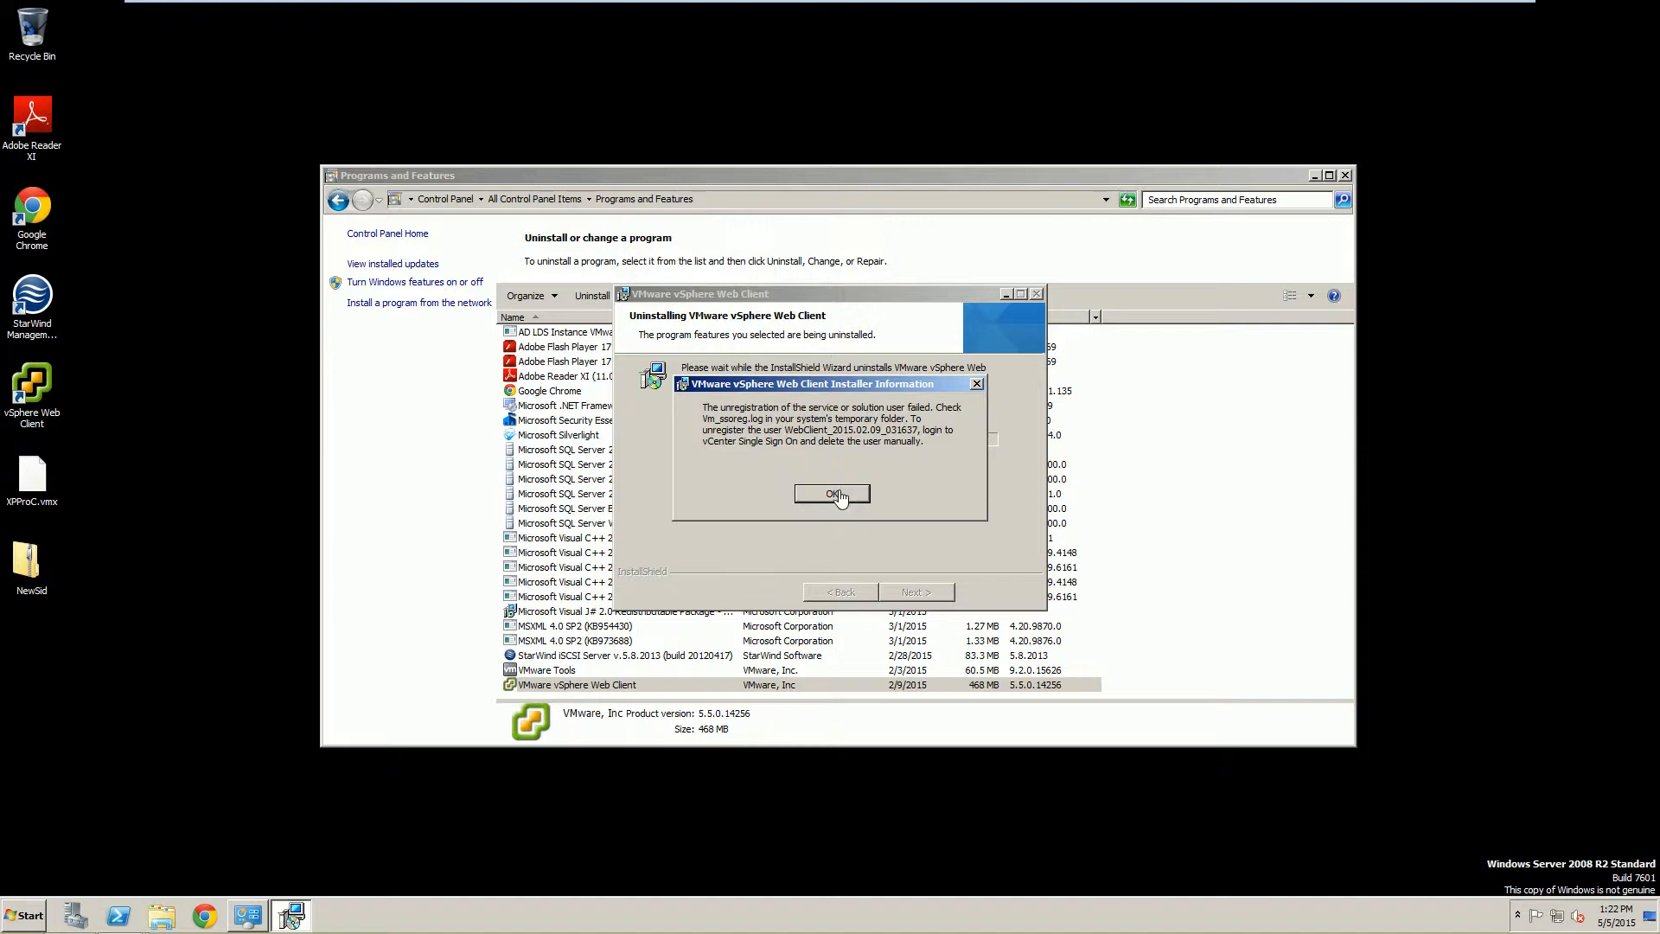
{"action": "left_click", "coordinate": [834, 495]}
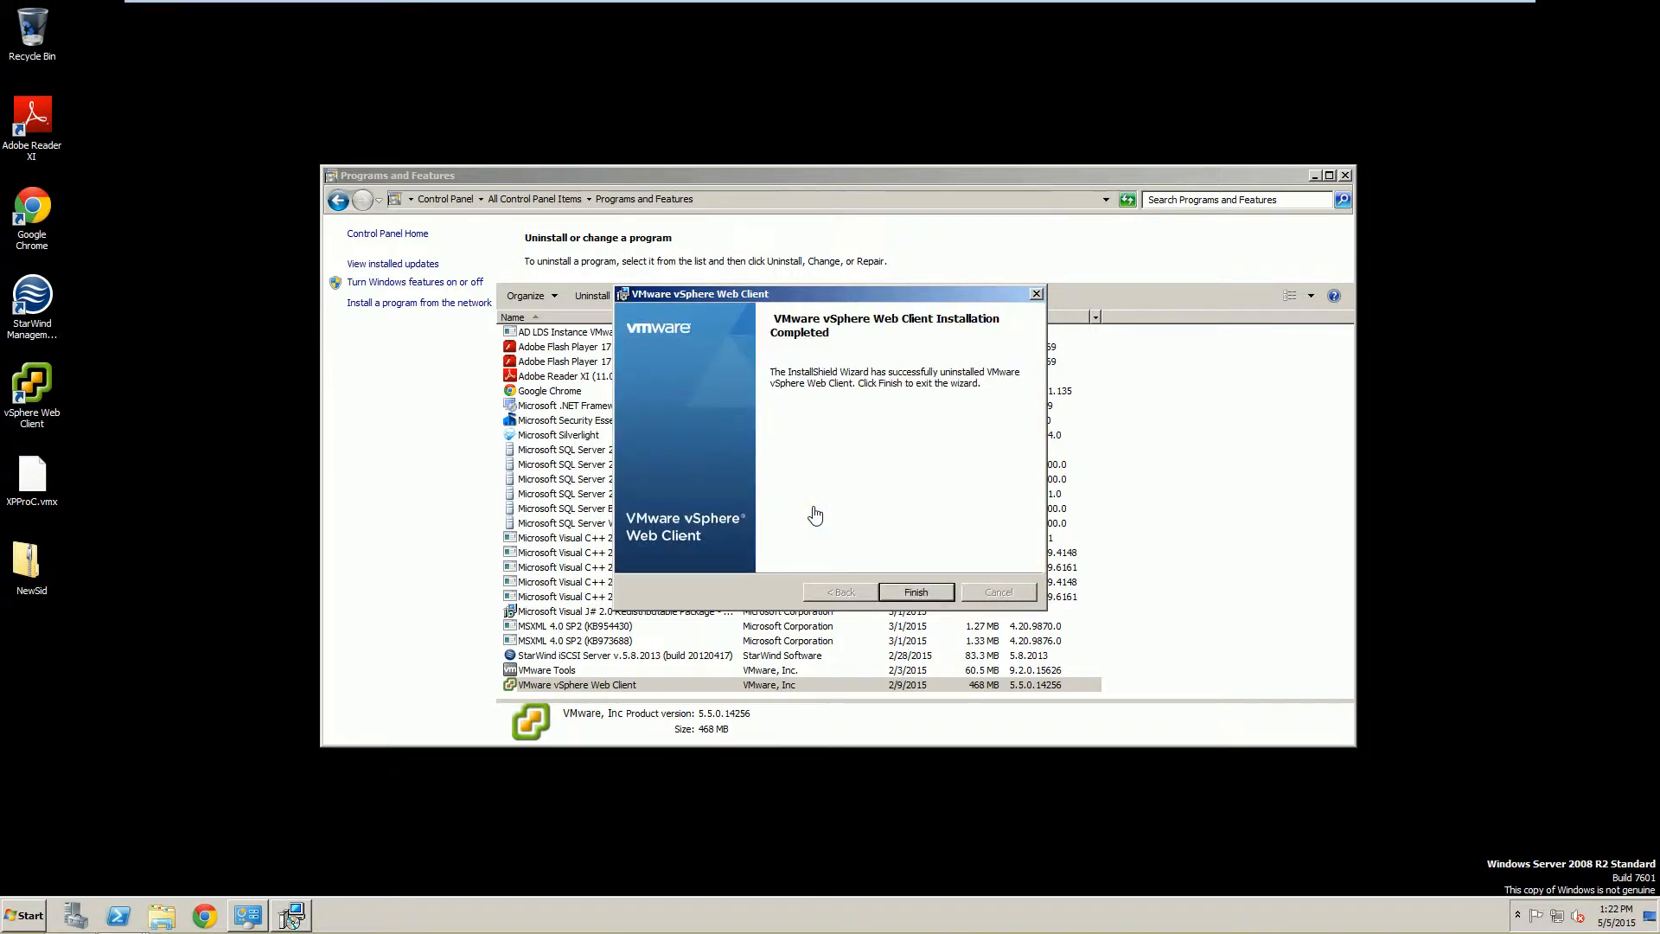
{"action": "left_click", "coordinate": [916, 591]}
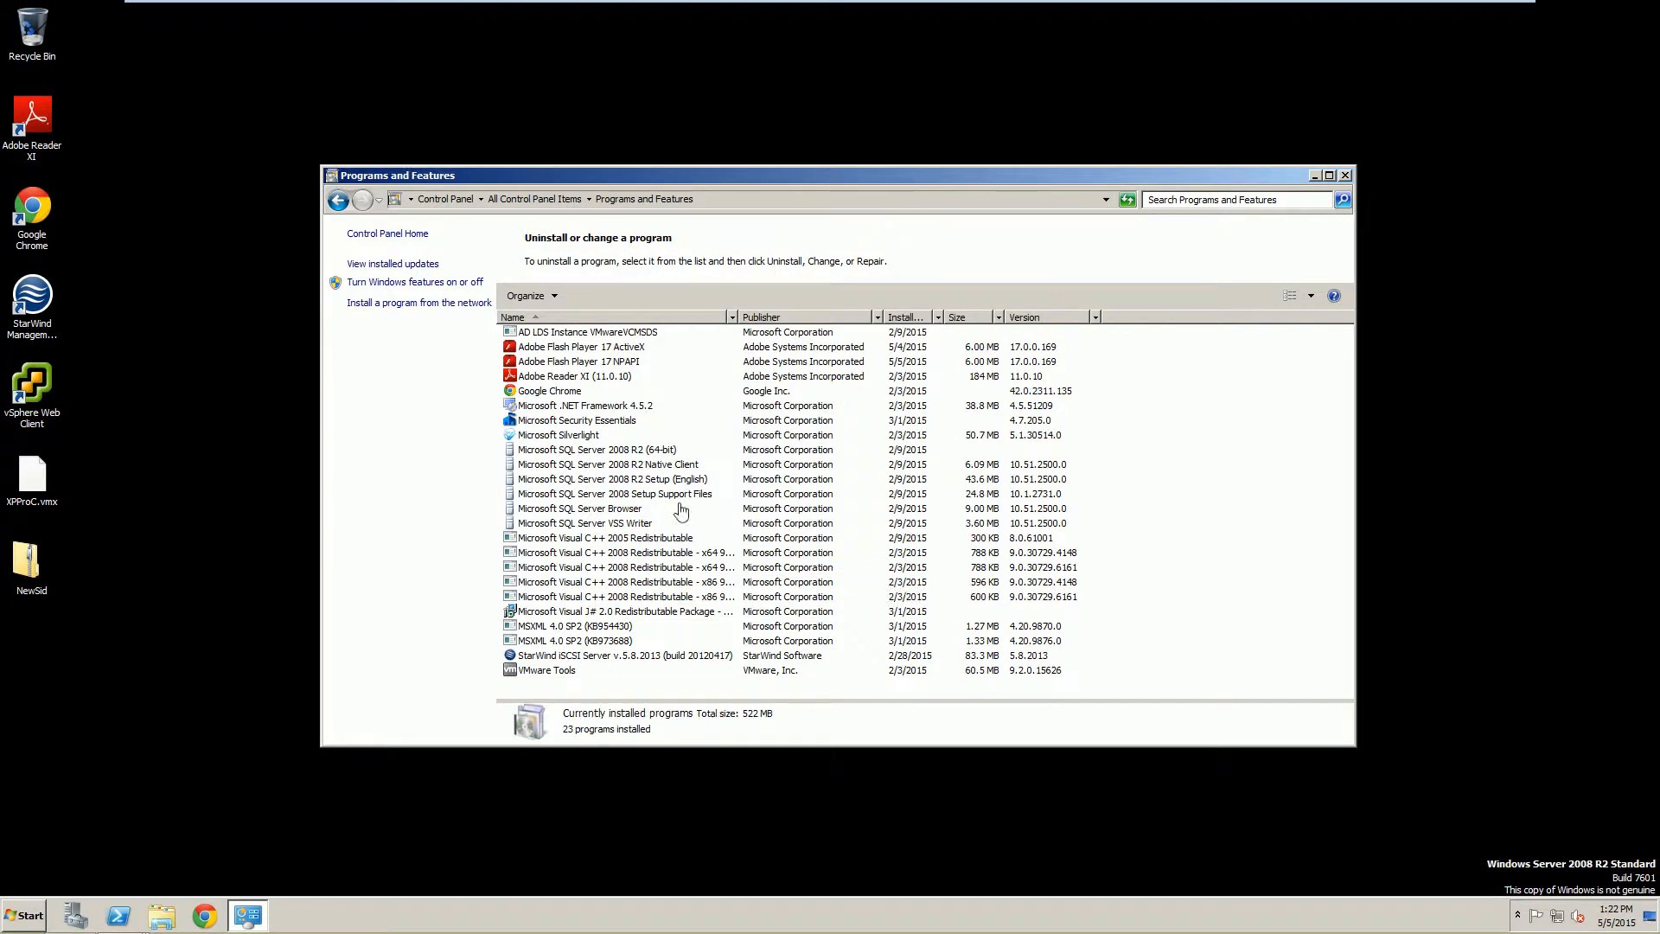
{"action": "left_click", "coordinate": [610, 451]}
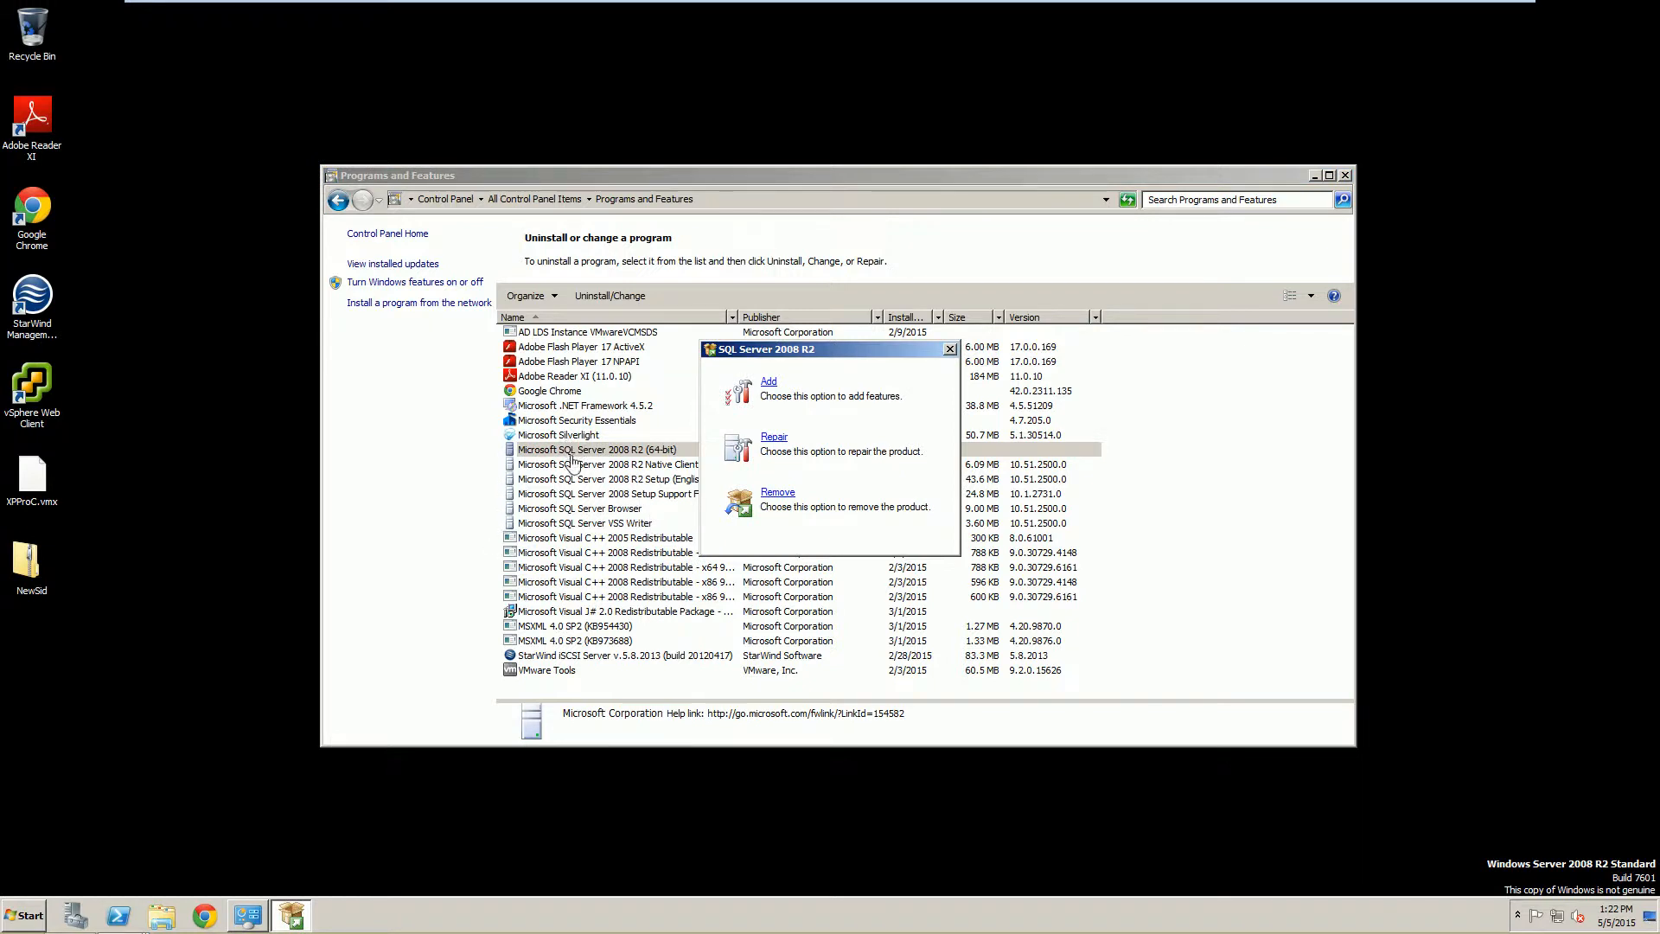
Remove Microsoft SQL Server 2008 R2 and close Programs and Features.
{"action": "left_click", "coordinate": [776, 493]}
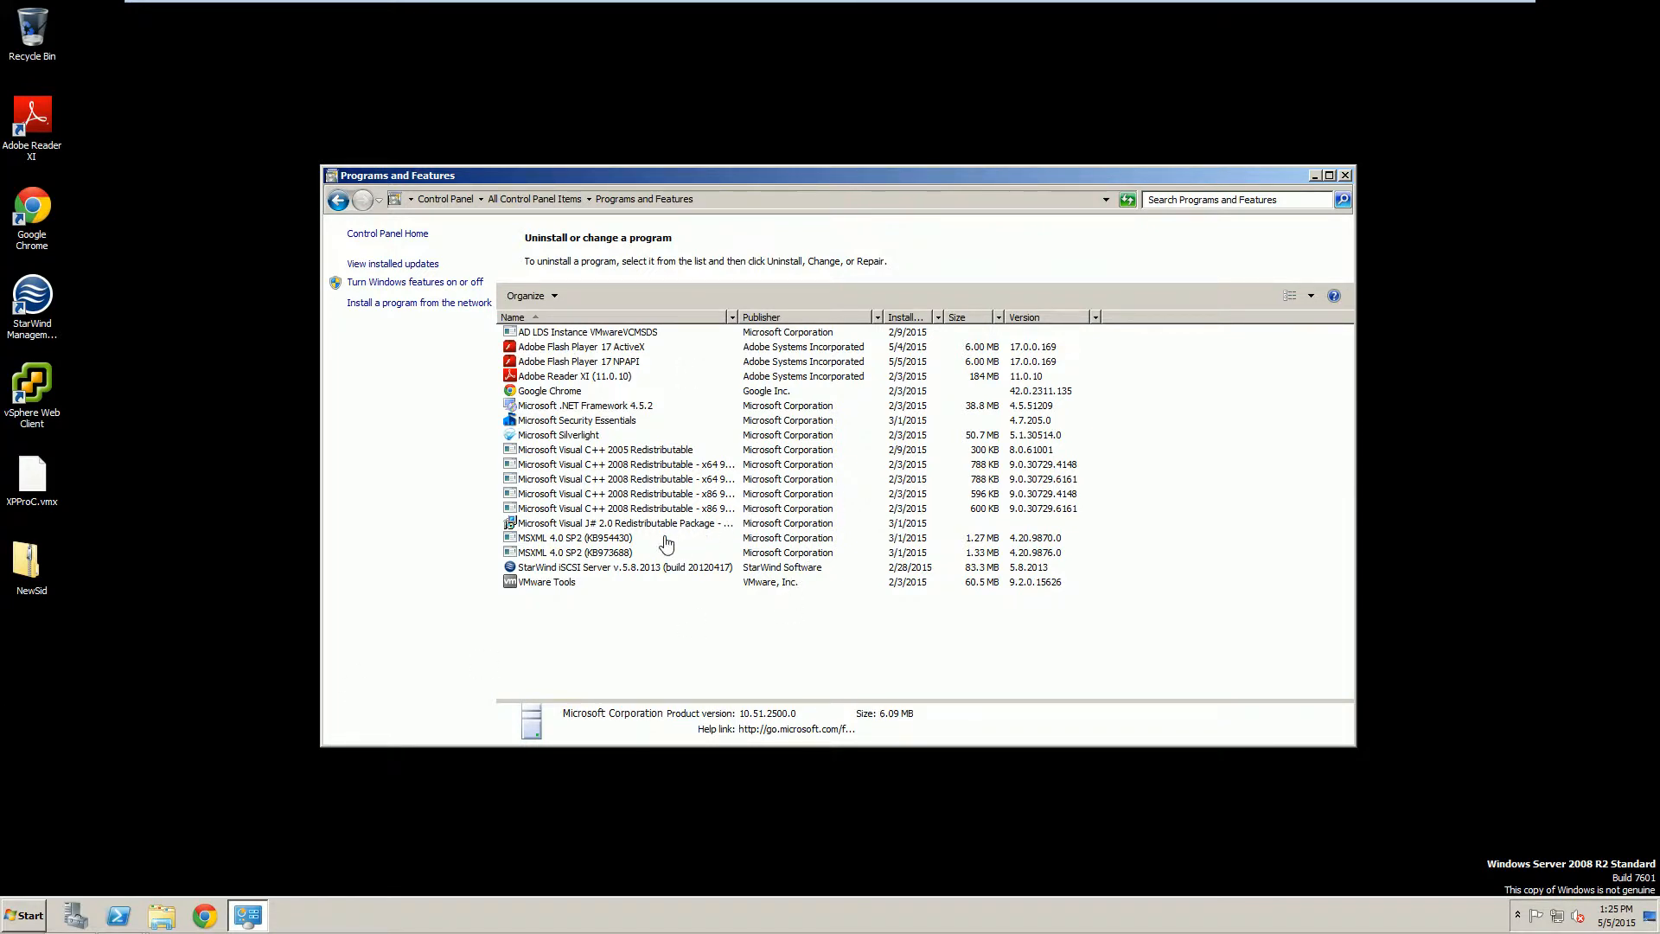
{"action": "left_click", "coordinate": [1346, 177]}
{"action": "left_click", "coordinate": [50, 909]}
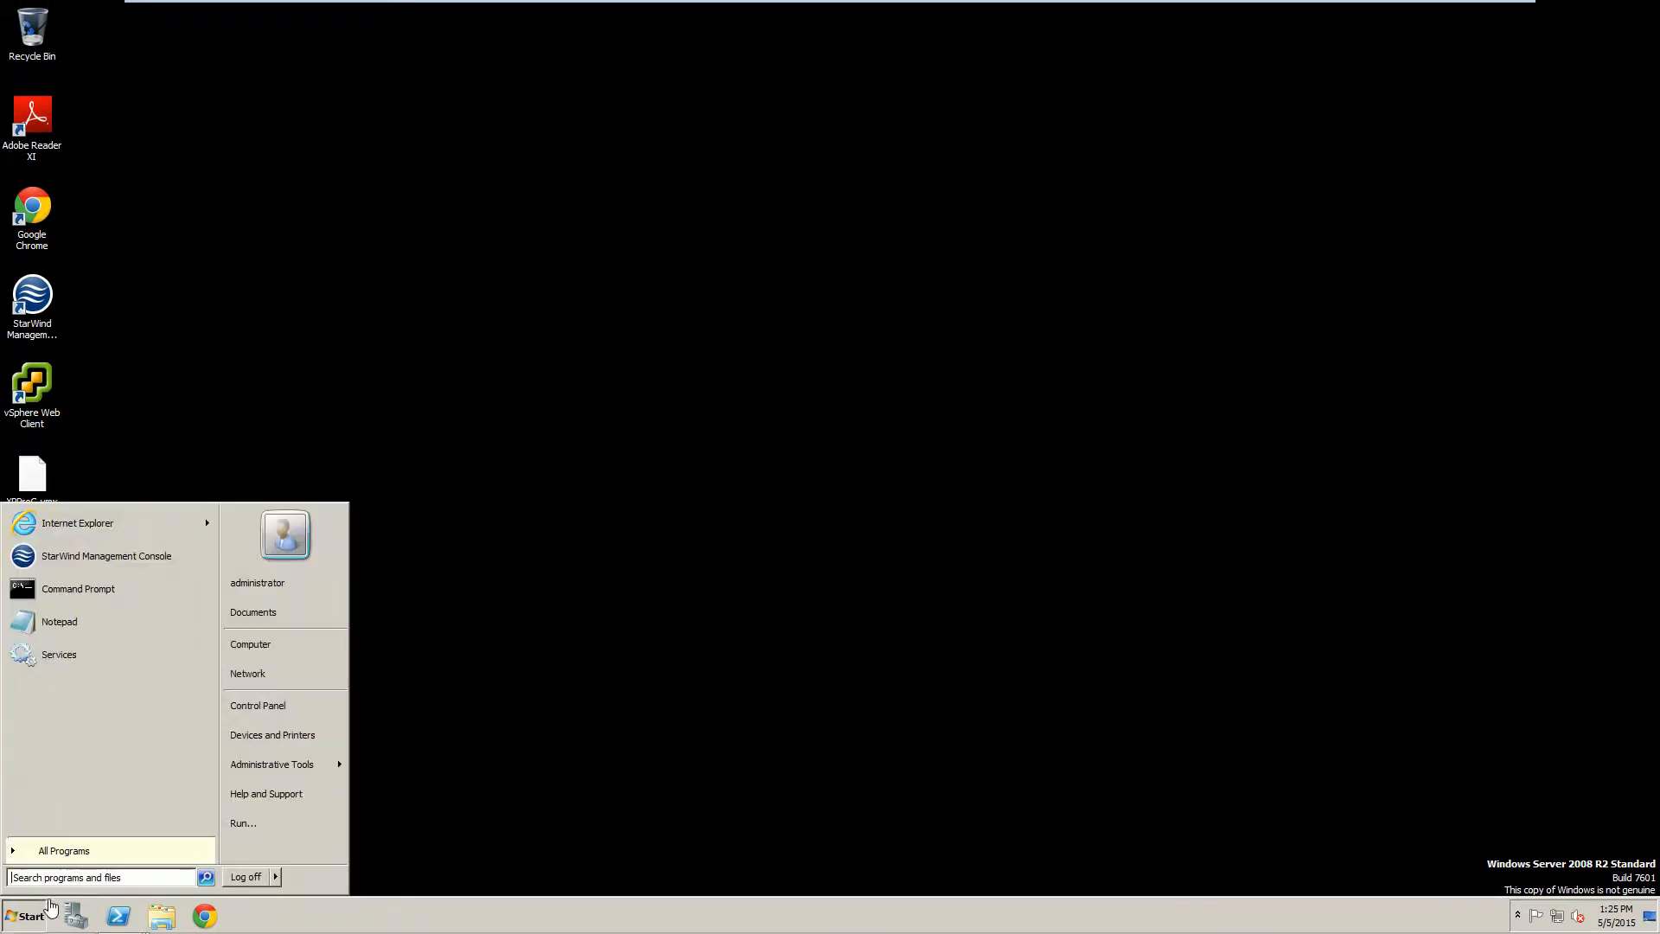
Log off the VC session, exit full screen, and restart the VC guest via Power > Restart Guest.
{"action": "left_click", "coordinate": [264, 877]}
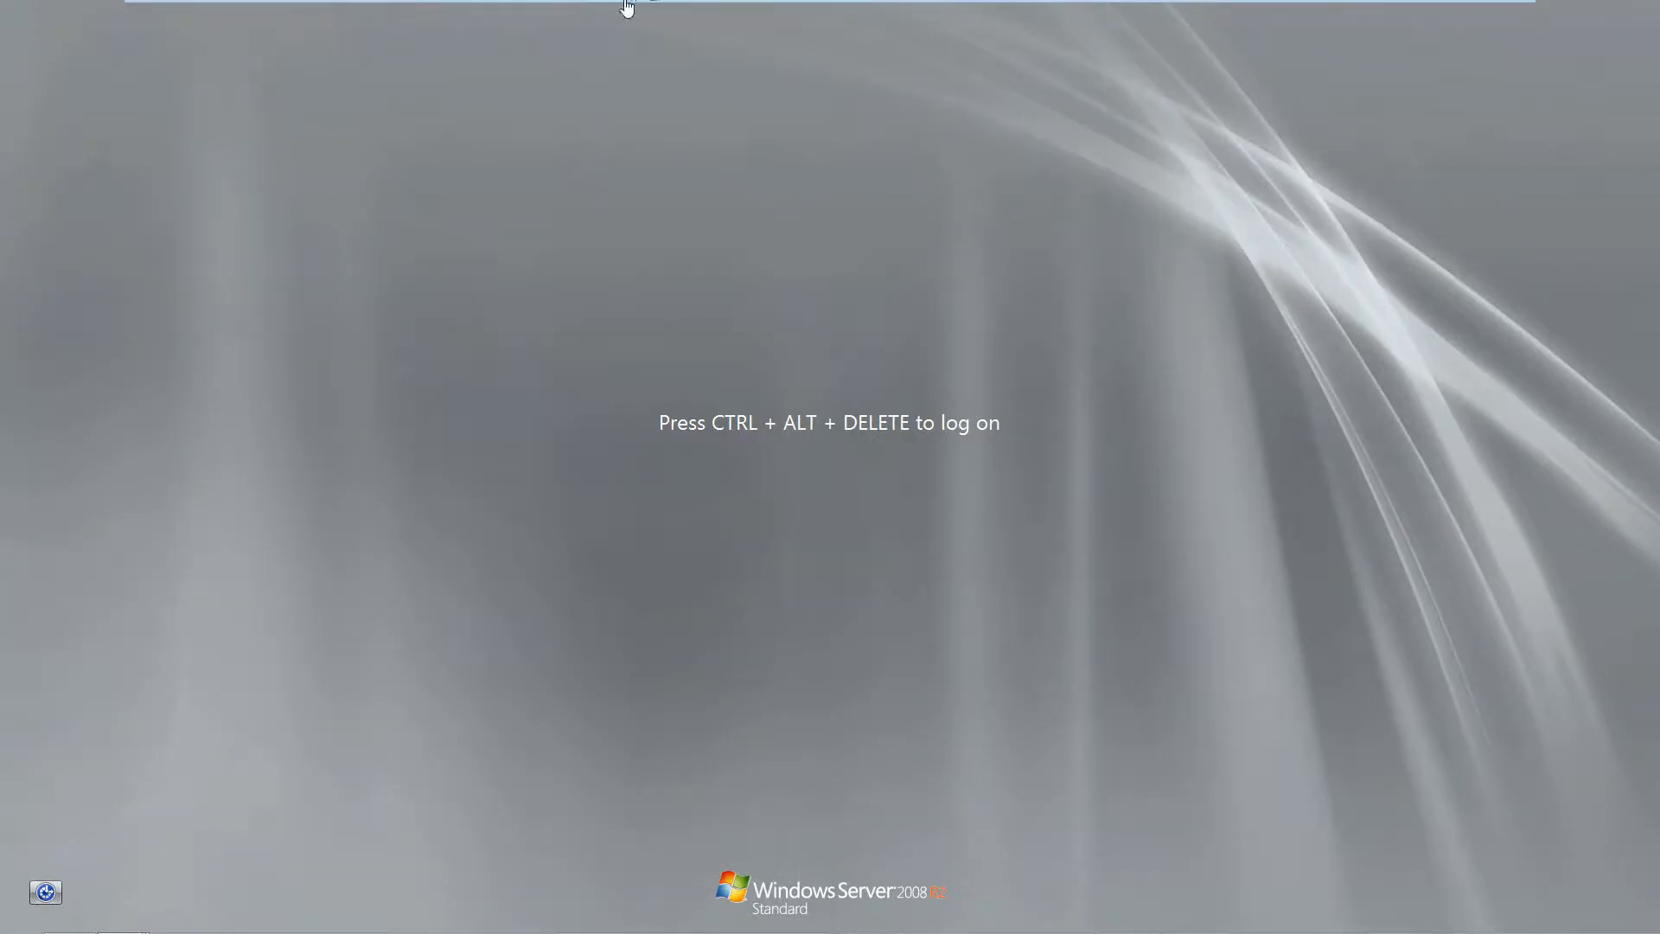
{"action": "left_click", "coordinate": [597, 29]}
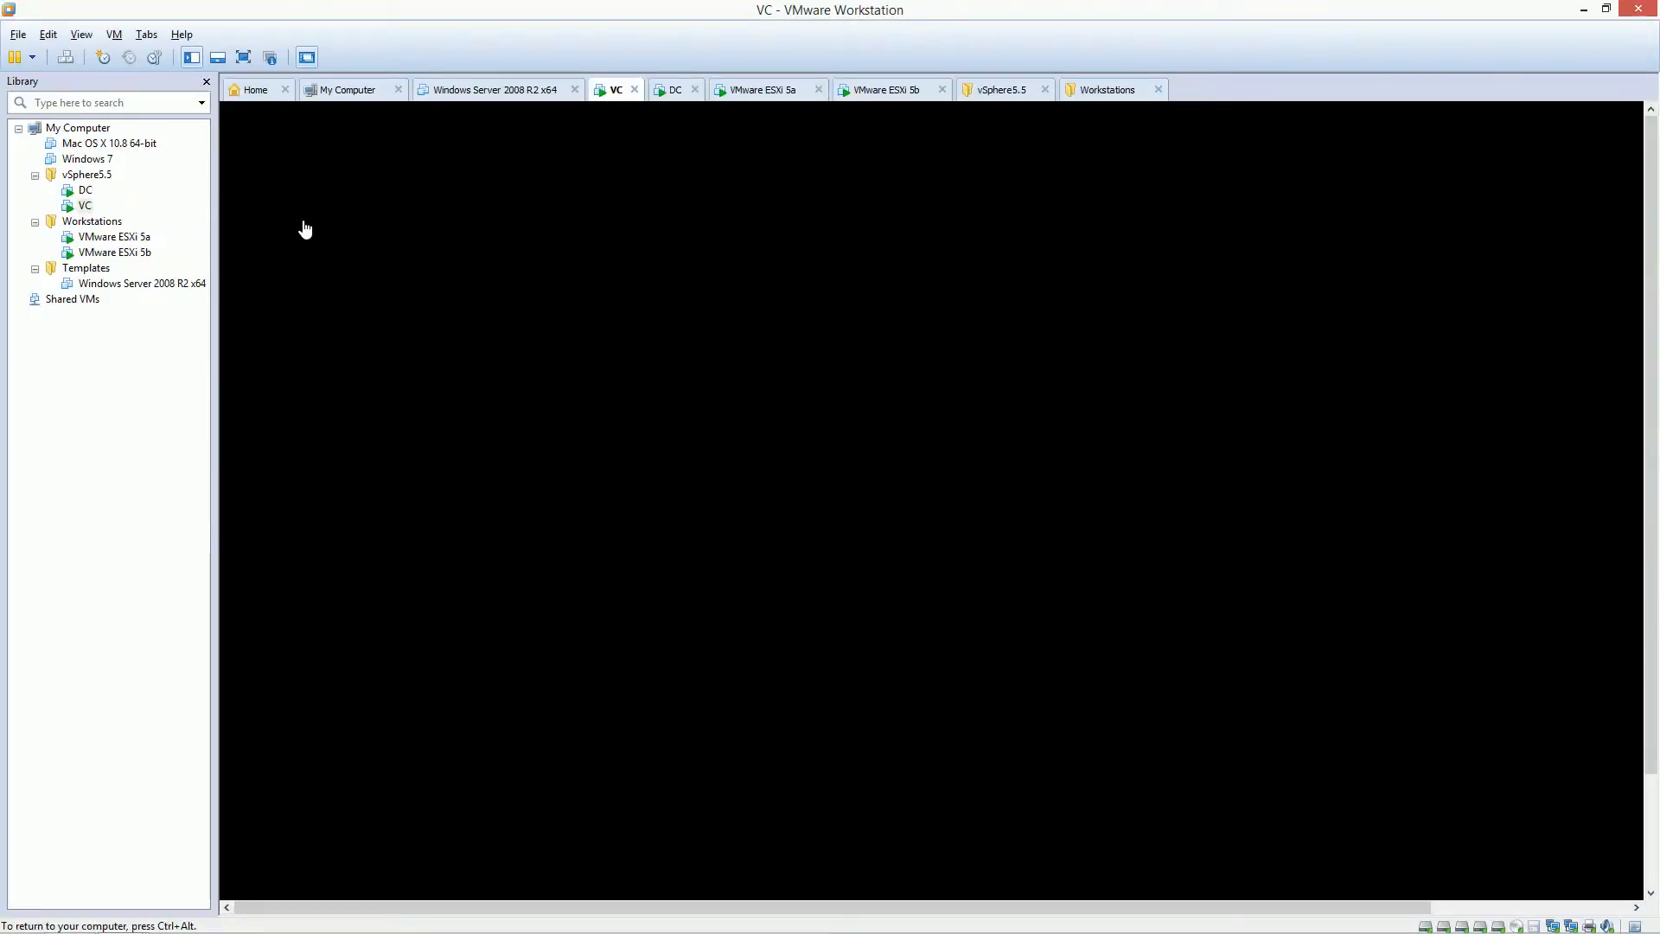
{"action": "right_click", "coordinate": [85, 206]}
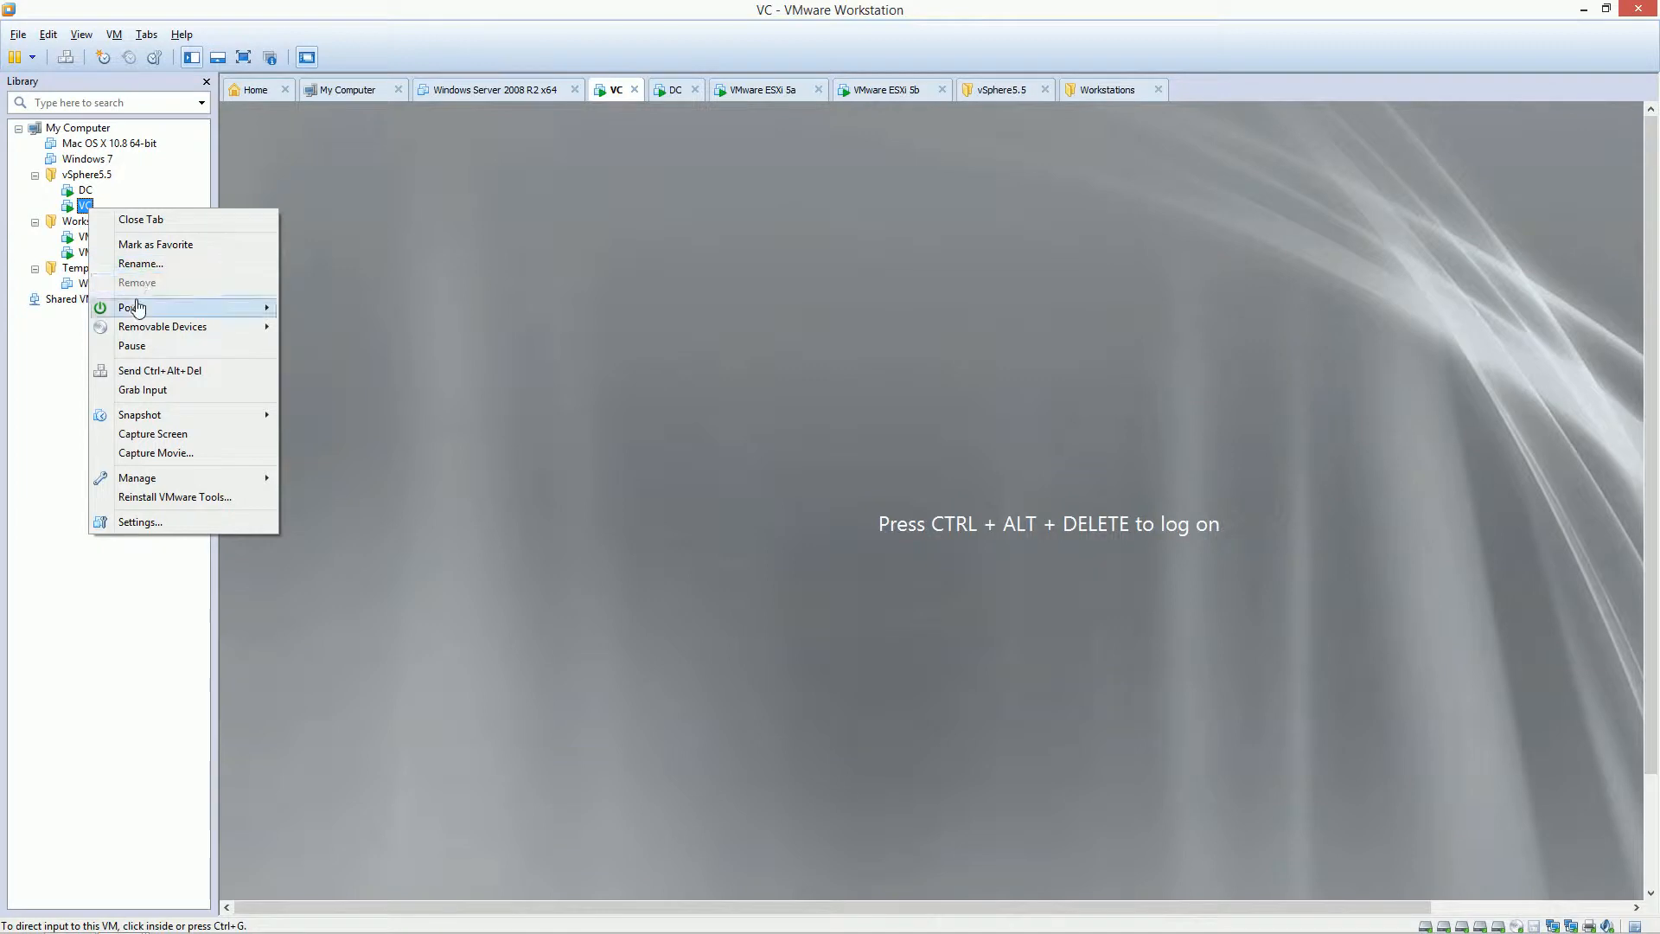
{"action": "mouse_move", "coordinate": [139, 308]}
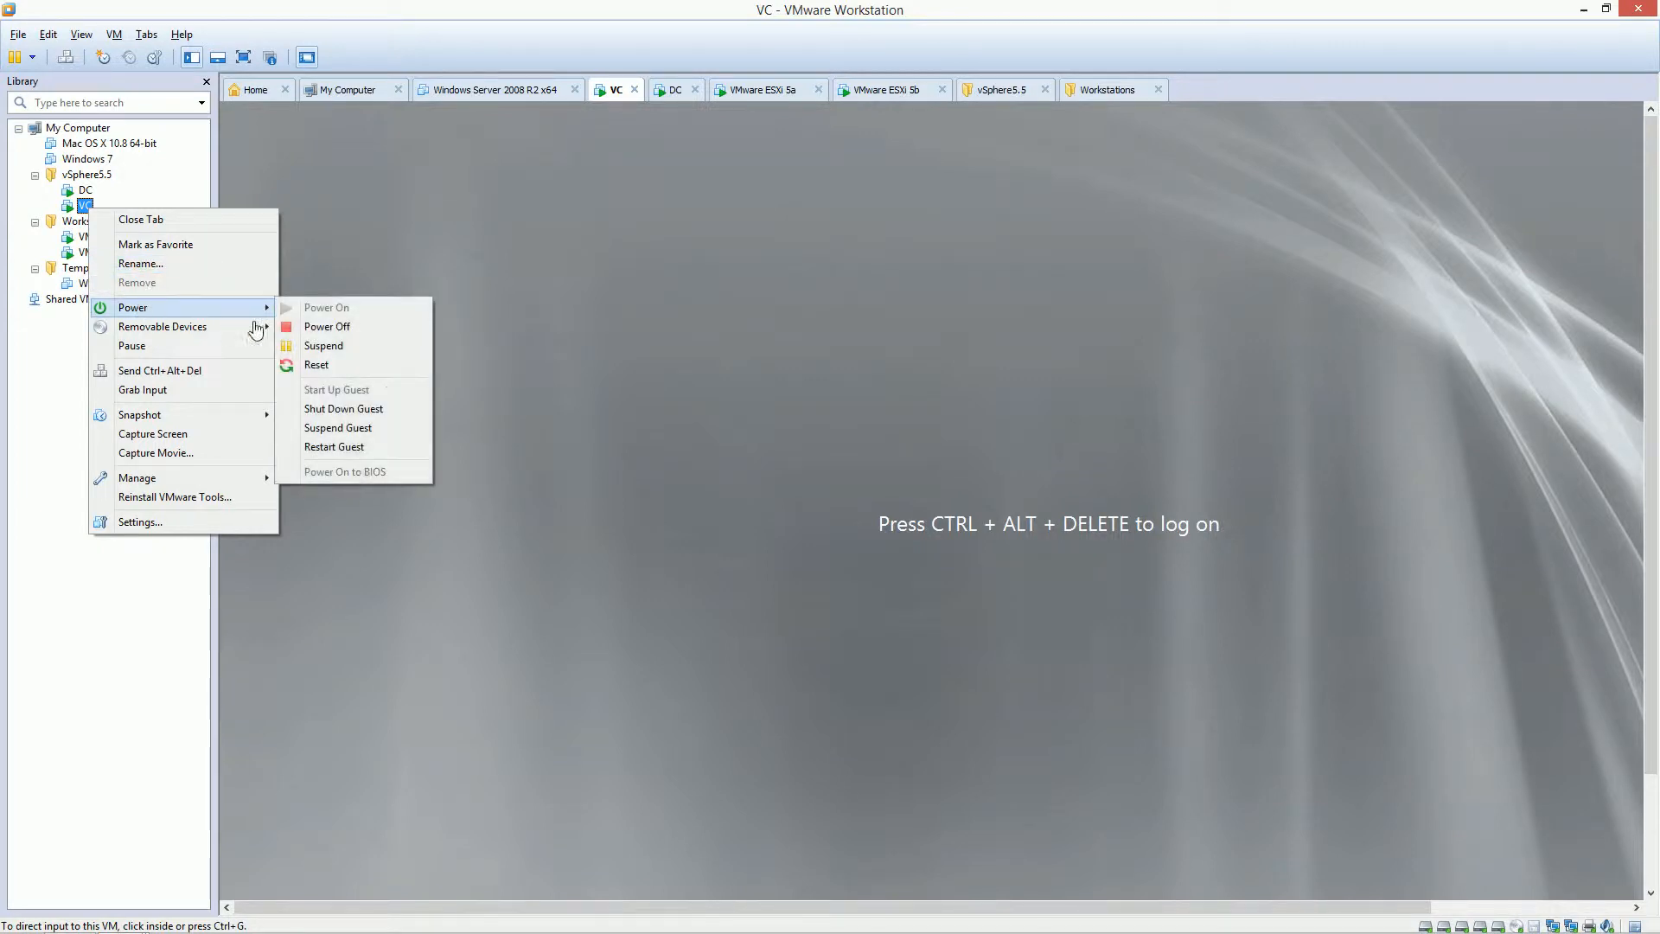
{"action": "left_click", "coordinate": [347, 445]}
{"action": "left_click", "coordinate": [867, 506]}
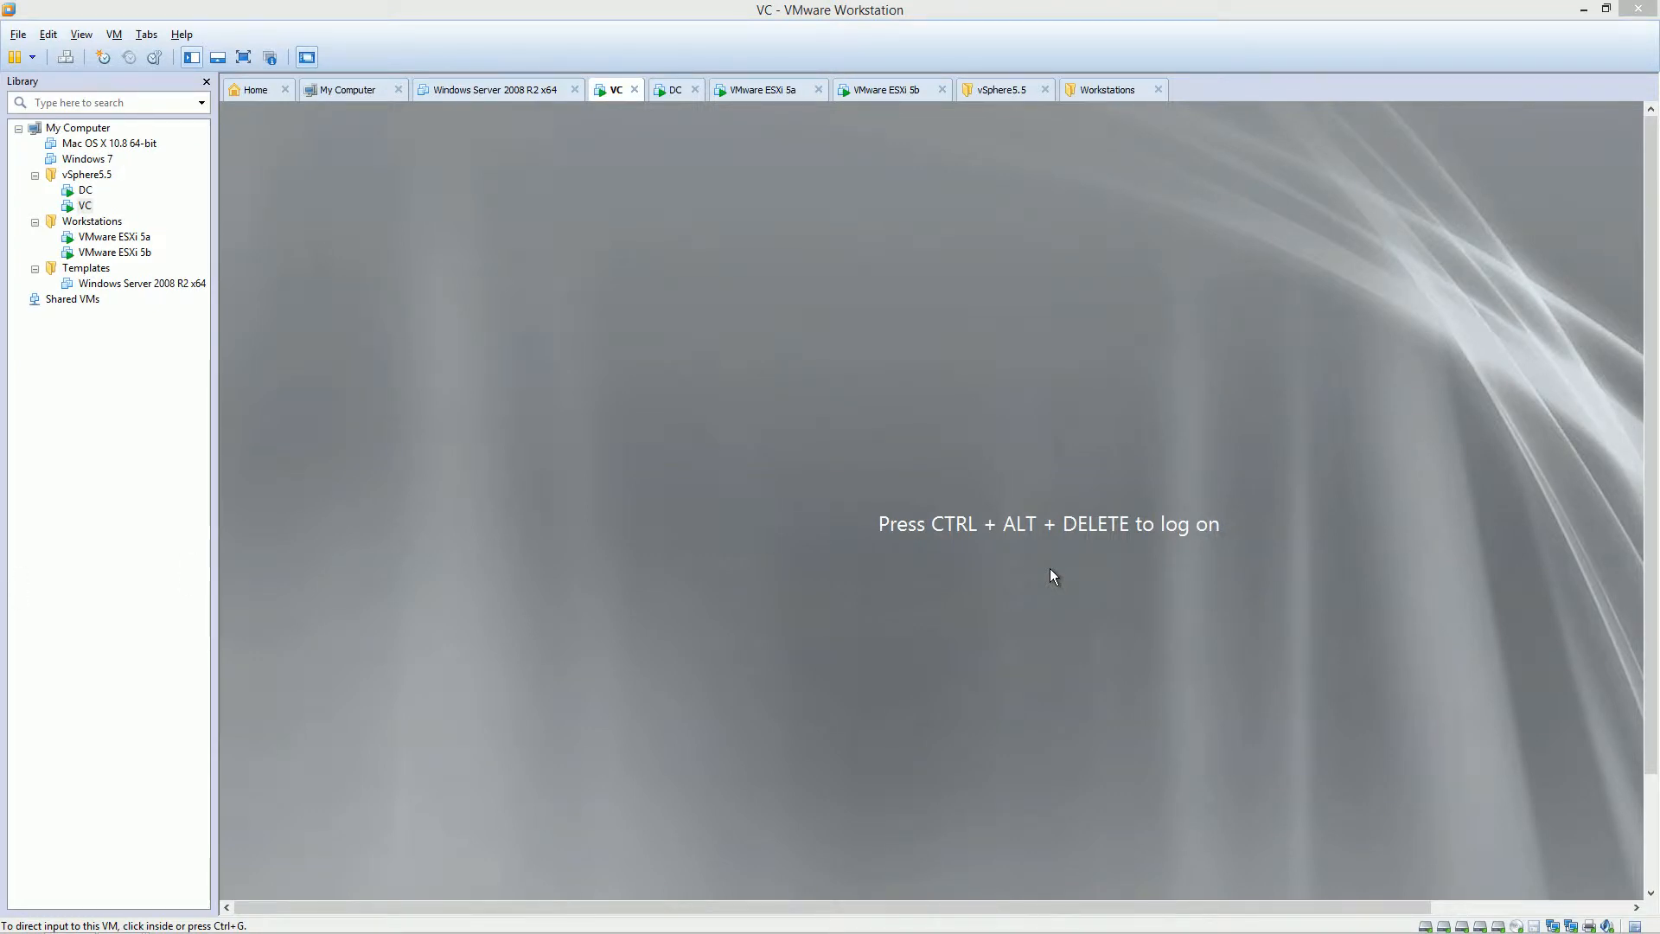
Send Ctrl+Alt+Del, log on with the administrator password, and cancel Windows Activation.
{"action": "left_click", "coordinate": [65, 57]}
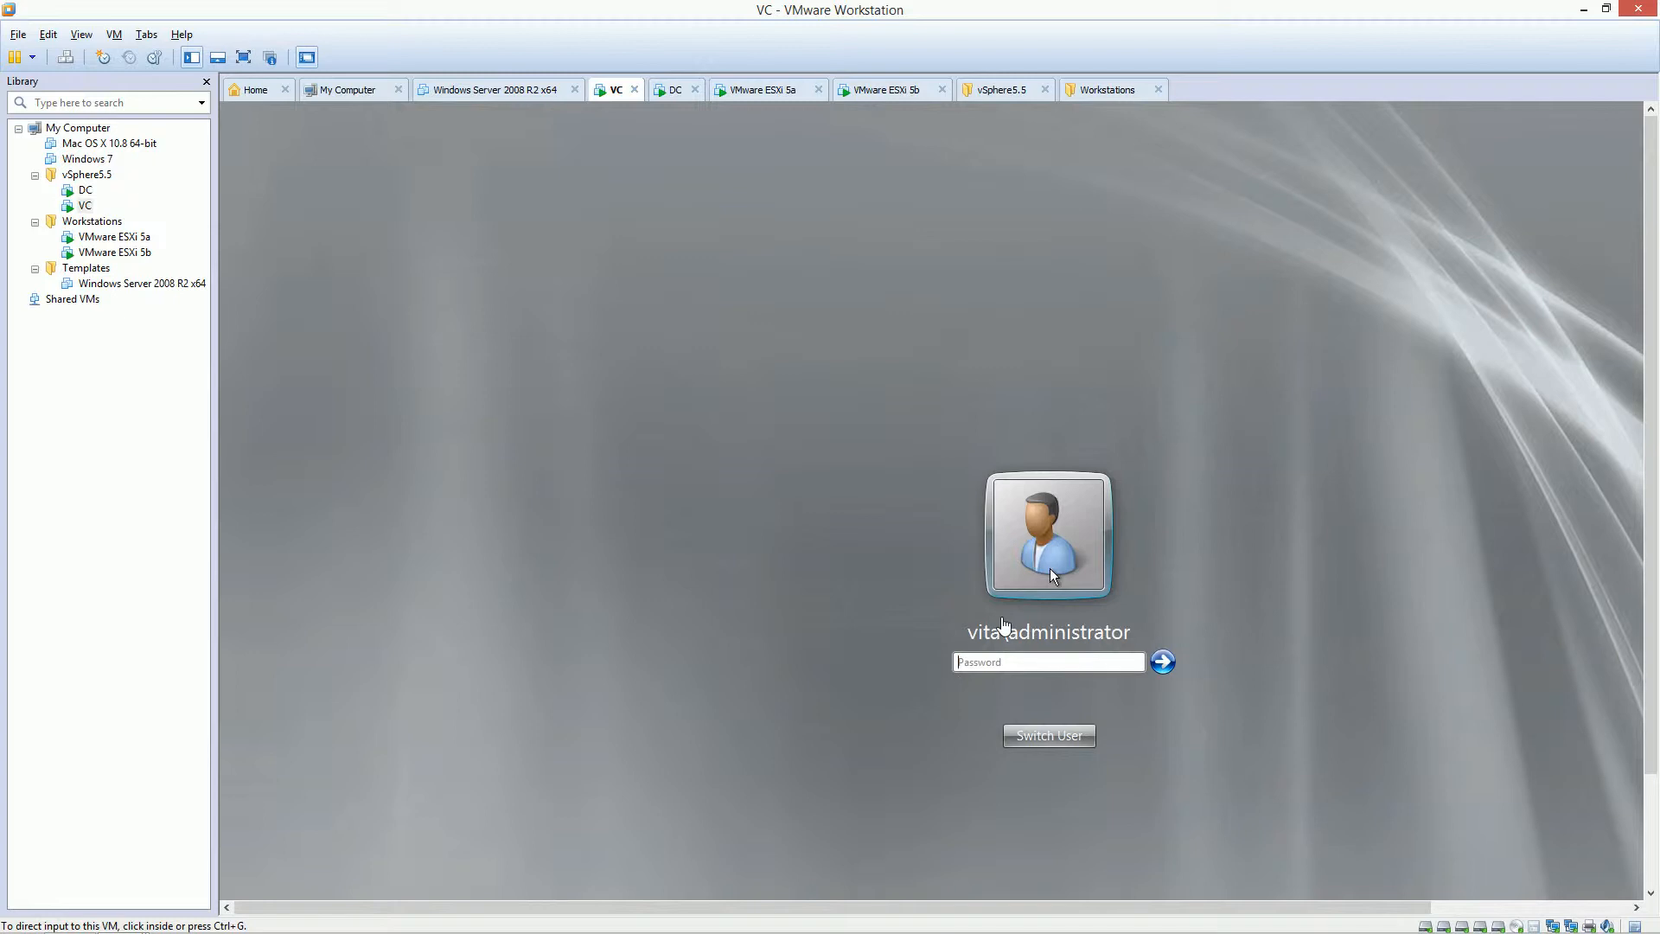
{"action": "left_click", "coordinate": [992, 666]}
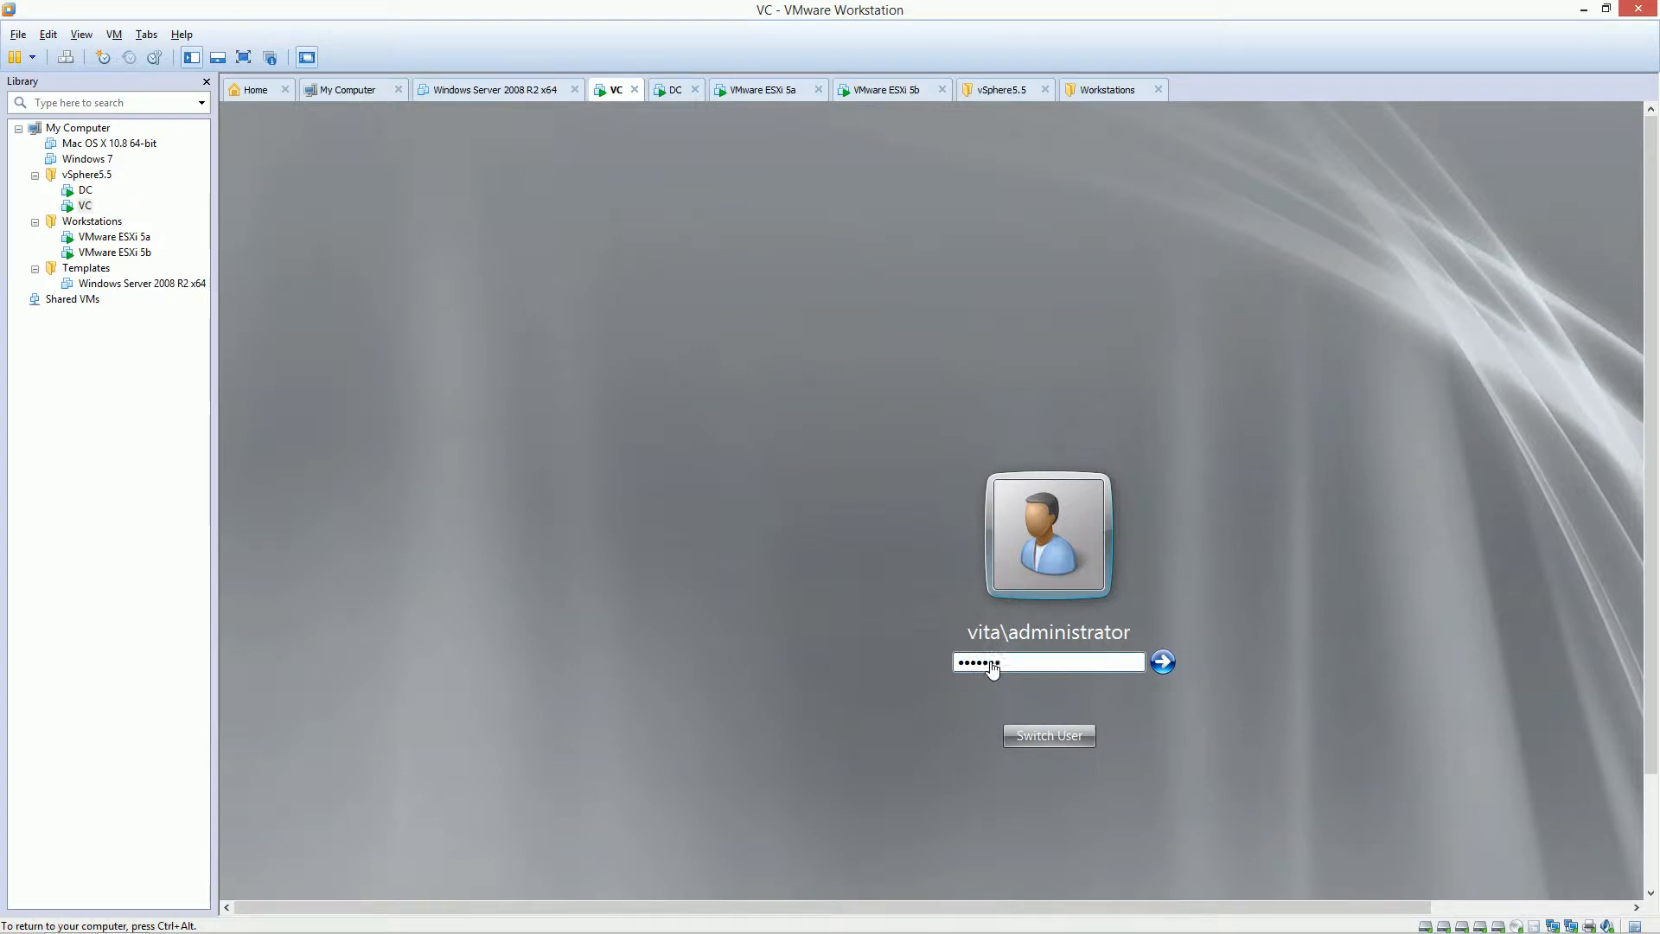
{"action": "key", "text": "Return"}
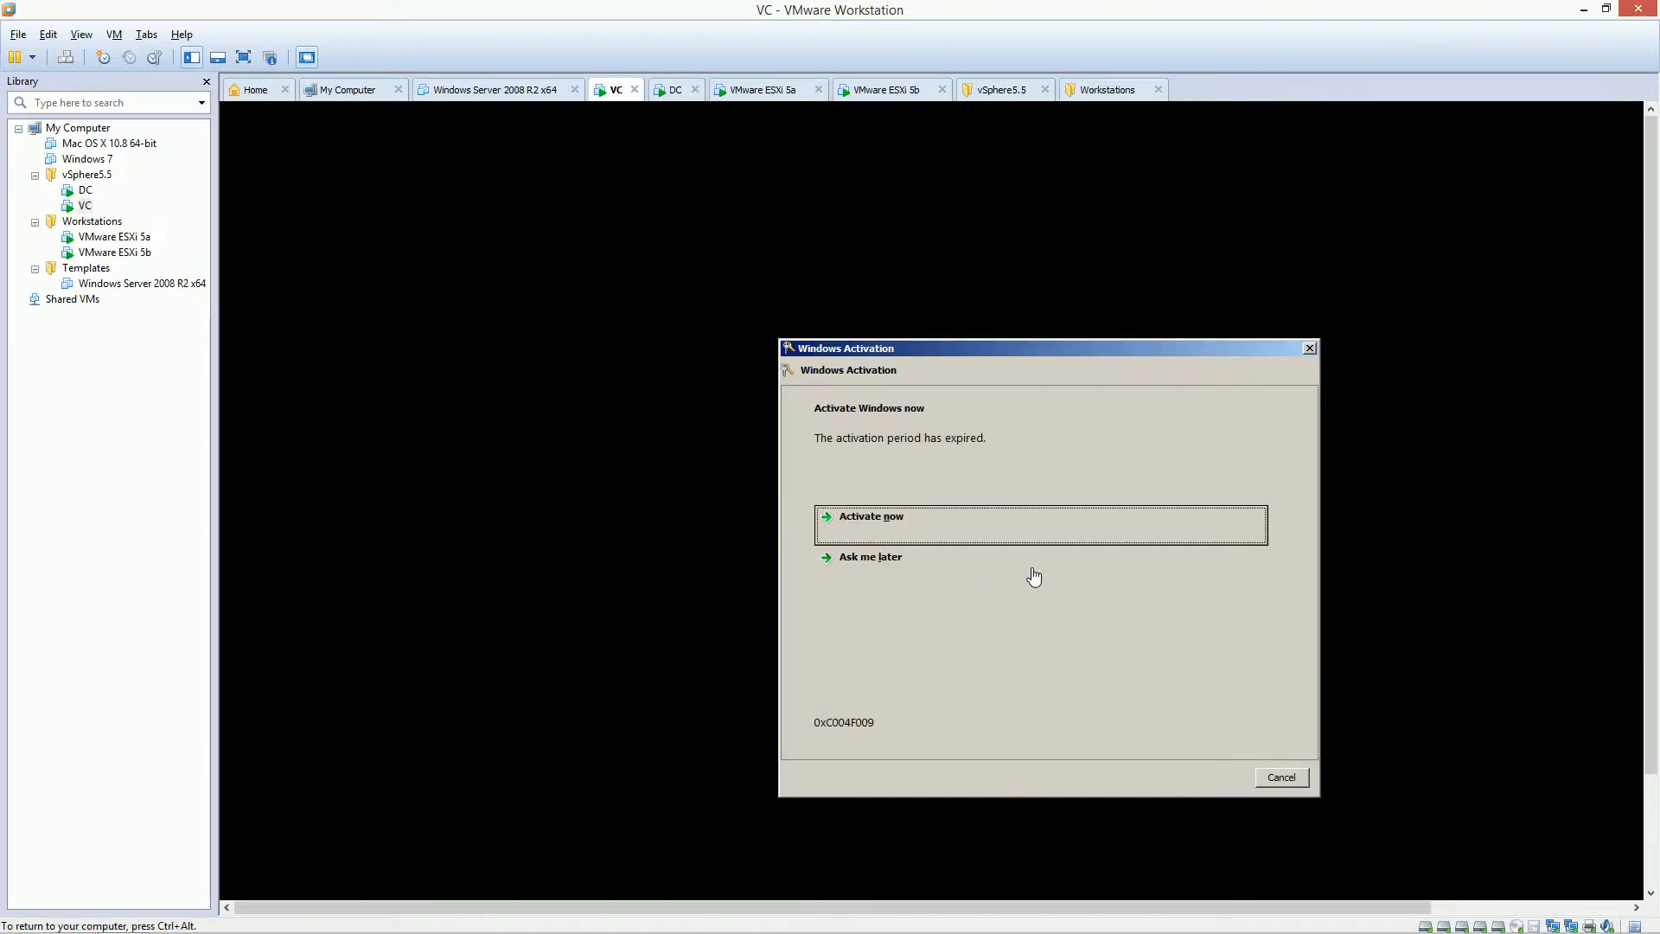
{"action": "left_click", "coordinate": [1282, 776]}
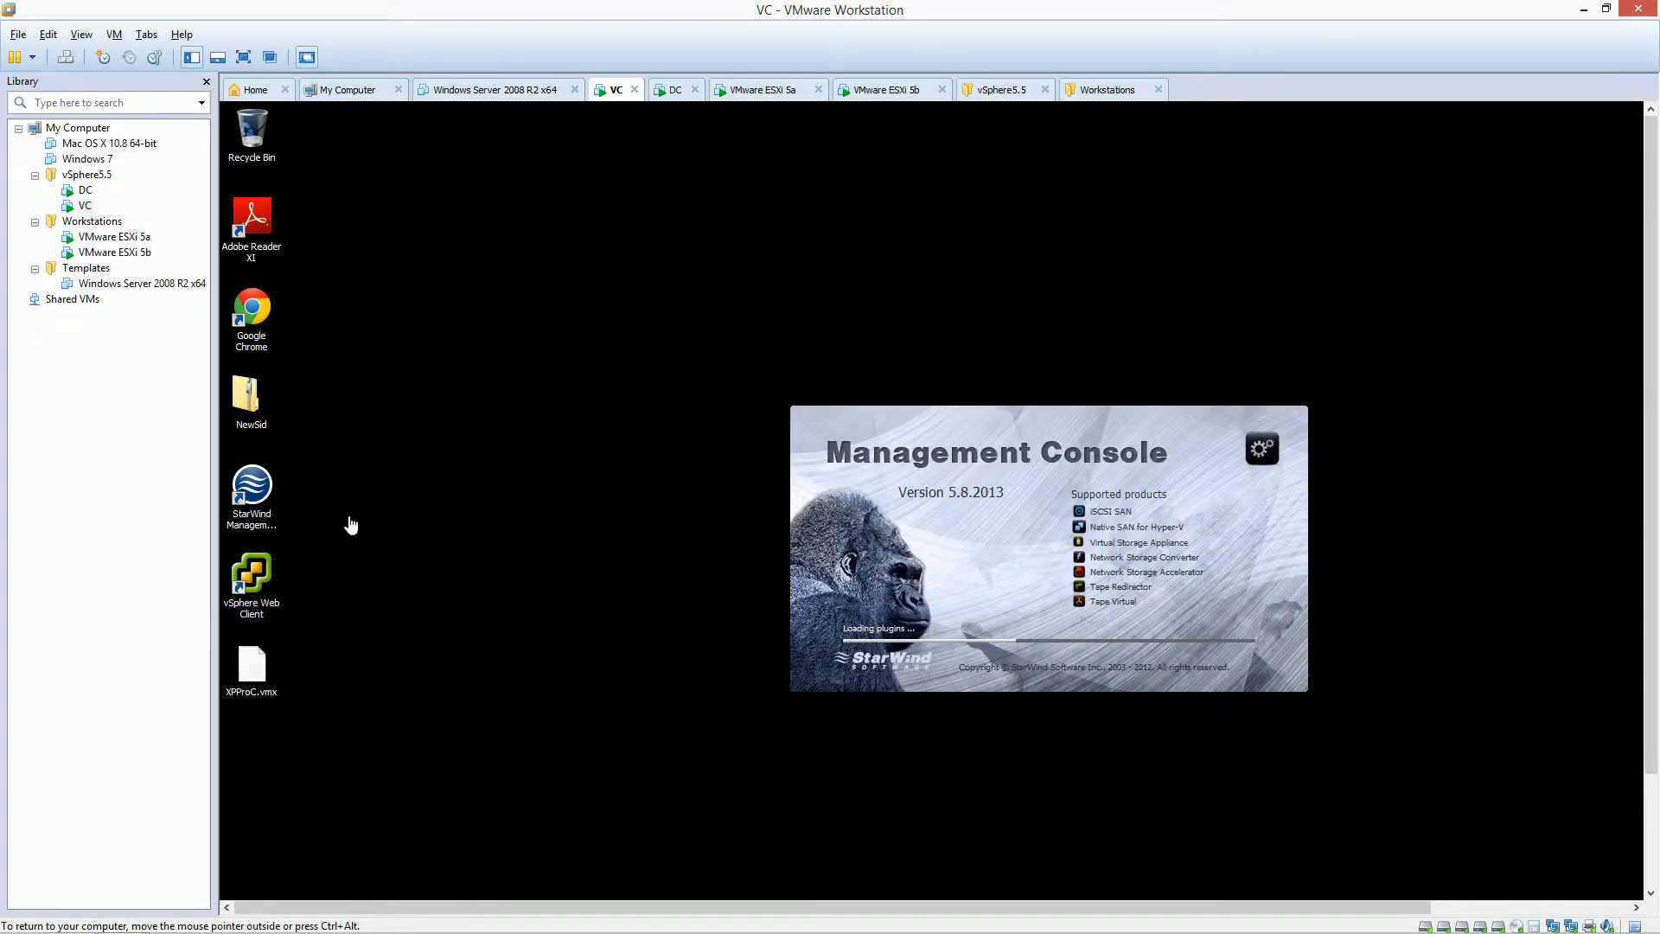
Restore Workstation to the VC console and close the Server Manager (Disk Management) window in the guest.
{"action": "left_click", "coordinate": [258, 588]}
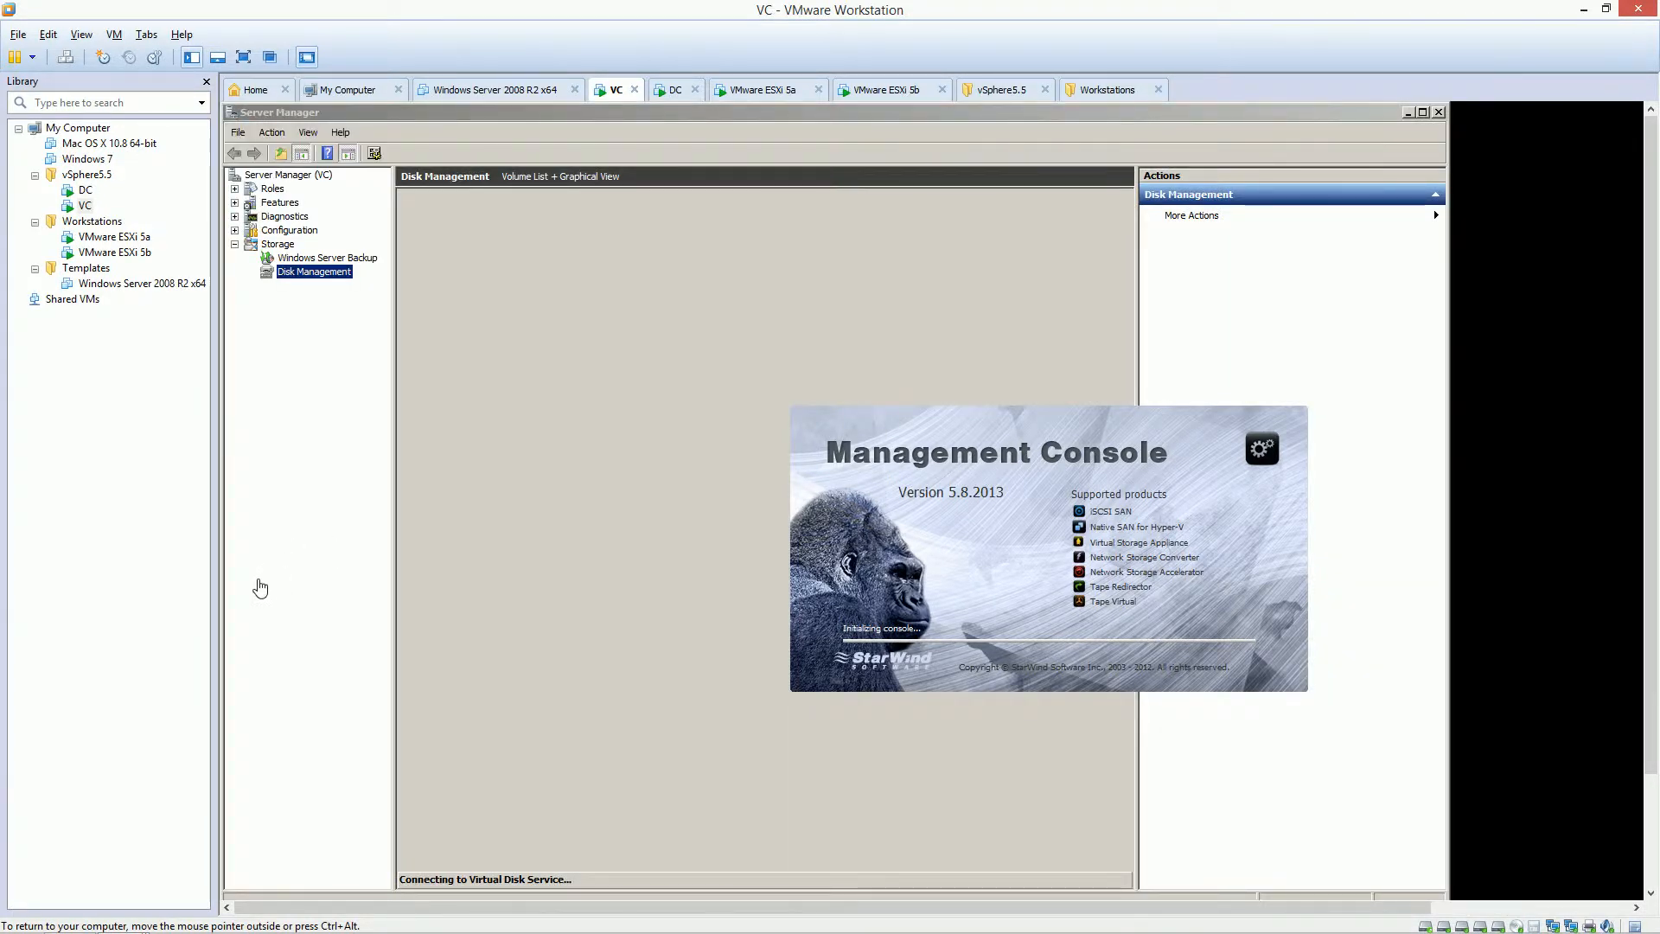
{"action": "left_click", "coordinate": [1584, 12]}
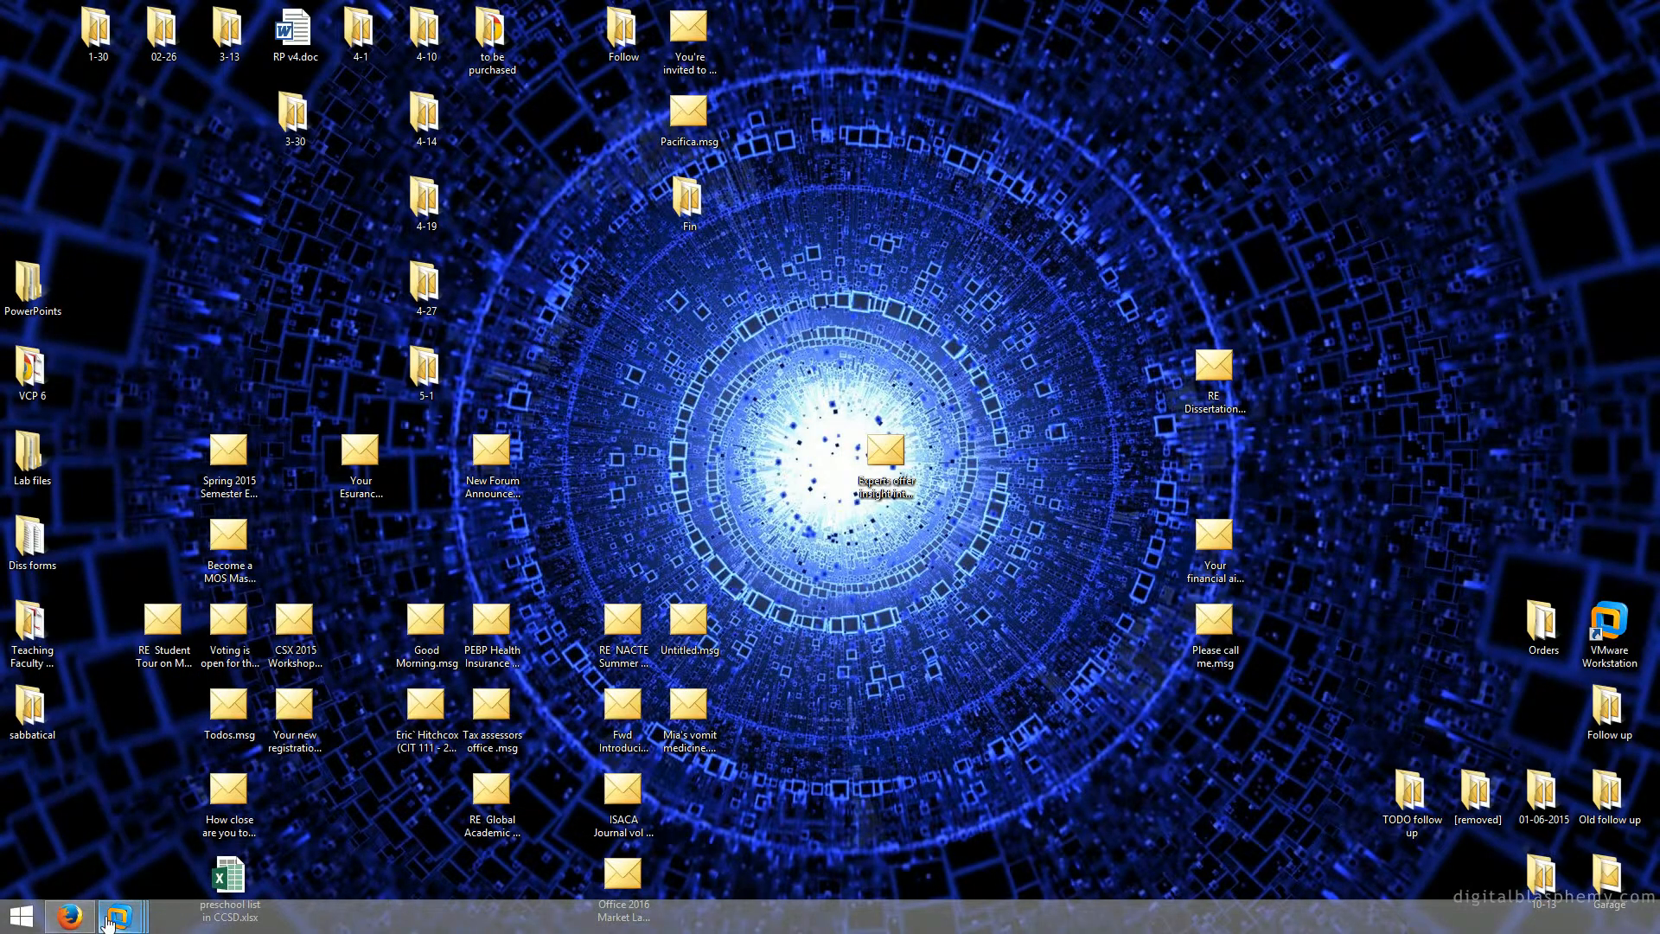
{"action": "left_click", "coordinate": [119, 916]}
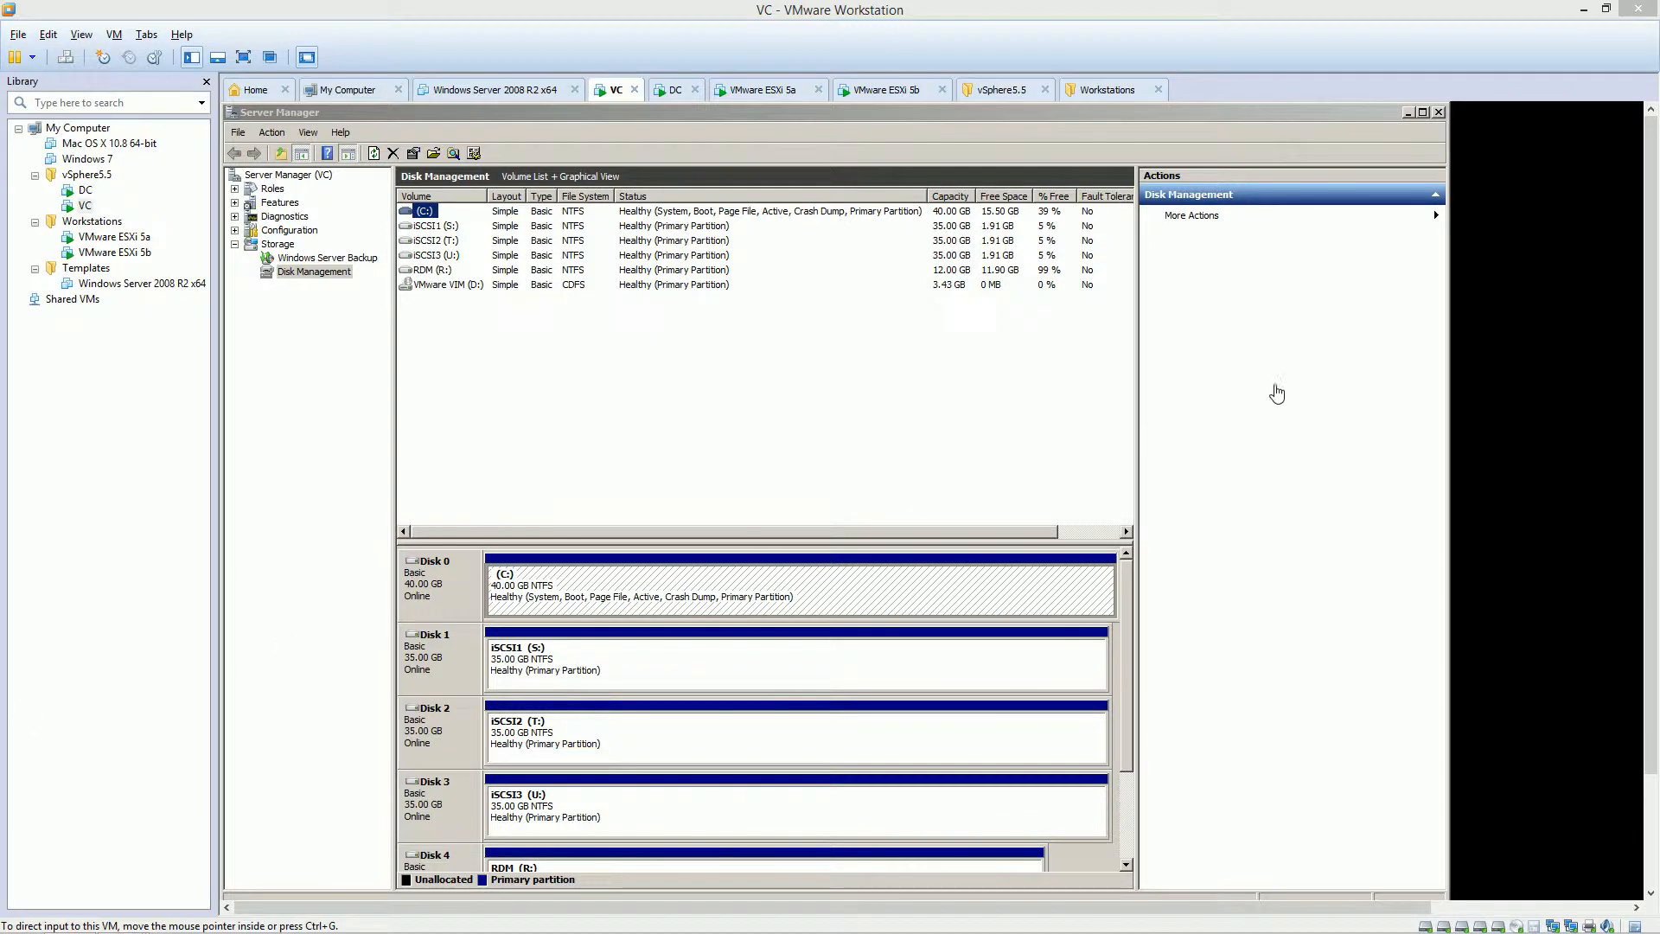
{"action": "left_click", "coordinate": [1409, 114]}
{"action": "left_click", "coordinate": [1438, 113]}
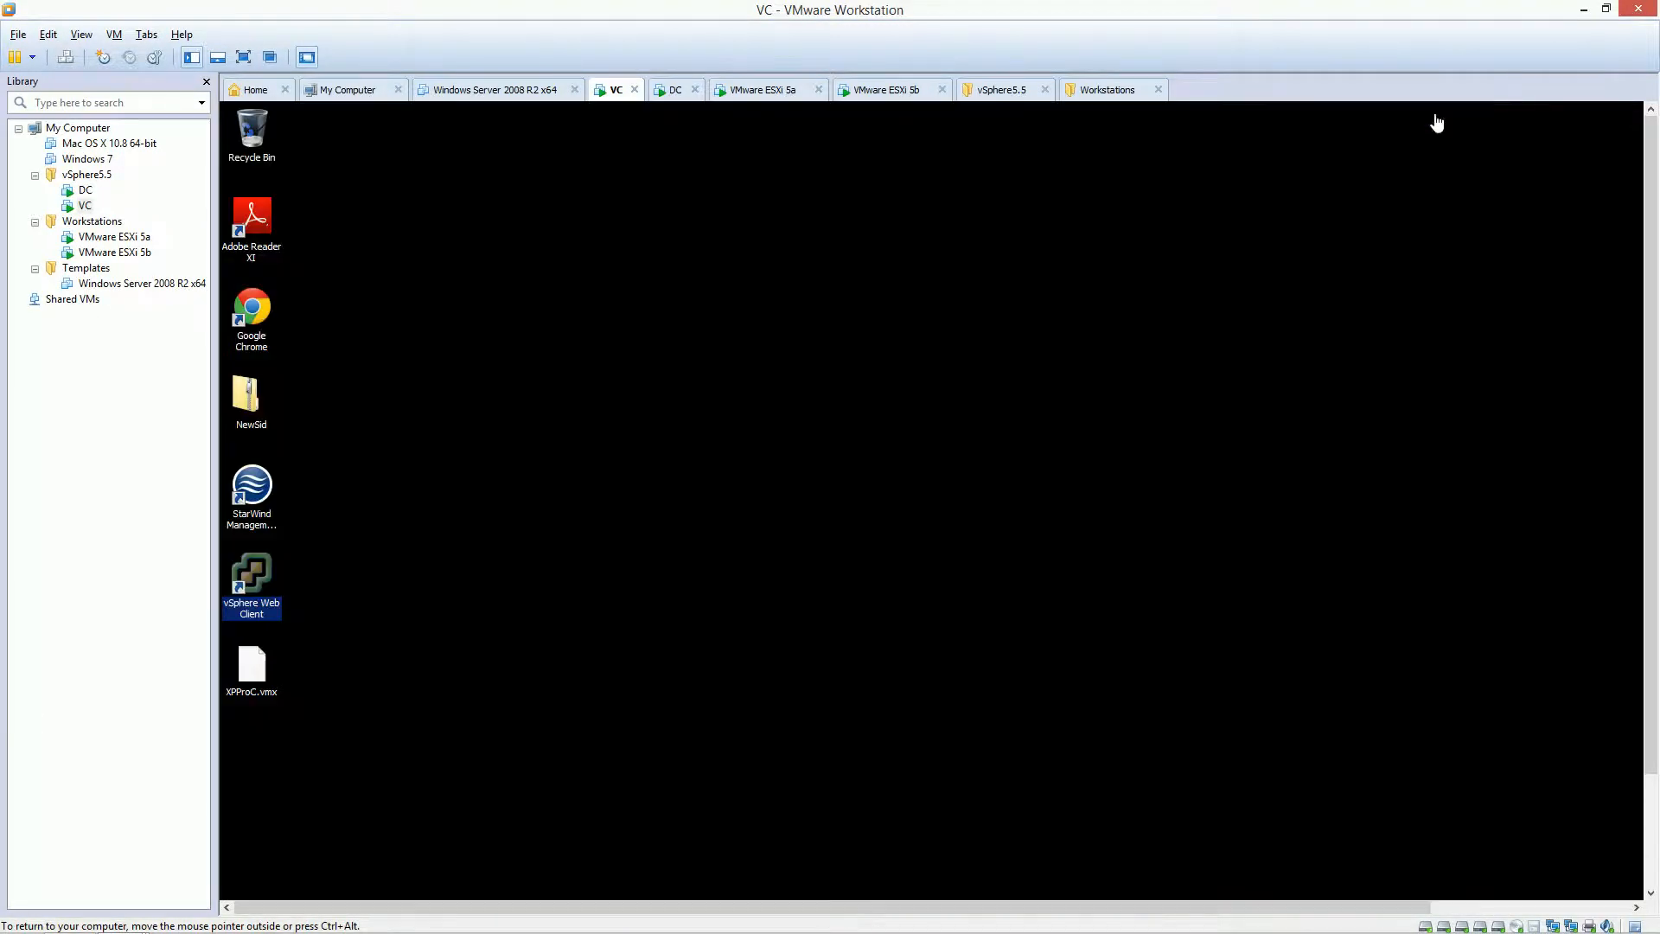
{"action": "left_click", "coordinate": [246, 586]}
Delete the vSphere Web Client shortcut and load the VIMSetup 5.5.0 update02 ISO in VC's CD/DVD drive.
{"action": "left_click_drag", "start_coordinate": [249, 137], "coordinate": [250, 138]}
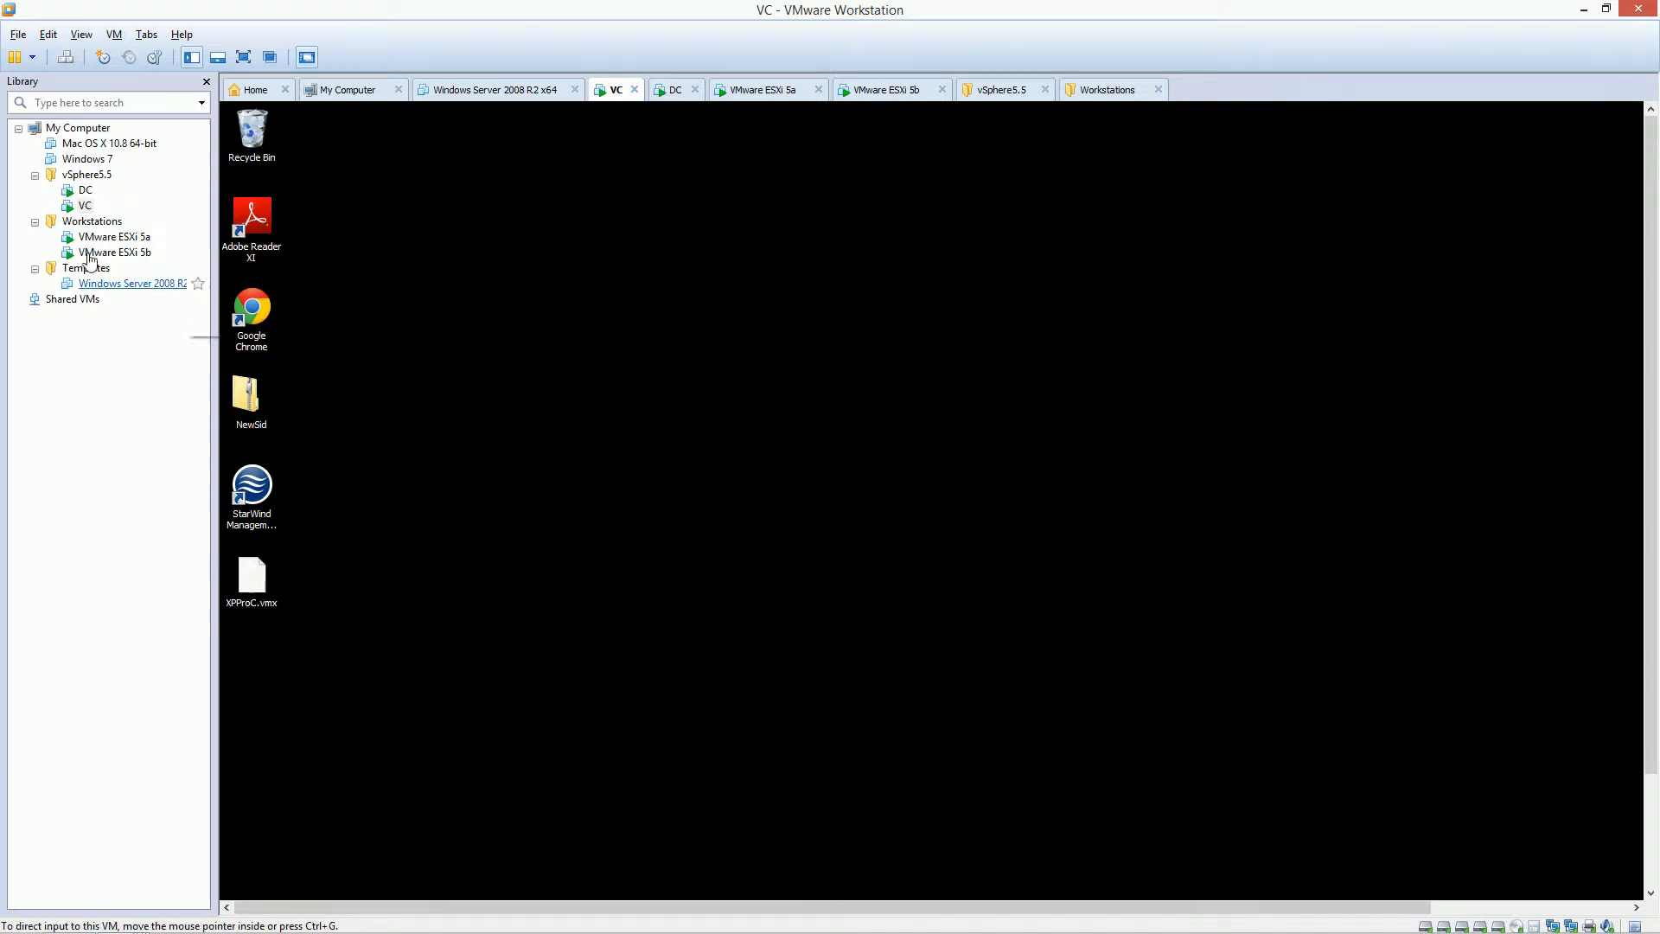
{"action": "right_click", "coordinate": [79, 216]}
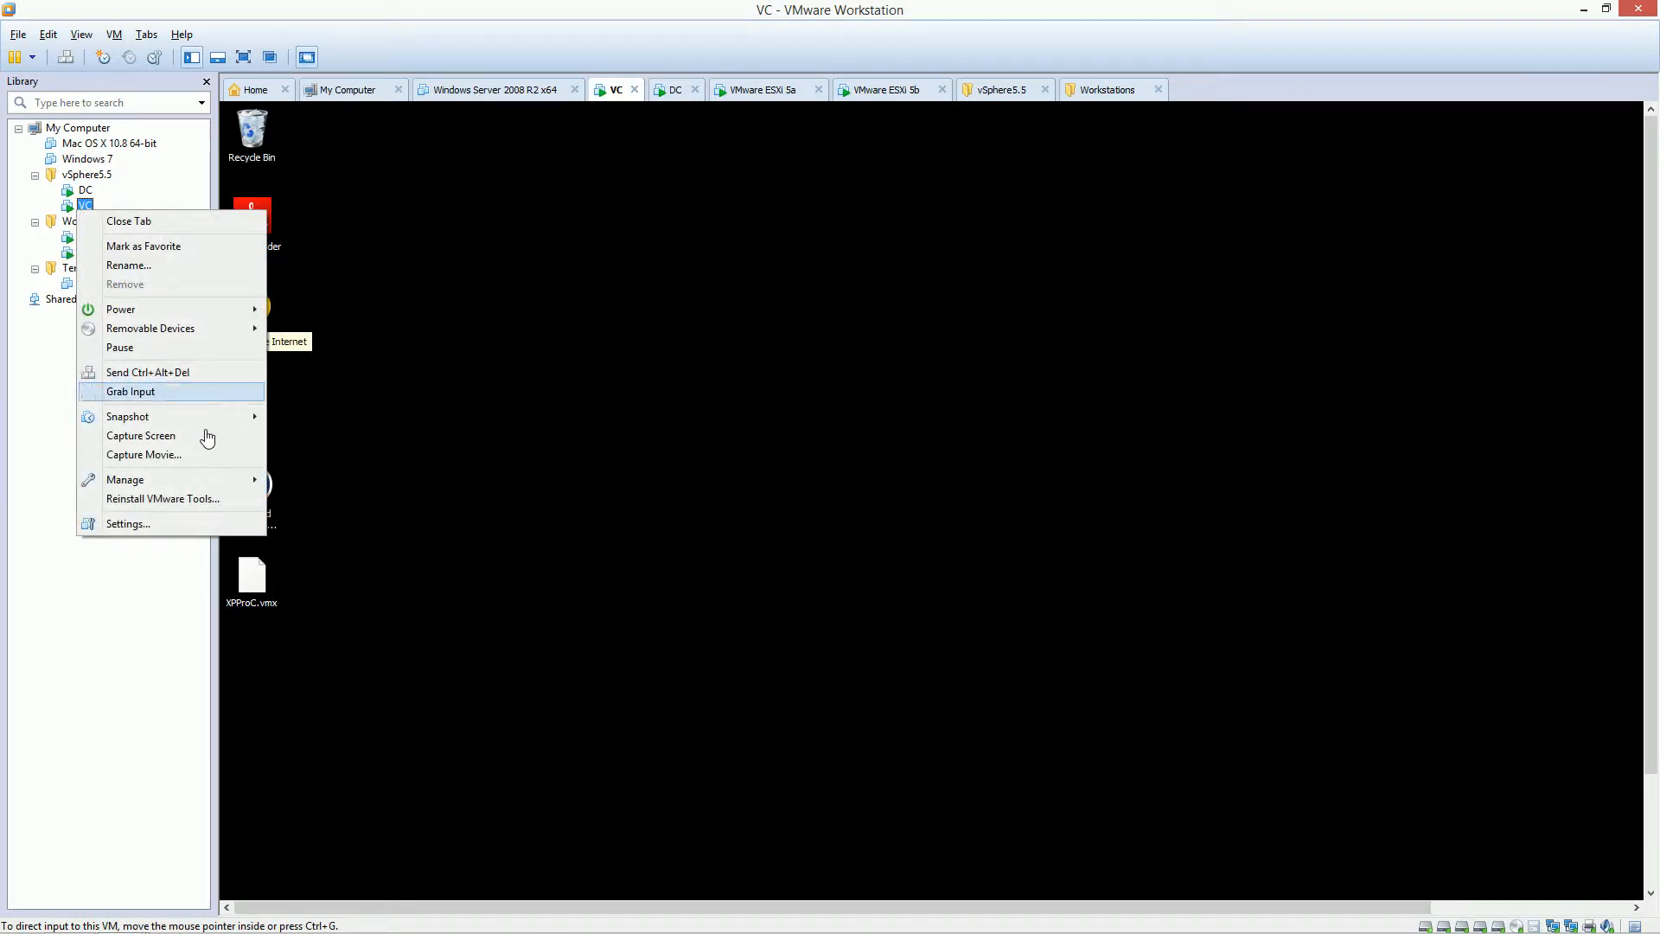
{"action": "left_click", "coordinate": [138, 523]}
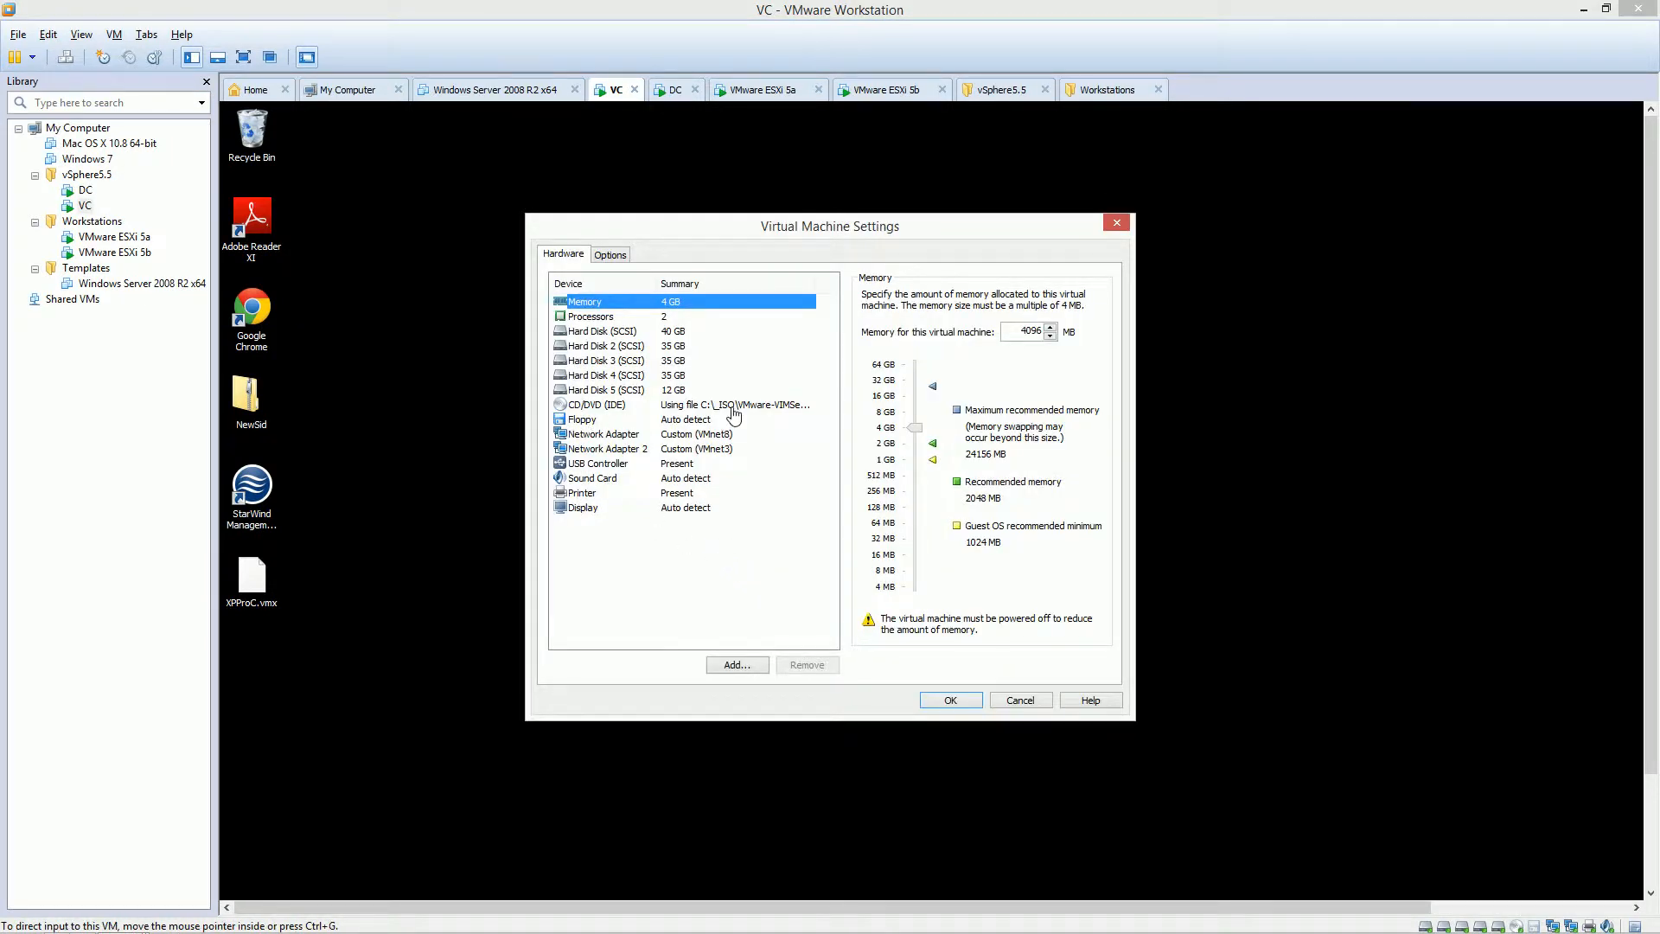
{"action": "left_click", "coordinate": [729, 405]}
{"action": "left_click", "coordinate": [942, 430]}
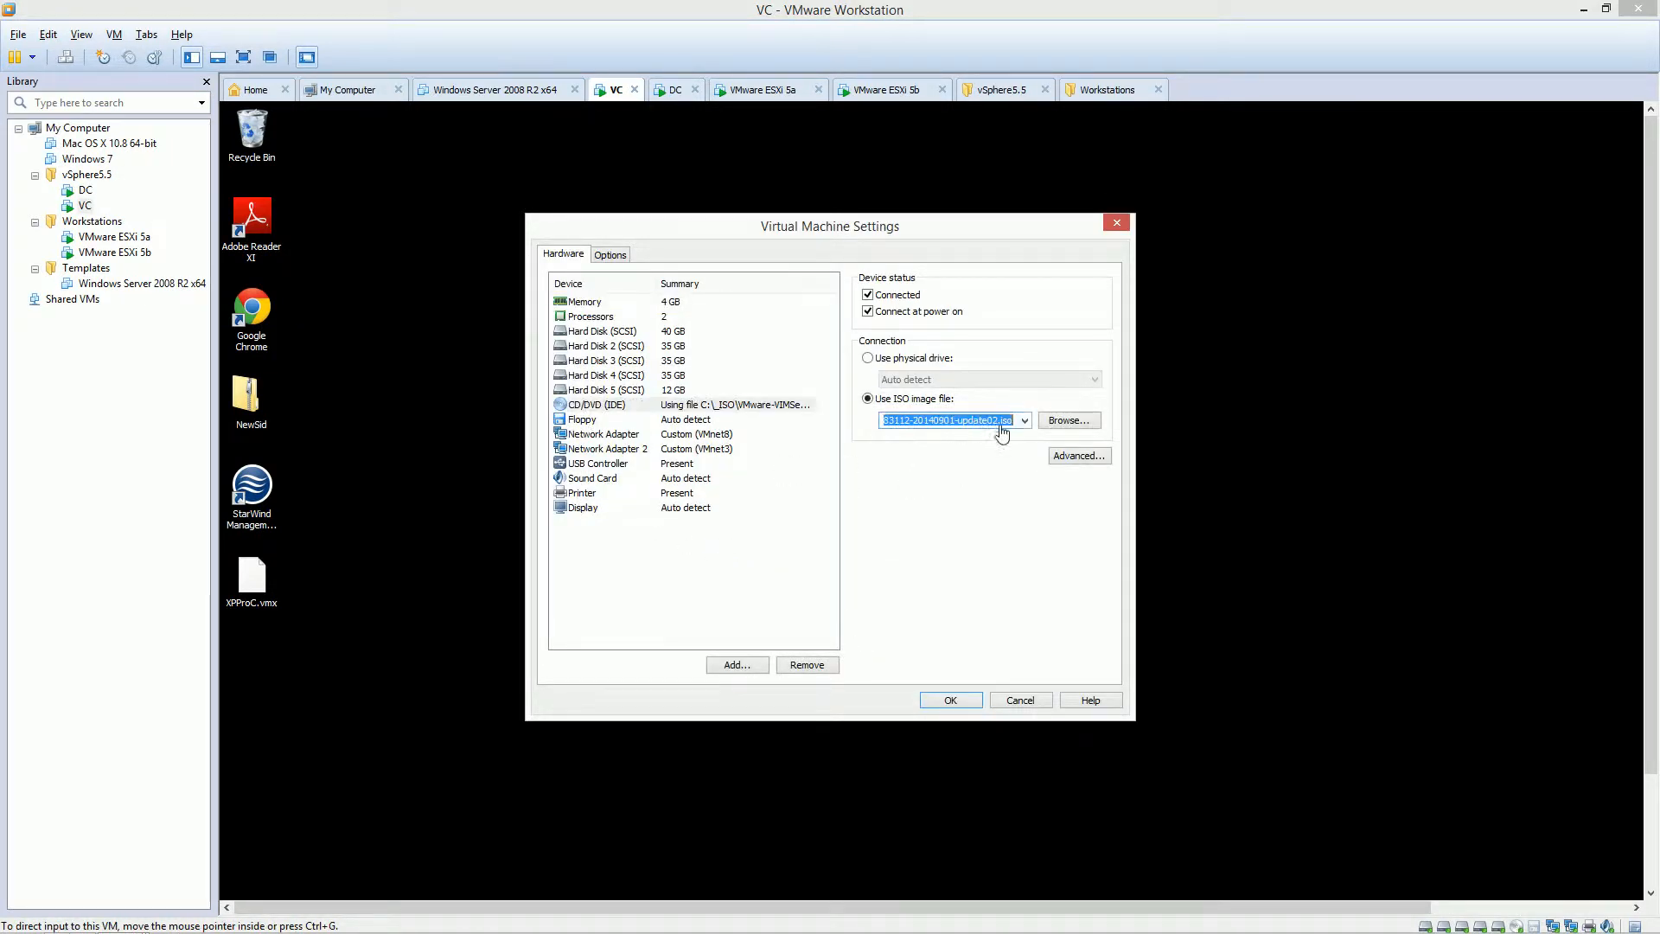
{"action": "left_click", "coordinate": [1078, 432]}
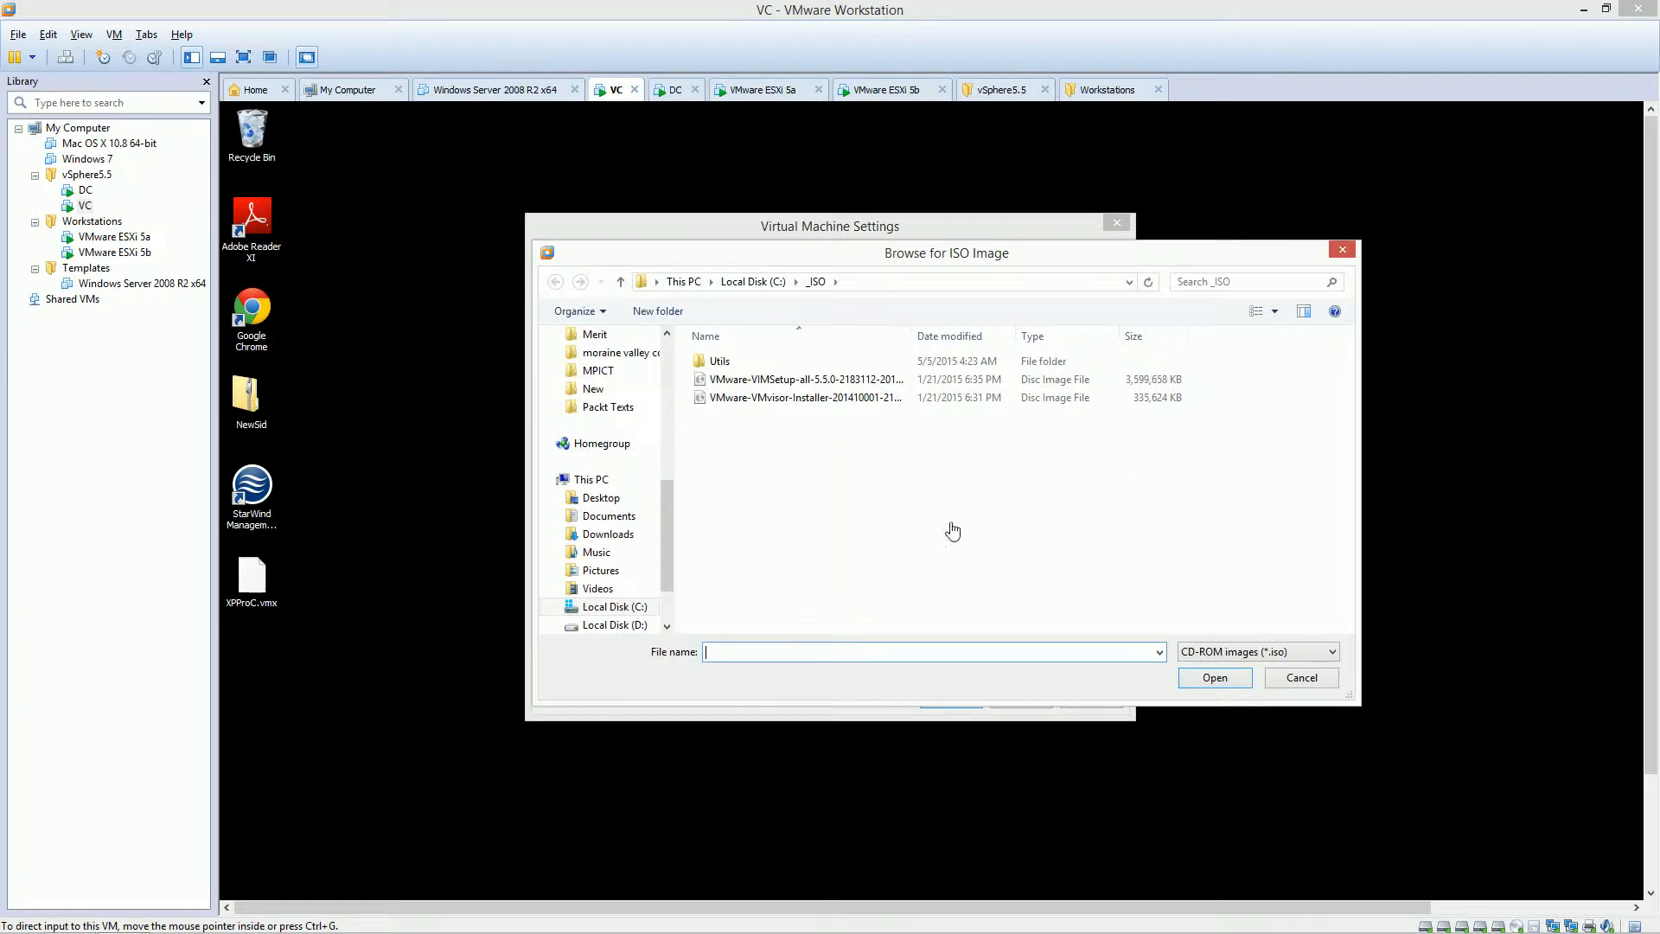
{"action": "left_click", "coordinate": [786, 383]}
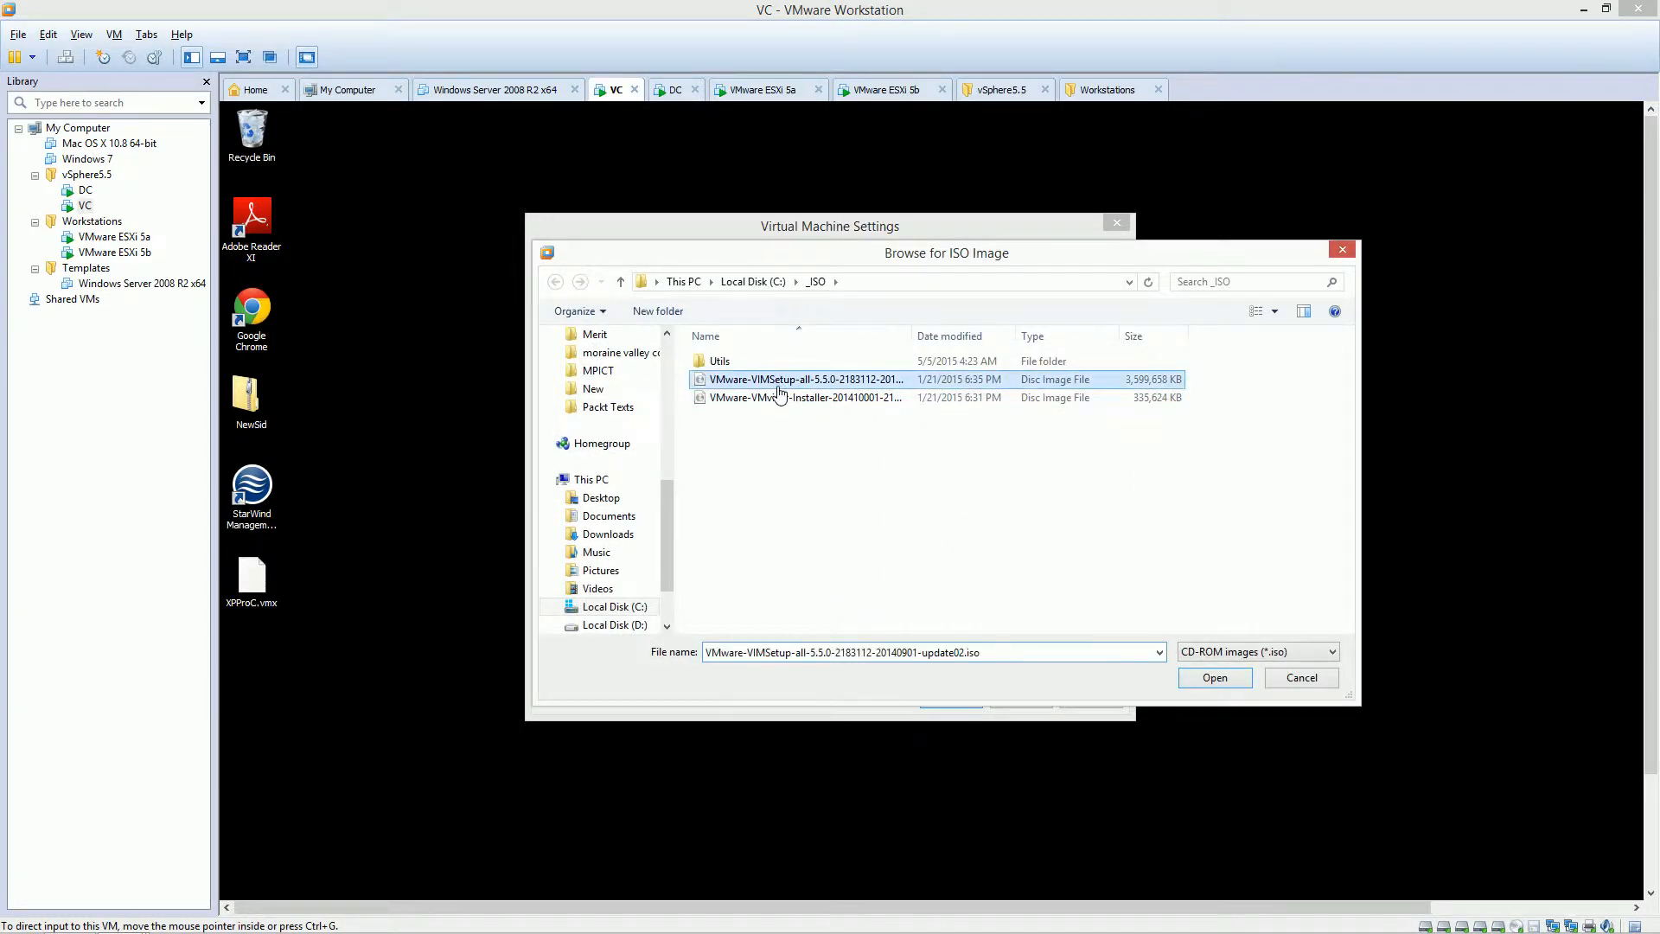
{"action": "left_click", "coordinate": [1210, 674]}
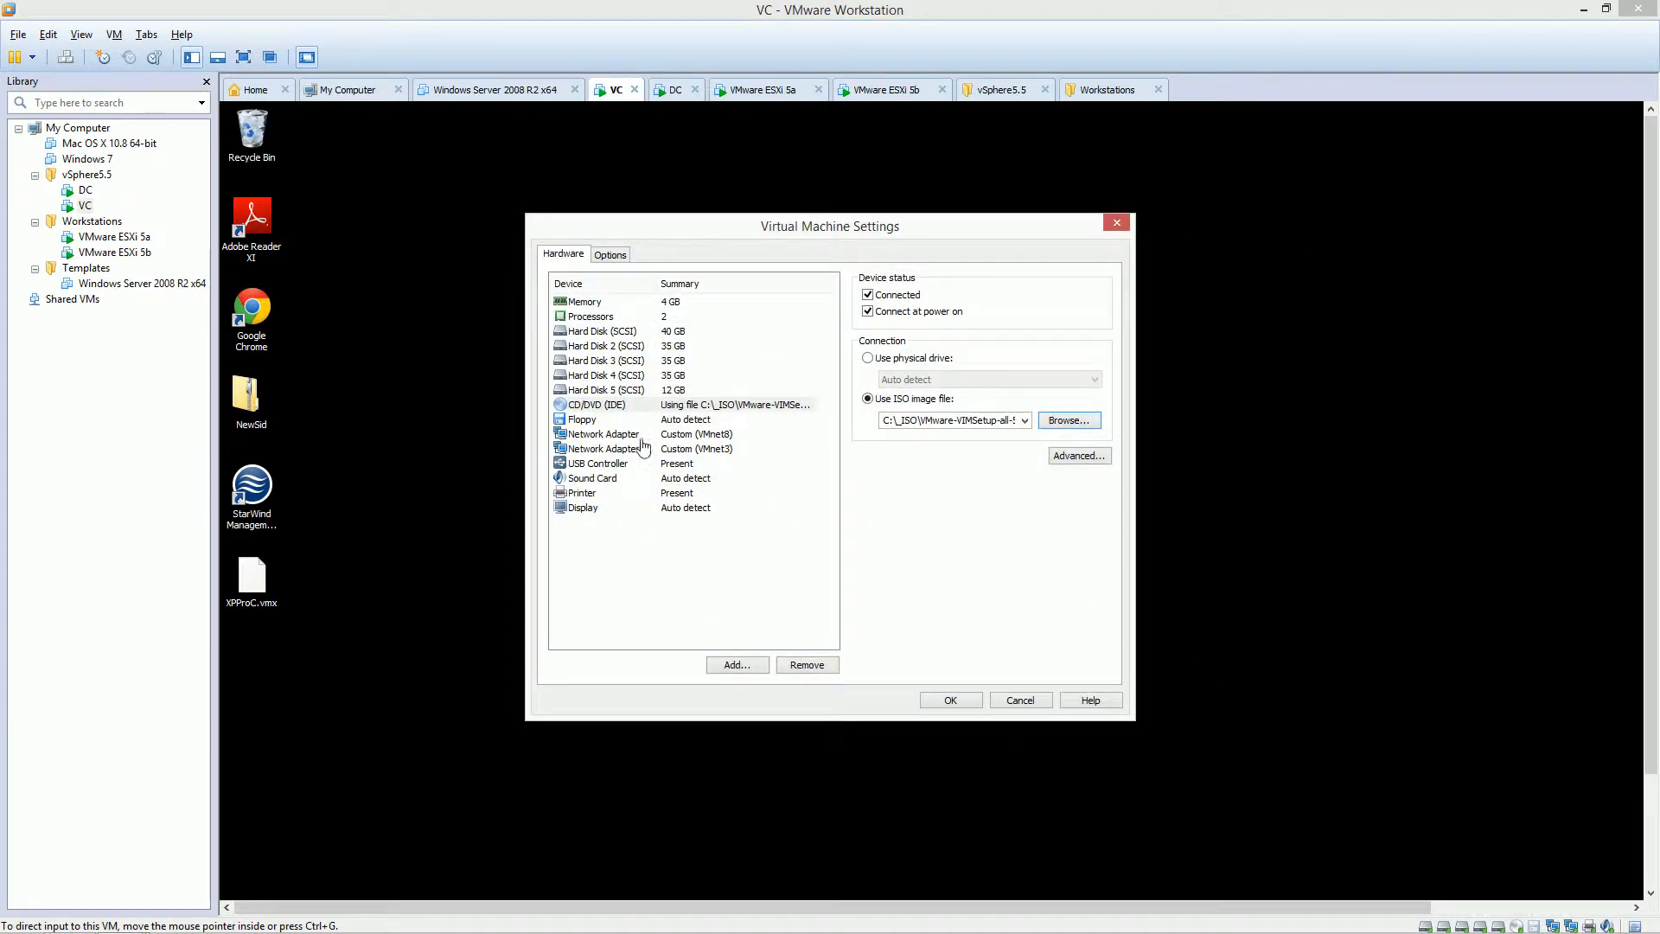
Untick Connected and Connect at power on for Network Adapter 2, then save.
{"action": "left_click", "coordinate": [619, 391]}
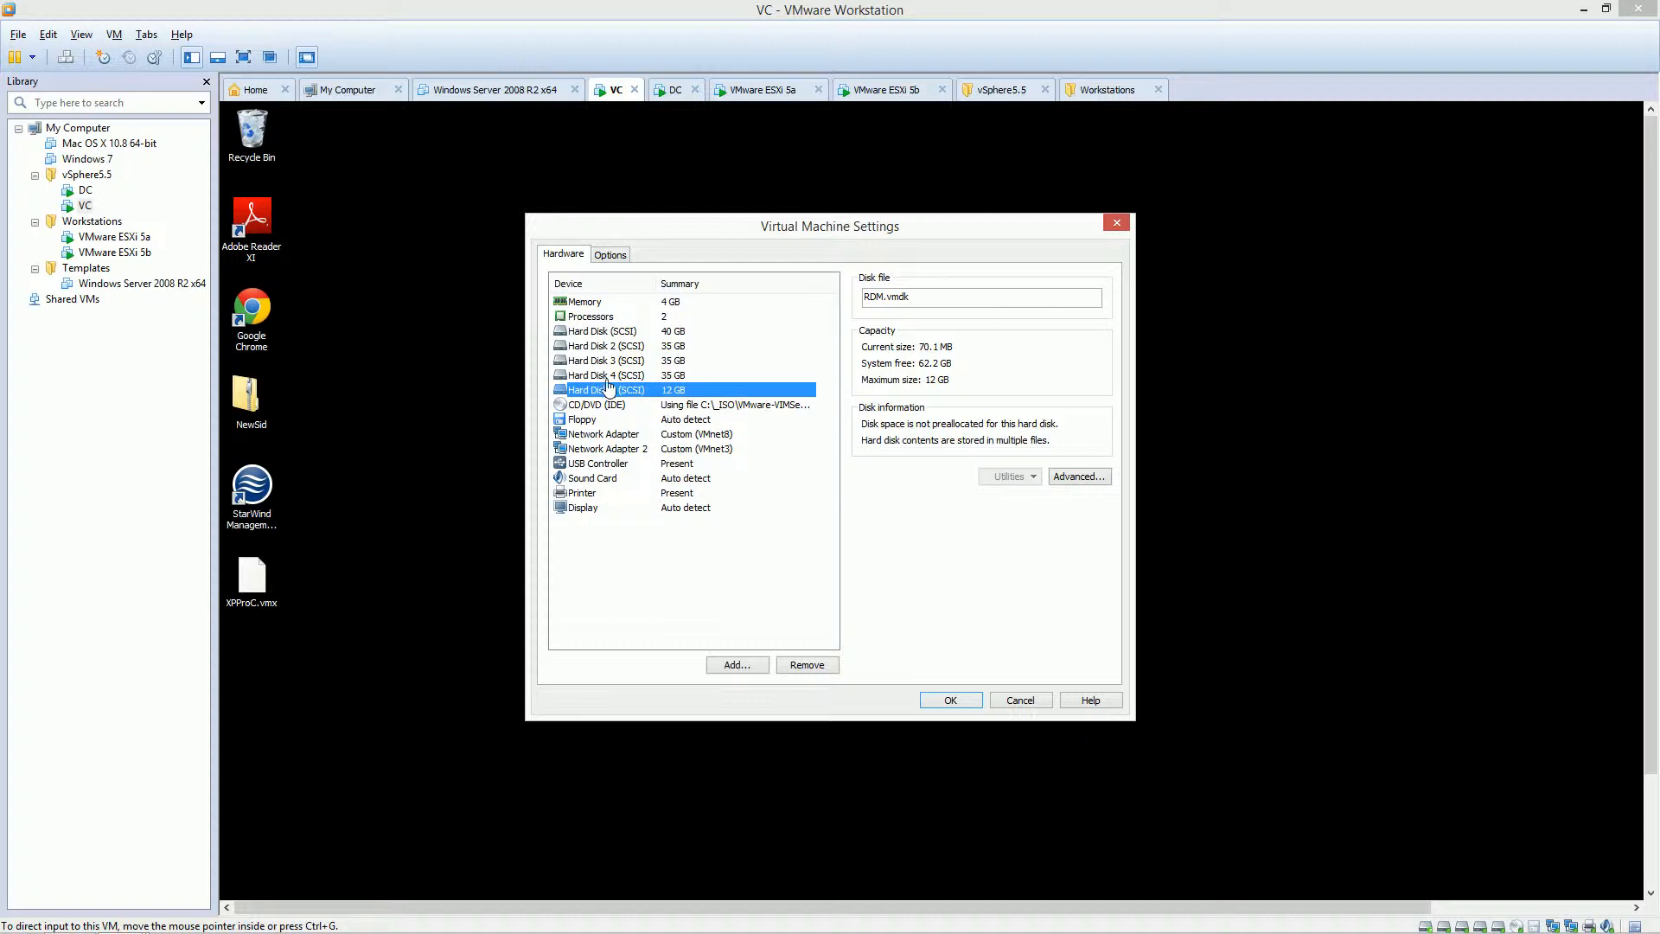
{"action": "left_click", "coordinate": [603, 451]}
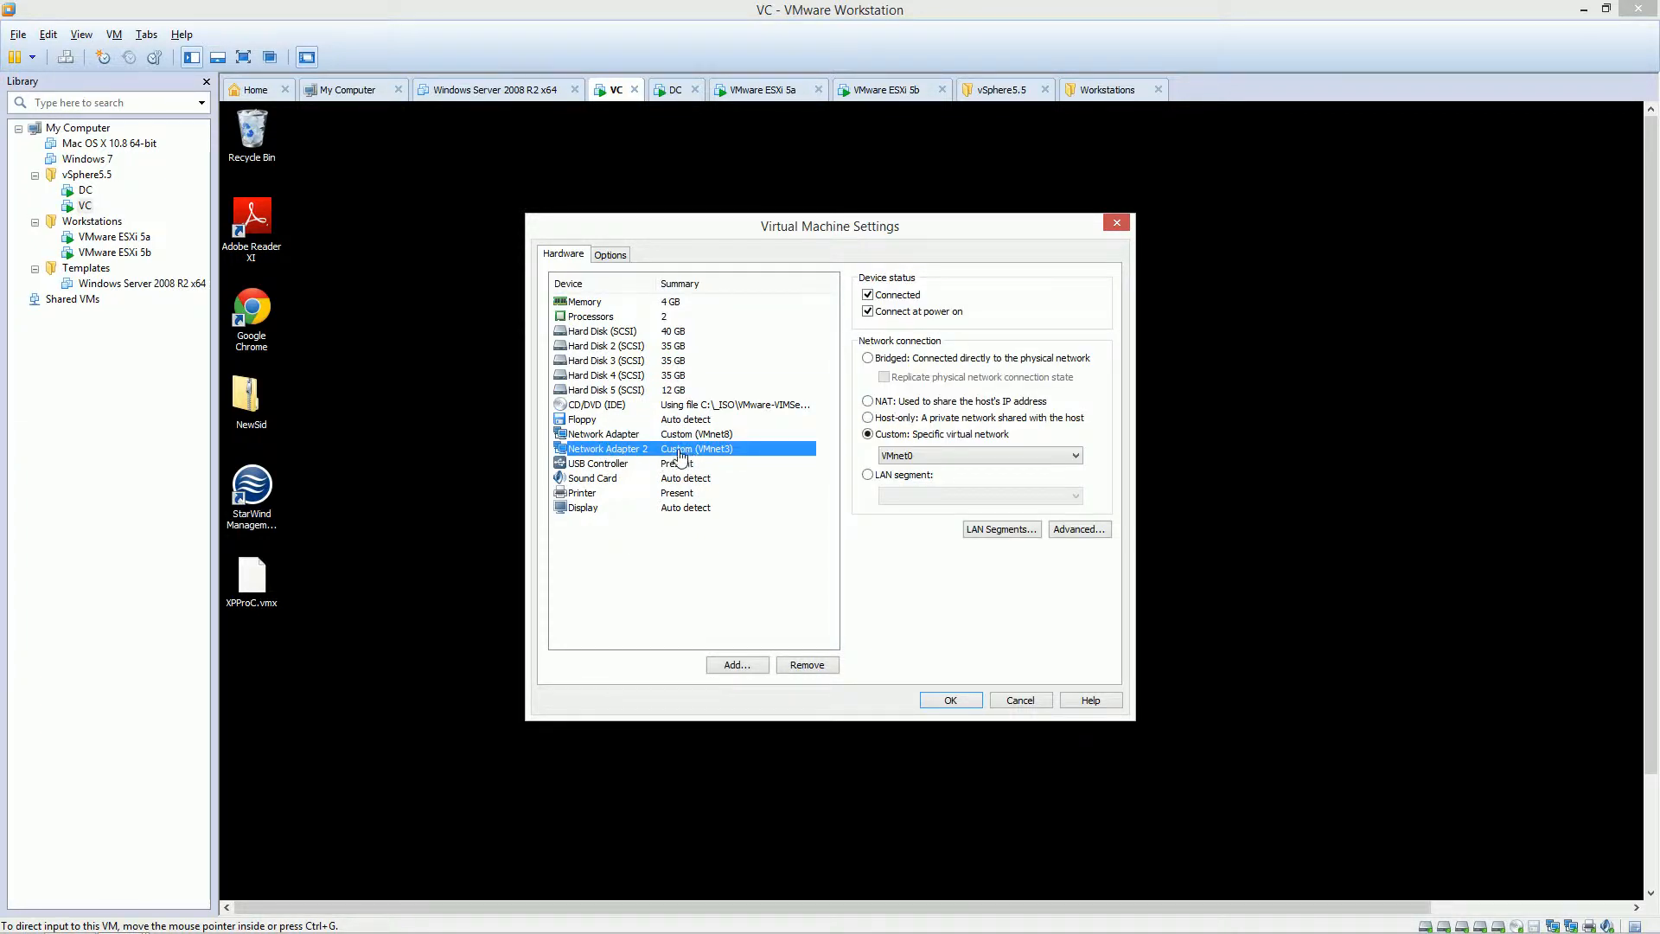
{"action": "left_click", "coordinate": [611, 434]}
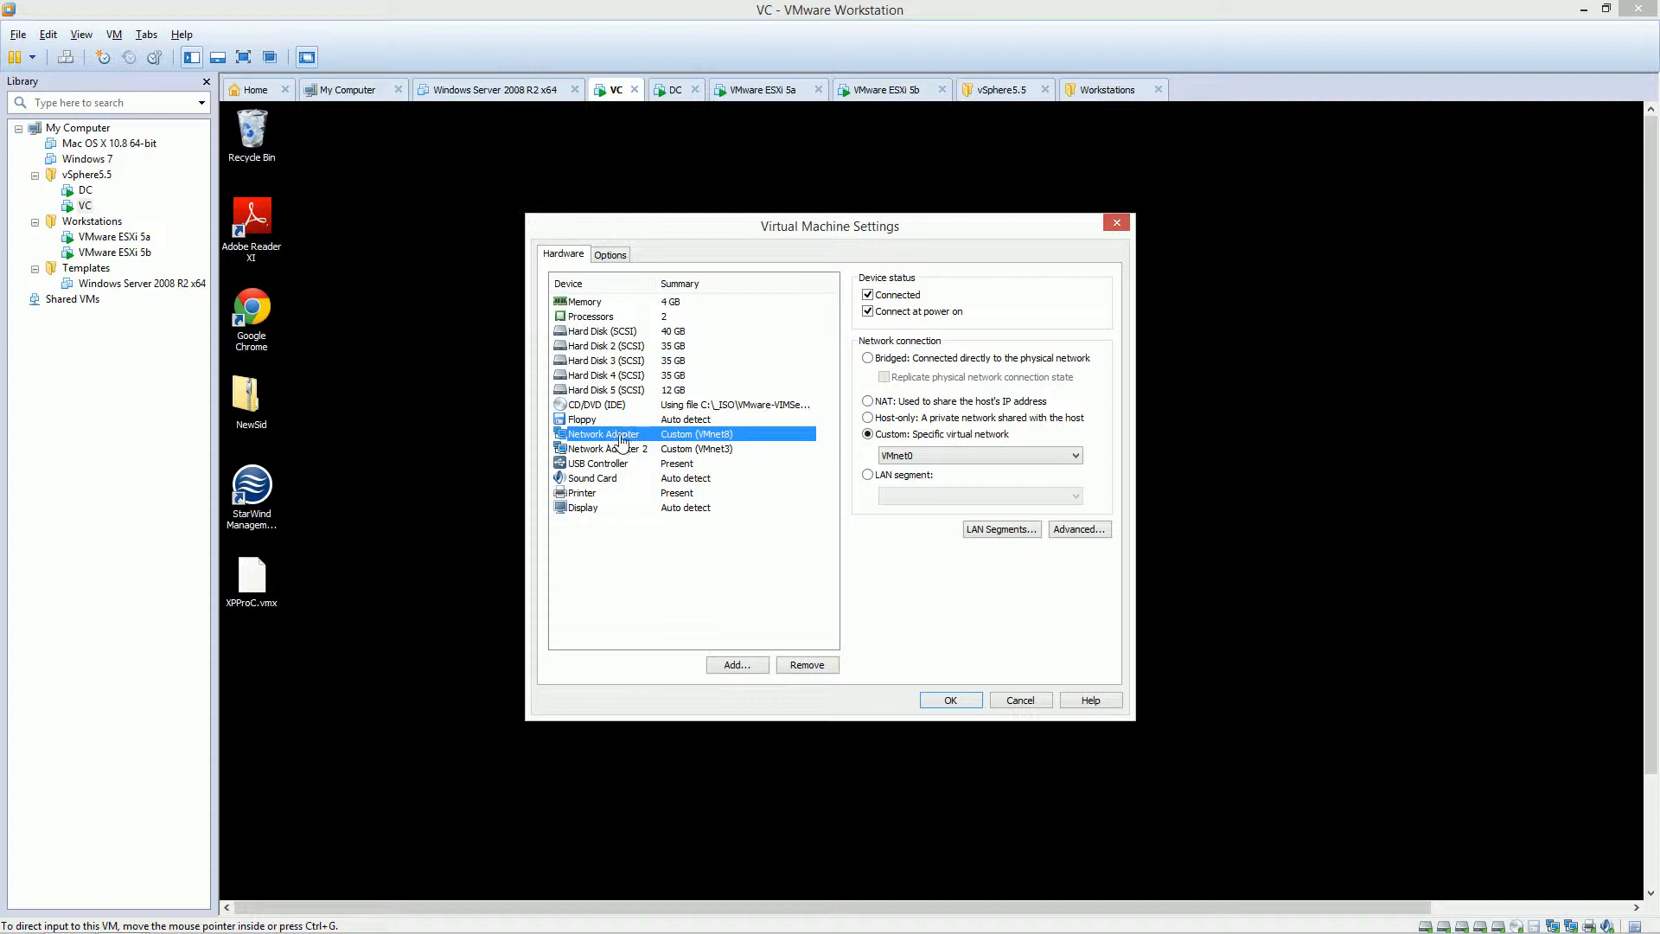
{"action": "left_click", "coordinate": [668, 451]}
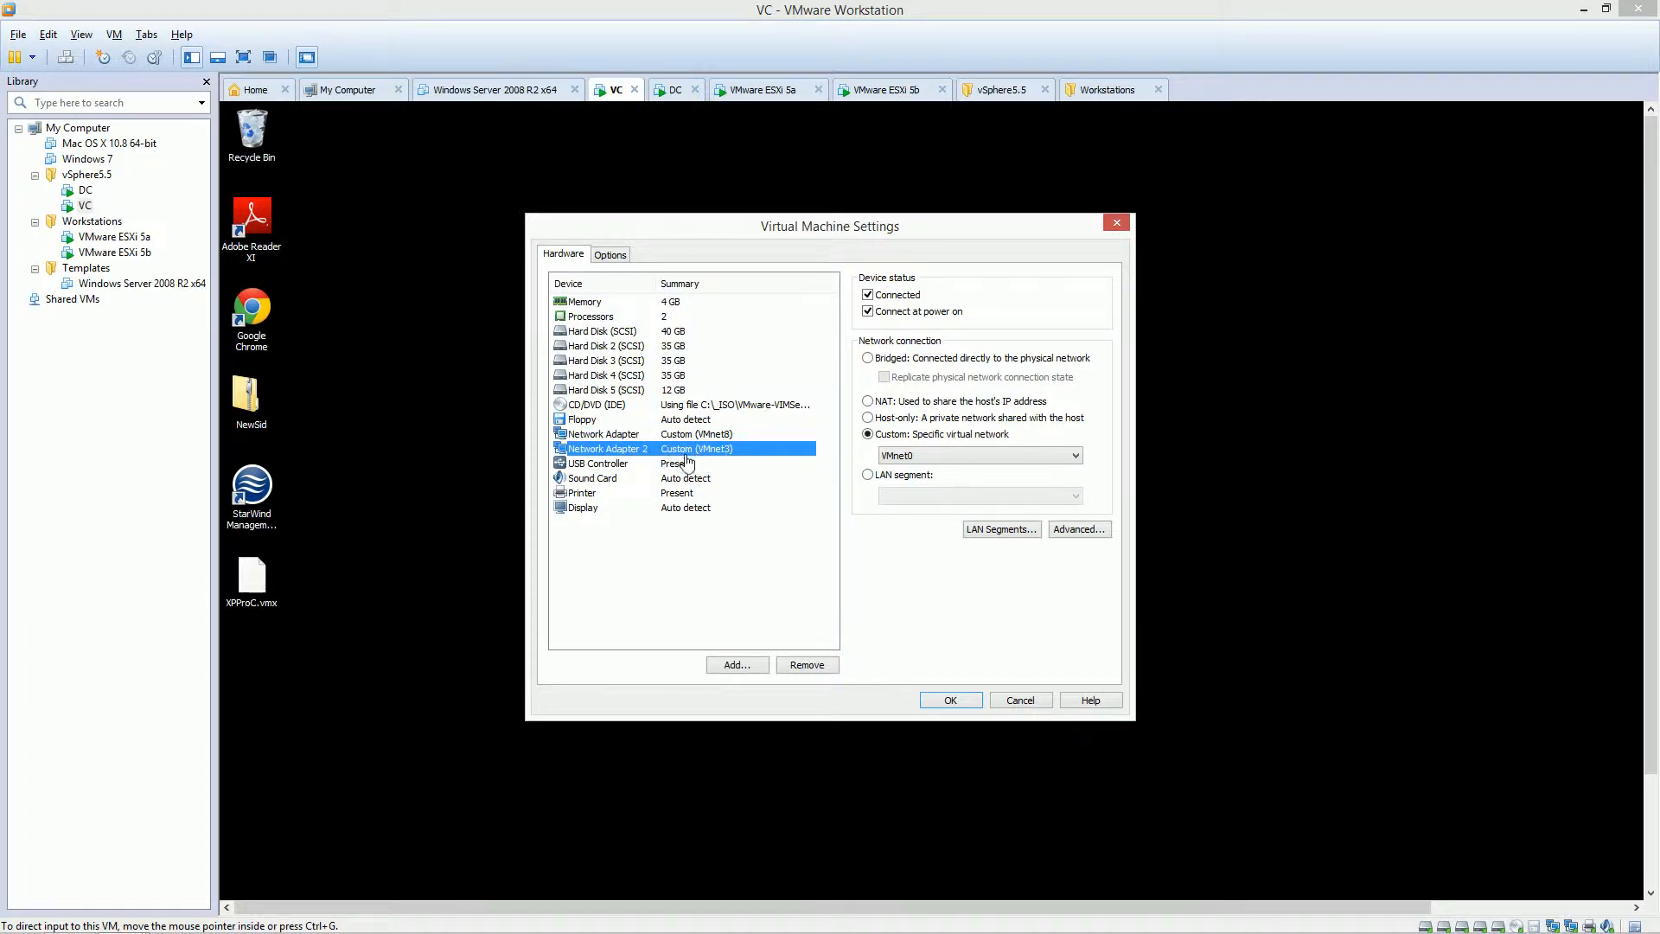
{"action": "left_click", "coordinate": [873, 296]}
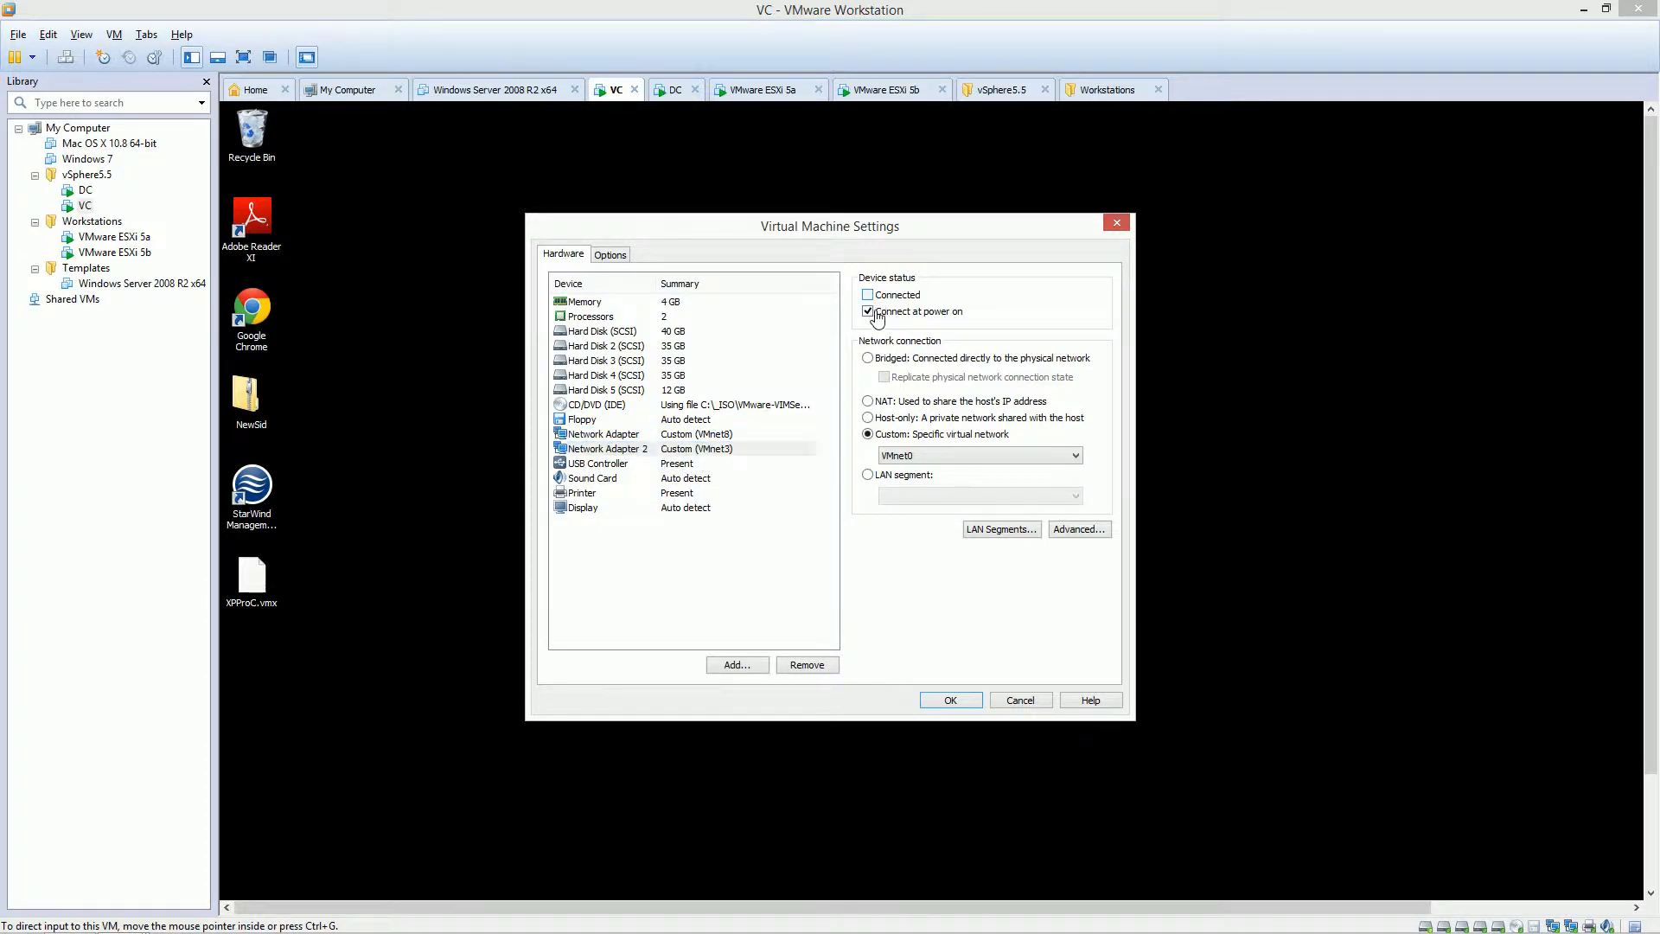
{"action": "left_click", "coordinate": [876, 313]}
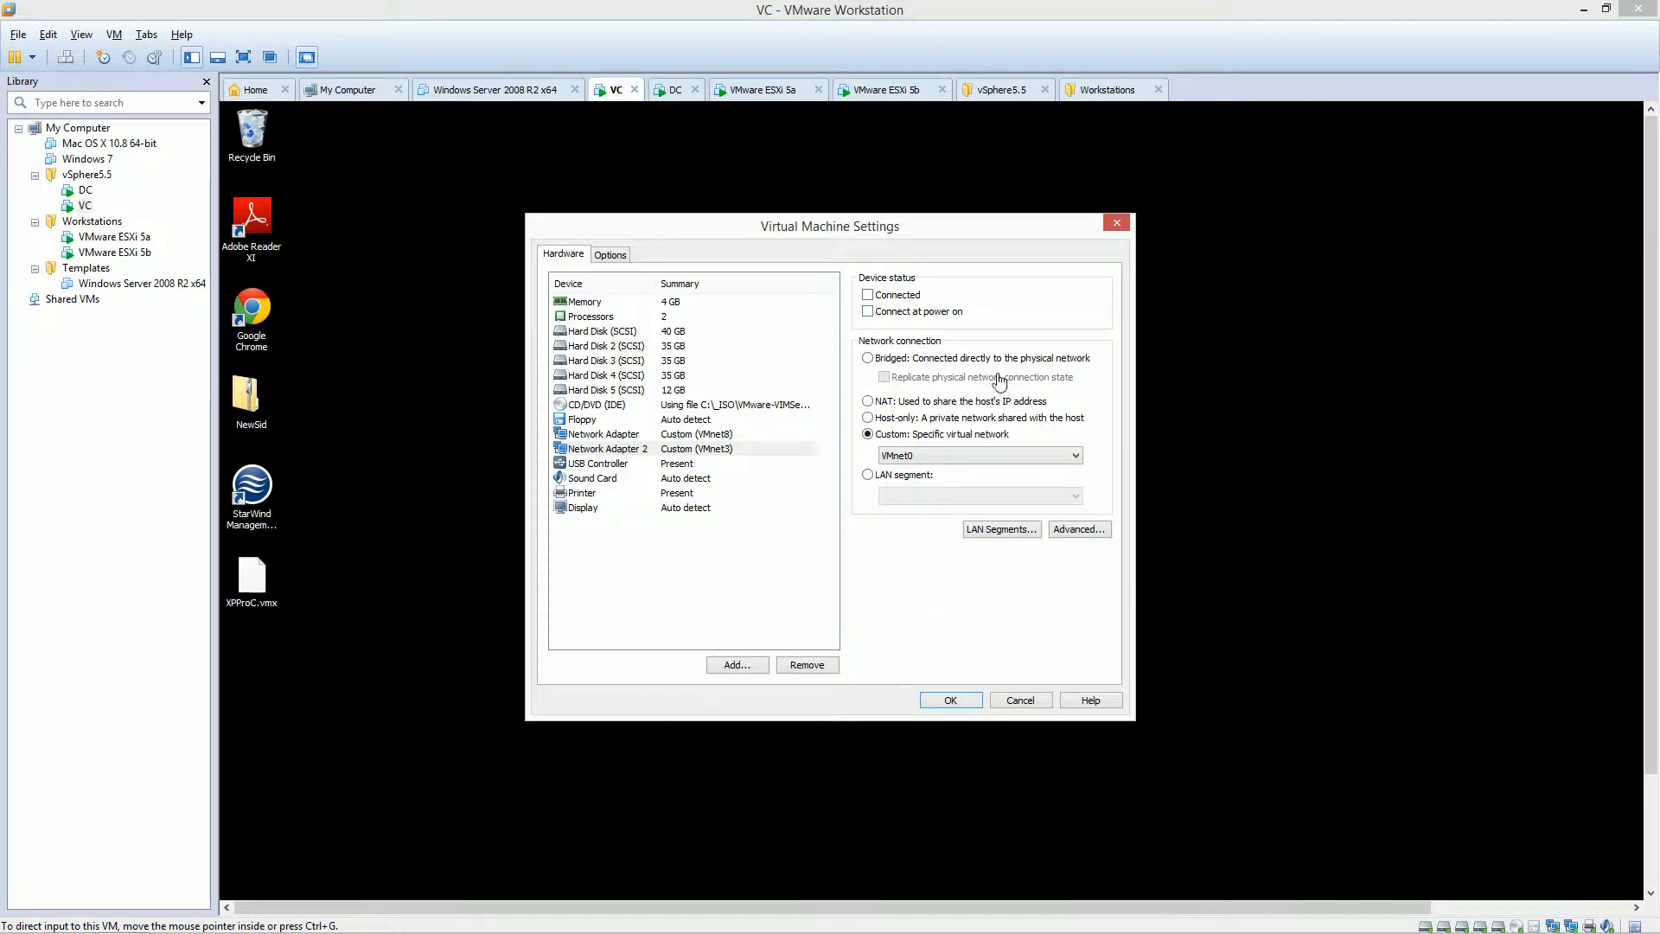
{"action": "left_click", "coordinate": [948, 701]}
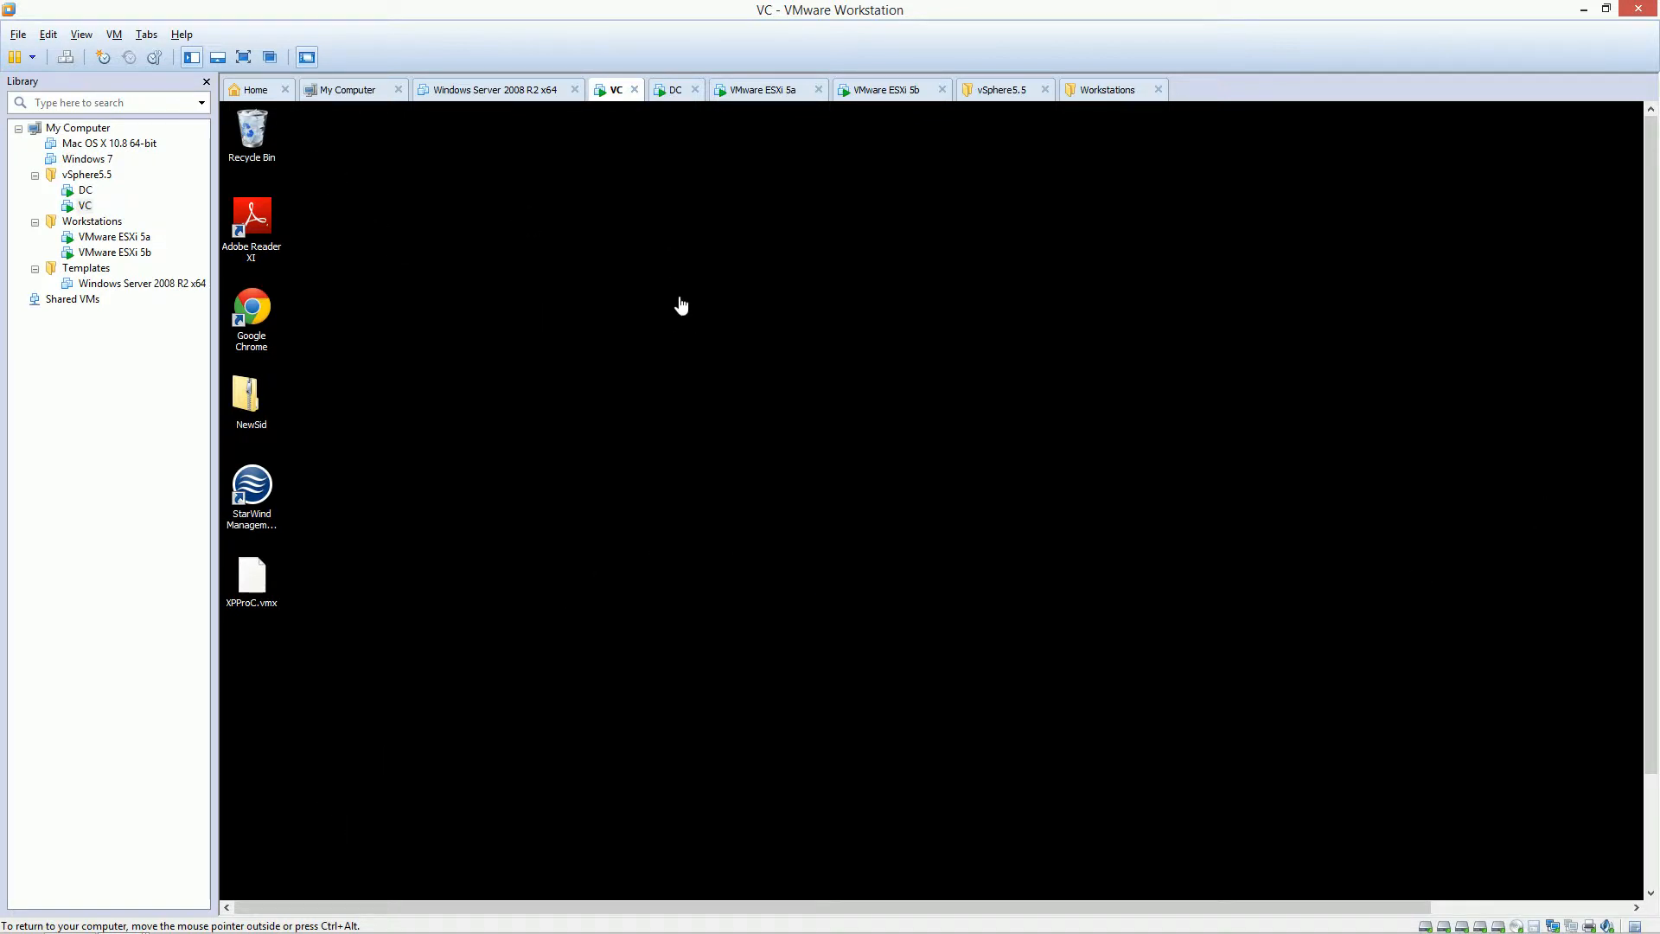
Go full screen and run autorun from the DVD Drive (D:) VMware VIM in the VC guest.
{"action": "left_click", "coordinate": [245, 59]}
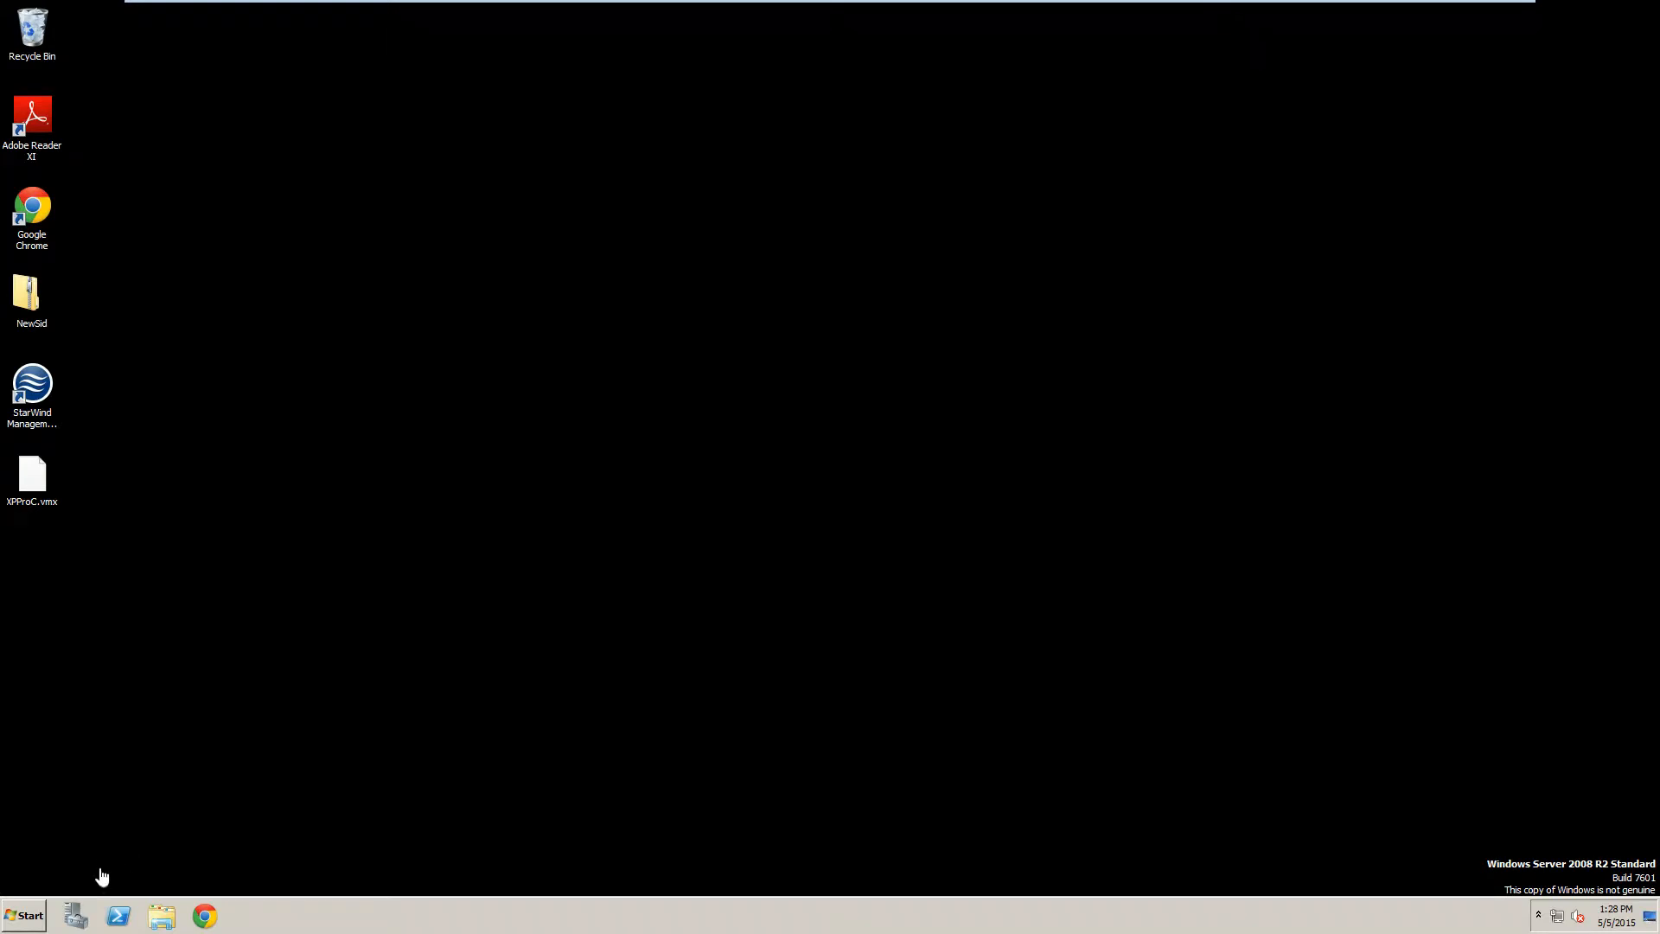
{"action": "left_click", "coordinate": [34, 916]}
{"action": "left_click", "coordinate": [264, 644]}
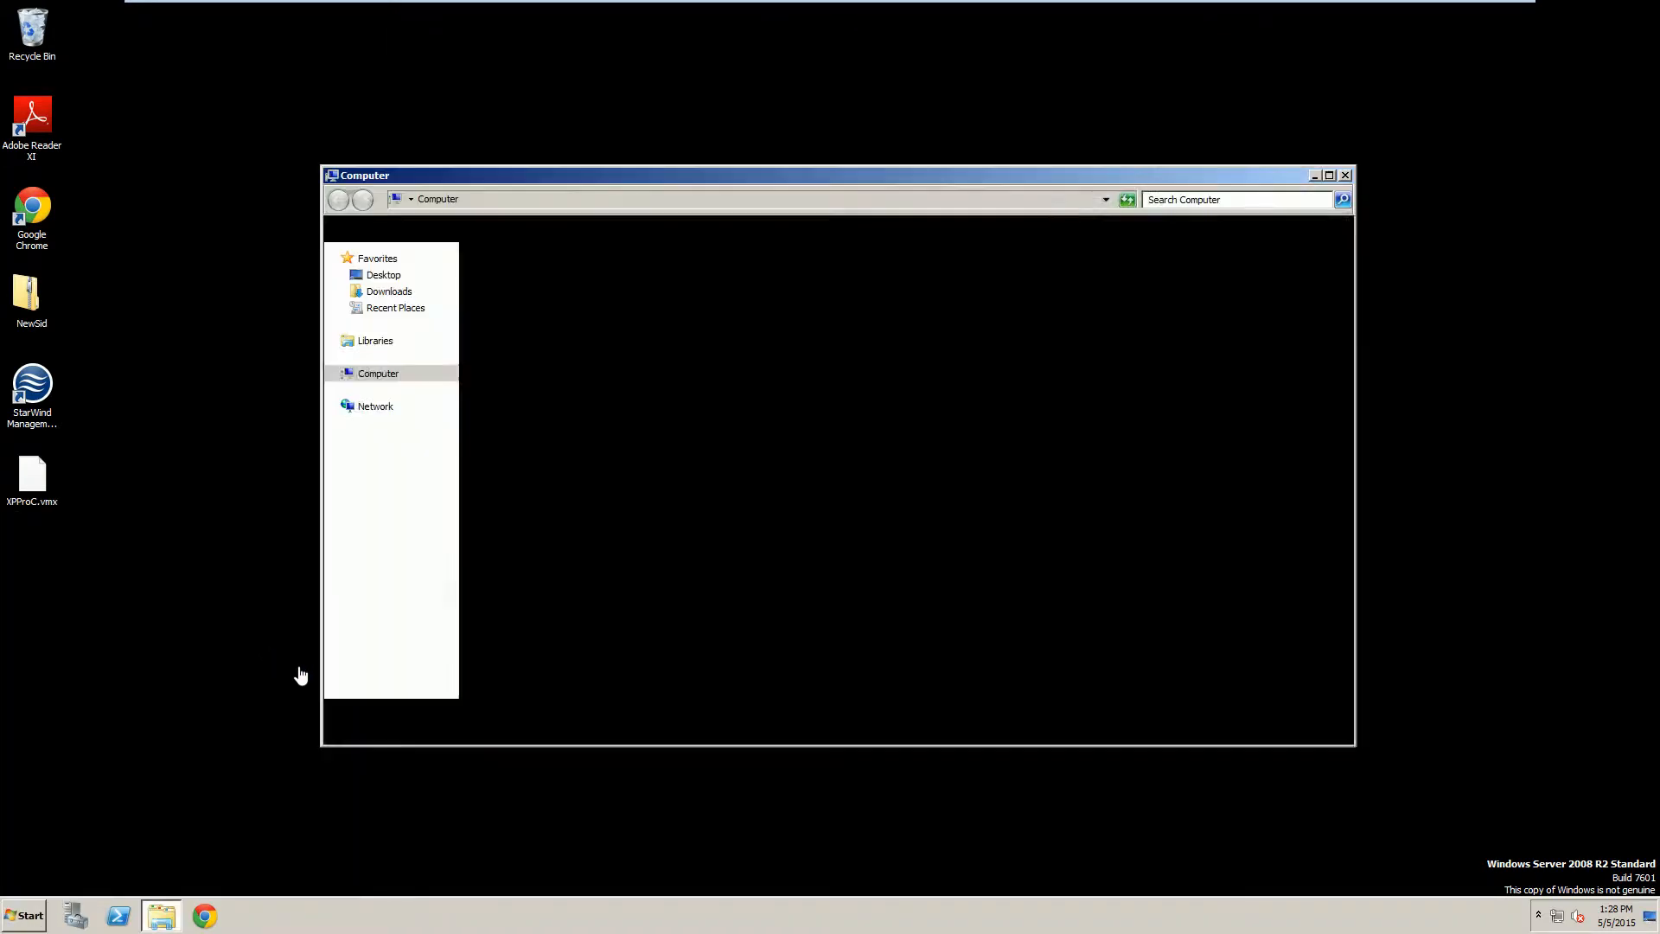
{"action": "double_click", "coordinate": [771, 421]}
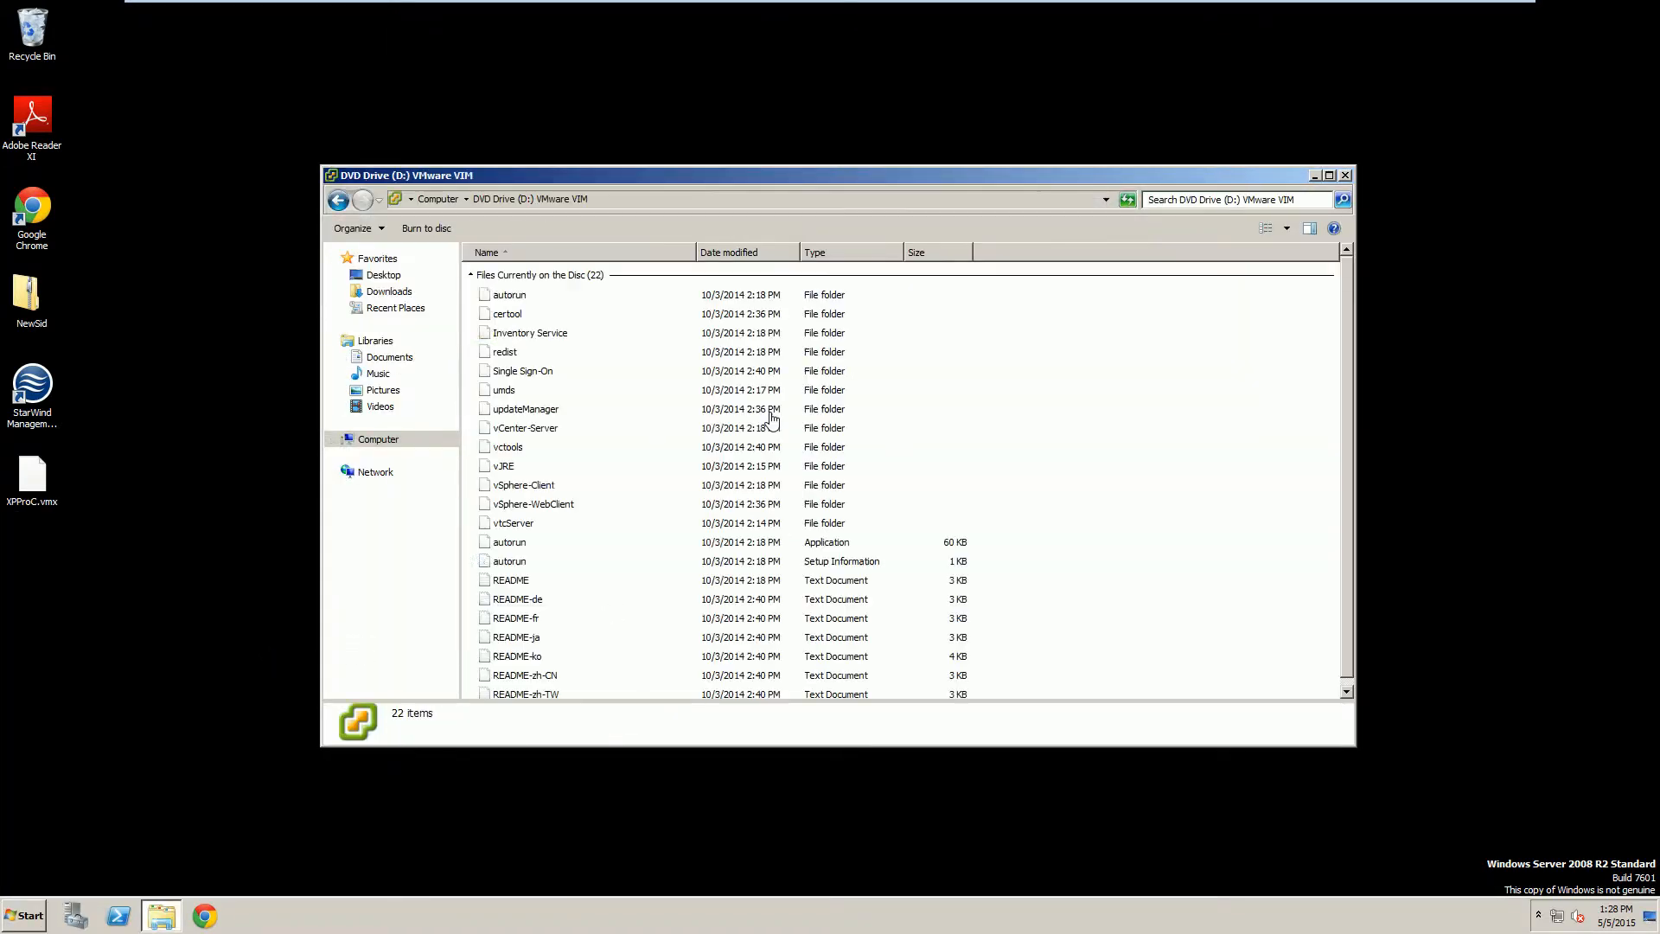
{"action": "double_click", "coordinate": [486, 543]}
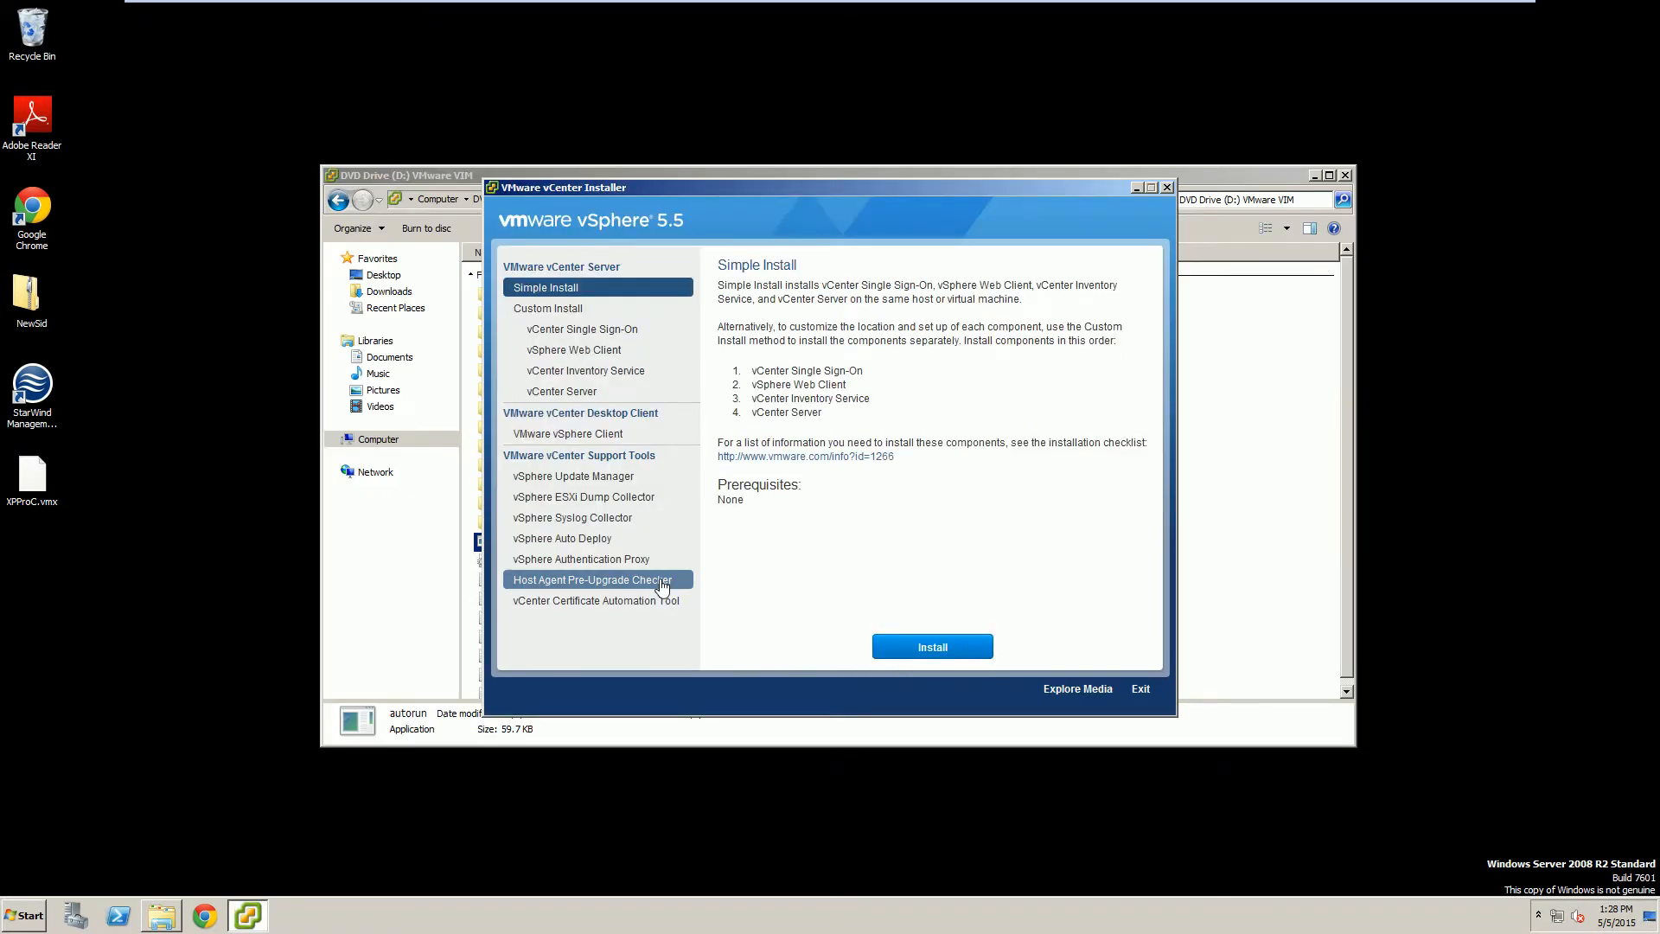
Start Simple Install and get past the SSO welcome, license agreement and prerequisites check.
{"action": "left_click", "coordinate": [923, 649]}
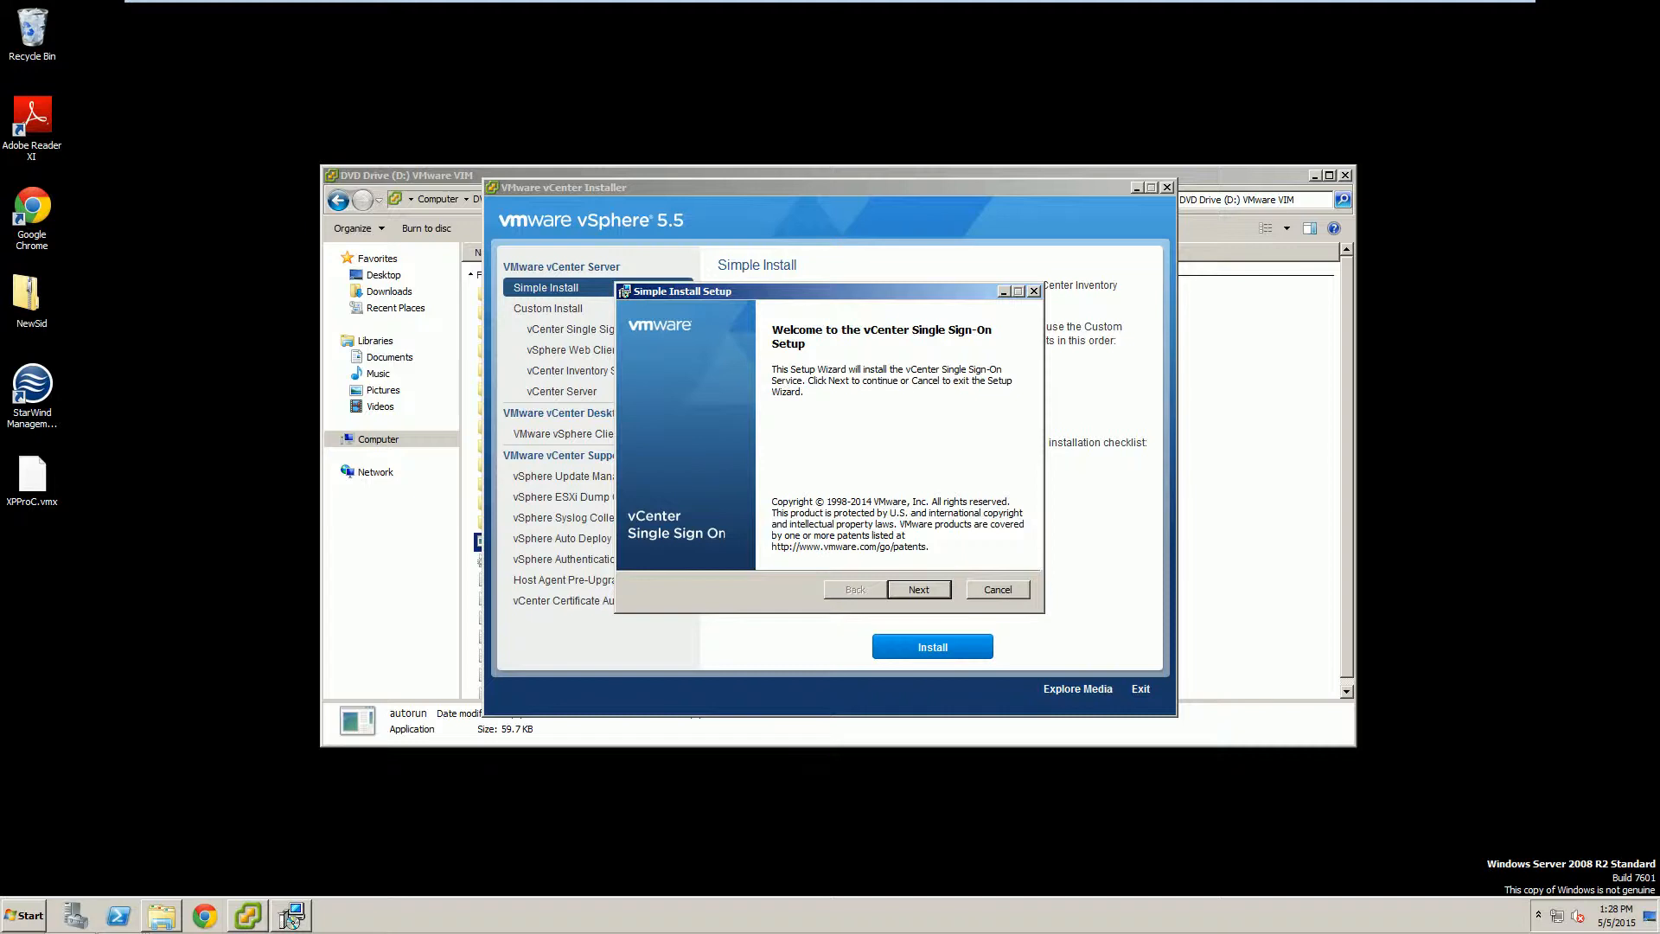
{"action": "left_click", "coordinate": [920, 591]}
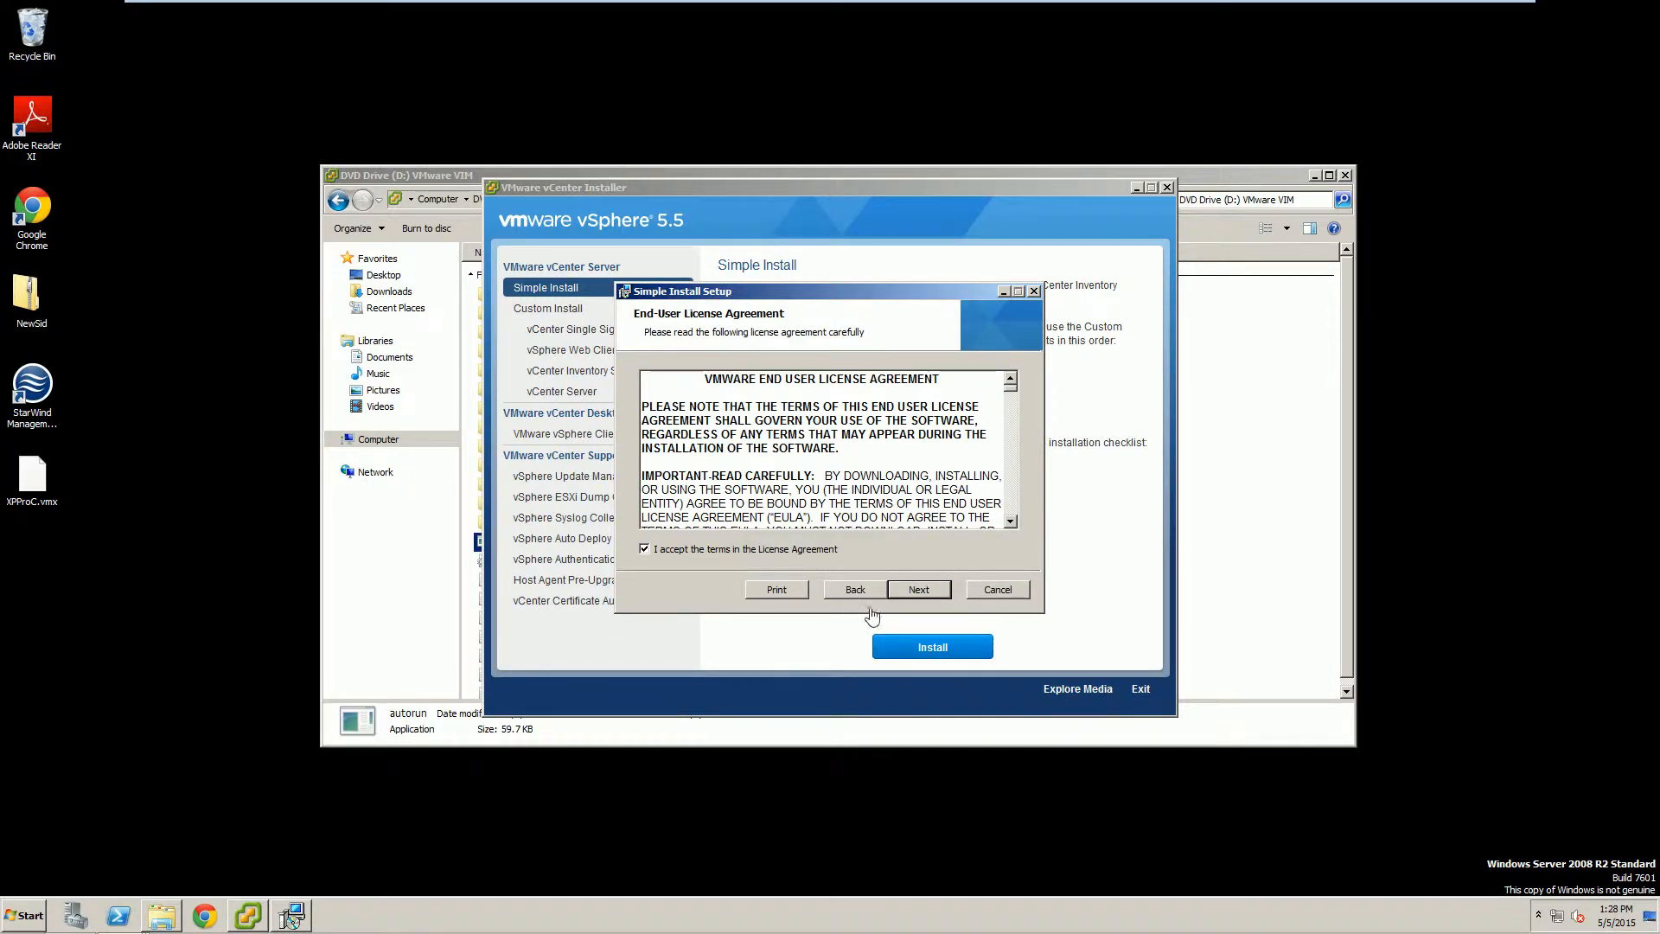
{"action": "left_click", "coordinate": [920, 590]}
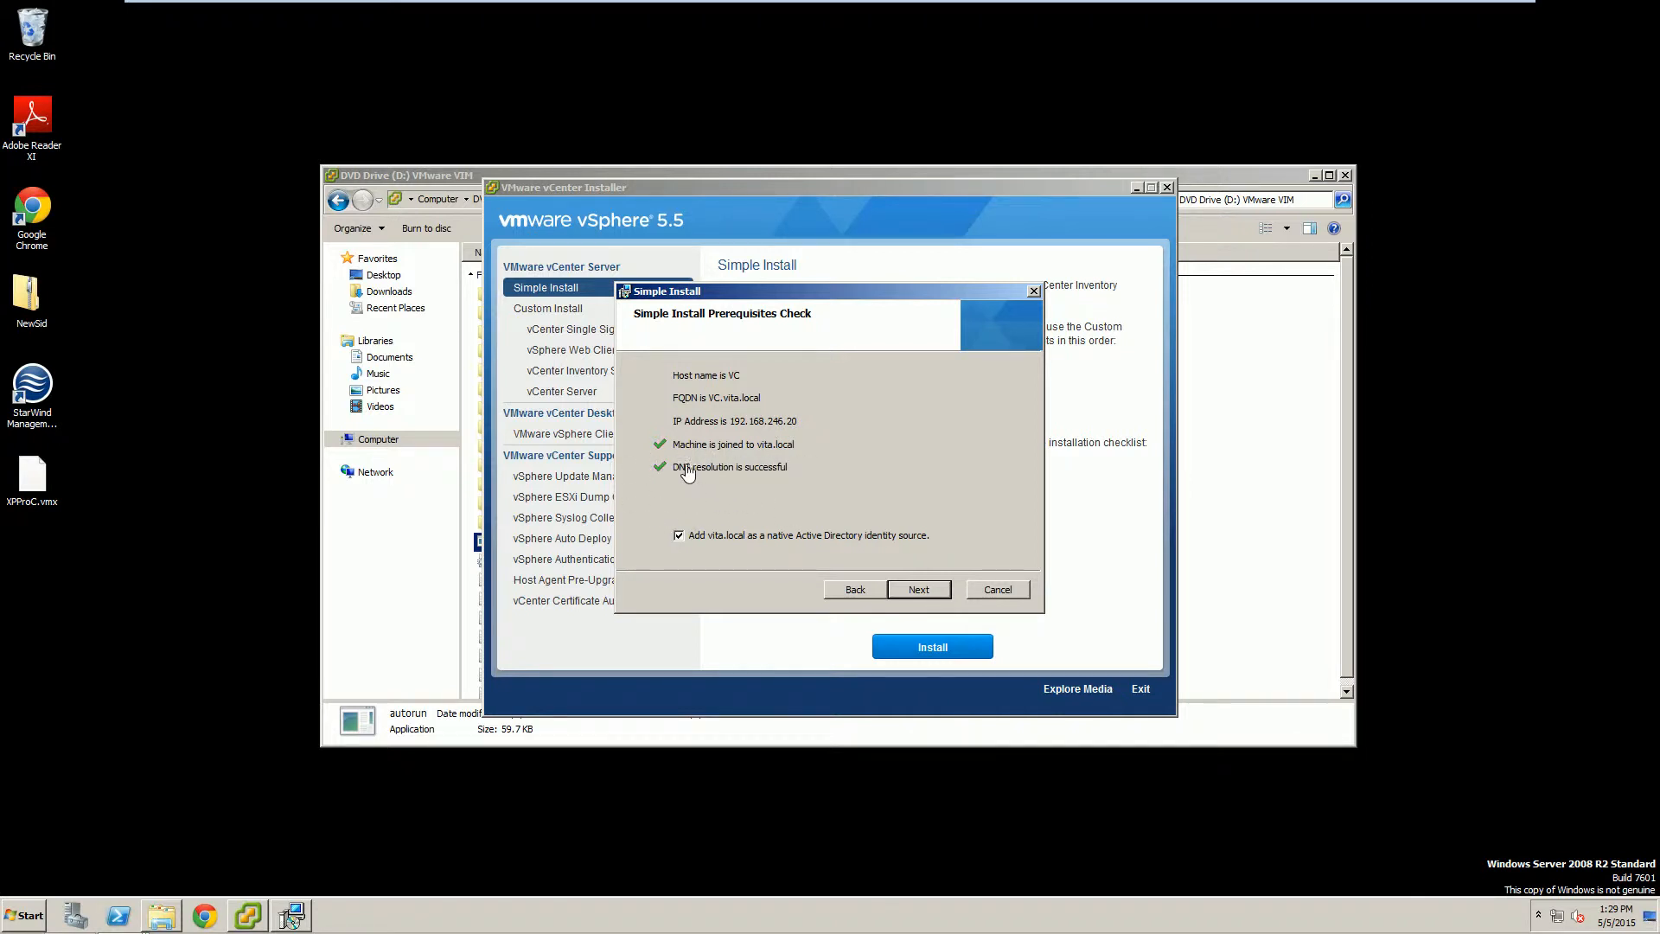
{"action": "left_click", "coordinate": [933, 592]}
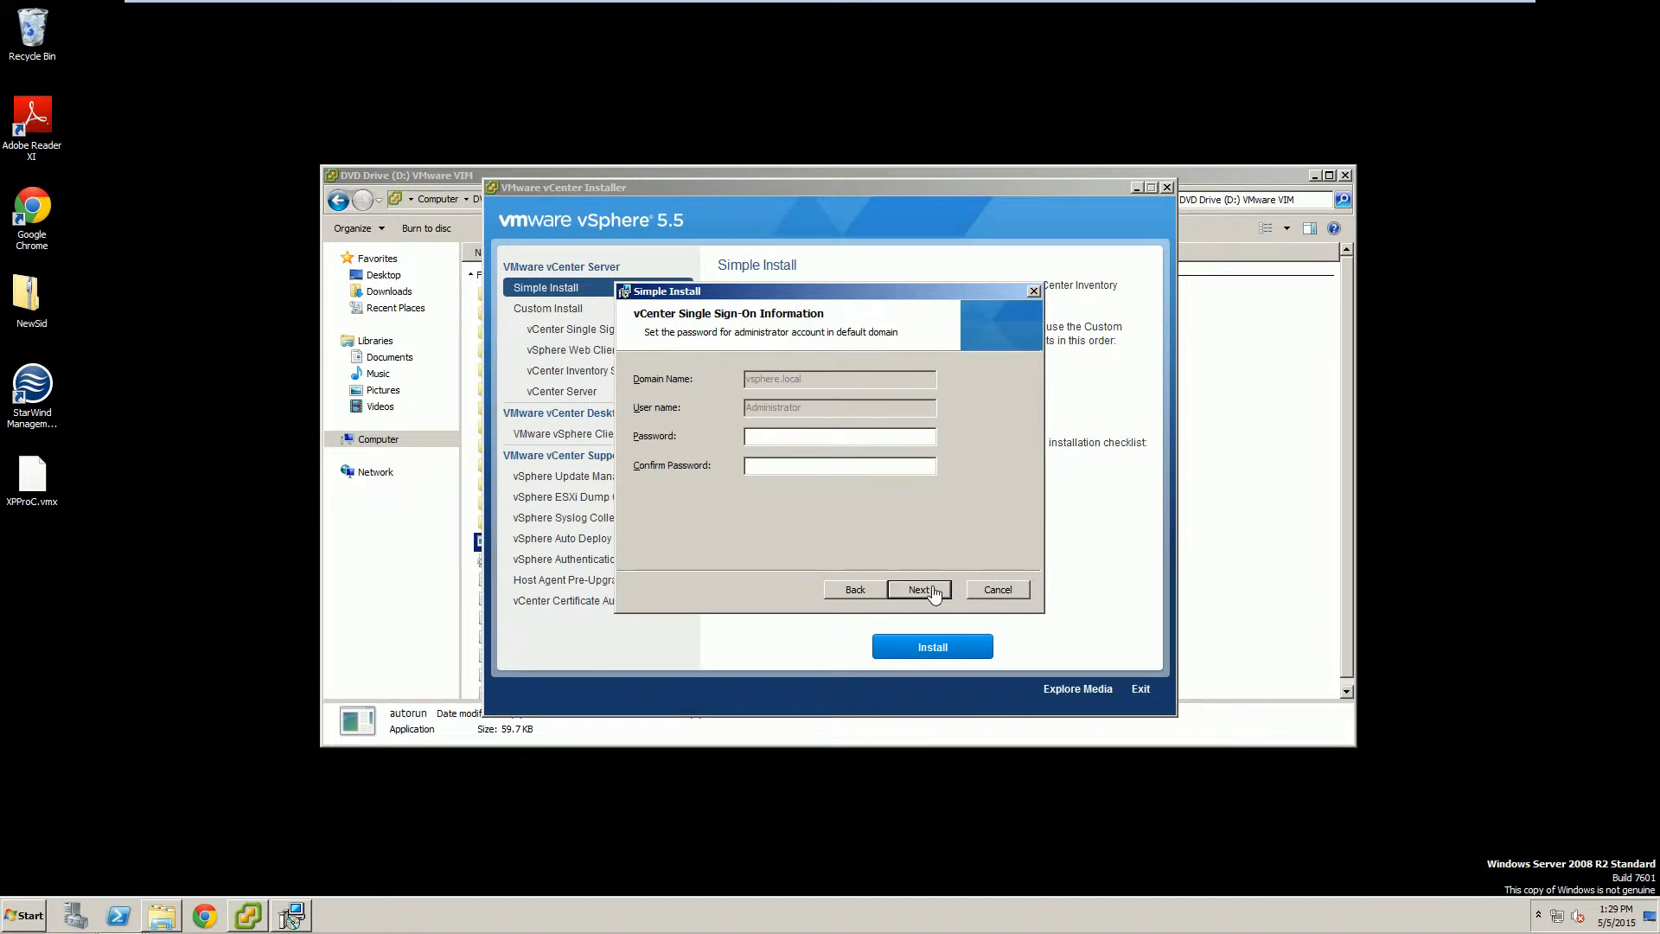
Enter the SSO administrator password, keep Default-First-Site, port 7444 and default folder, and install.
{"action": "type", "text": "••••••••••••••••"}
{"action": "left_click", "coordinate": [923, 592]}
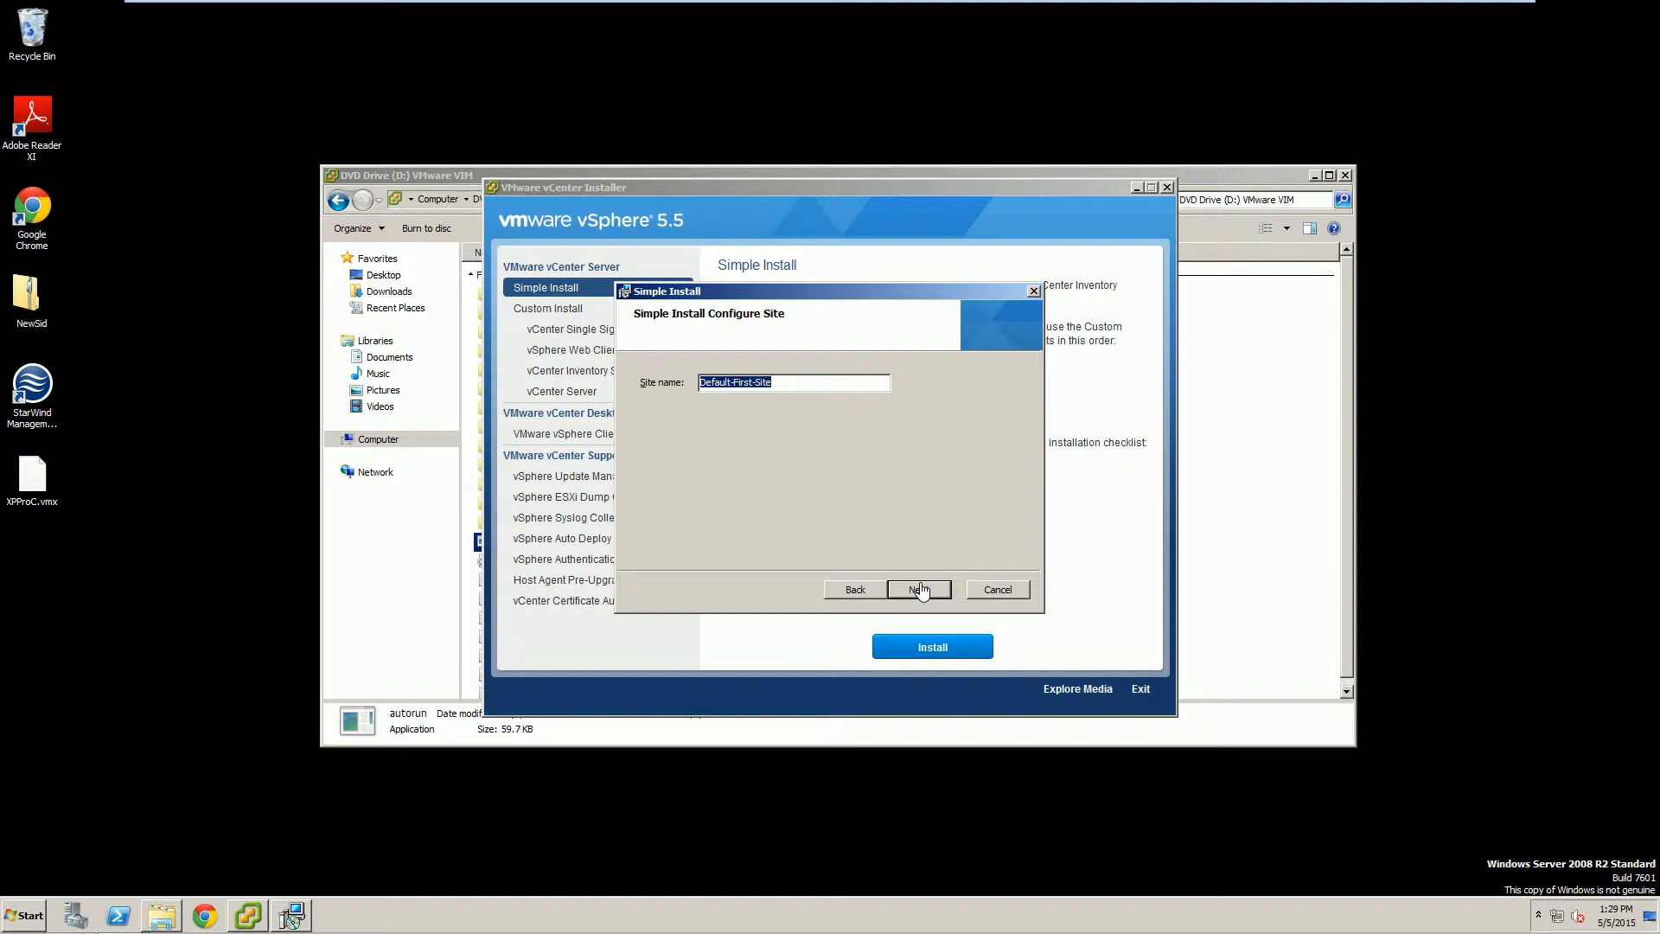
{"action": "left_click", "coordinate": [919, 589]}
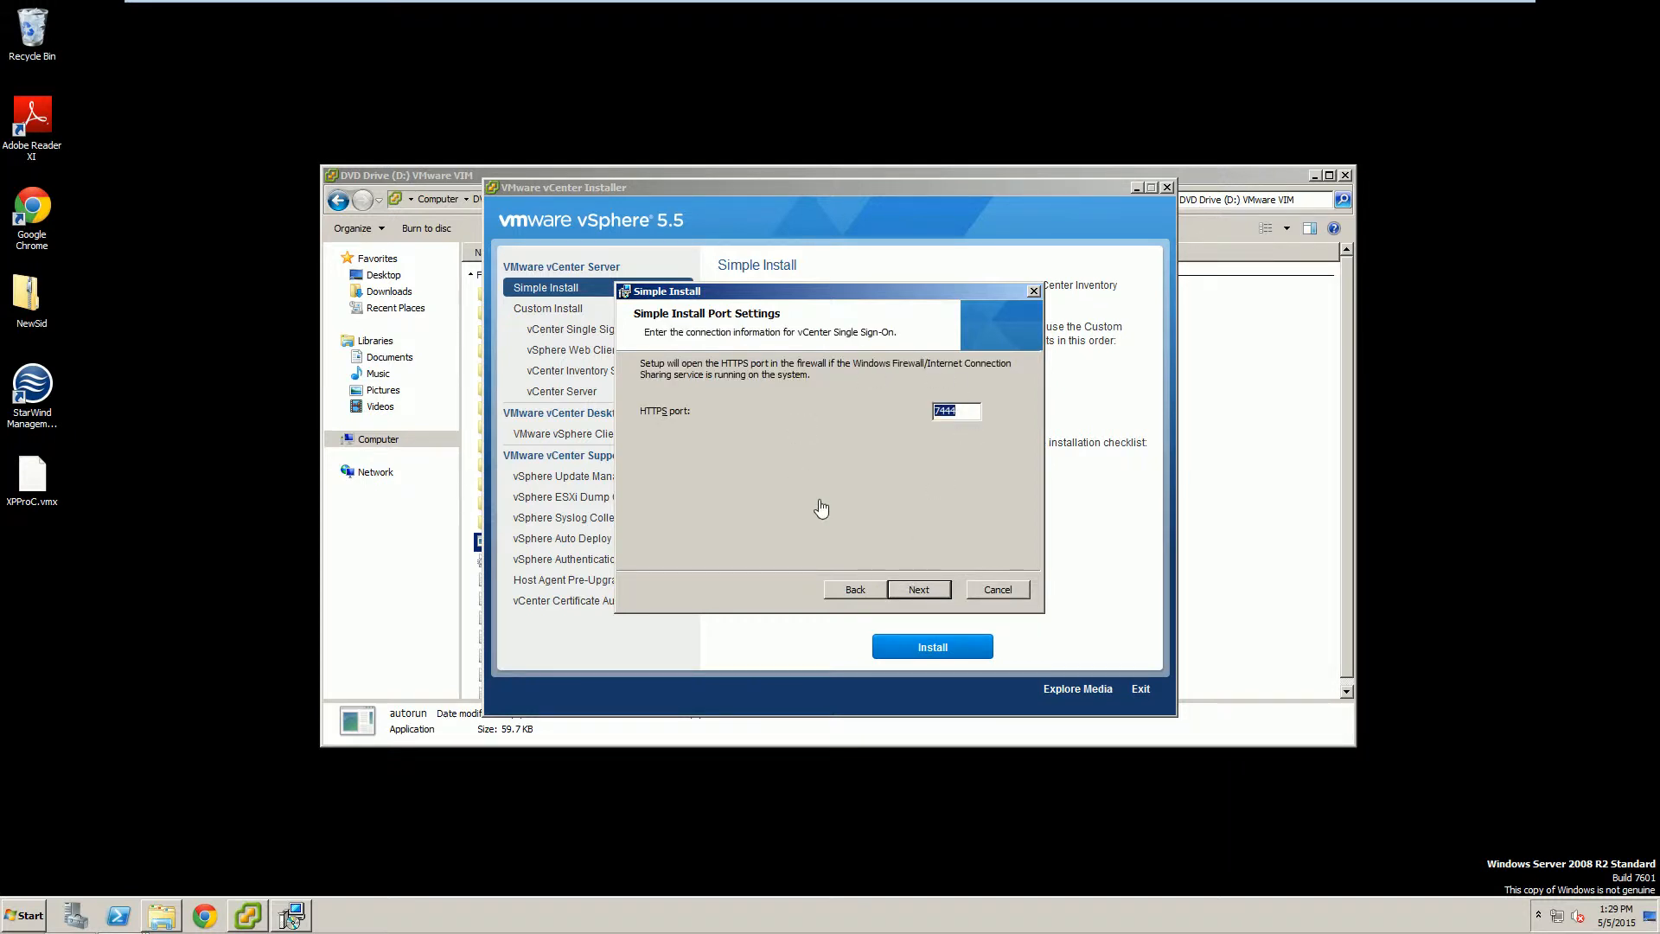
{"action": "left_click", "coordinate": [914, 590]}
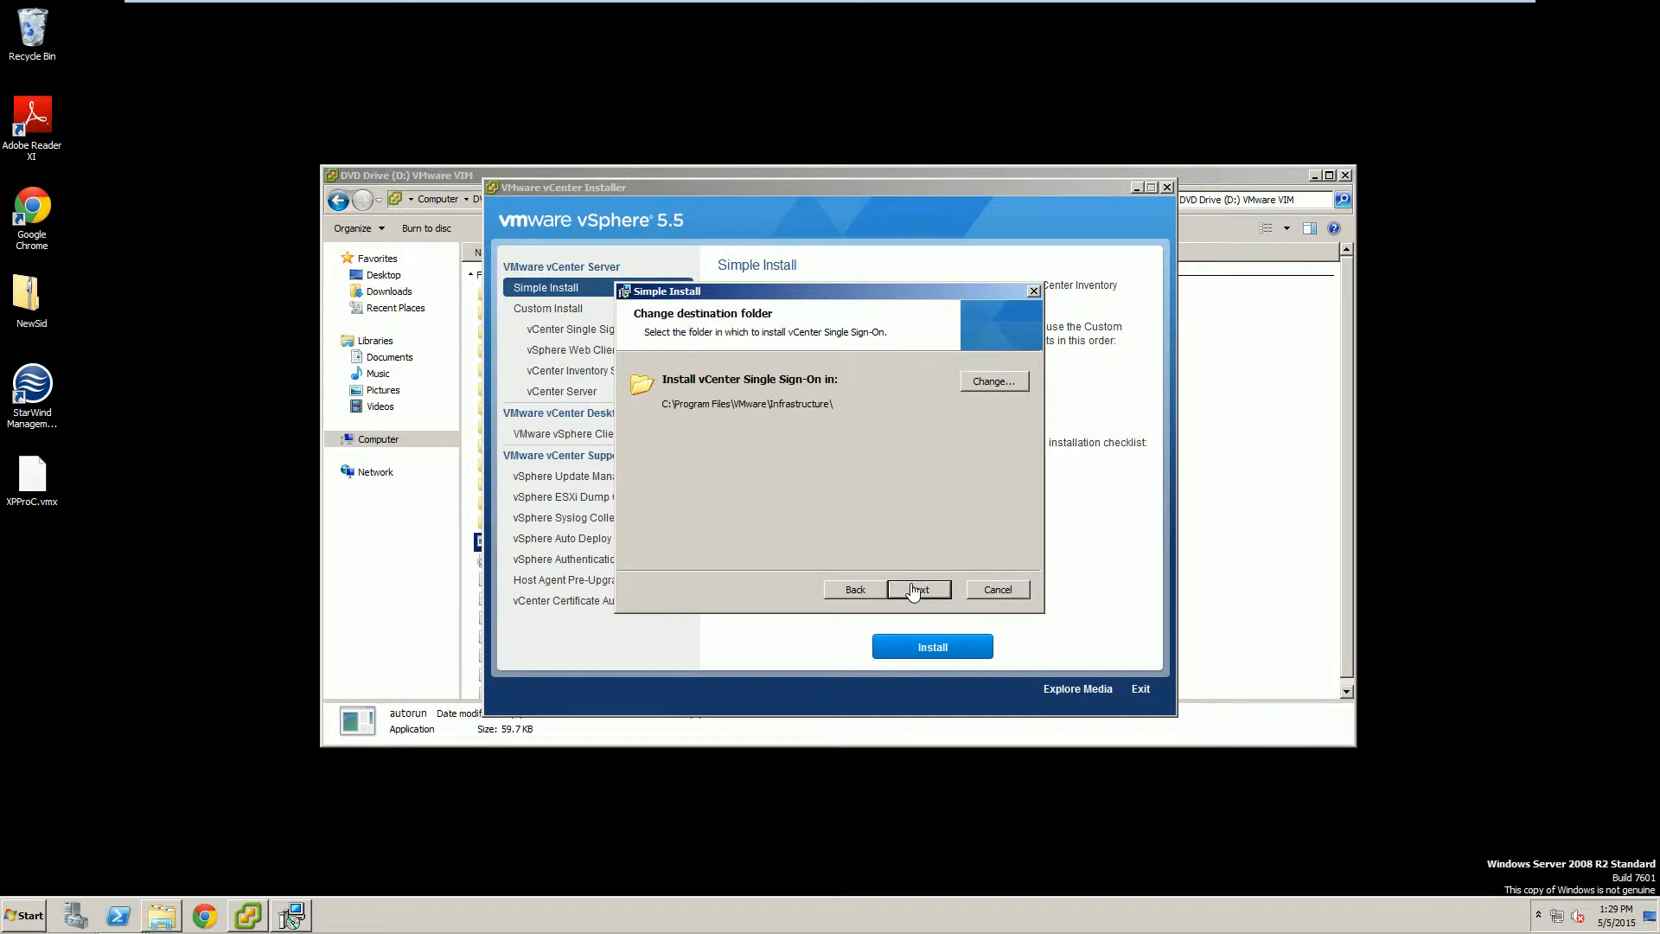
{"action": "left_click", "coordinate": [914, 591]}
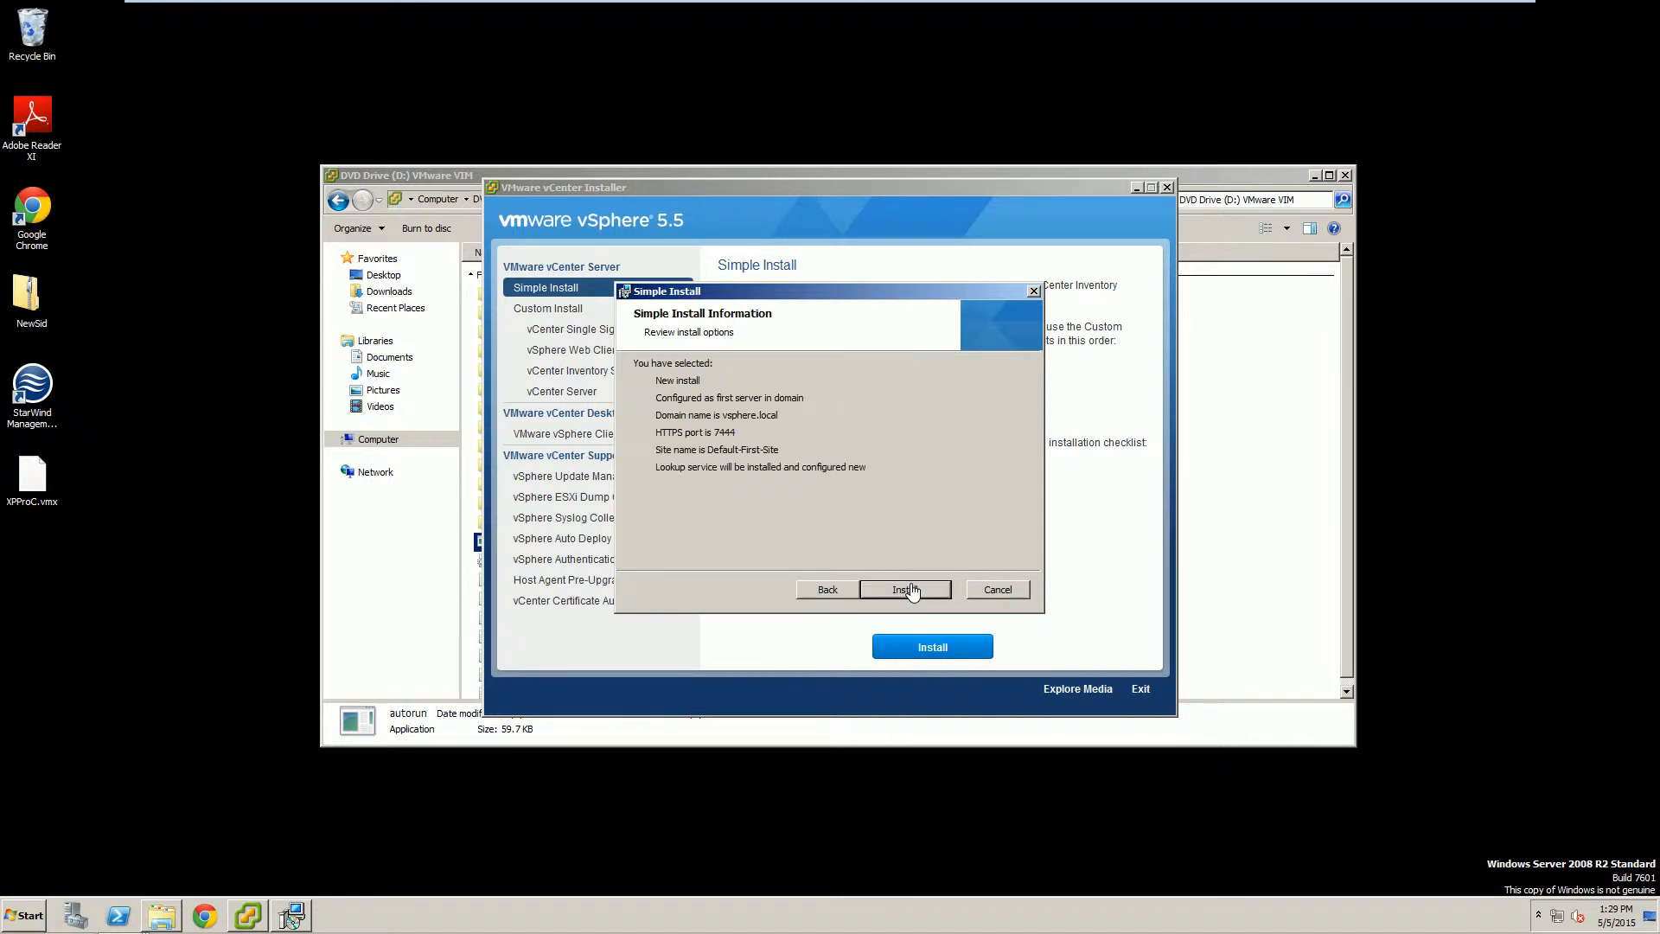
{"action": "left_click", "coordinate": [912, 590]}
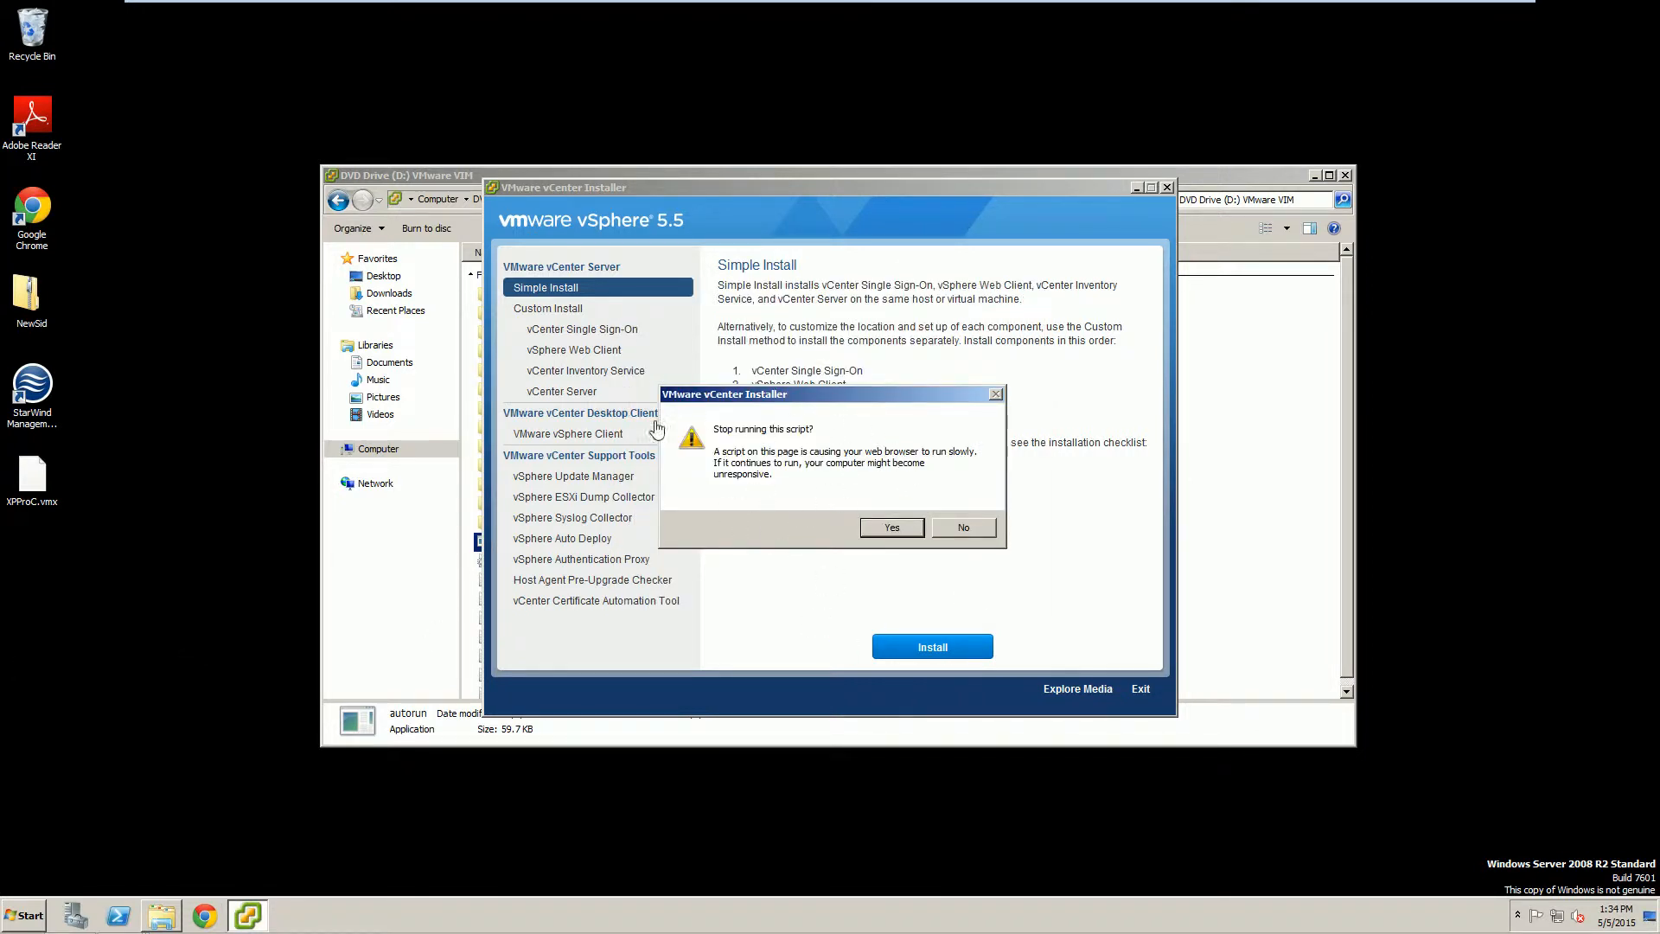
Answer No to stopping the script and trust the SSO Lookup Service certificate fingerprint.
{"action": "left_click", "coordinate": [969, 533]}
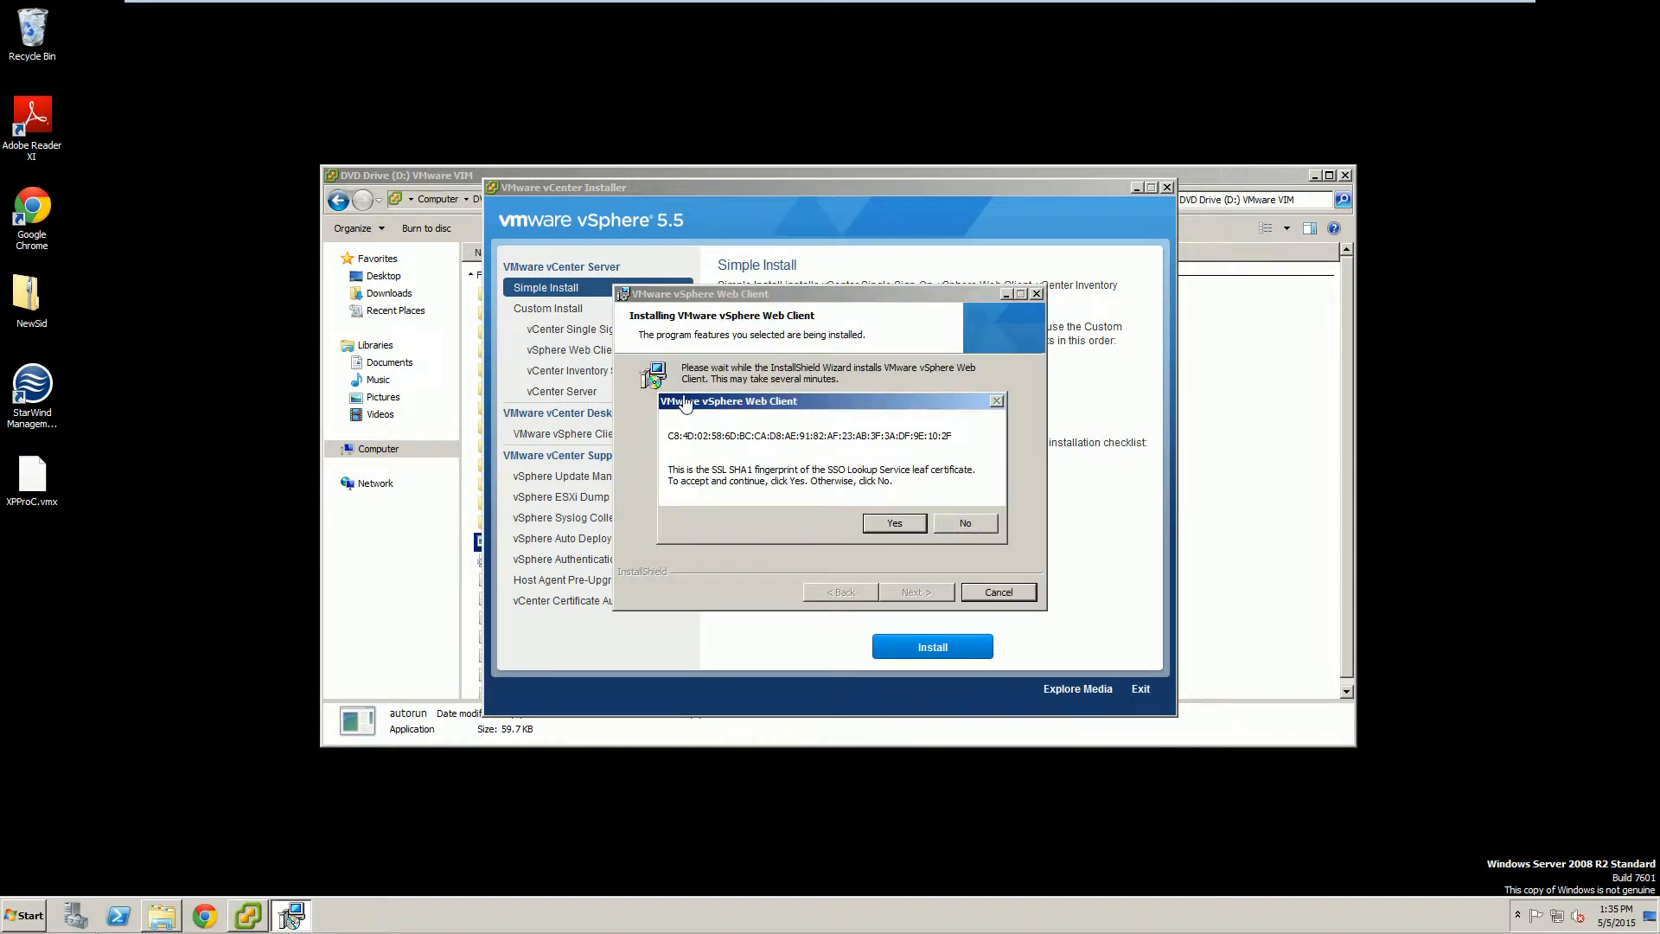
{"action": "left_click", "coordinate": [897, 523]}
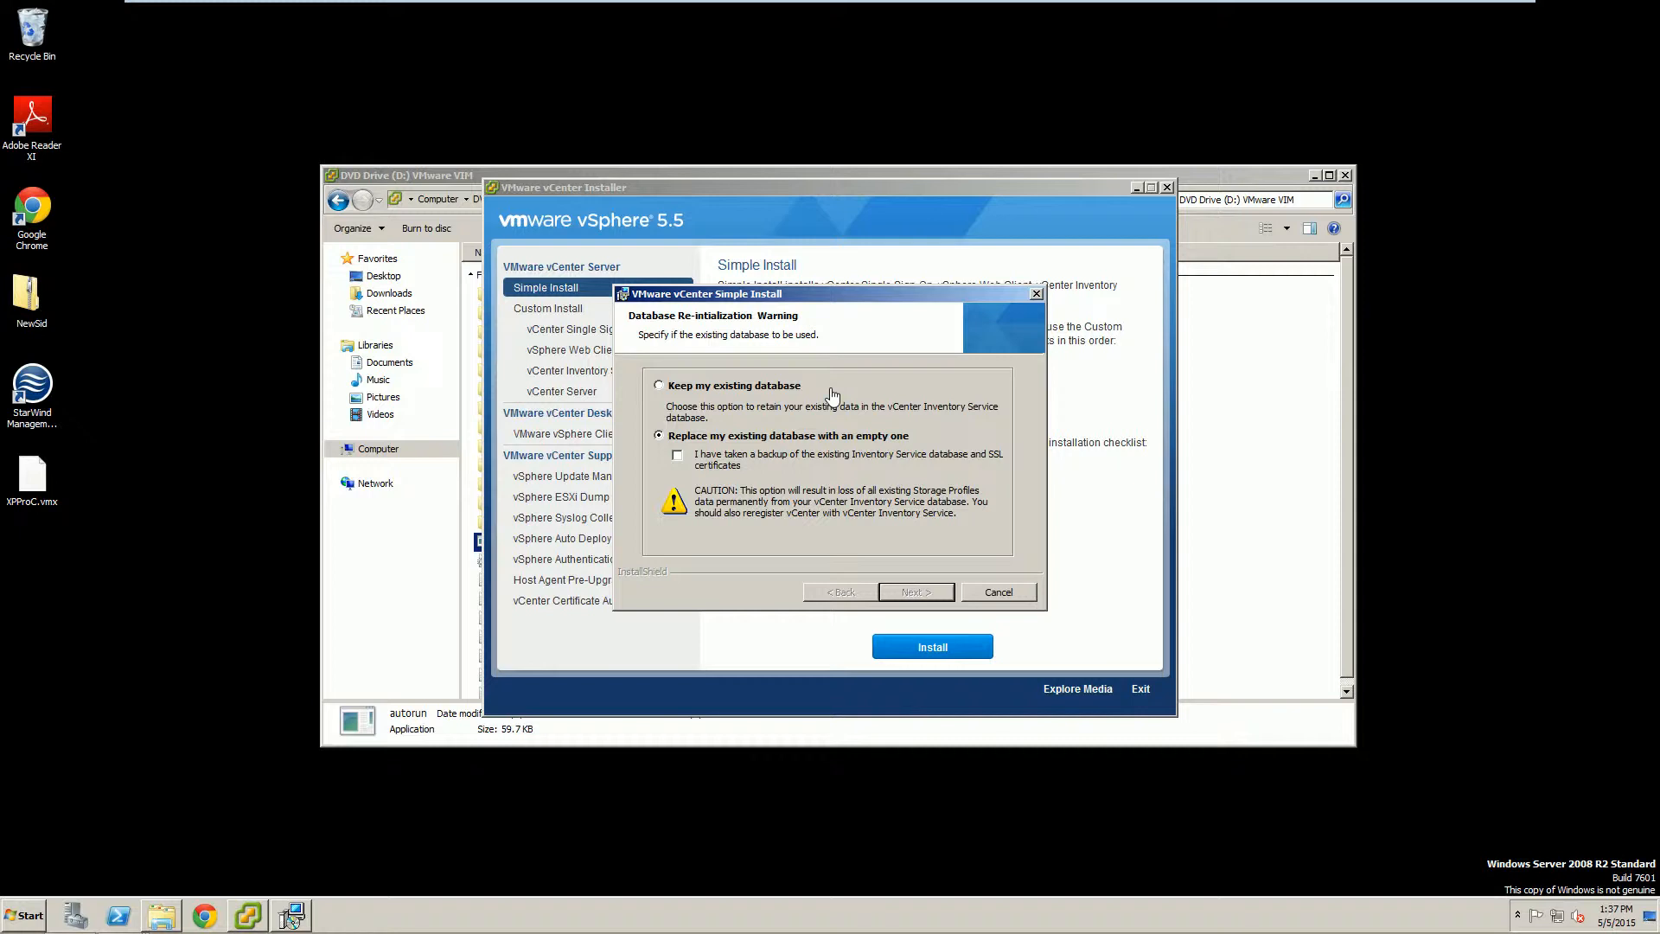
Confirm the Inventory Service database backup and install the Inventory Service with an empty database.
{"action": "left_click", "coordinate": [676, 457]}
{"action": "left_click", "coordinate": [910, 594]}
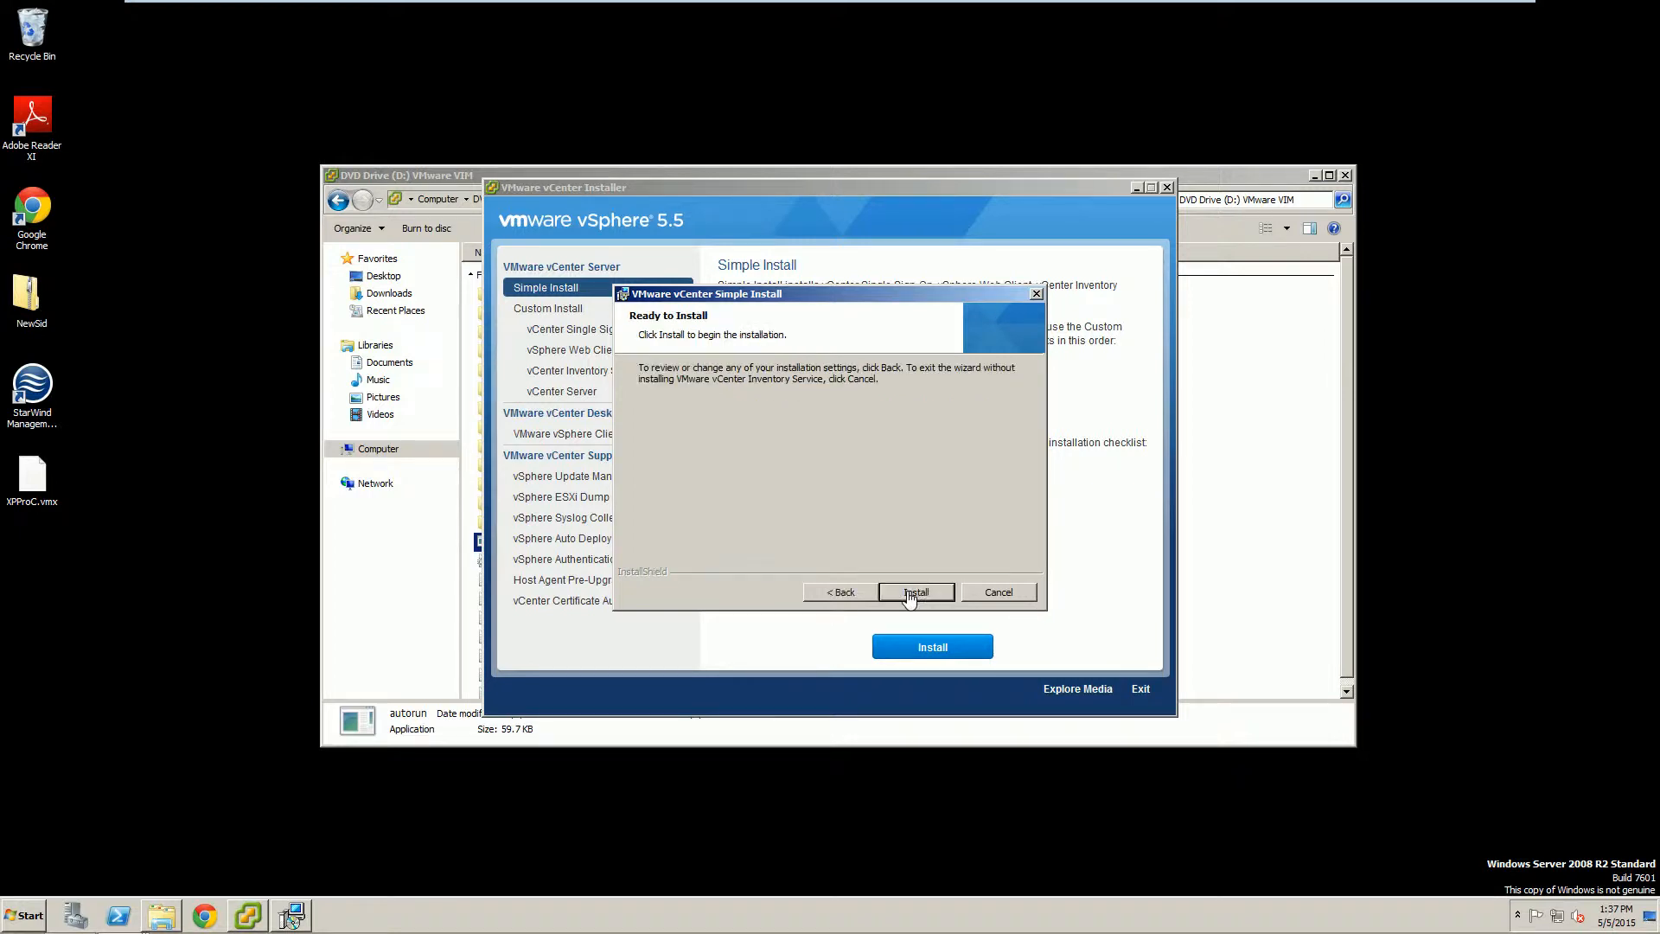
{"action": "left_click", "coordinate": [908, 593]}
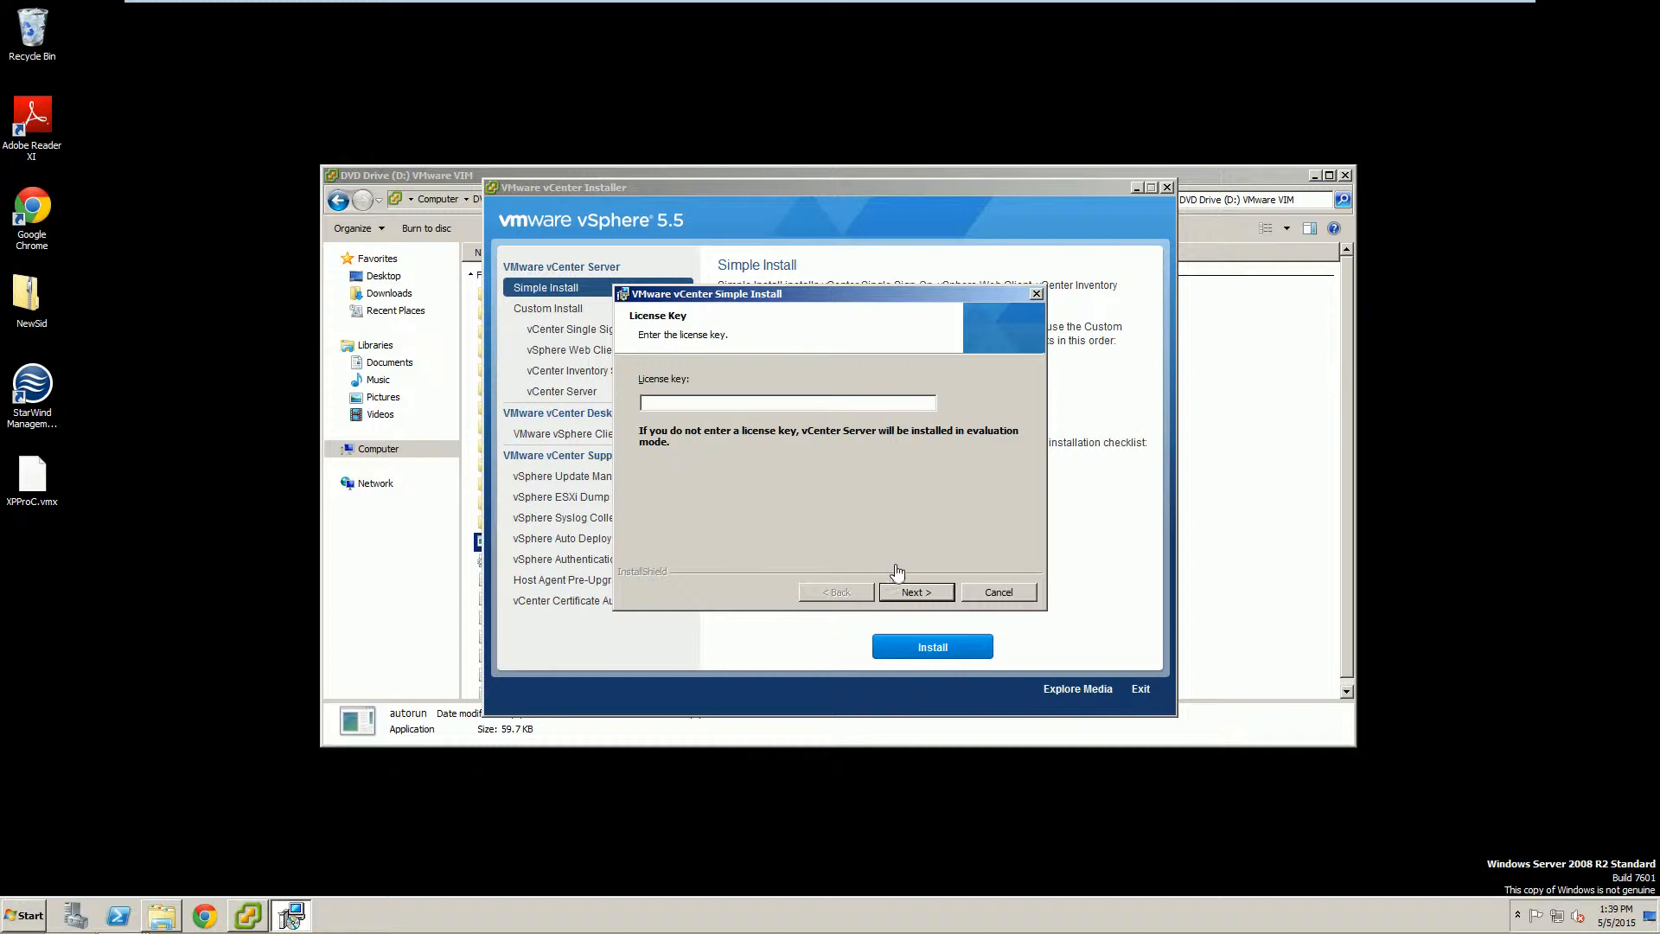
Install vCenter Server in evaluation mode with SQL Express, Local System, default ports and small memory.
{"action": "left_click", "coordinate": [911, 595]}
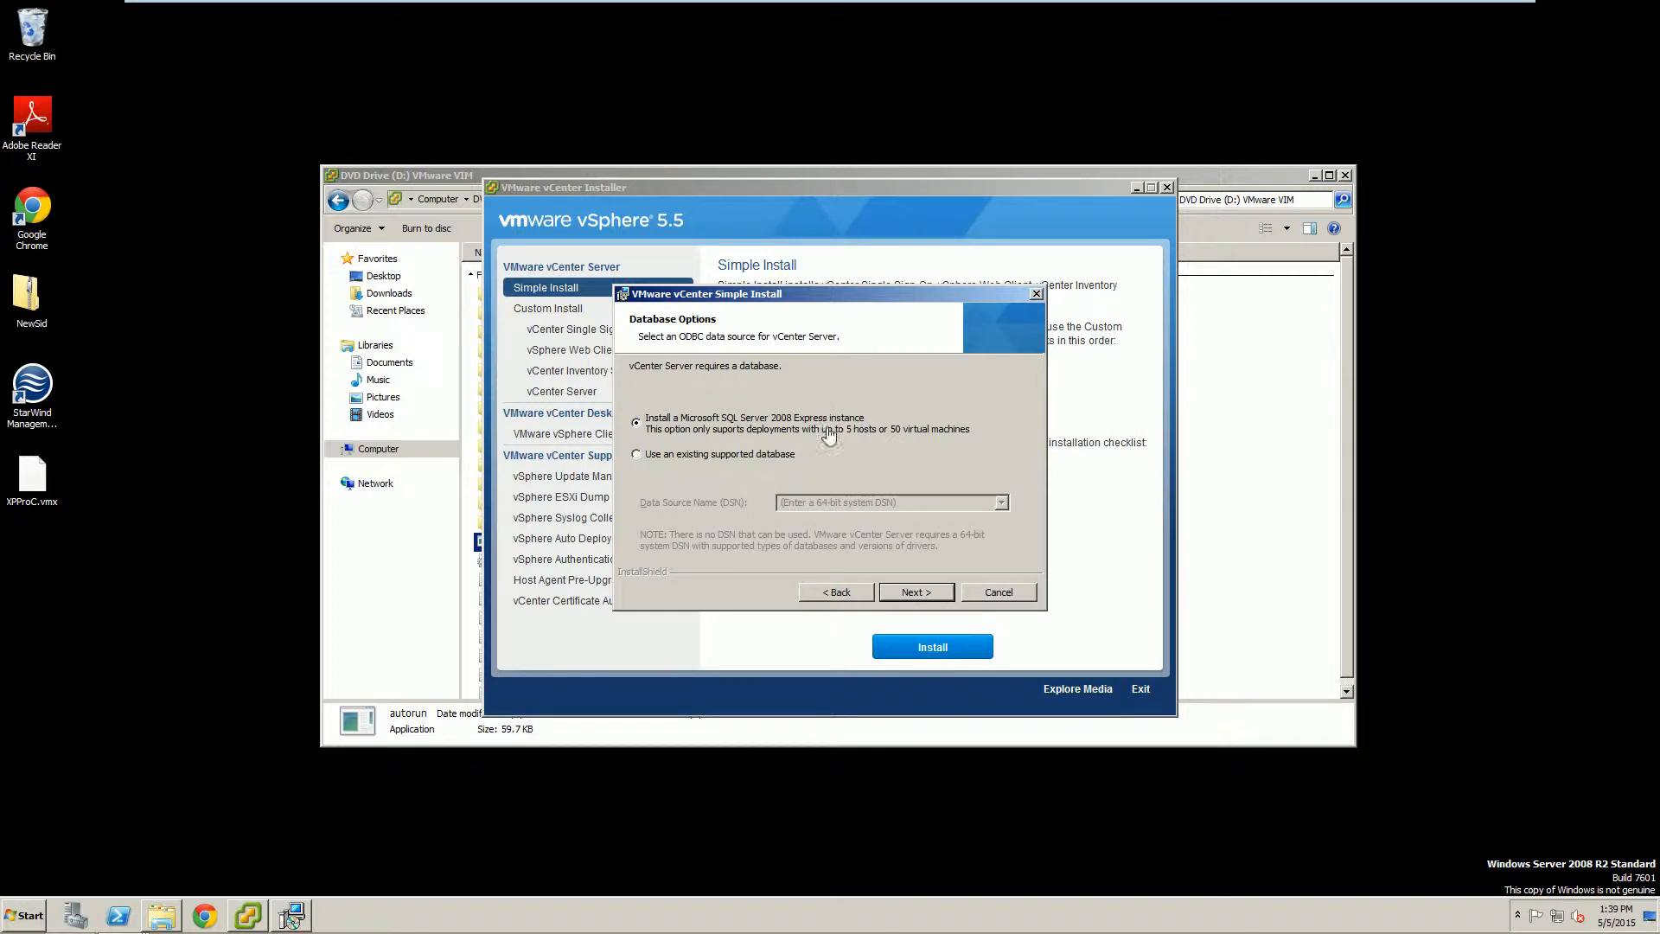
{"action": "left_click", "coordinate": [891, 593]}
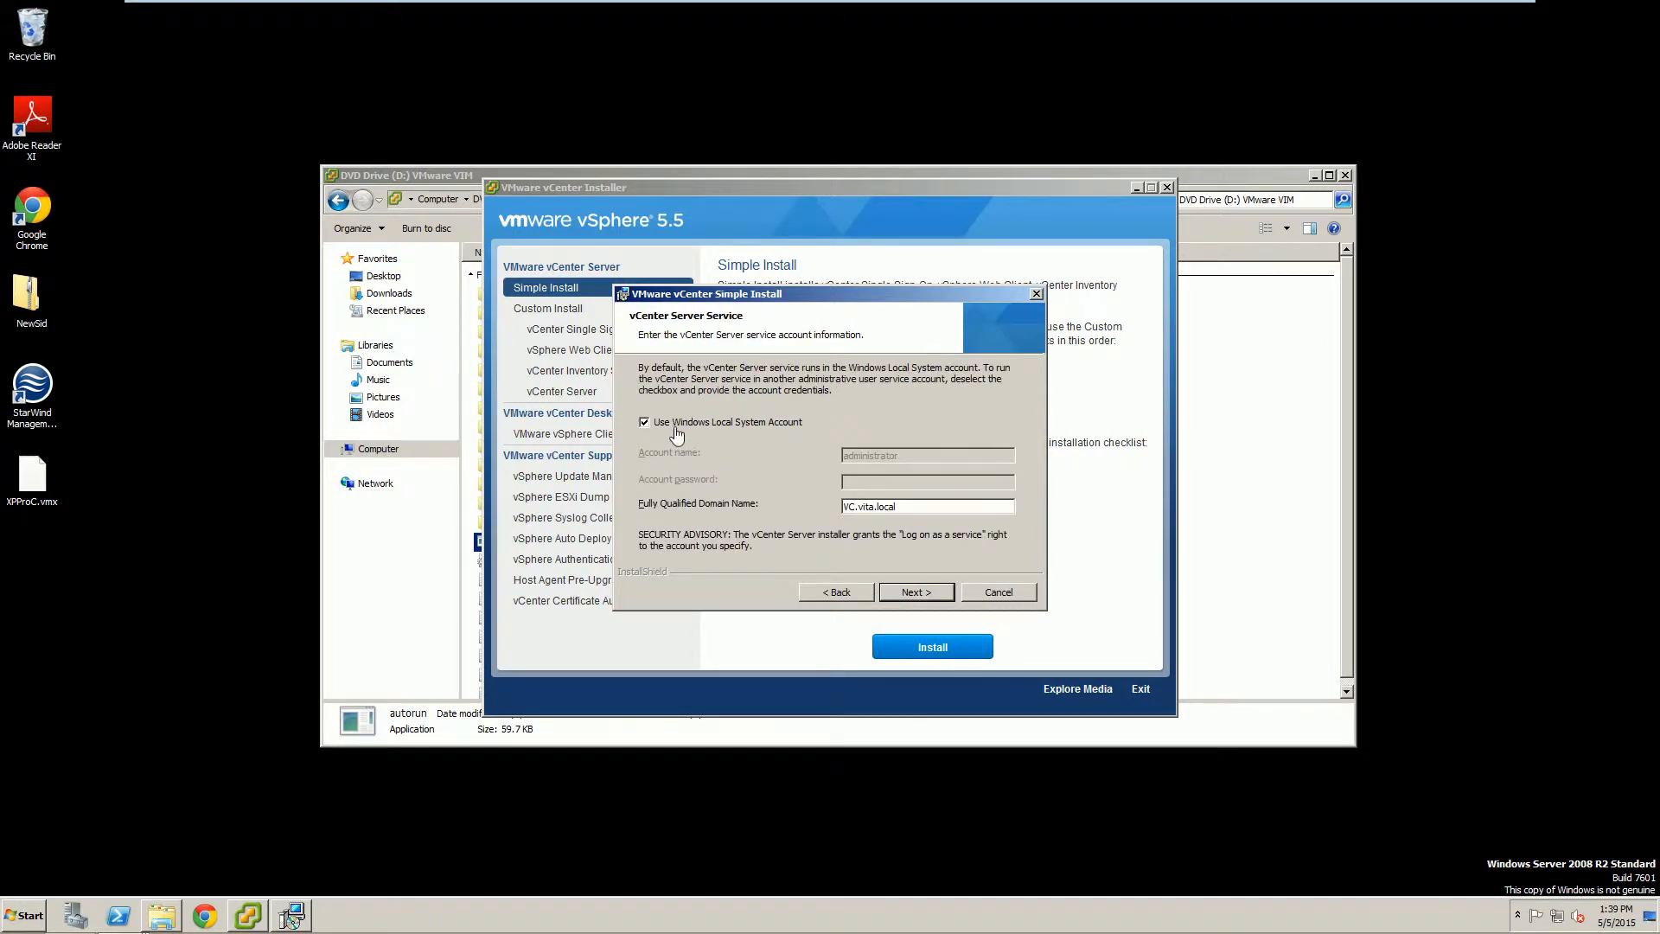
{"action": "left_click", "coordinate": [933, 595]}
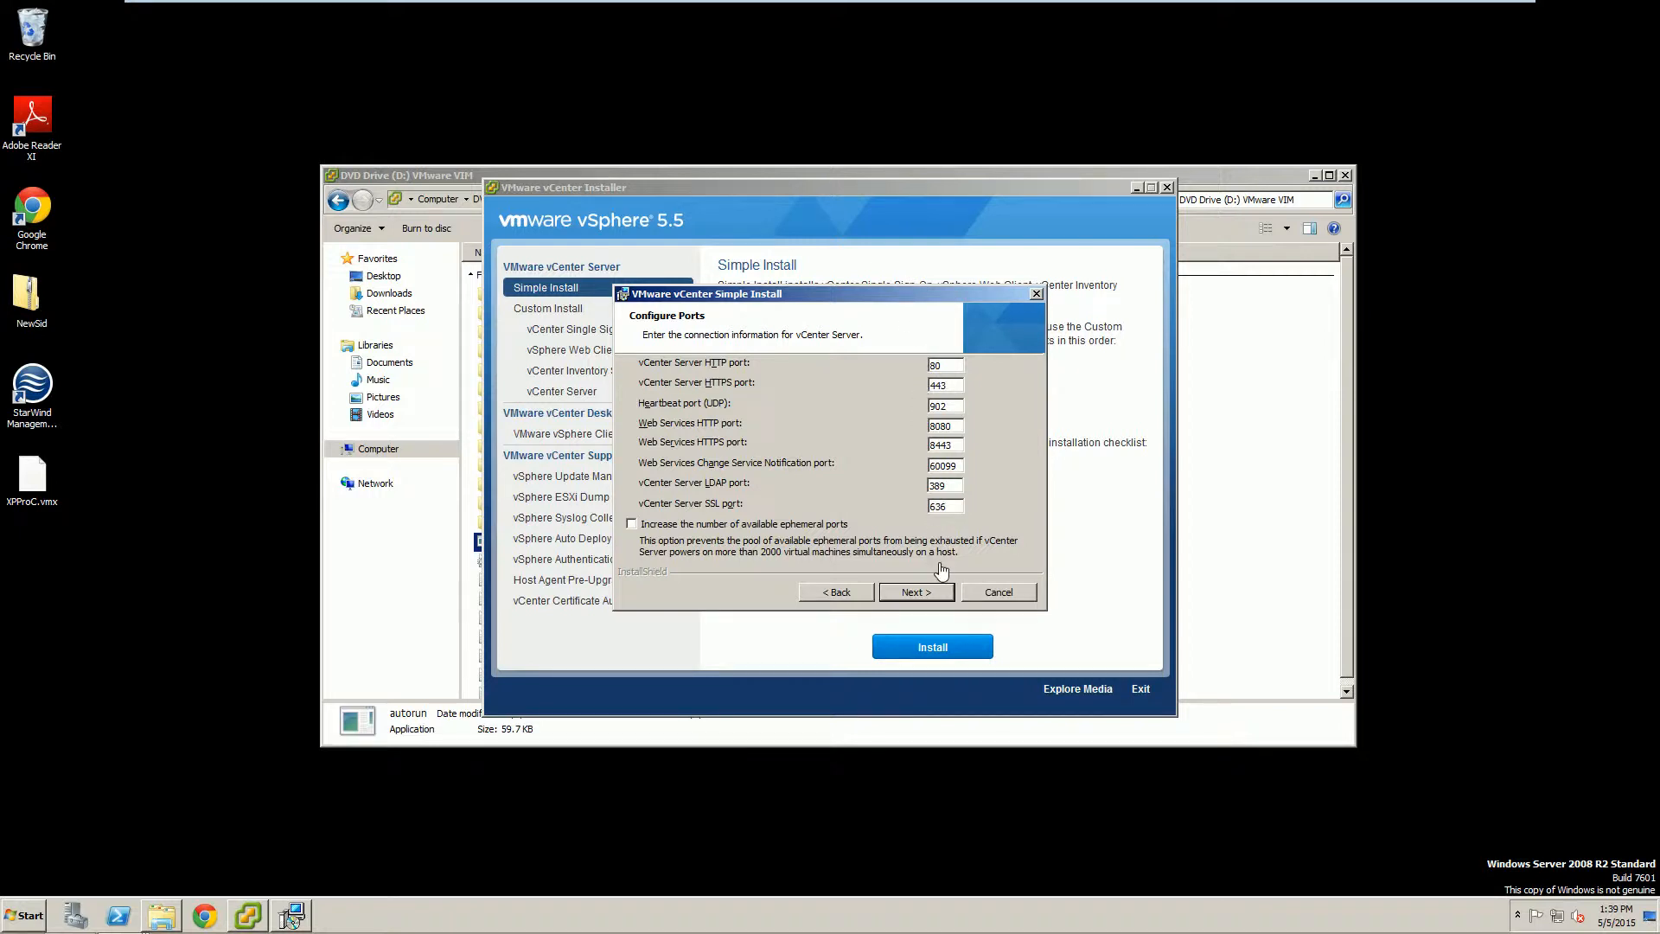
{"action": "left_click", "coordinate": [923, 595]}
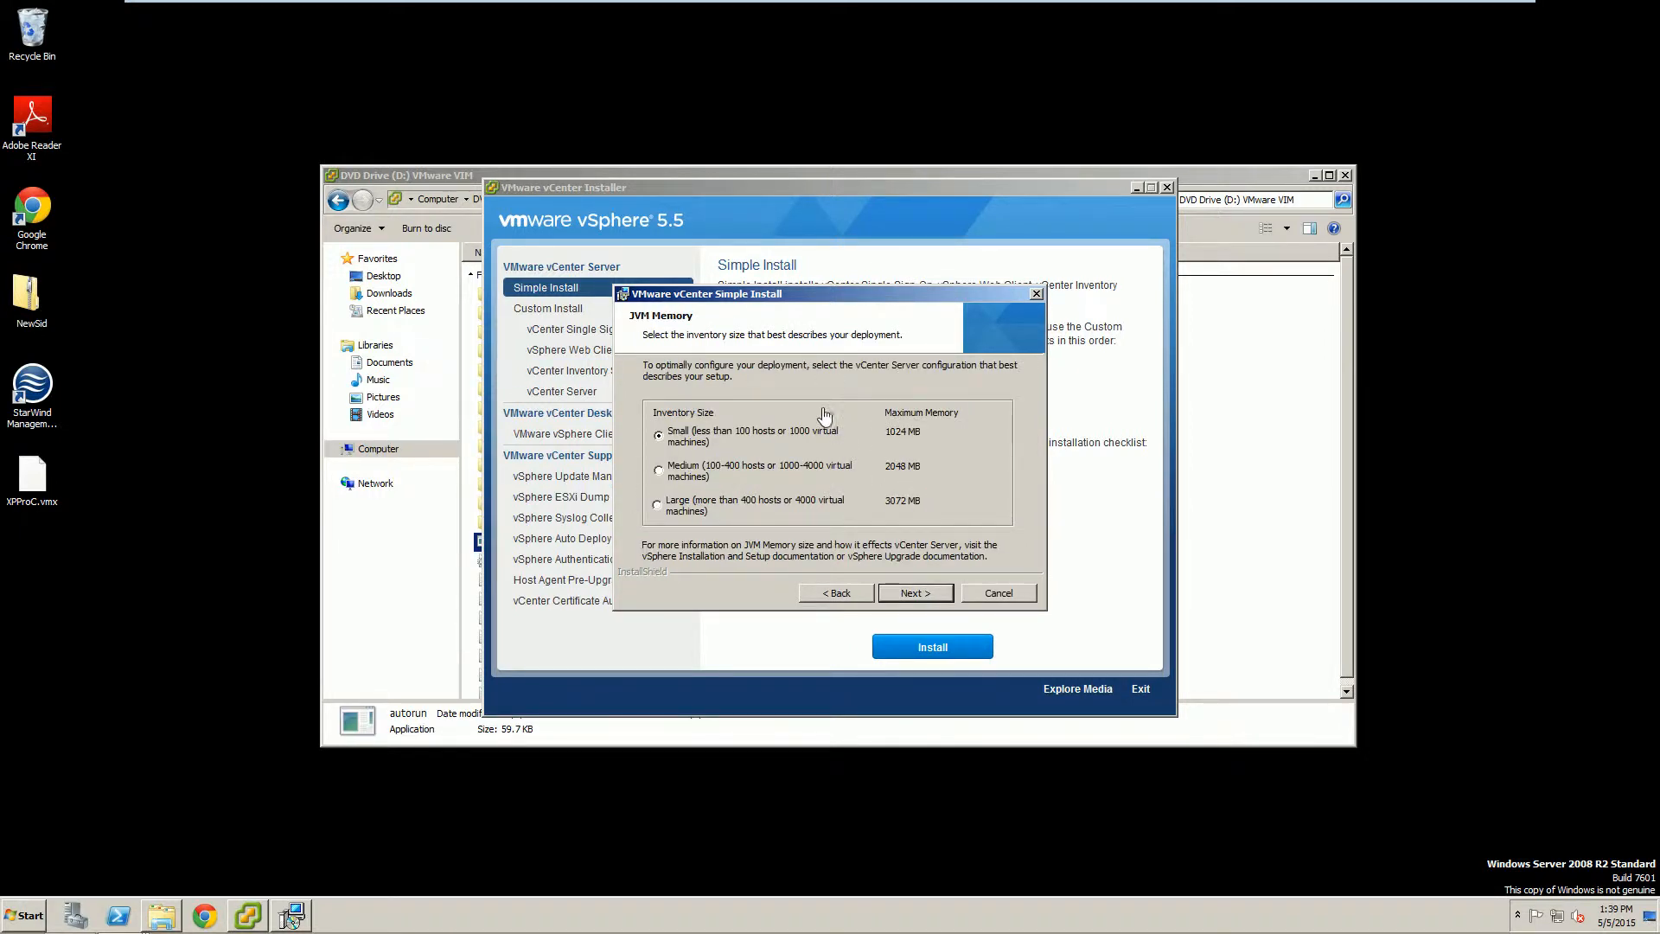
{"action": "left_click", "coordinate": [897, 595]}
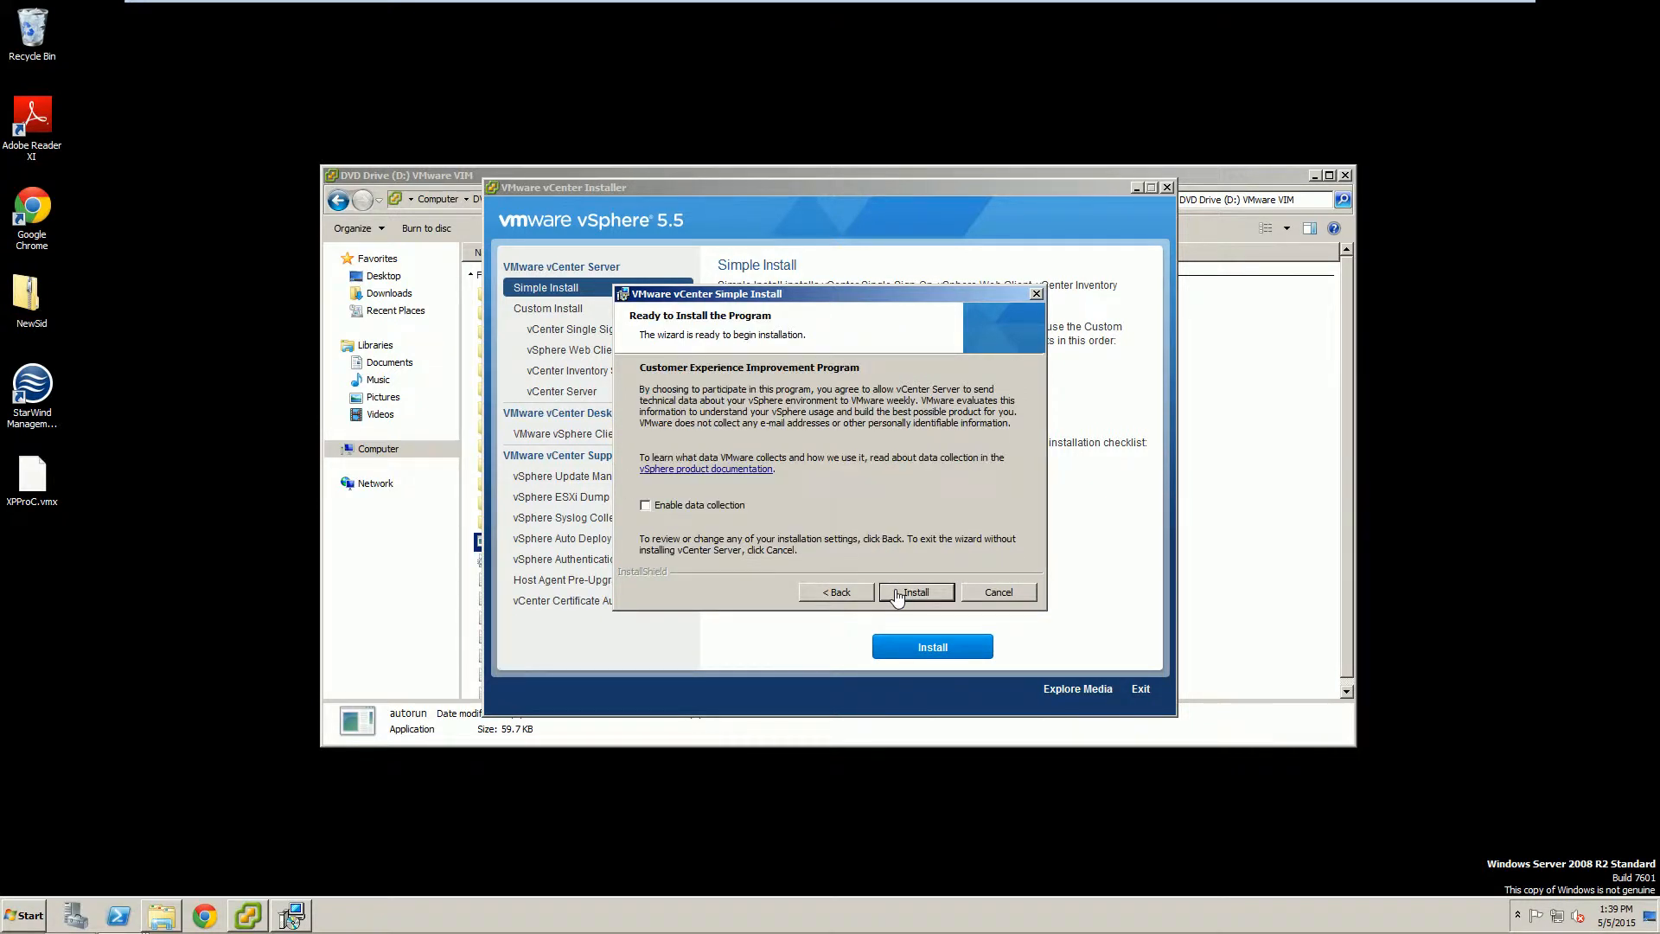
{"action": "left_click", "coordinate": [897, 595]}
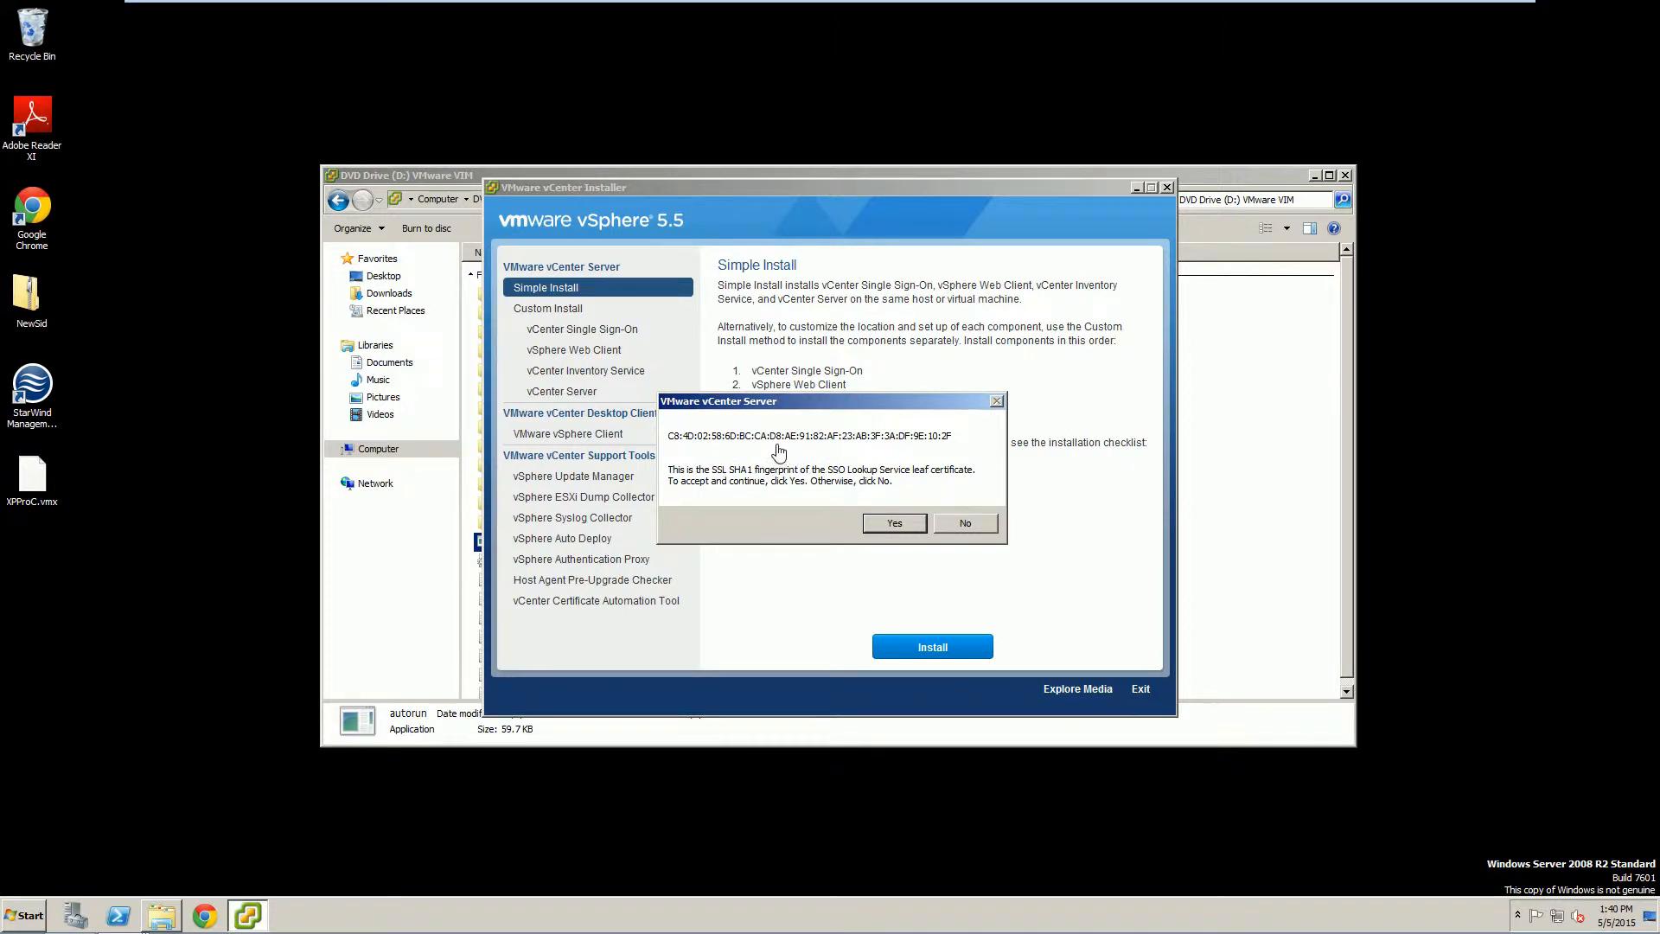
Trust the SSO certificate again, let the script keep running, and finish the vCenter Server wizard.
{"action": "left_click", "coordinate": [894, 524]}
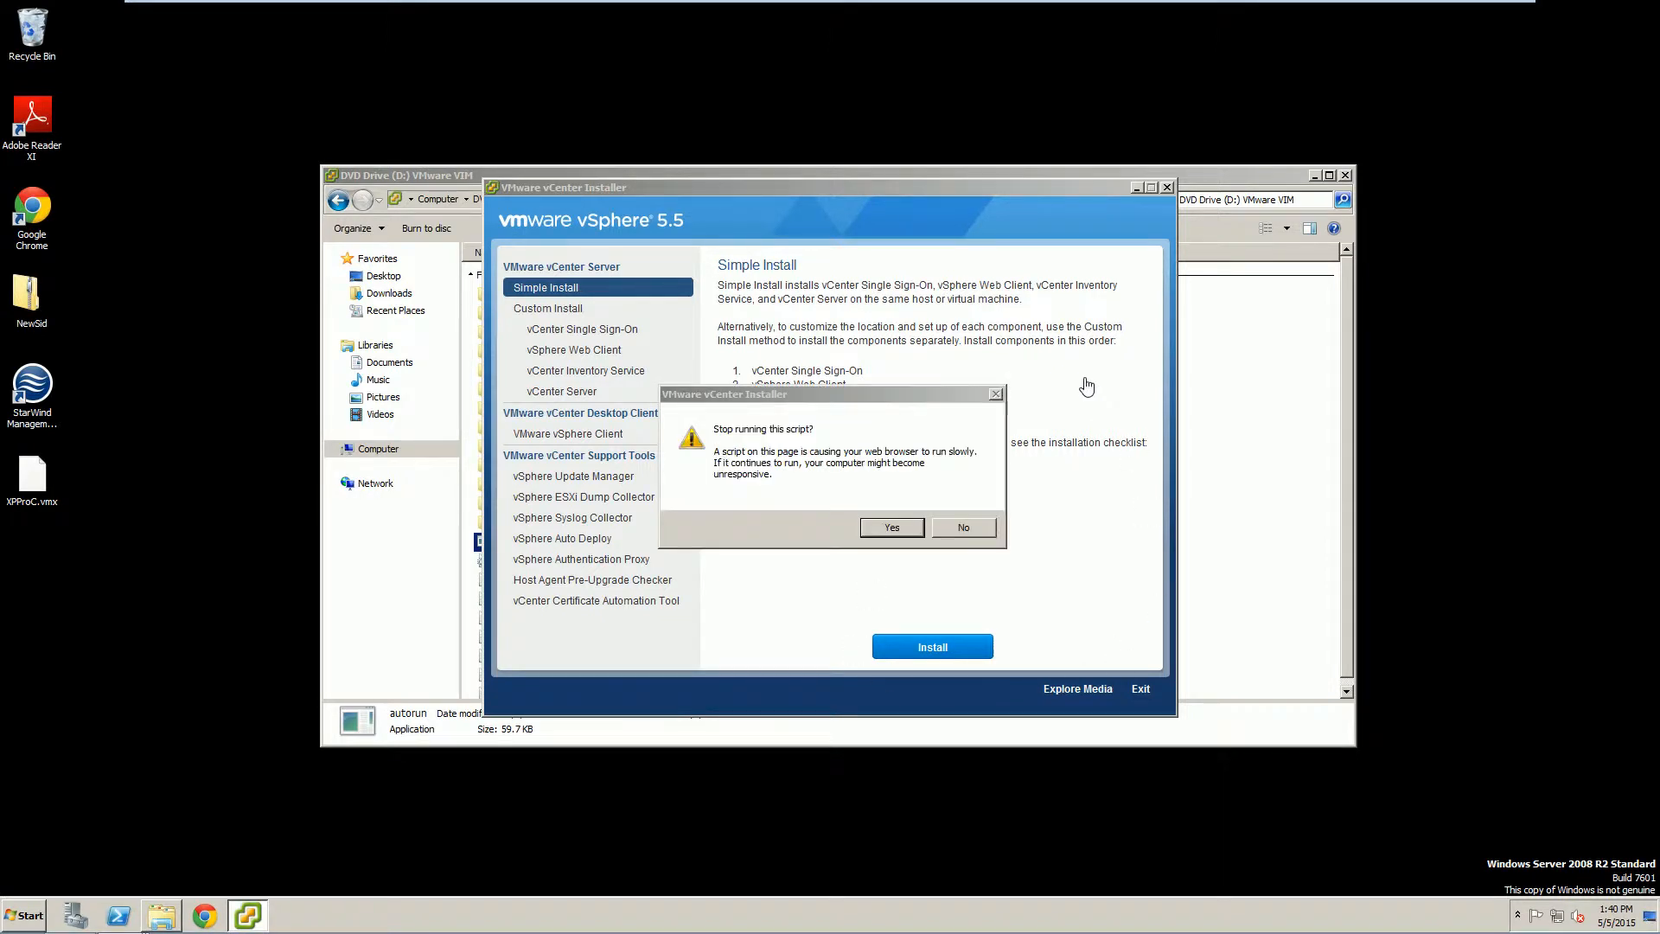
{"action": "left_click", "coordinate": [867, 438]}
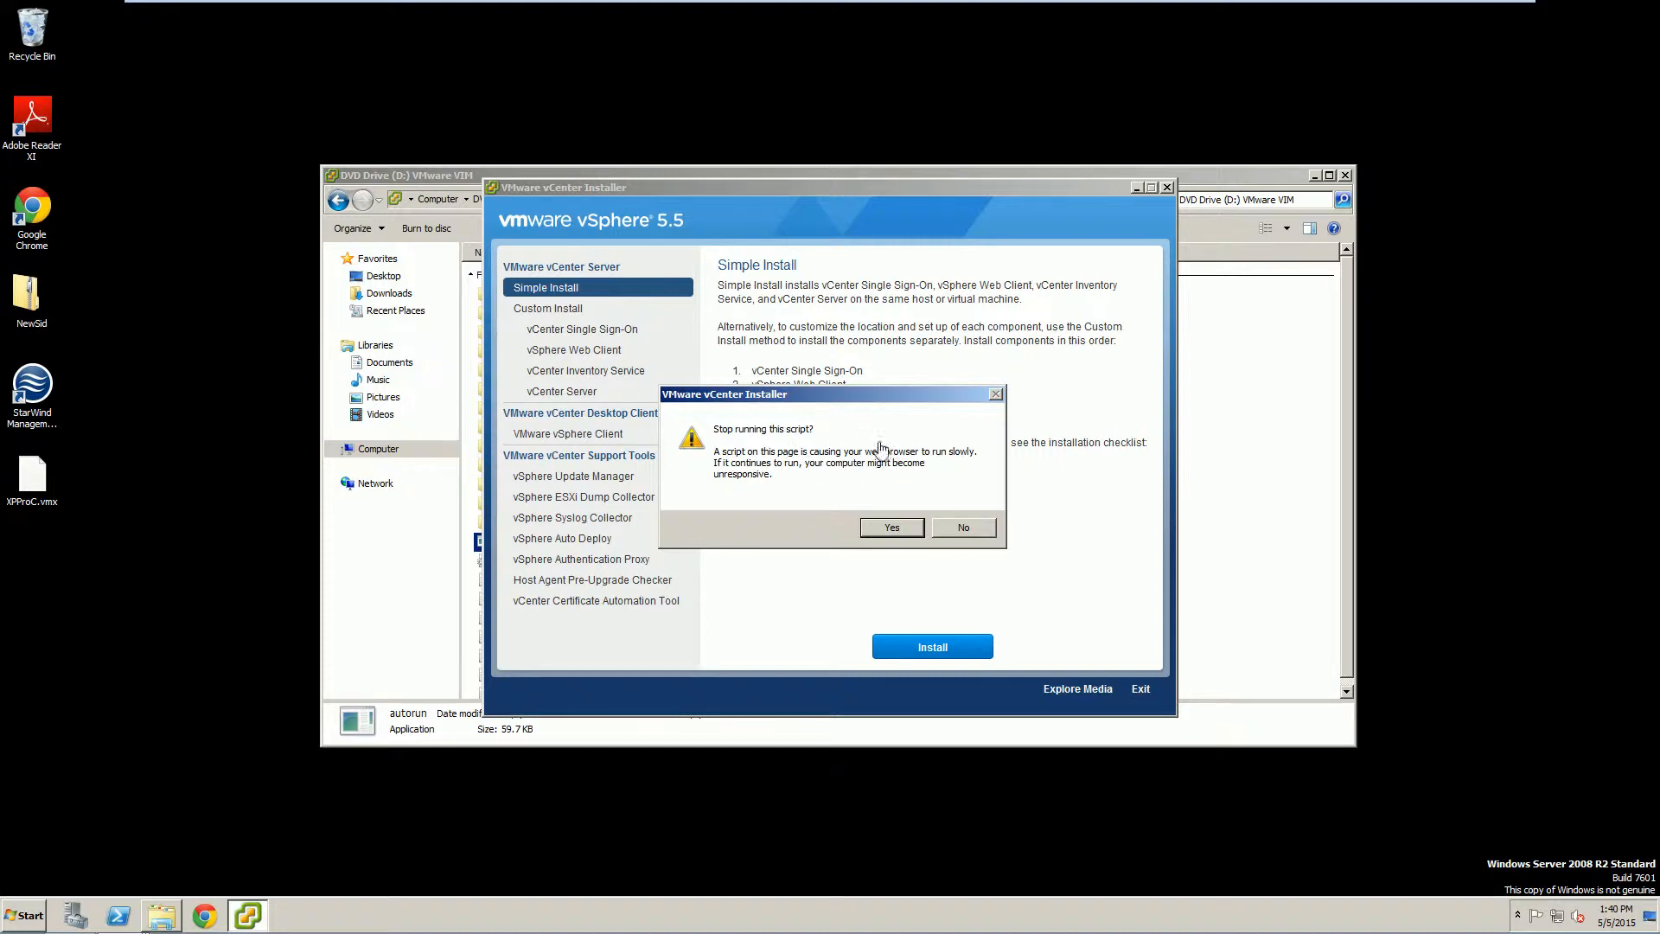
{"action": "left_click", "coordinate": [971, 529]}
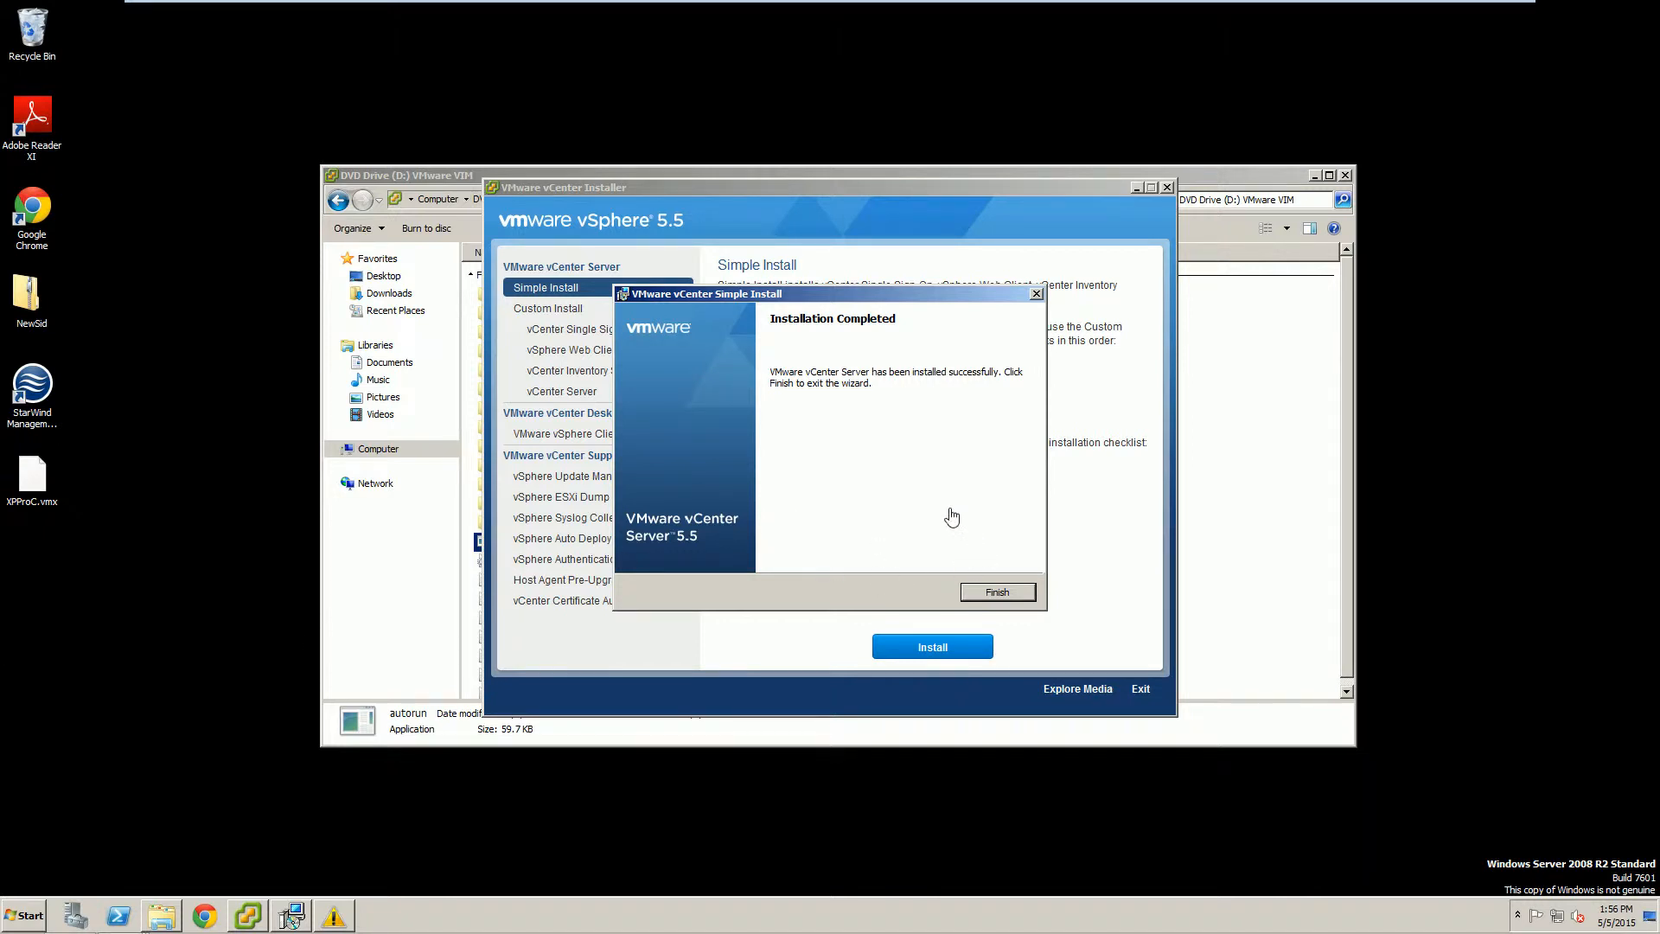
{"action": "left_click", "coordinate": [994, 593]}
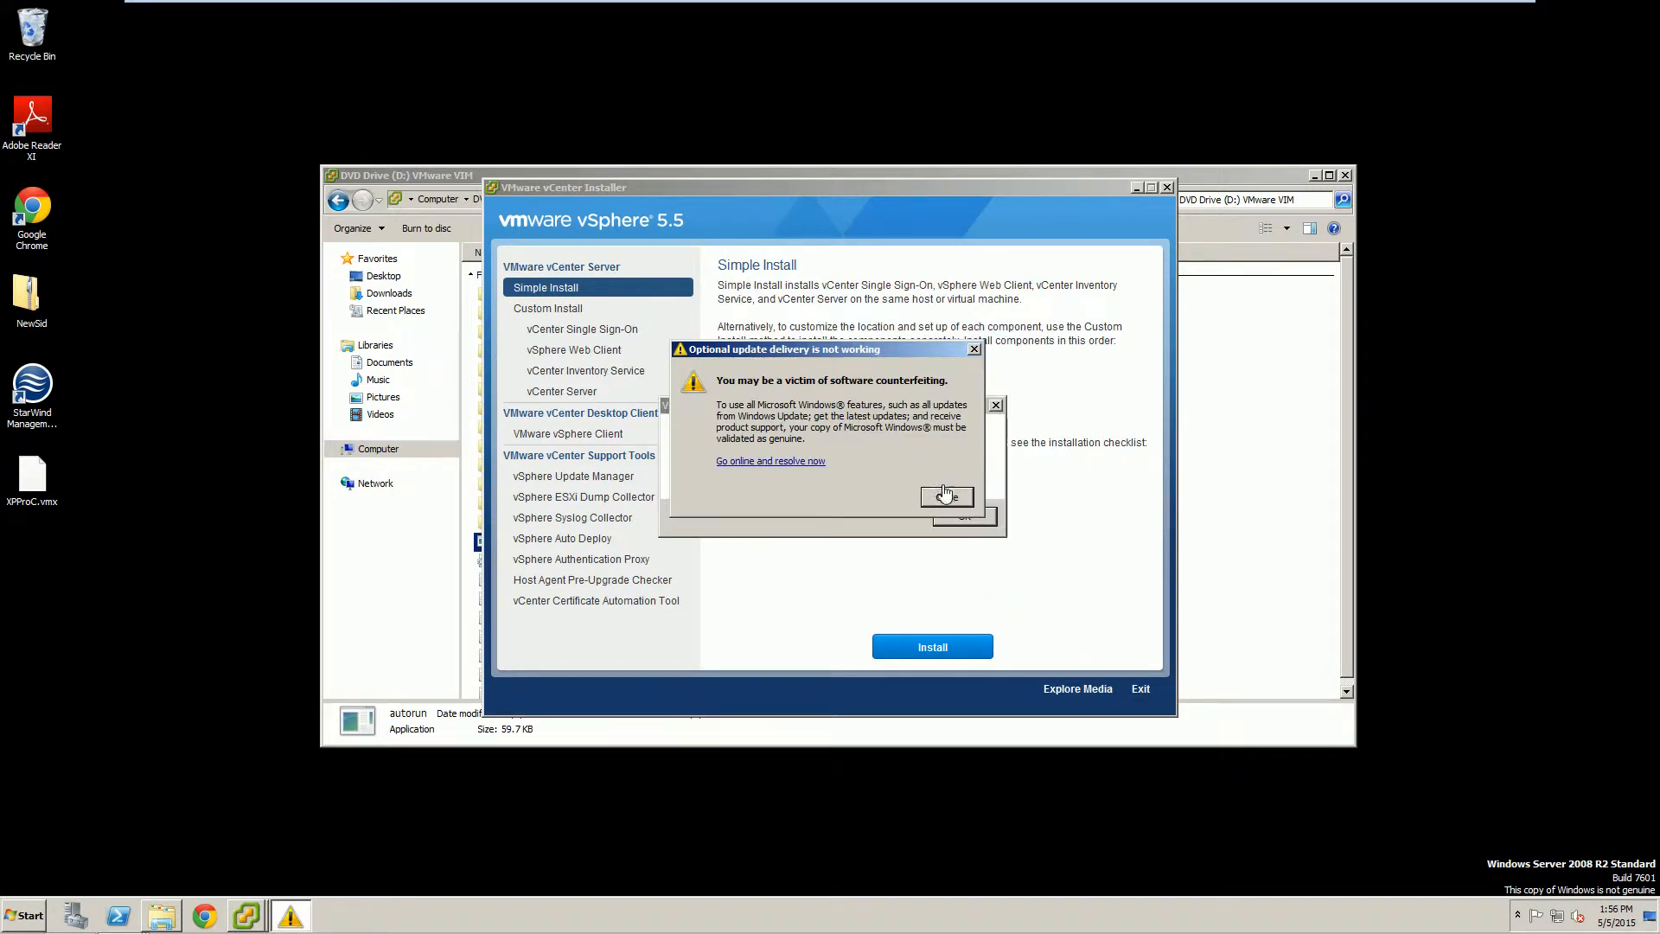
Dismiss the Windows and completion messages, then close the vCenter Installer and DVD drive window.
{"action": "left_click", "coordinate": [944, 494]}
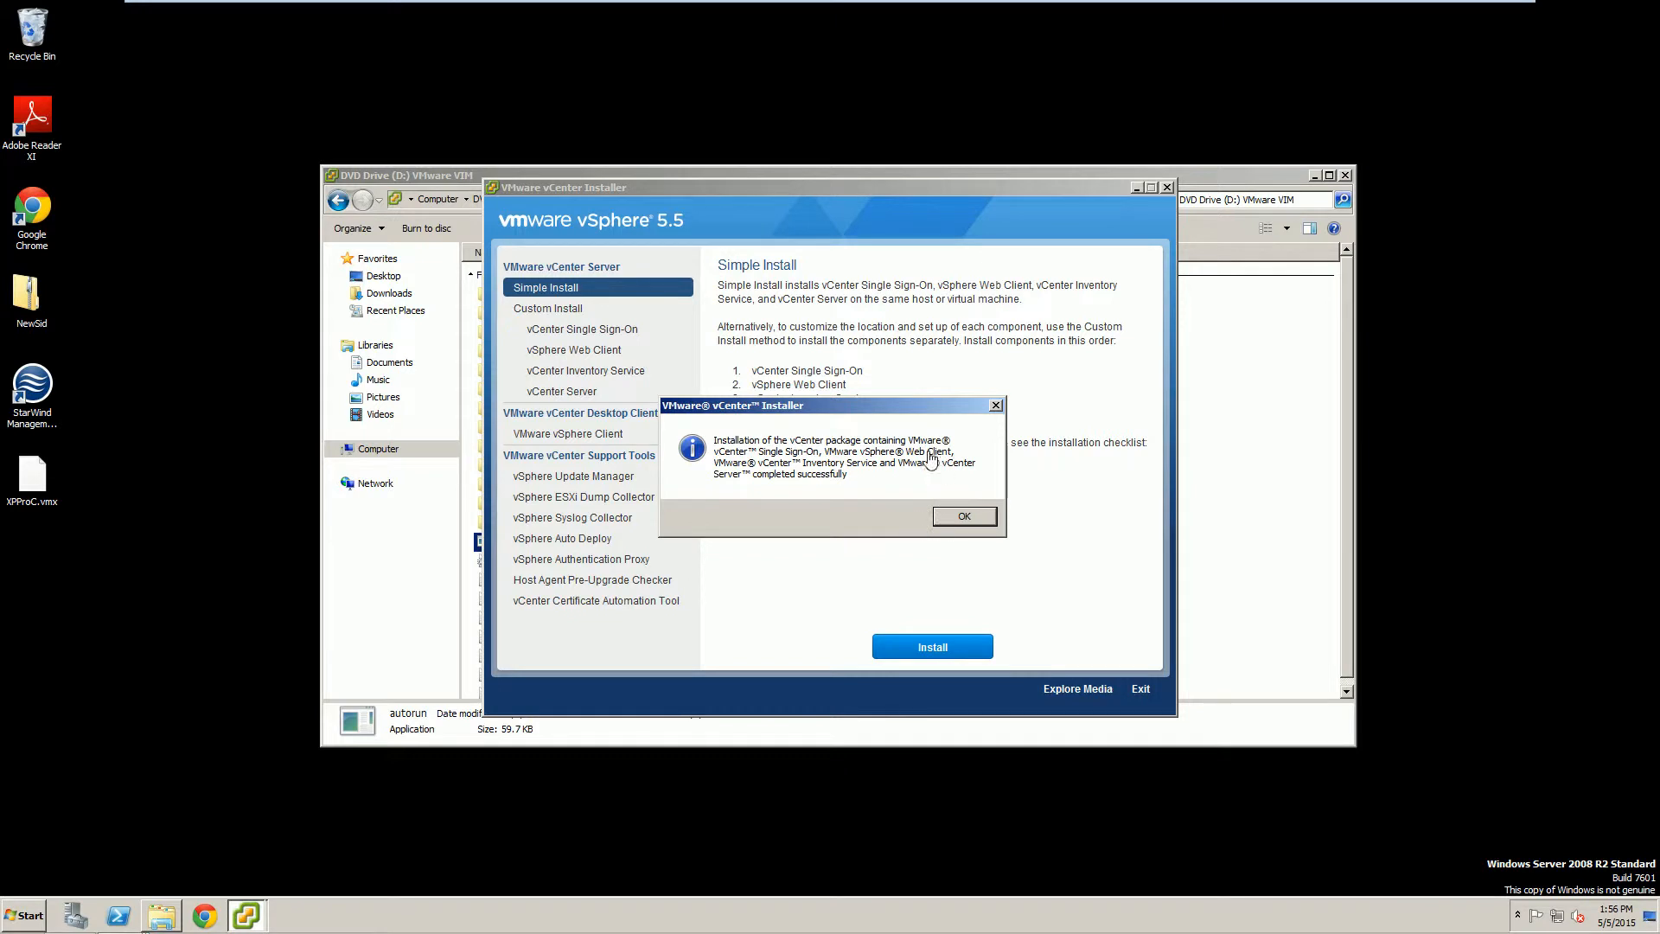
{"action": "left_click", "coordinate": [951, 512]}
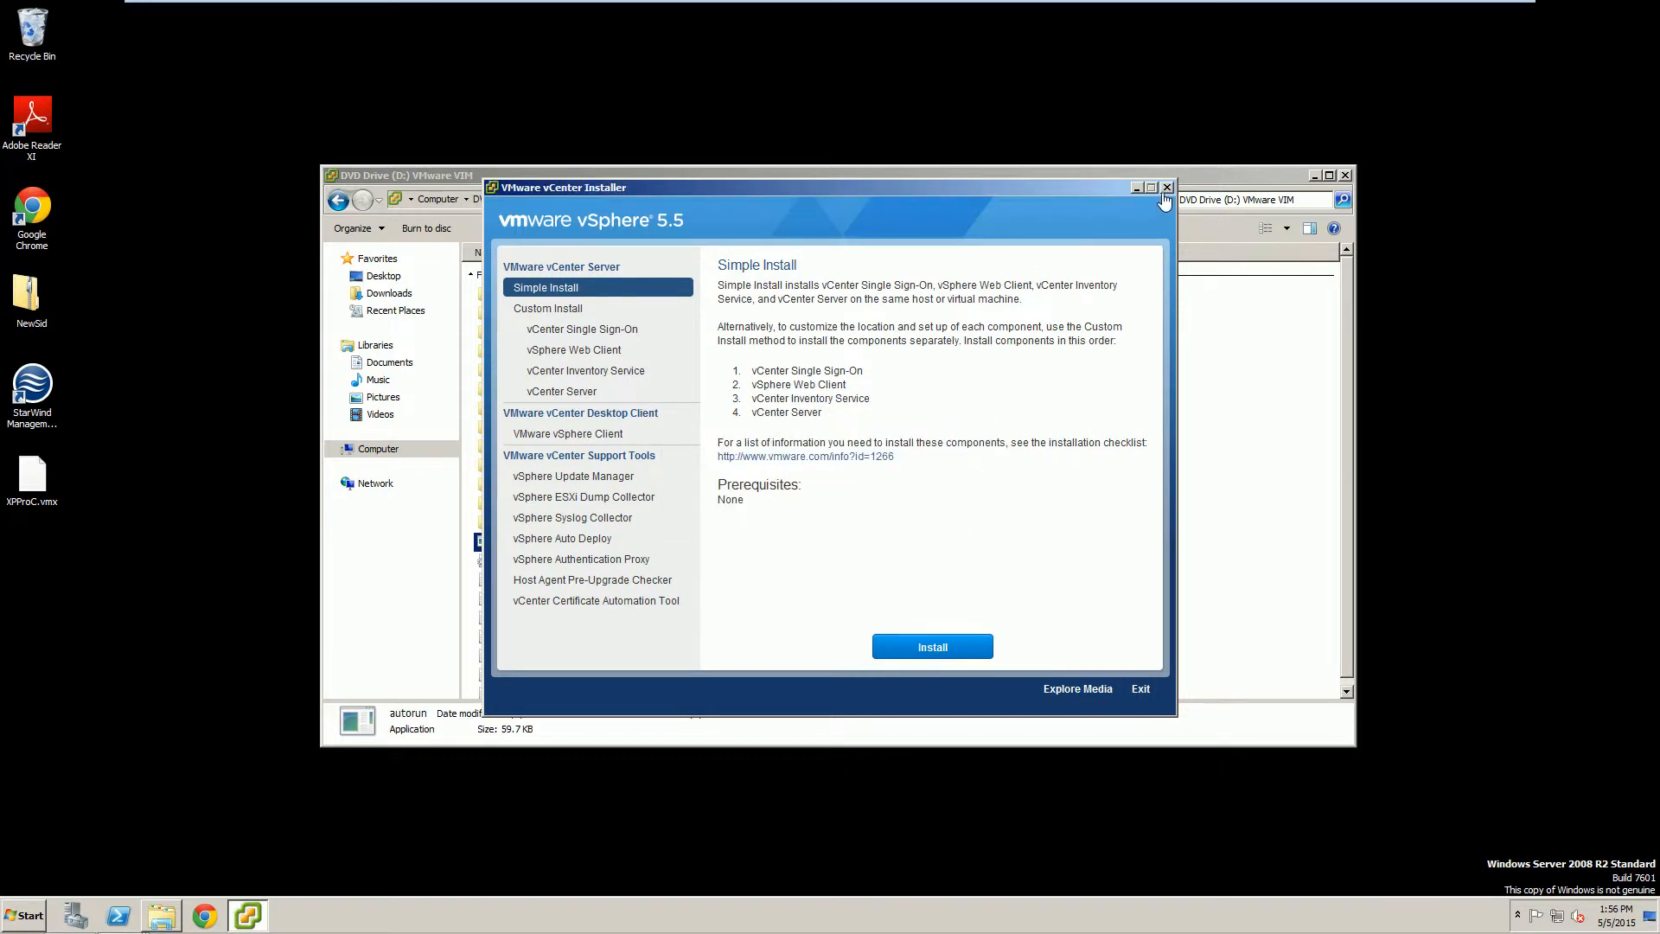
{"action": "left_click", "coordinate": [1165, 189]}
{"action": "left_click", "coordinate": [1341, 176]}
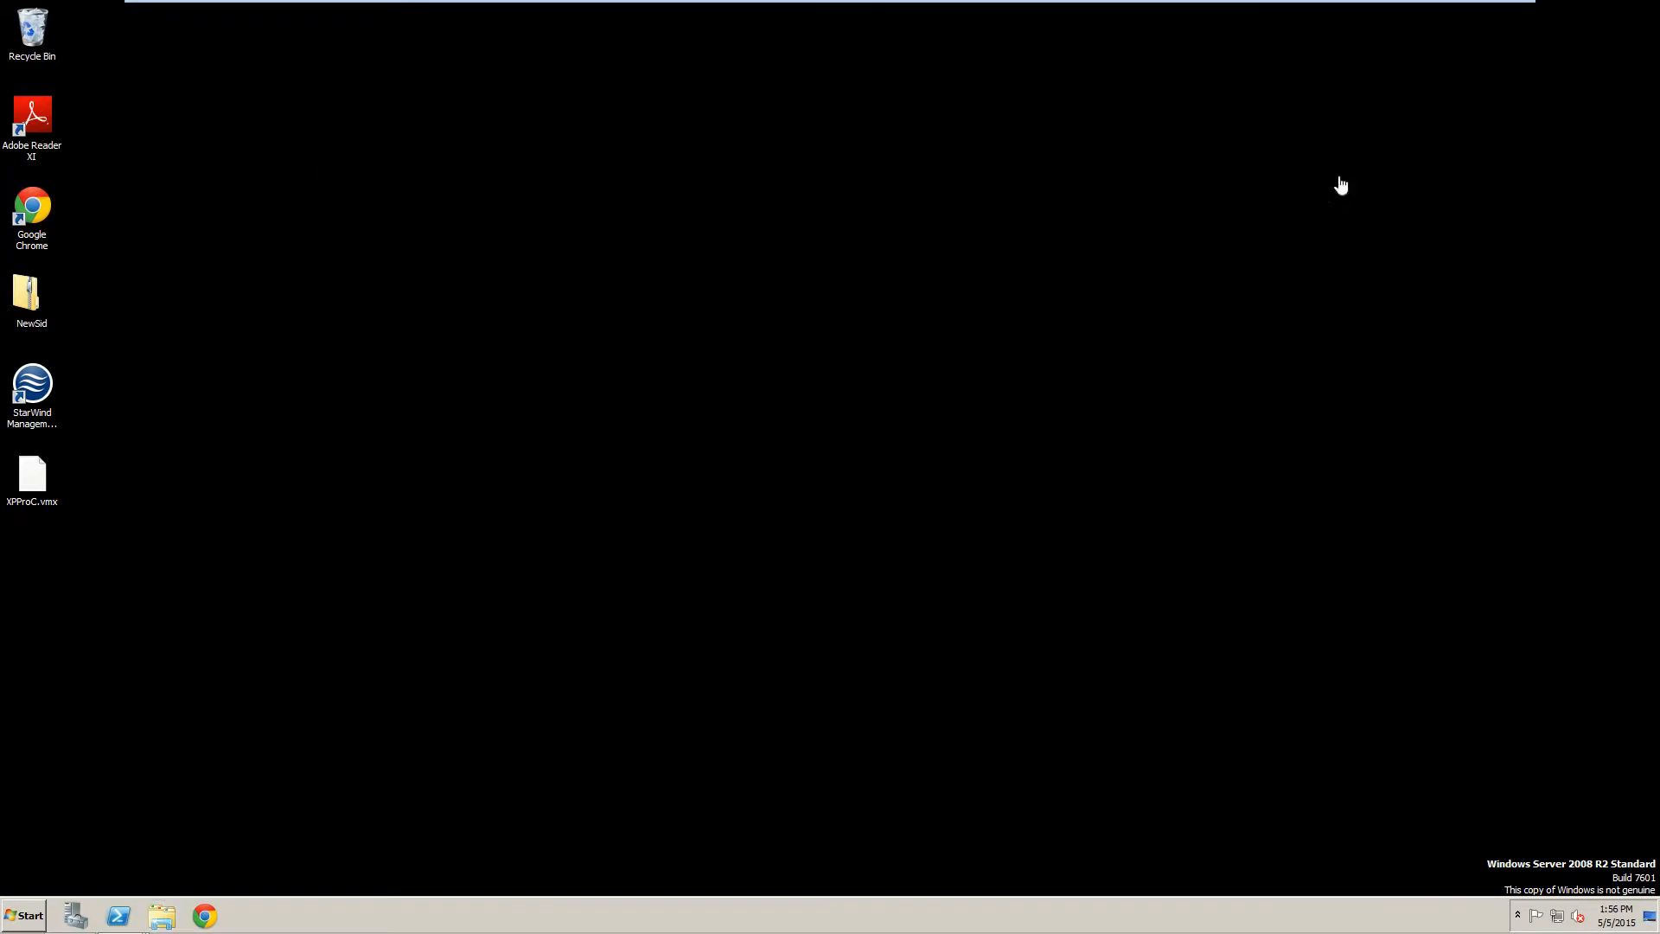
Restart the server from the Start menu, giving the Shutdown Event Tracker comment 'asd'.
{"action": "left_click", "coordinate": [24, 914]}
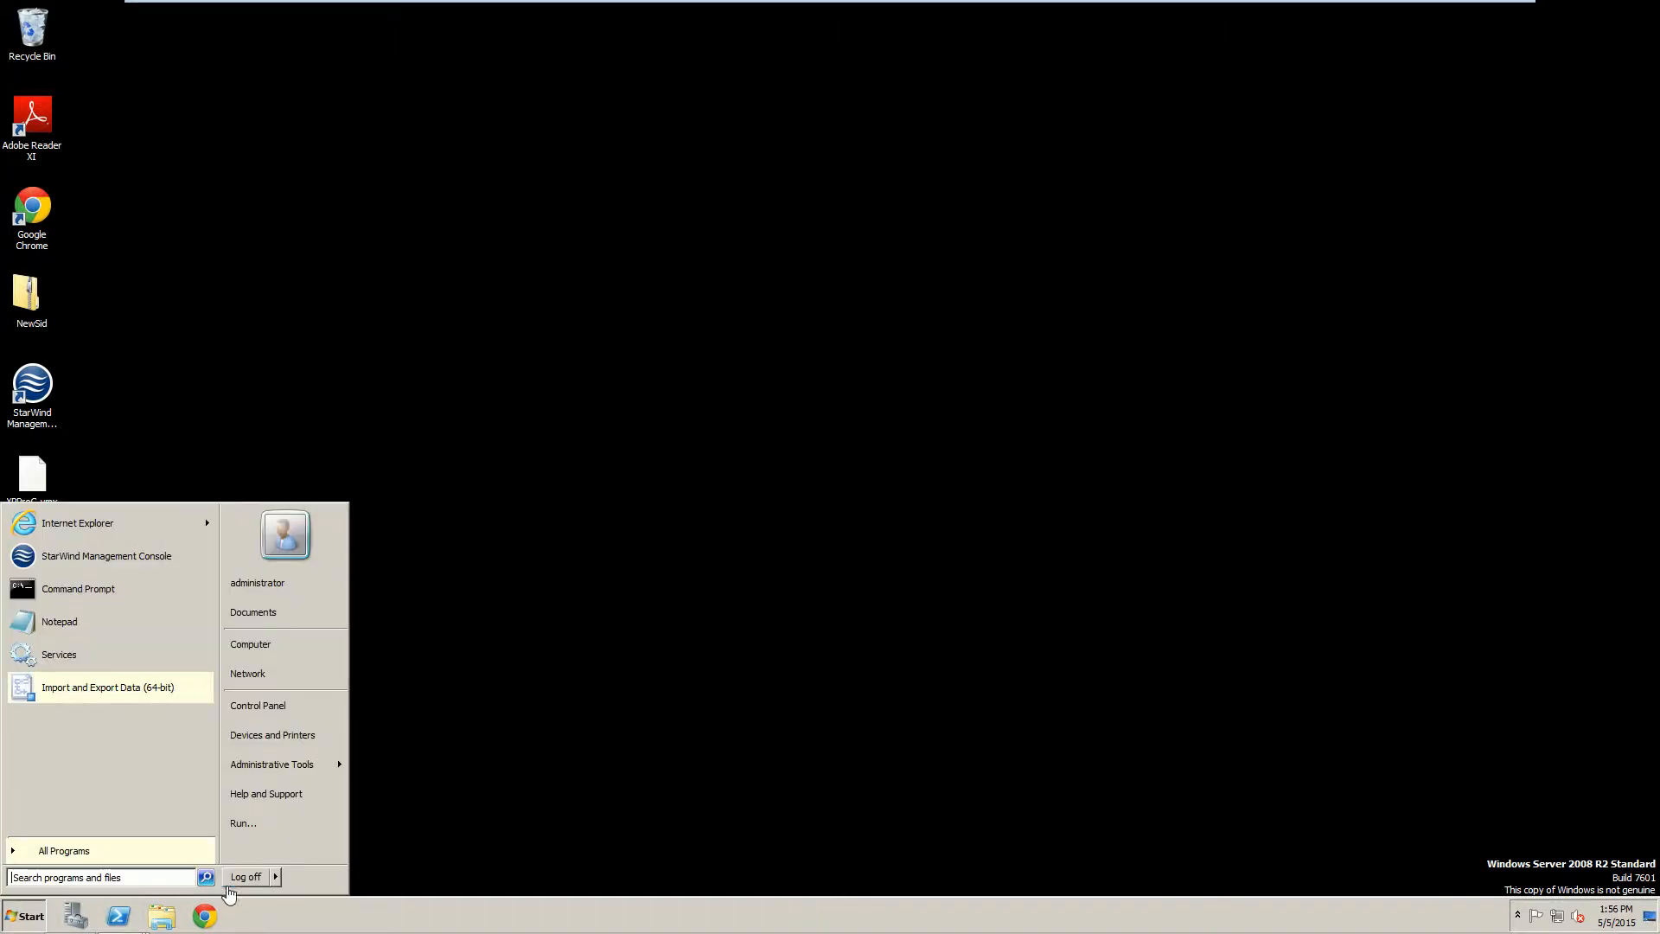
{"action": "left_click", "coordinate": [275, 877]}
{"action": "left_click", "coordinate": [305, 854]}
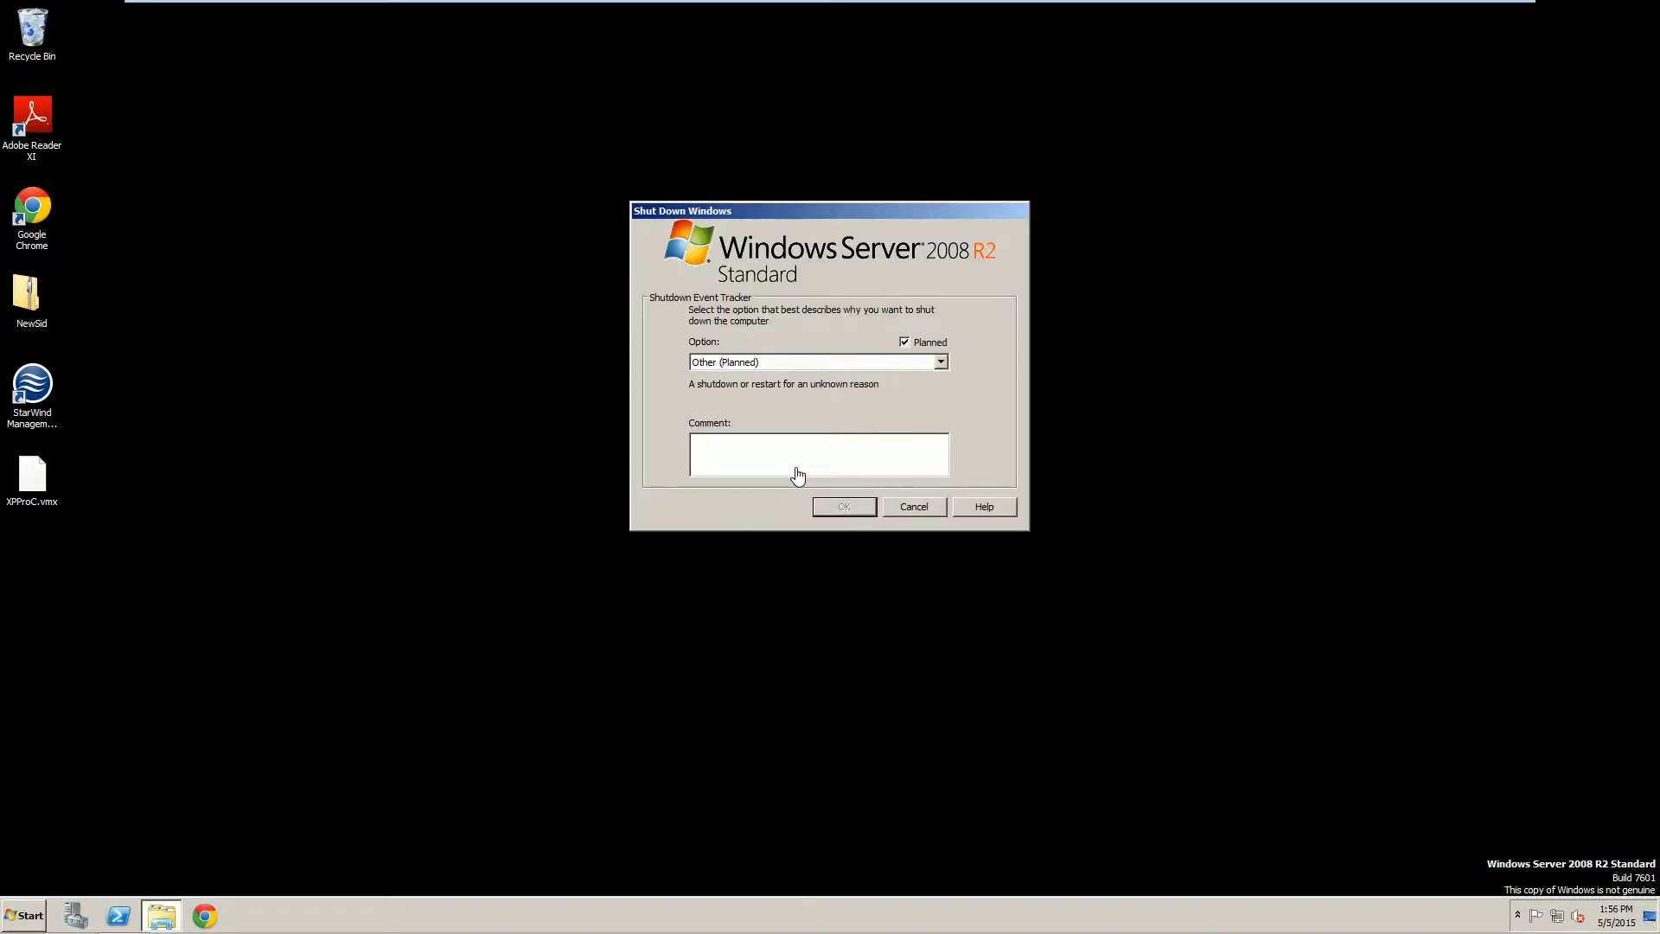
{"action": "type", "text": "asd"}
{"action": "left_click", "coordinate": [839, 504]}
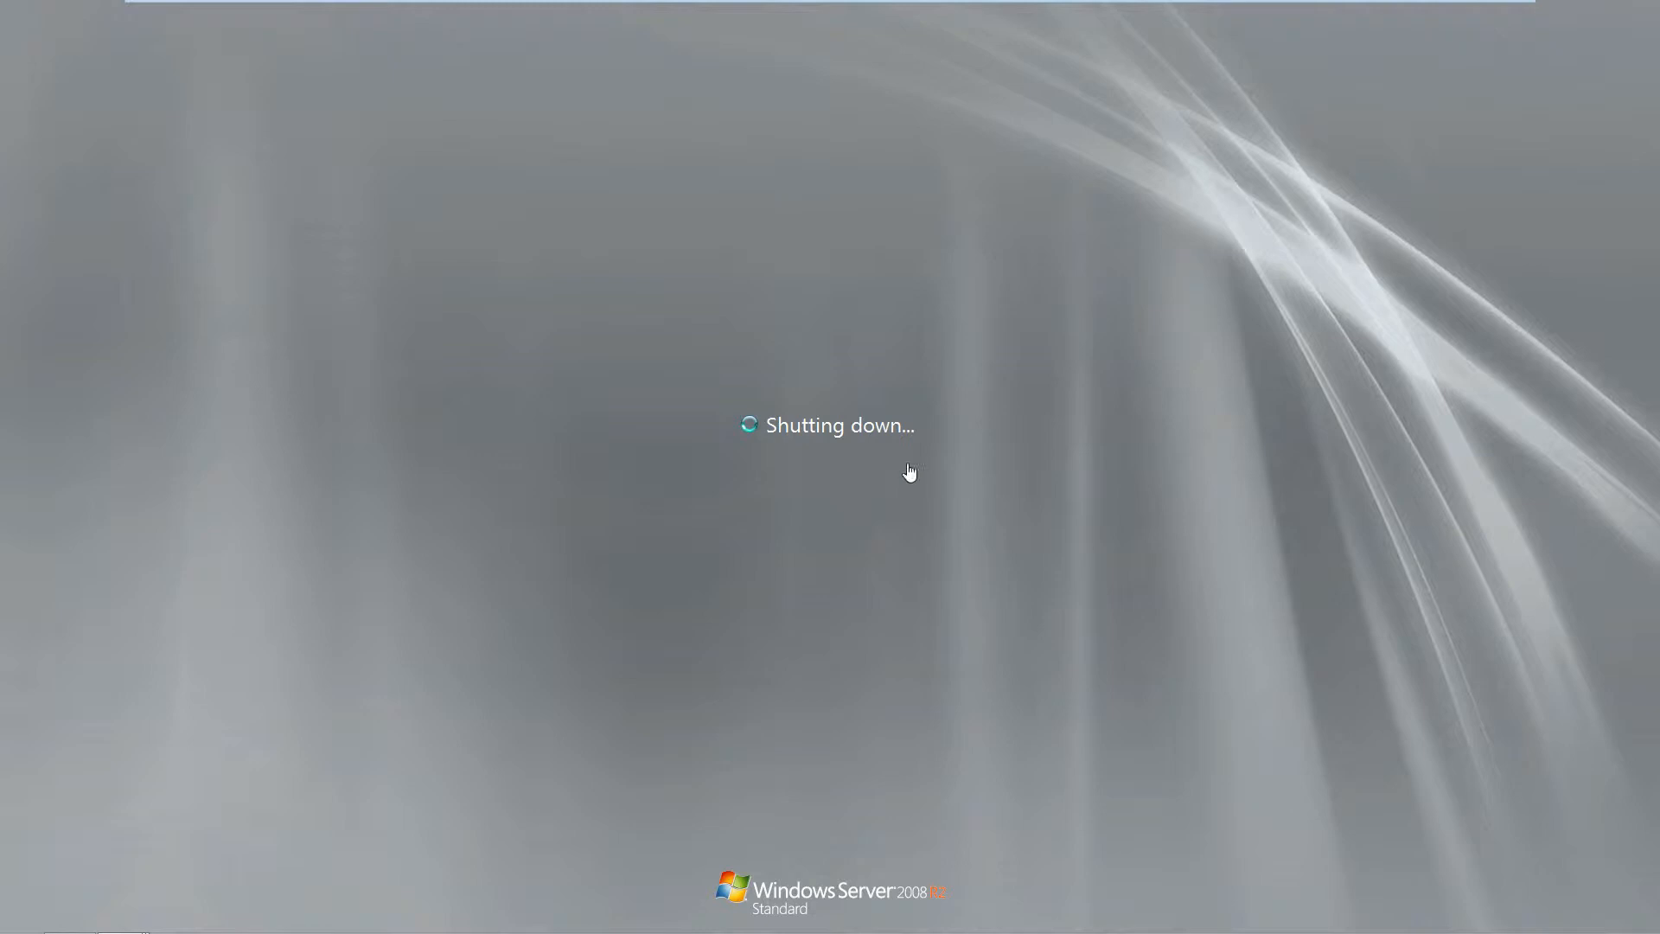
Leave full screen and set VC's Network Adapter 2 to VMnet3, connecting at power on.
{"action": "mouse_move", "coordinate": [545, 9]}
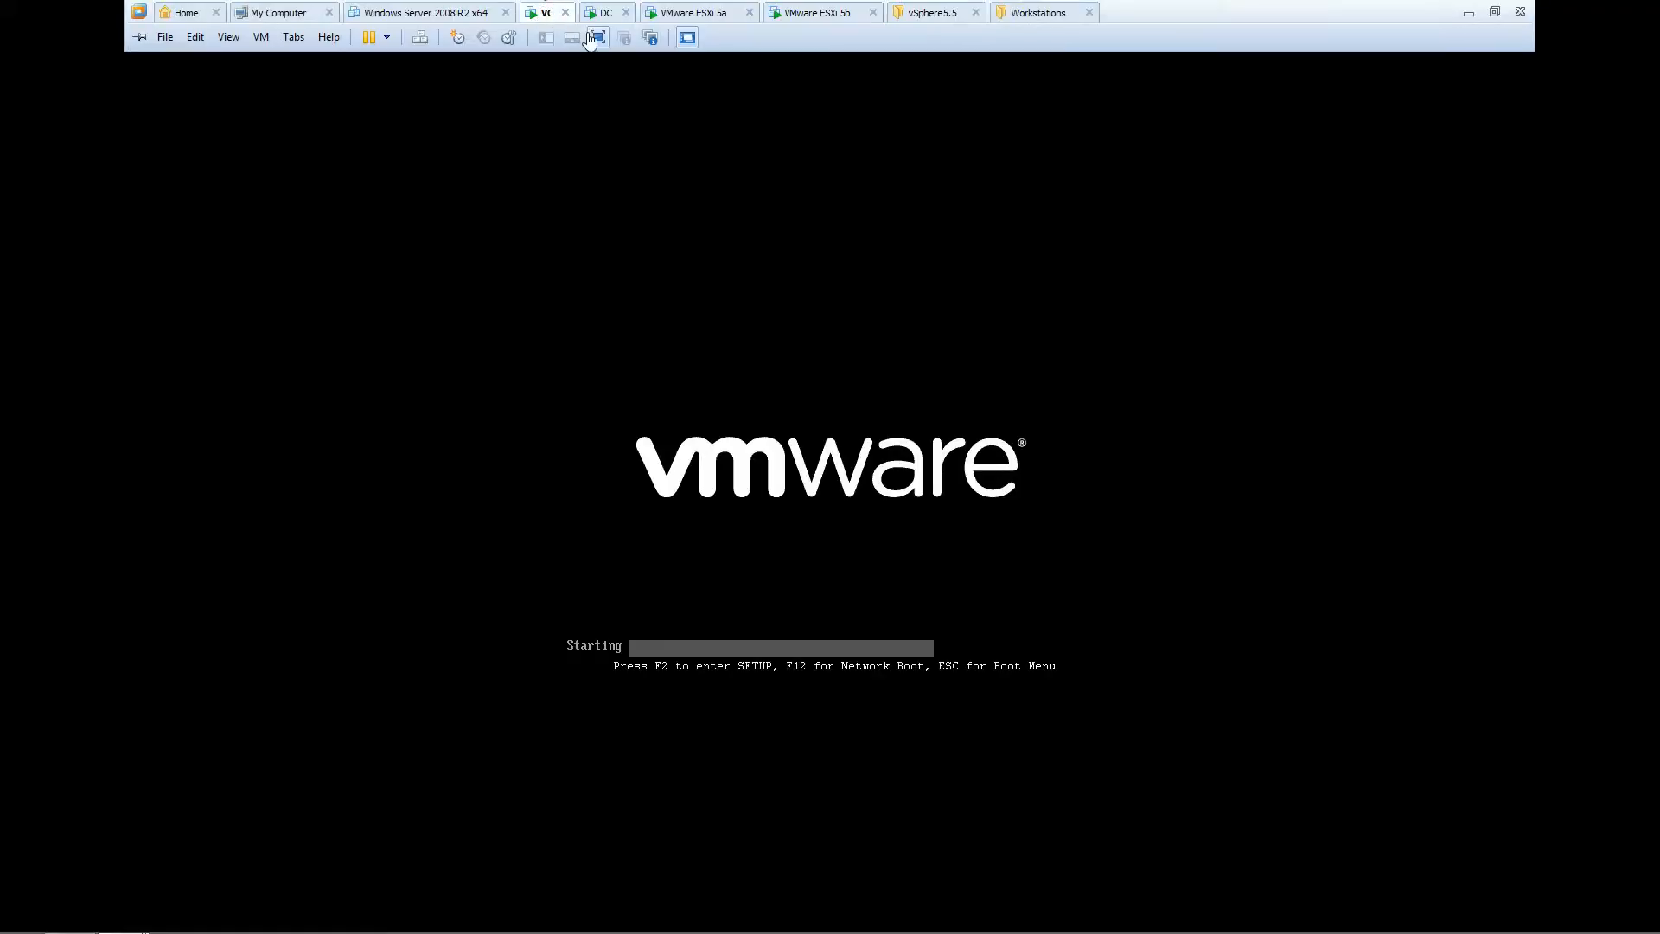
{"action": "left_click", "coordinate": [597, 37]}
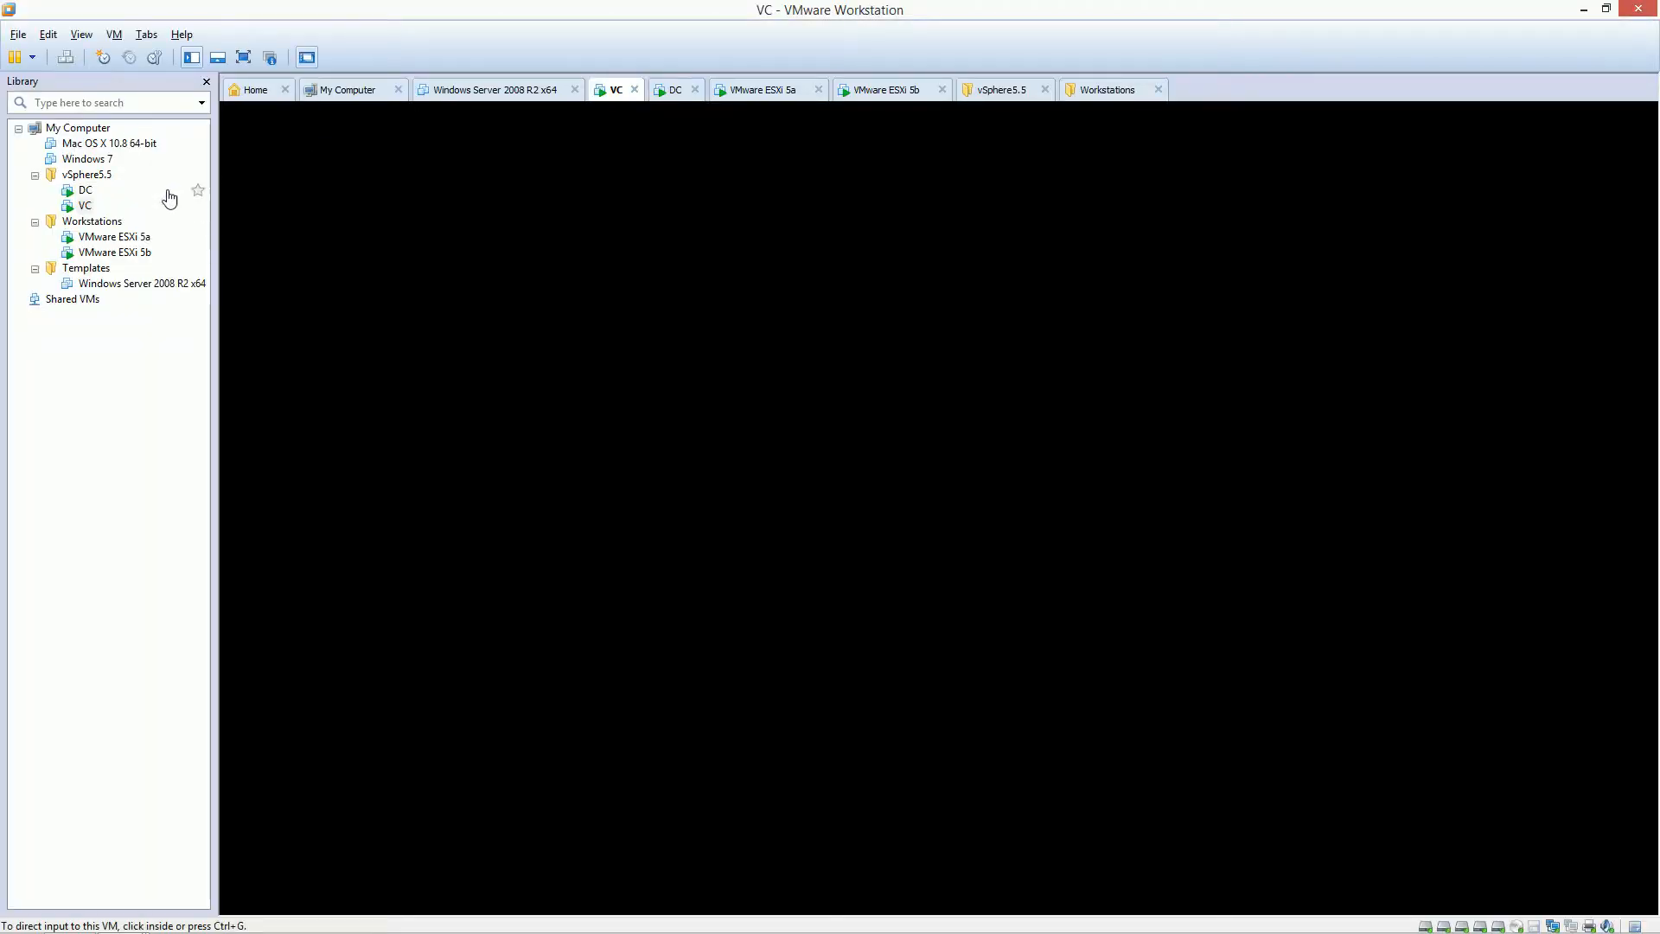
{"action": "right_click", "coordinate": [84, 206]}
{"action": "left_click", "coordinate": [113, 515]}
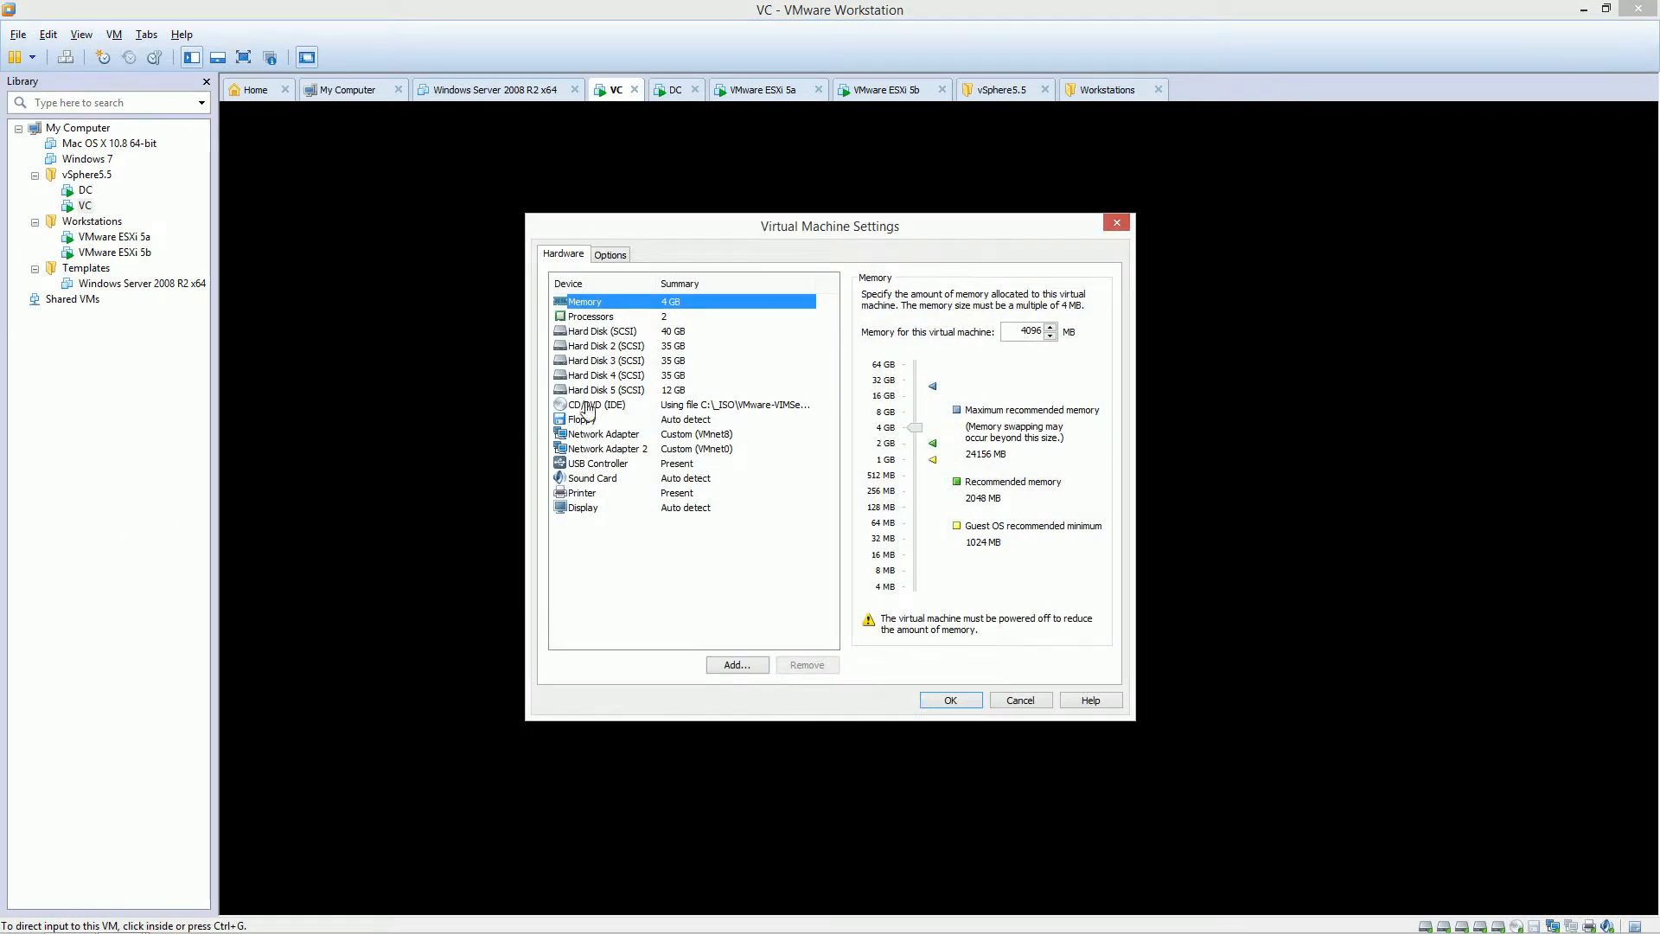
{"action": "left_click", "coordinate": [654, 451]}
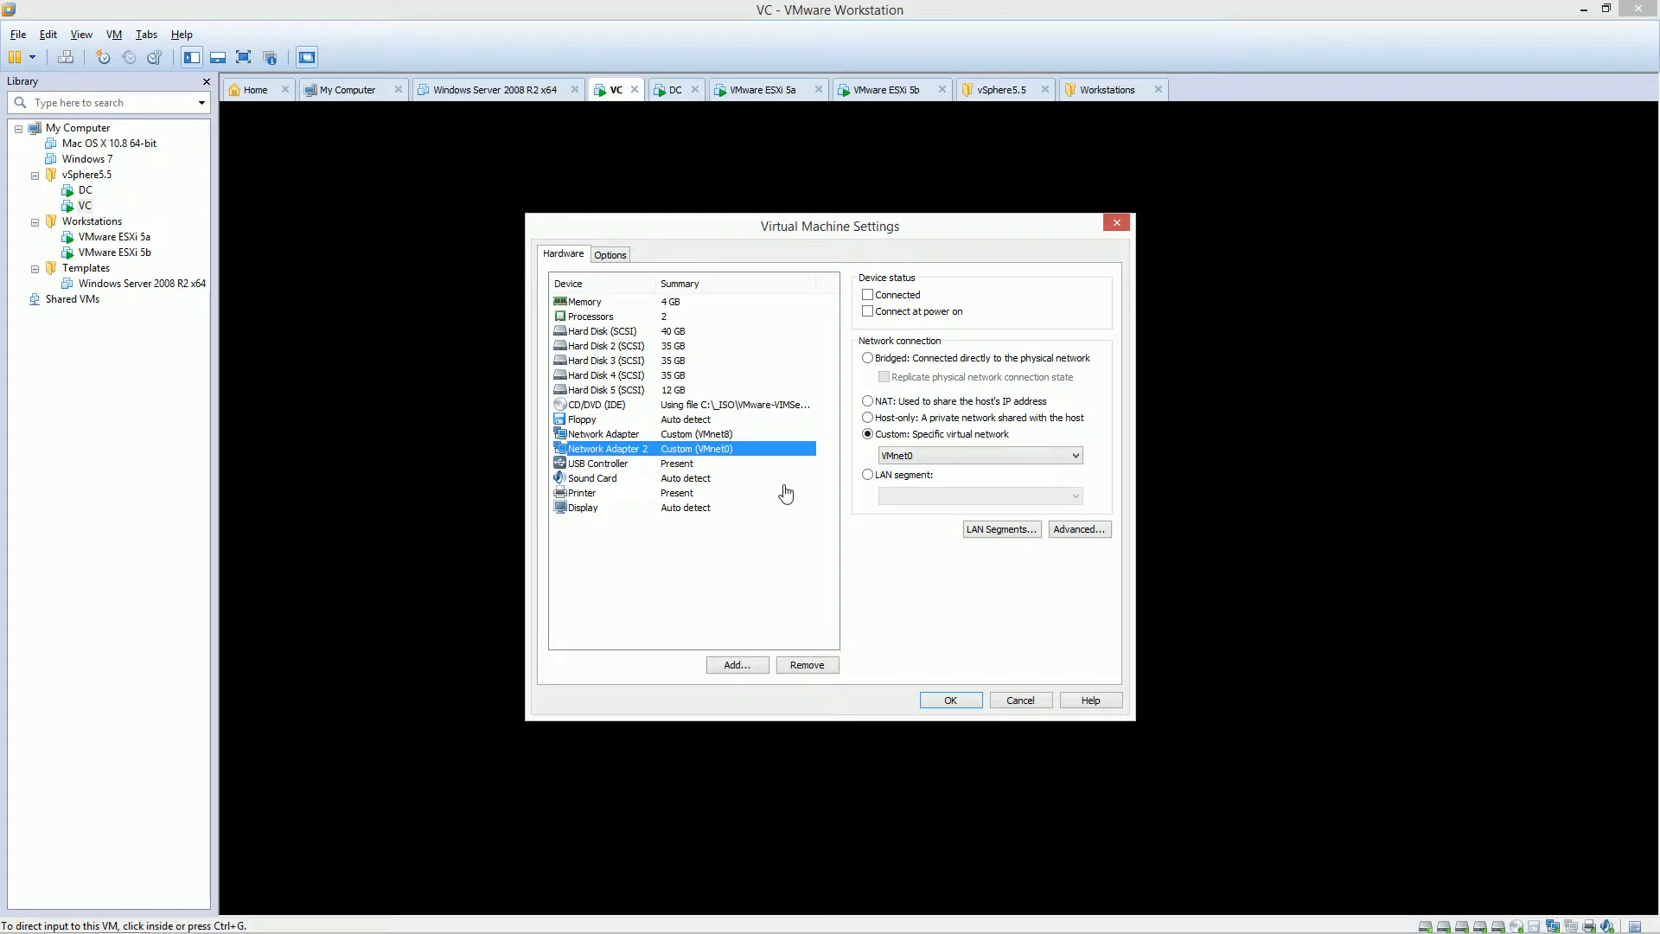
{"action": "left_click", "coordinate": [904, 457]}
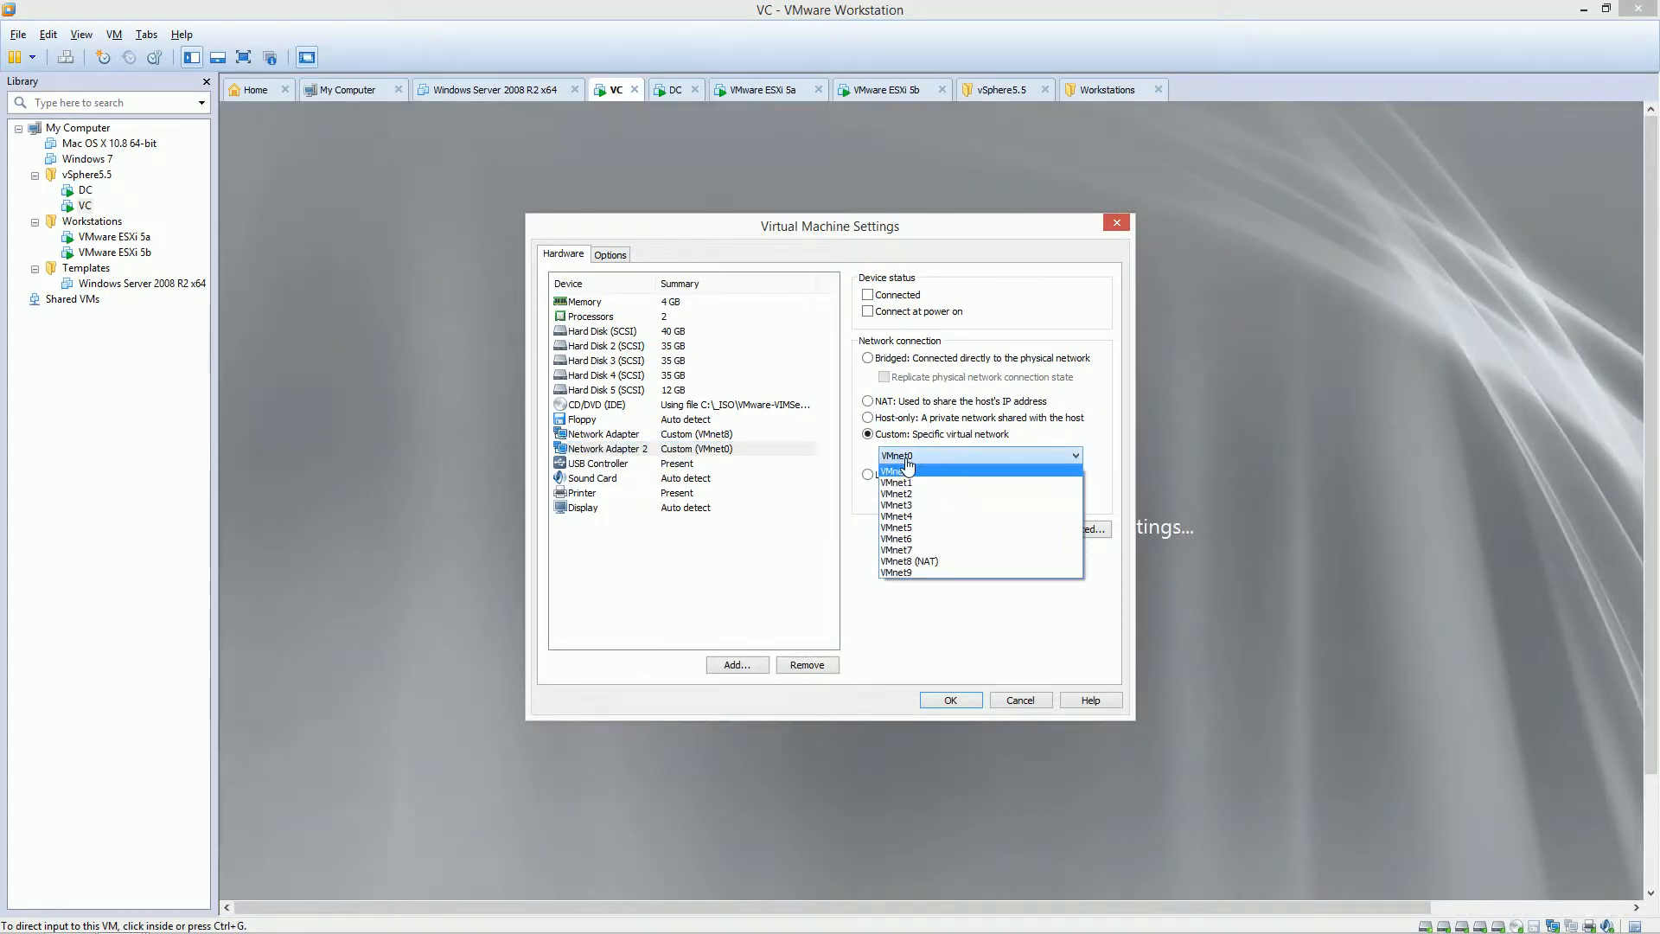
{"action": "left_click", "coordinate": [903, 505]}
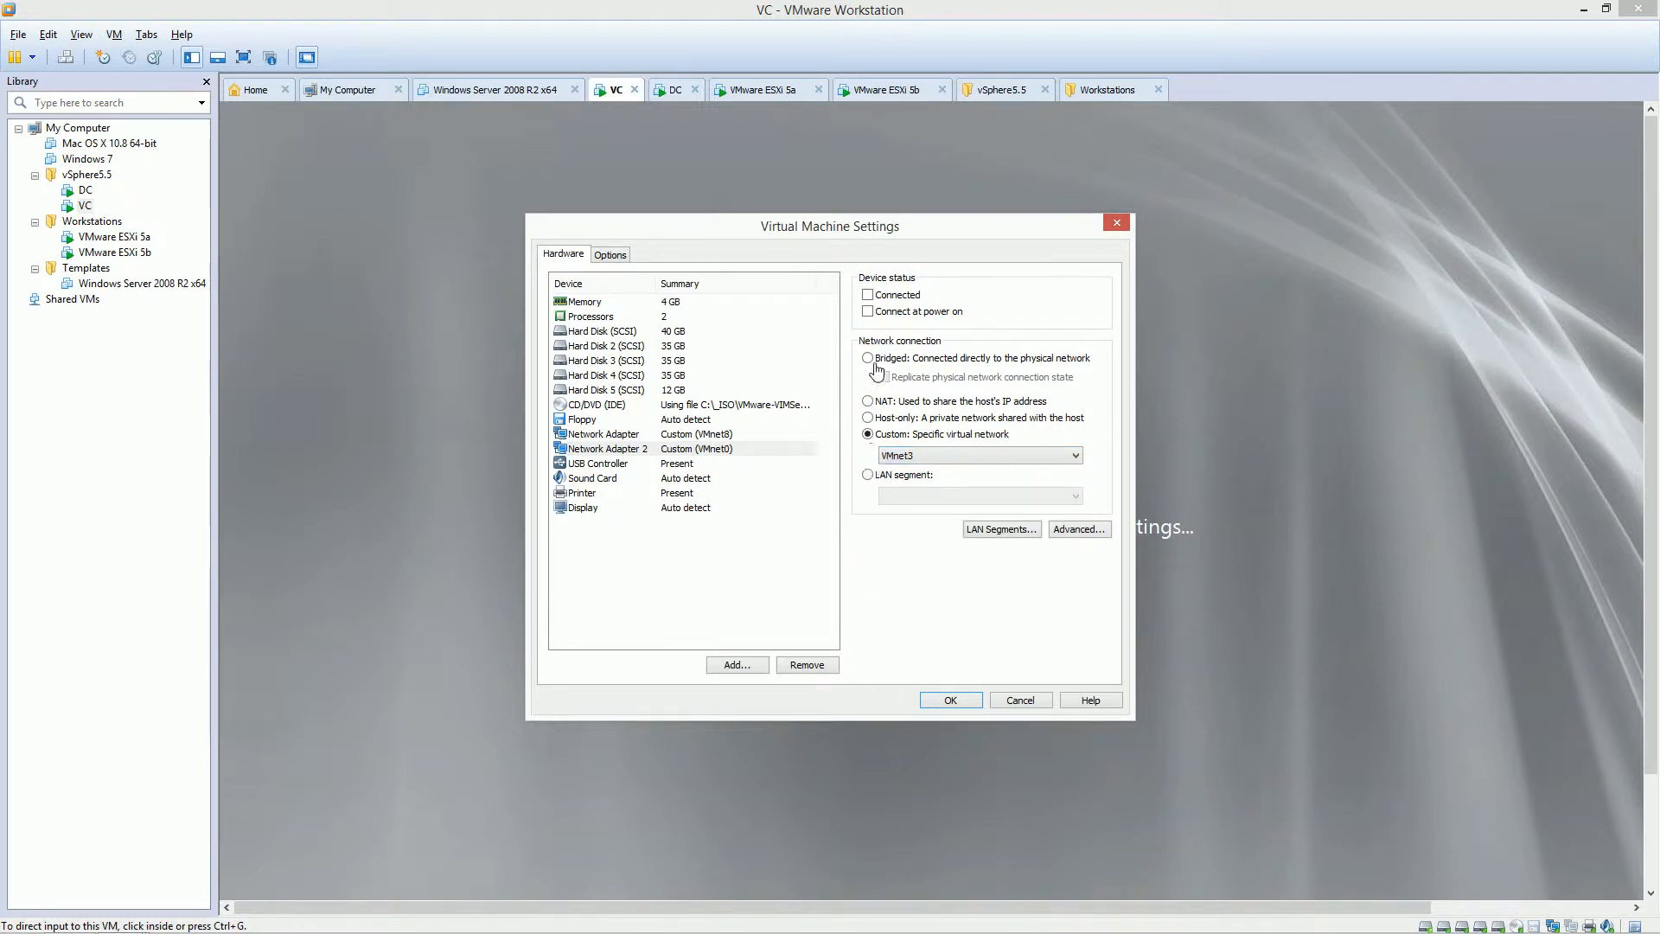
{"action": "left_click", "coordinate": [881, 309]}
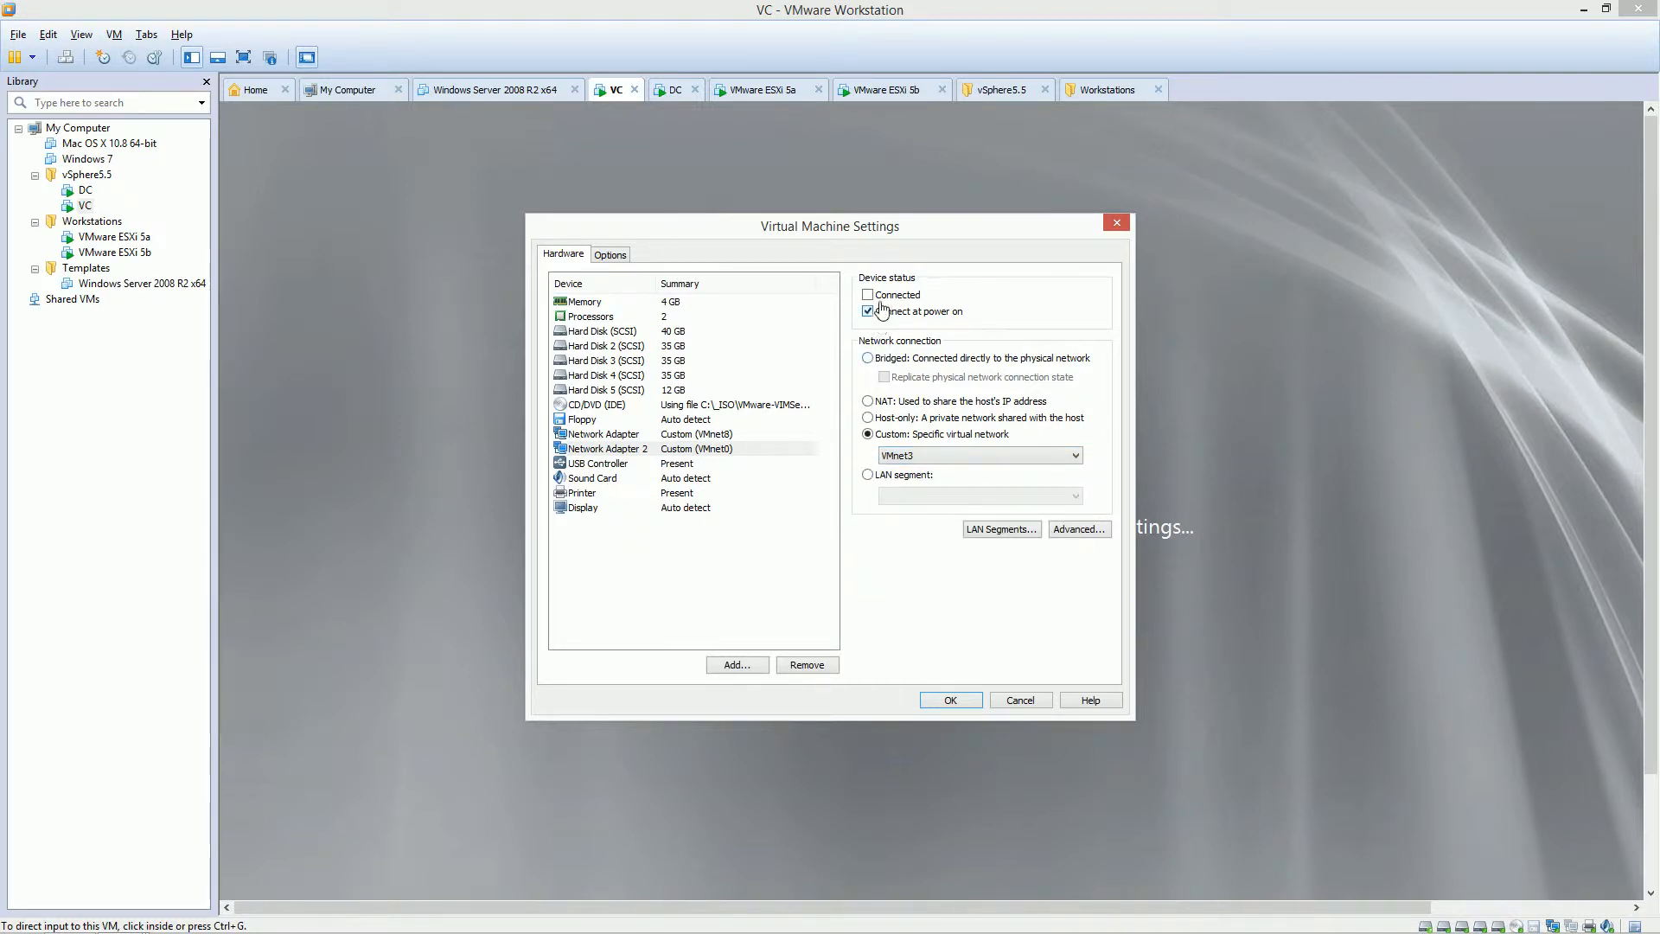
{"action": "left_click", "coordinate": [942, 701]}
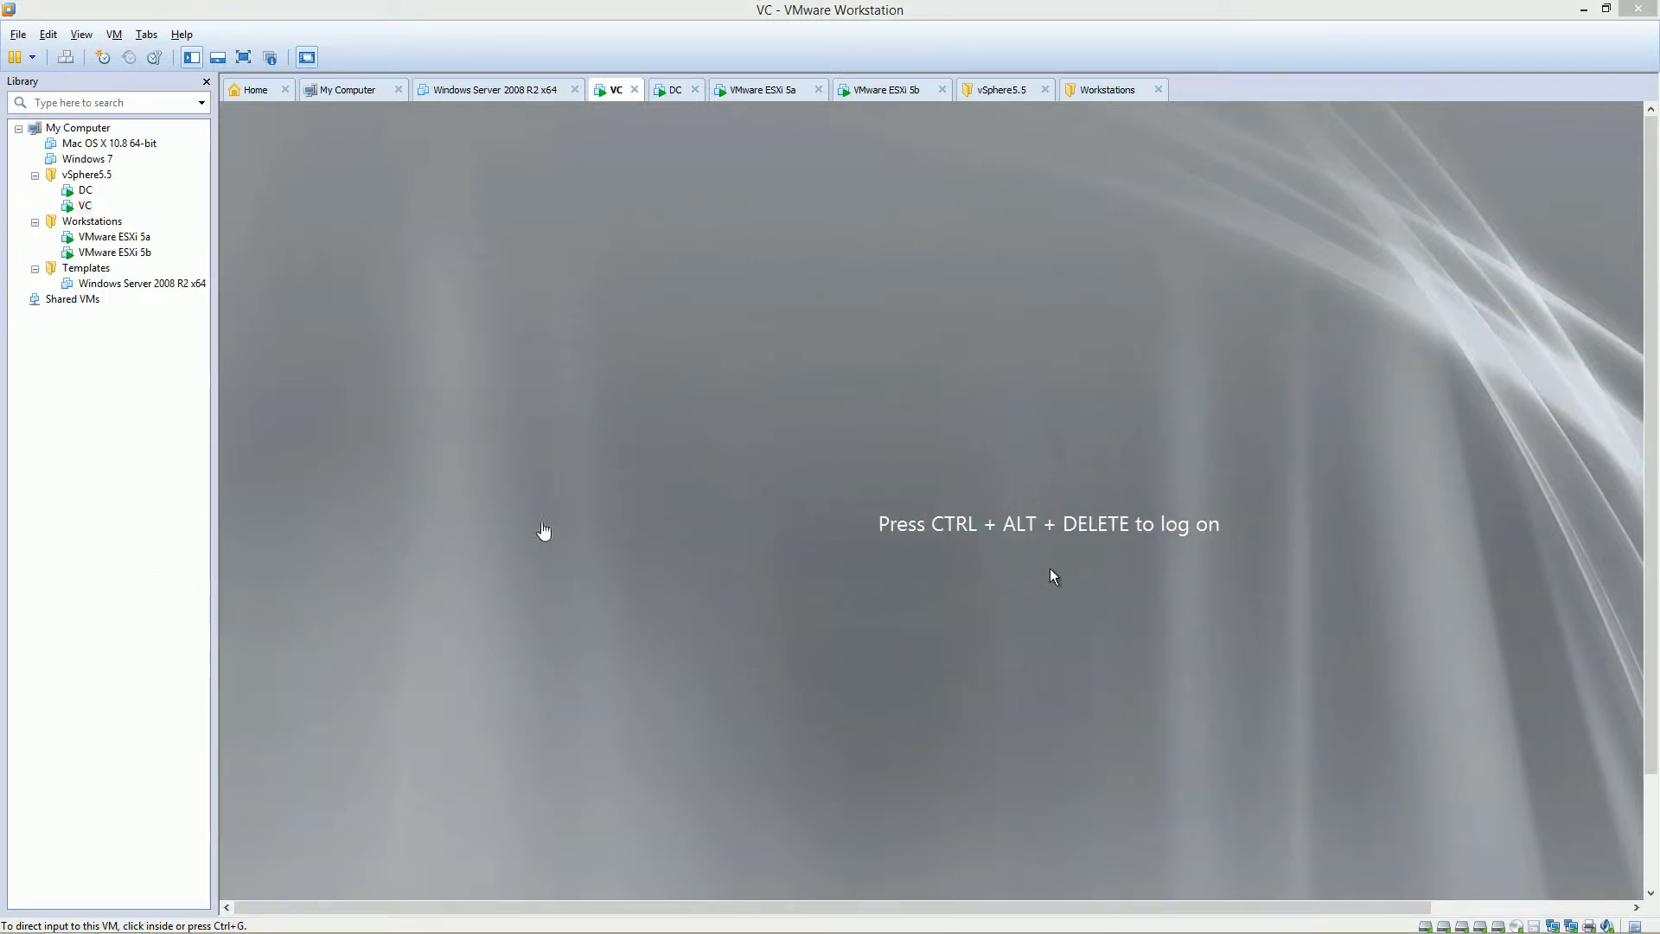
Send Ctrl+Alt+Del, log on in full screen with the administrator password, and cancel Windows Activation.
{"action": "left_click", "coordinate": [575, 517]}
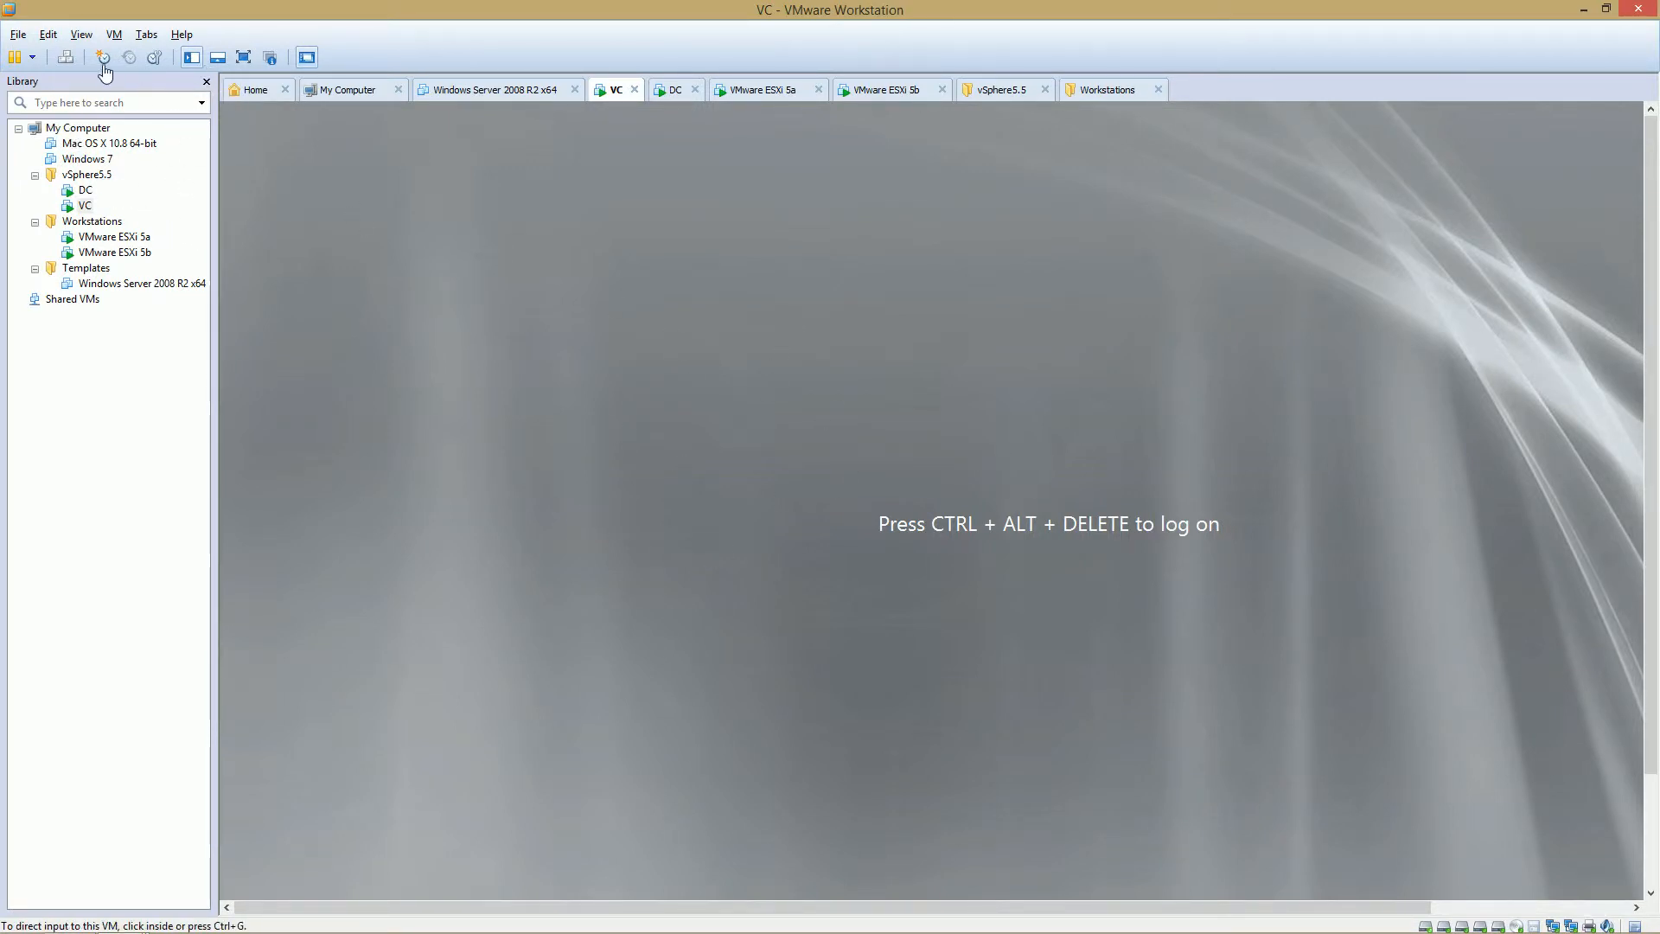
{"action": "left_click", "coordinate": [68, 60]}
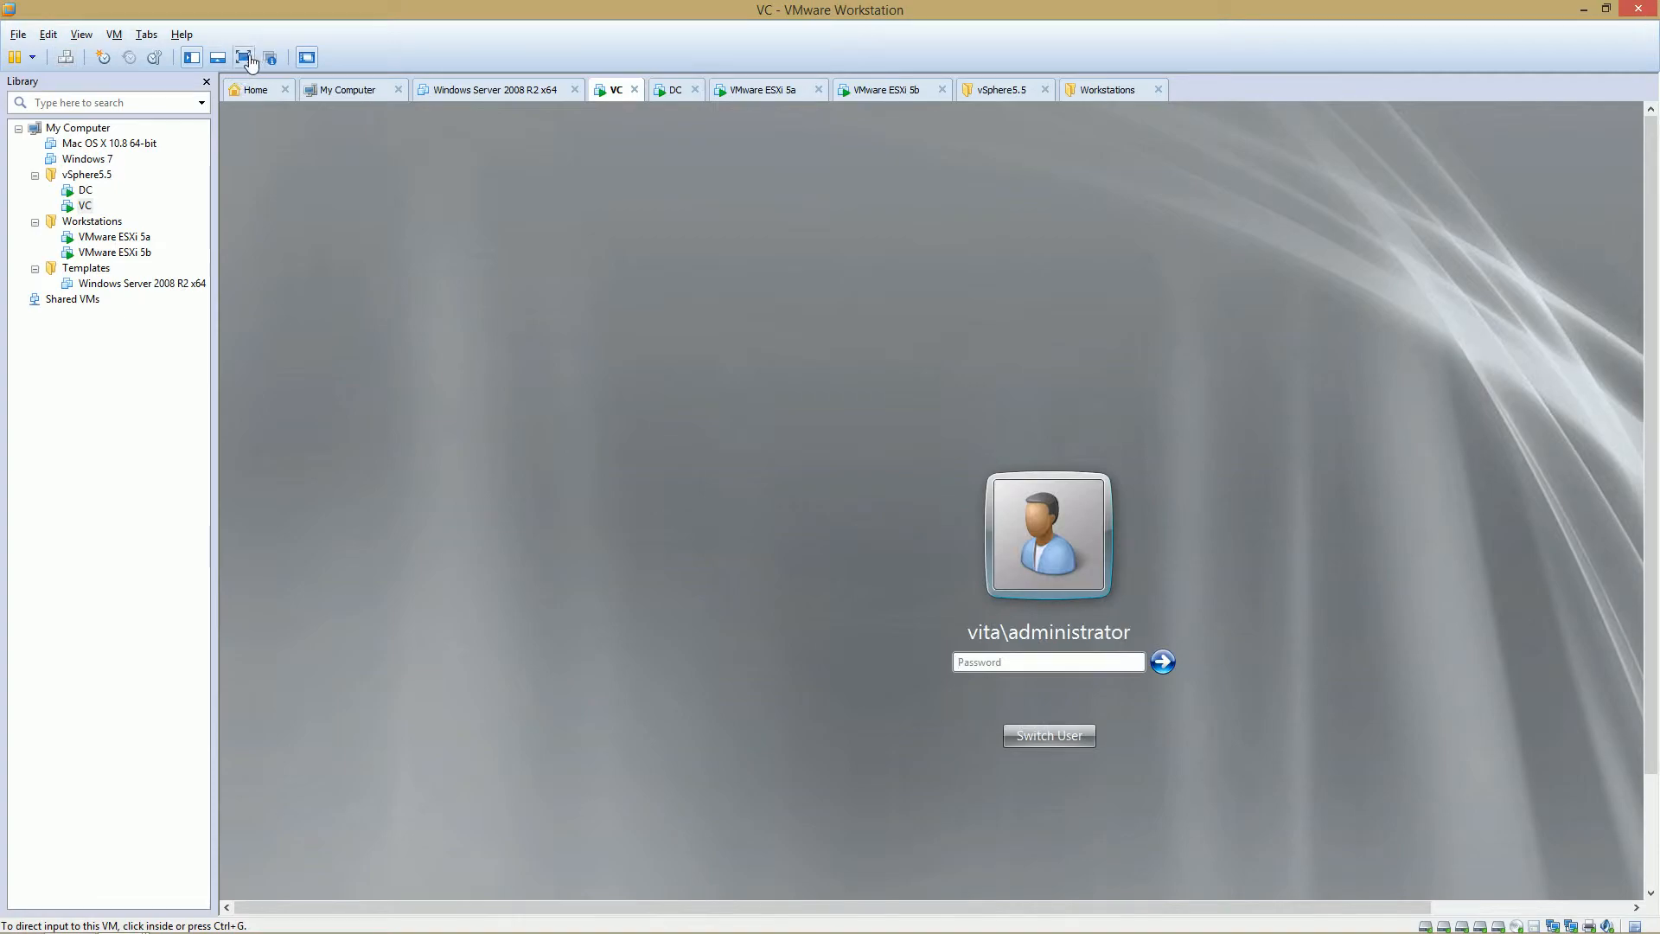
{"action": "left_click", "coordinate": [242, 57]}
{"action": "left_click", "coordinate": [785, 569]}
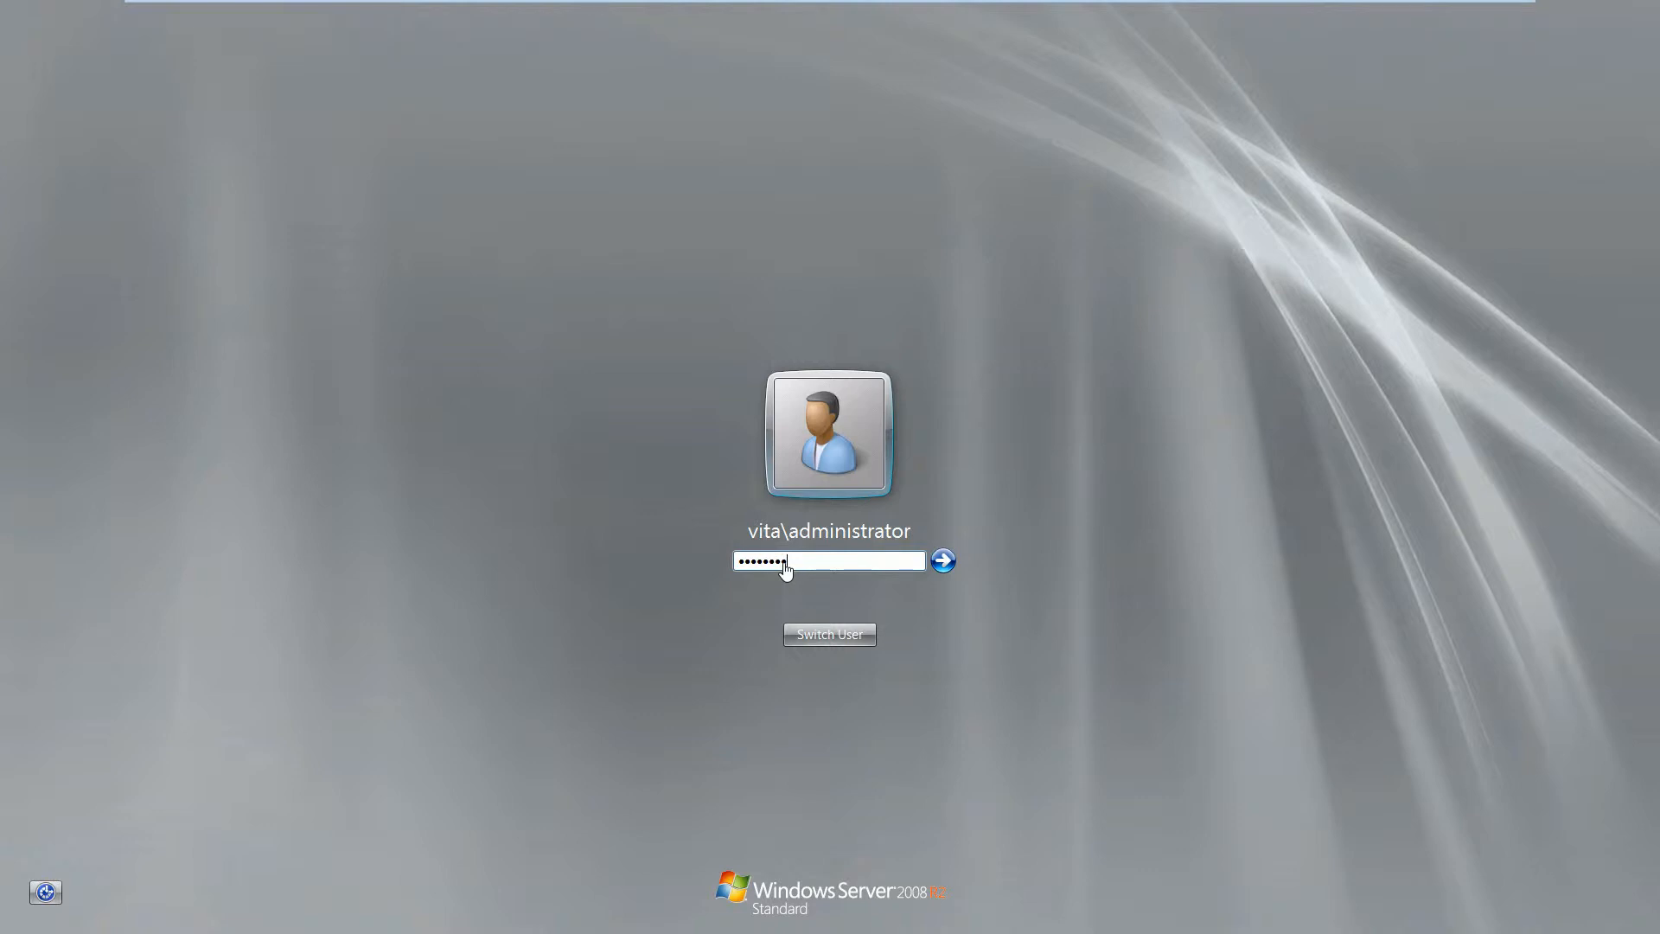
{"action": "key", "text": "Return"}
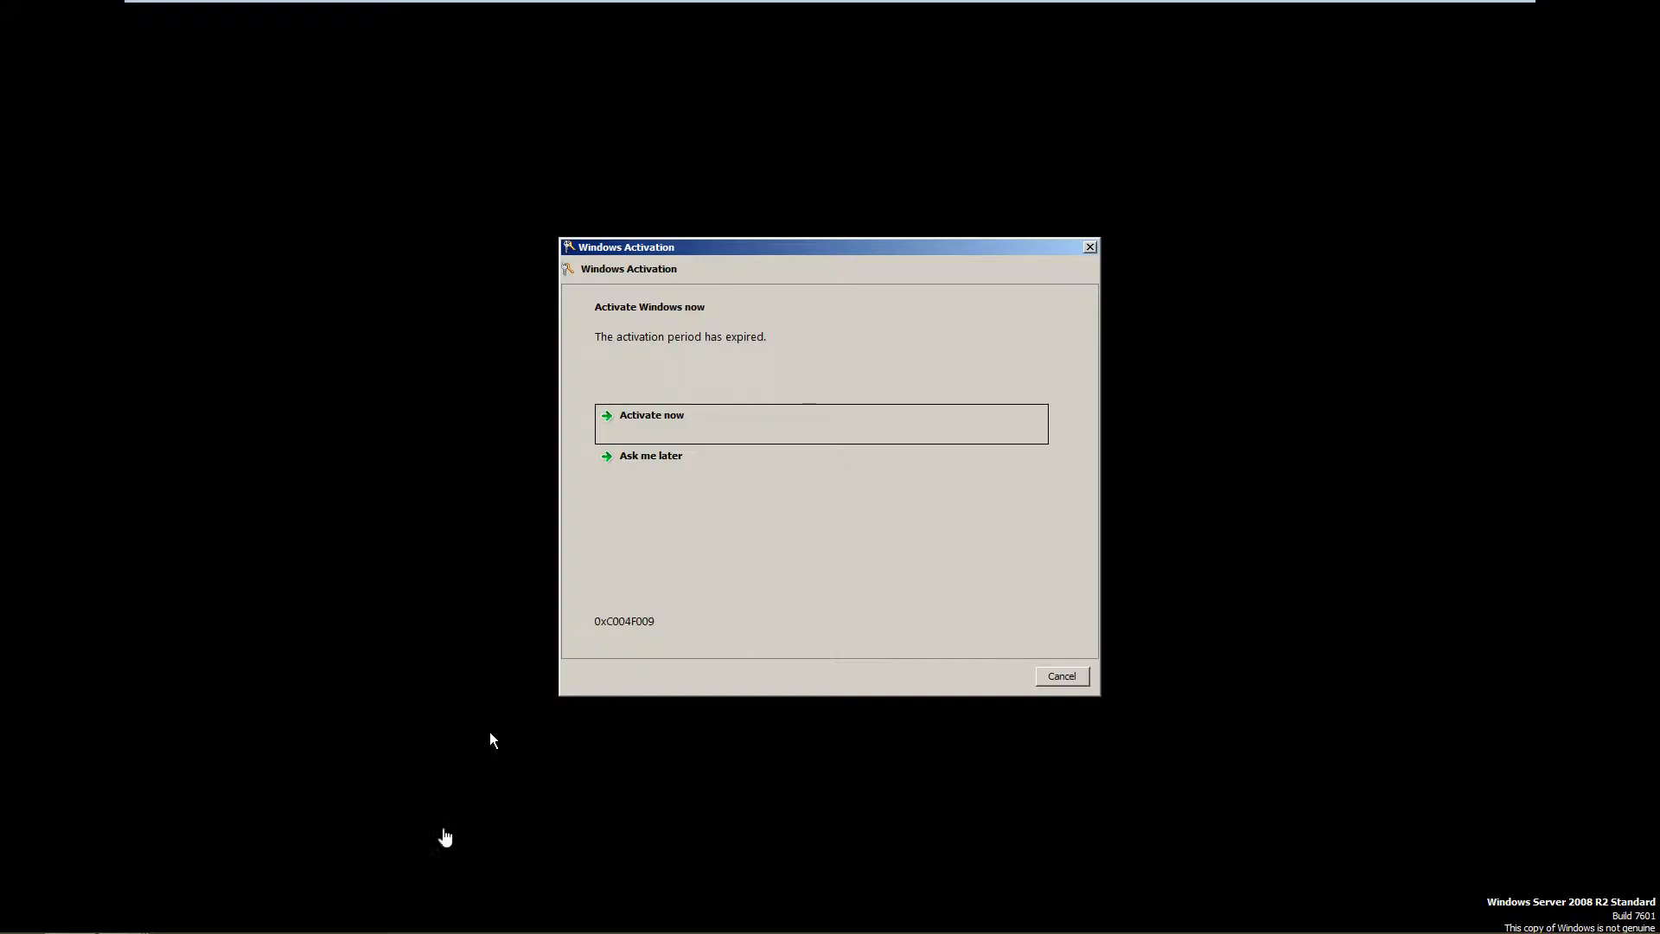
{"action": "left_click", "coordinate": [1062, 675]}
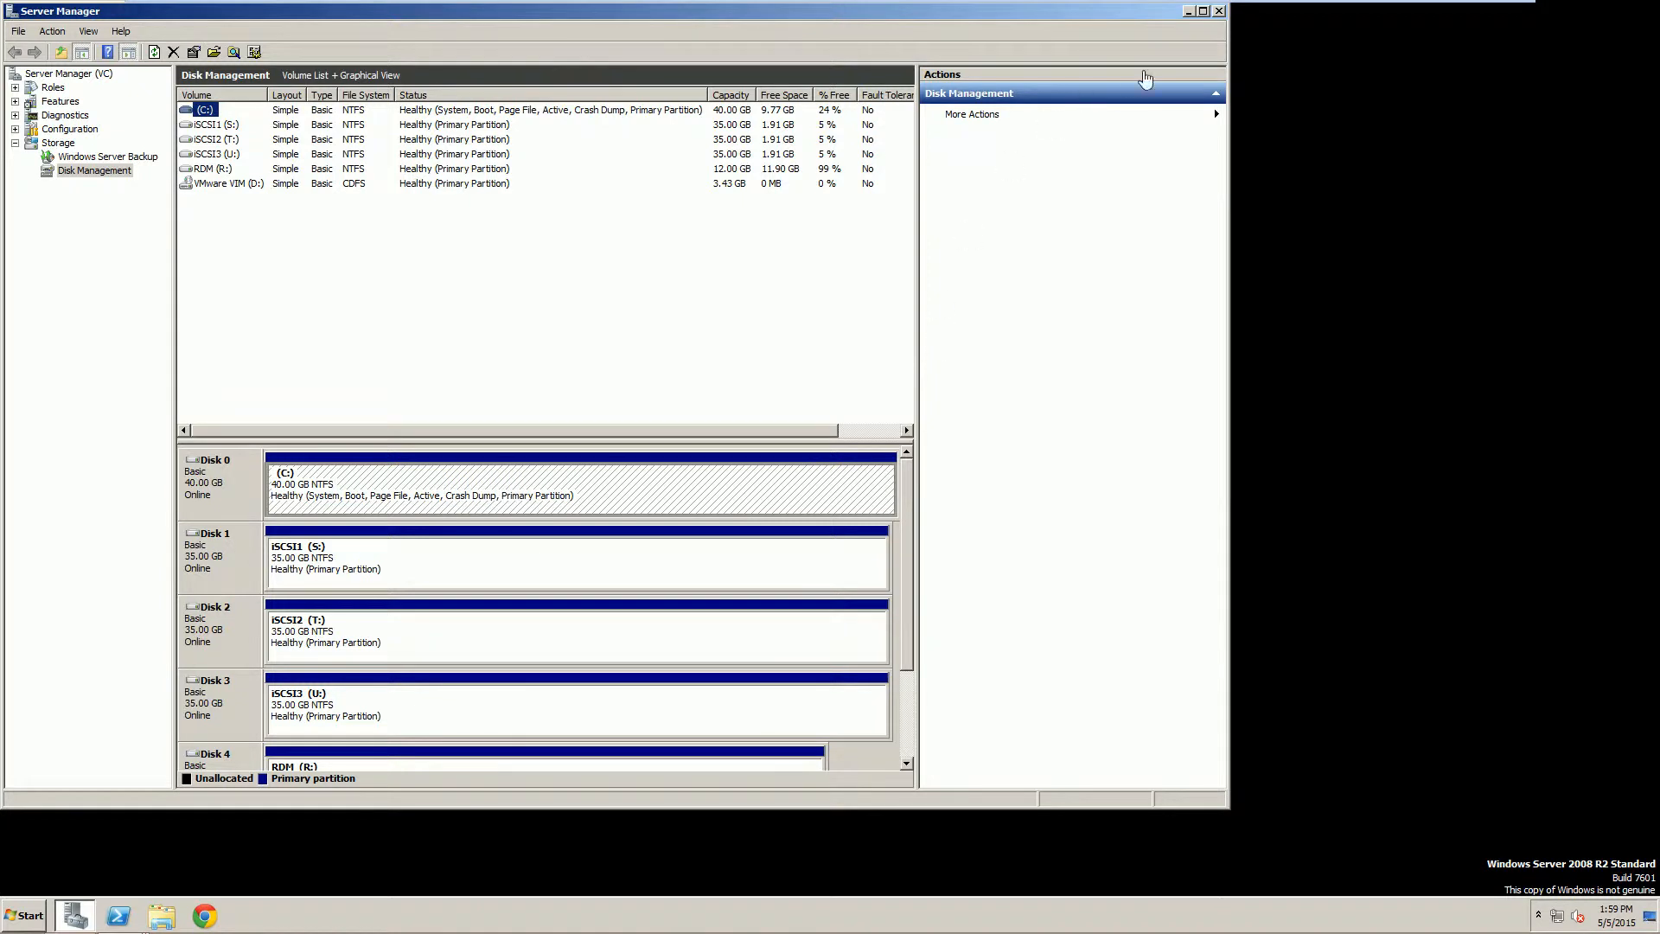
Close Server Manager and launch the StarWind Management Console from the desktop.
{"action": "left_click", "coordinate": [1219, 11]}
{"action": "double_click", "coordinate": [39, 389]}
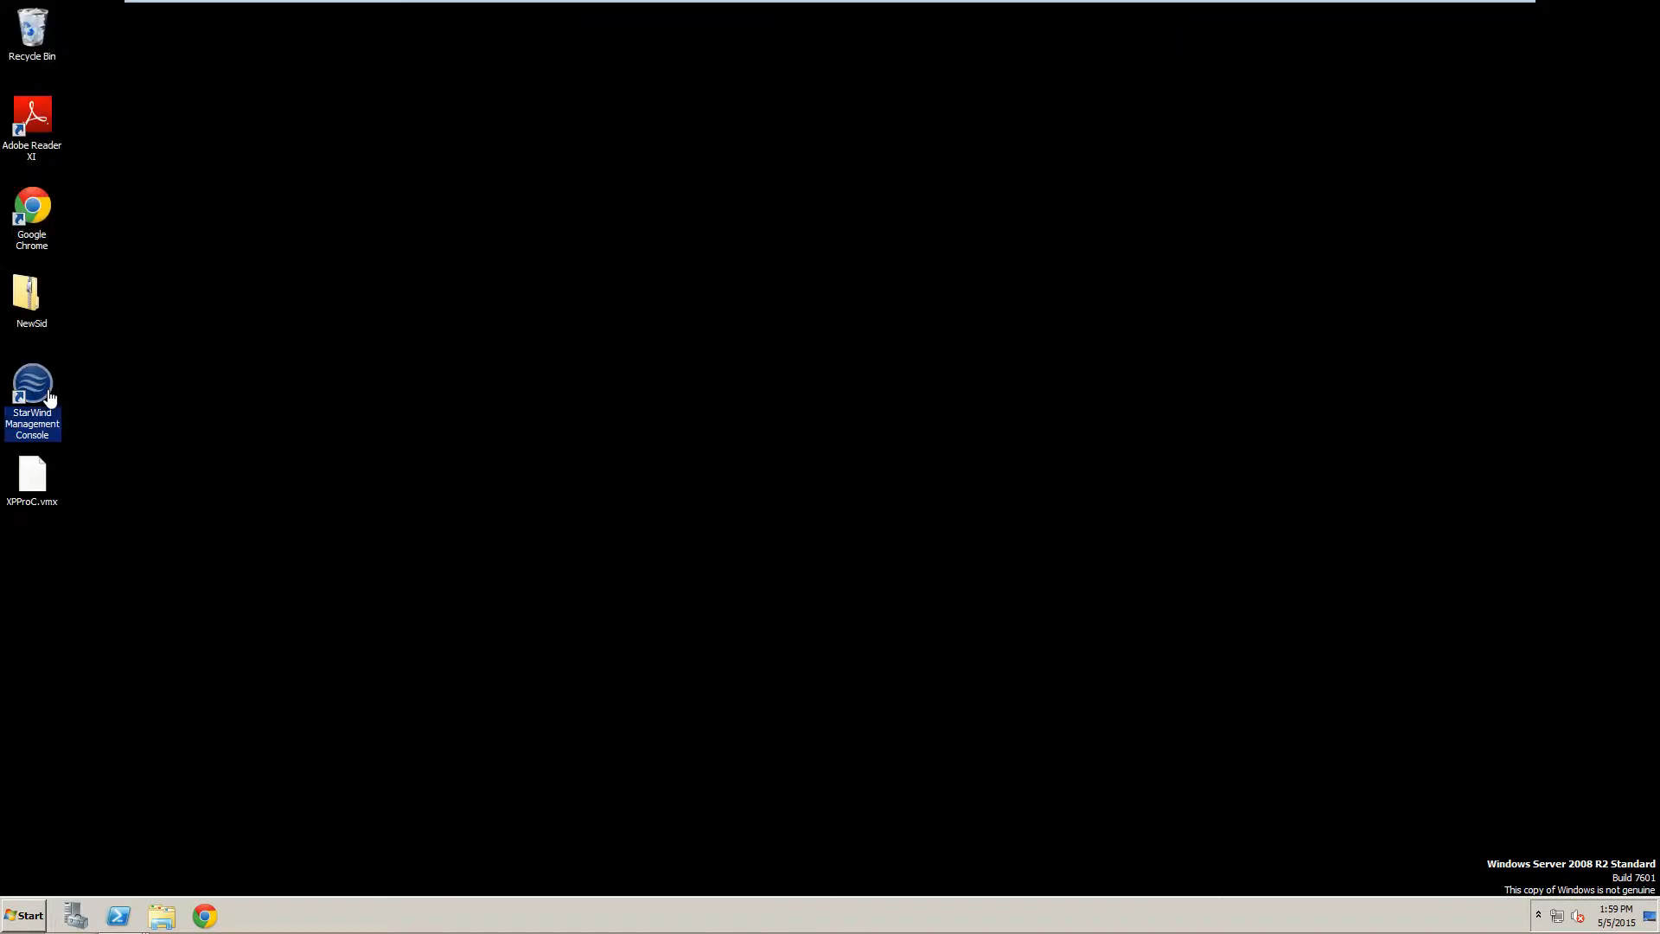
Try twice to connect StarWind to VC.VITA.LOCAL, dismissing each Connection Failed error.
{"action": "left_click", "coordinate": [327, 282]}
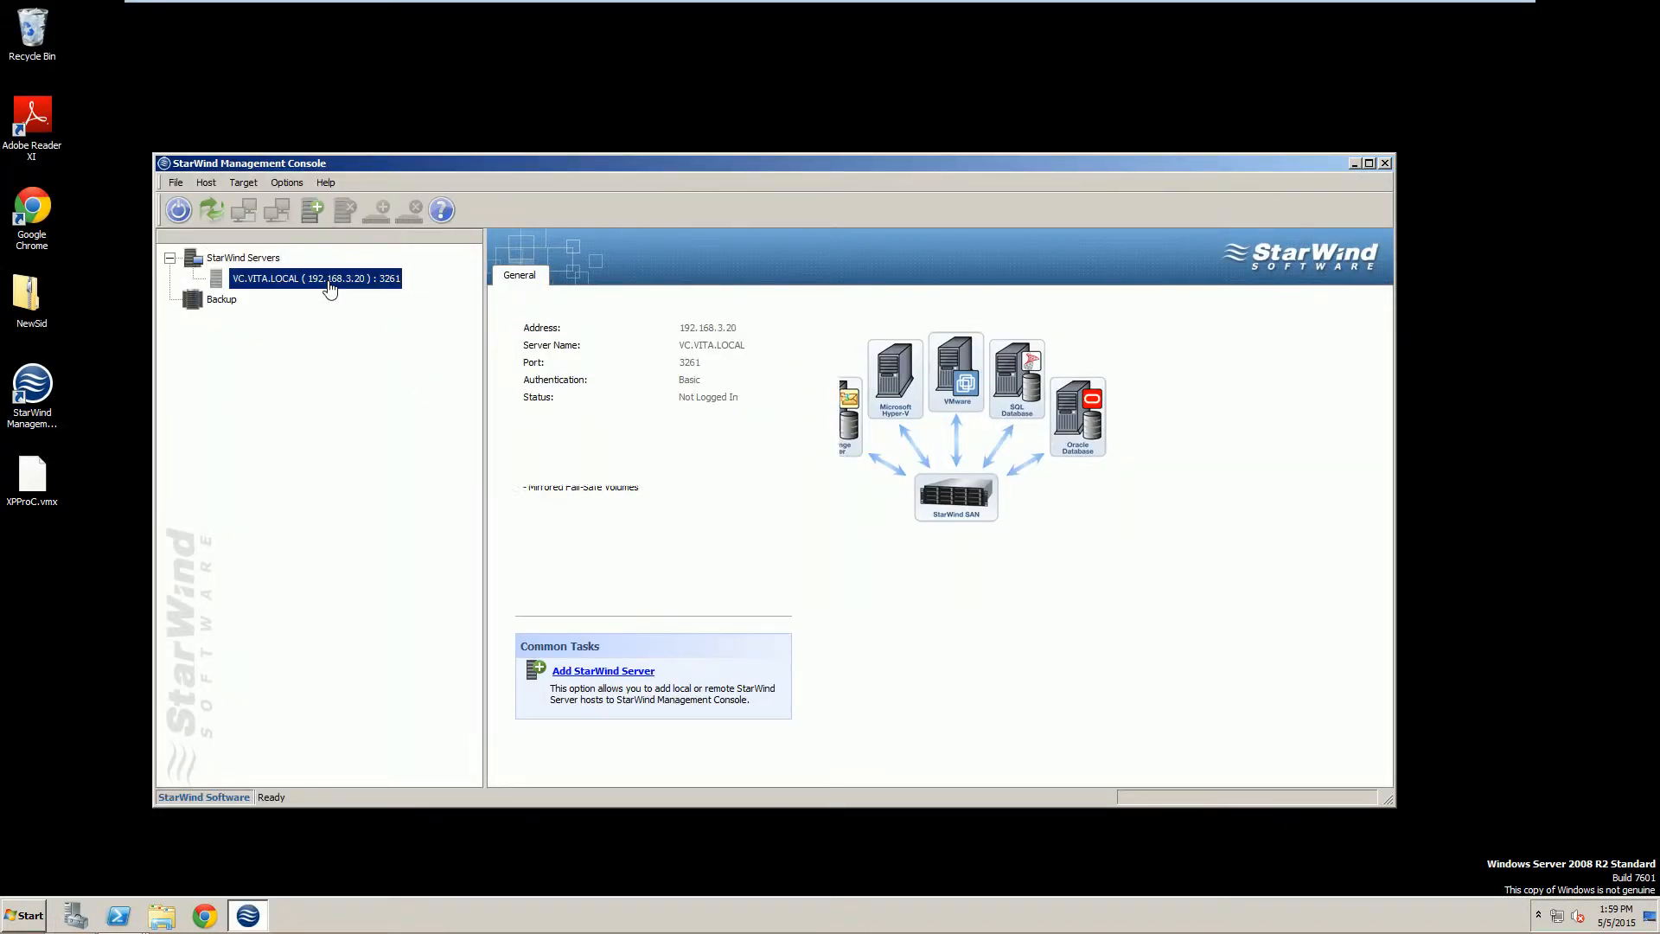
{"action": "left_click", "coordinate": [573, 638]}
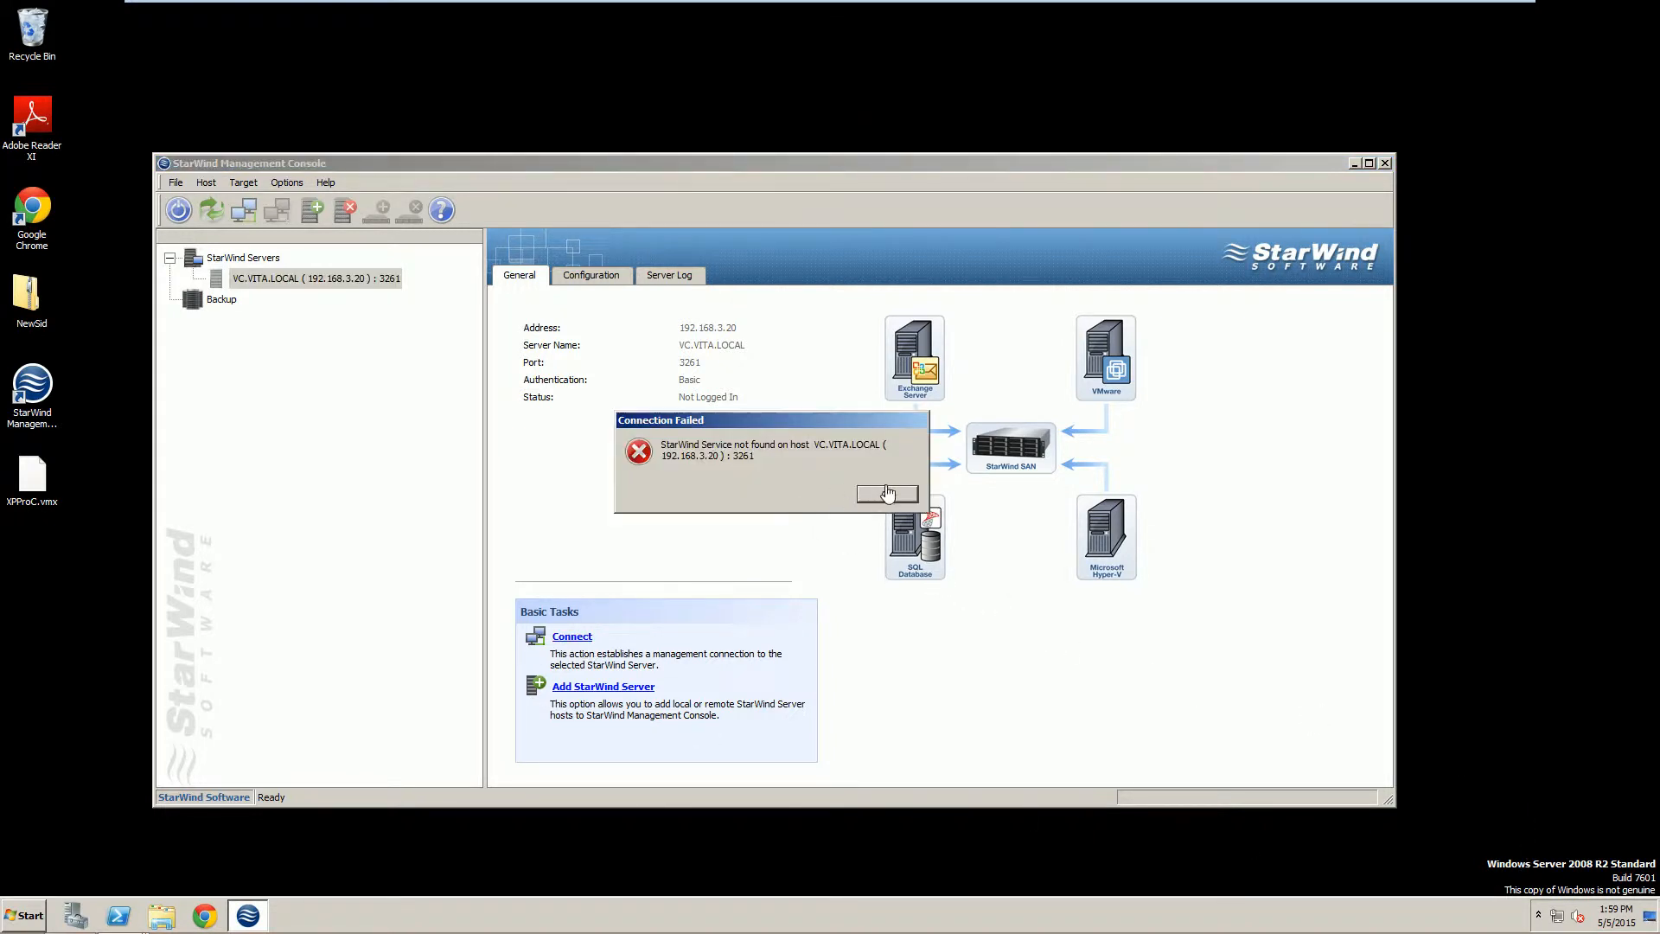
{"action": "left_click", "coordinate": [887, 493]}
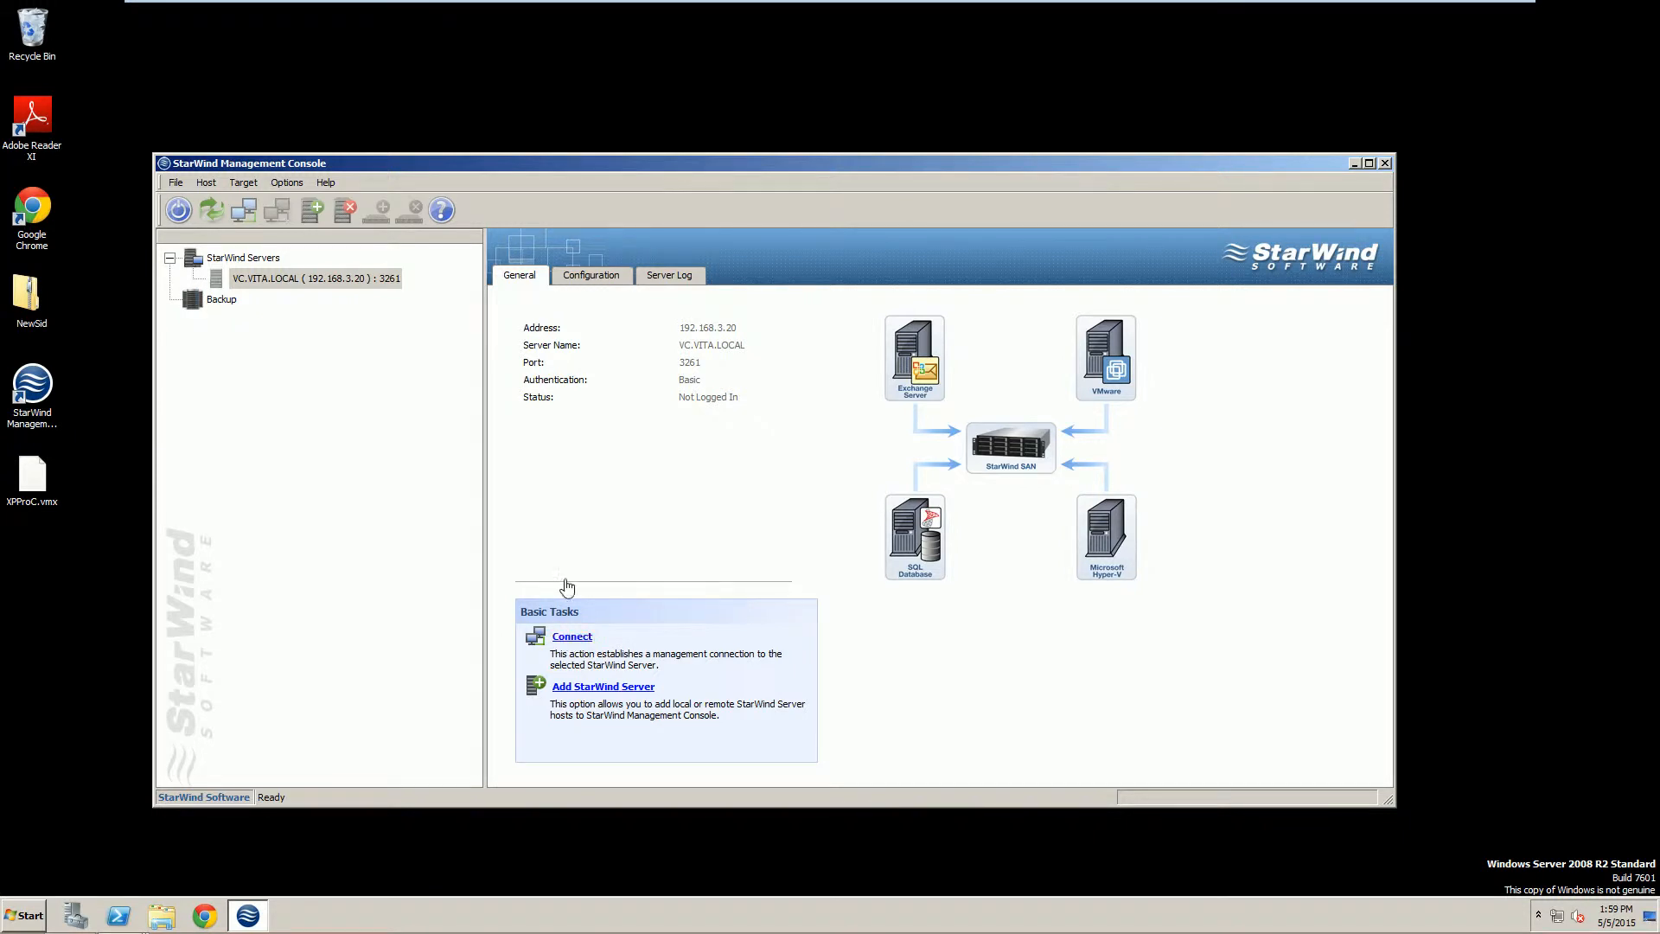
{"action": "left_click", "coordinate": [571, 638]}
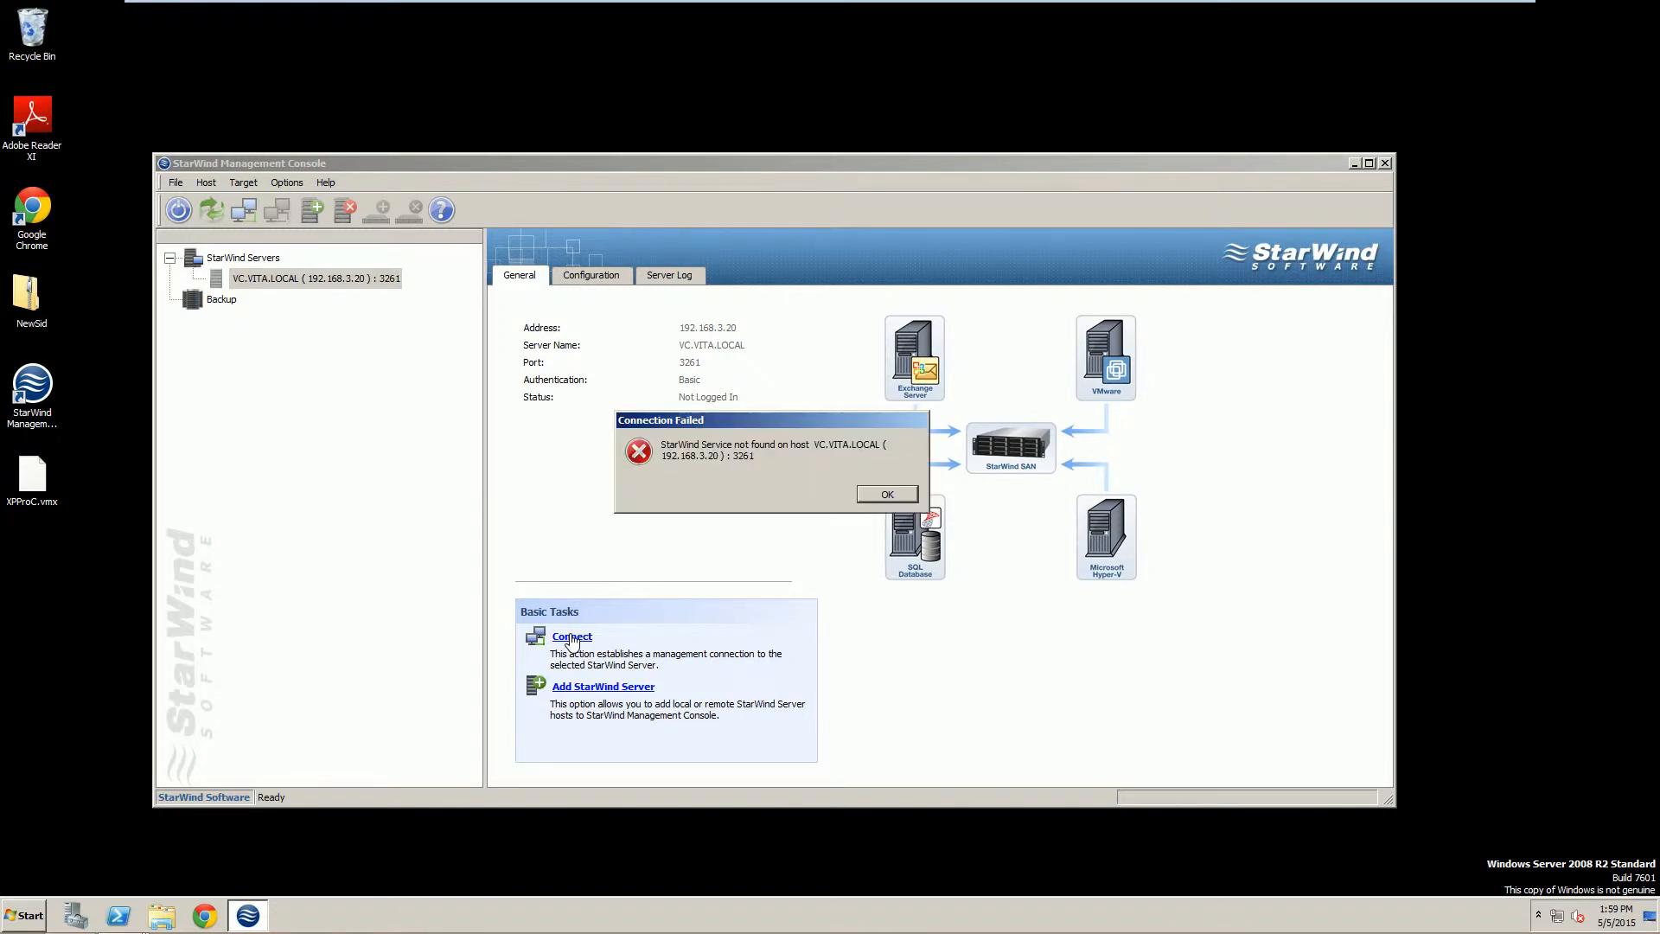
{"action": "left_click", "coordinate": [867, 498]}
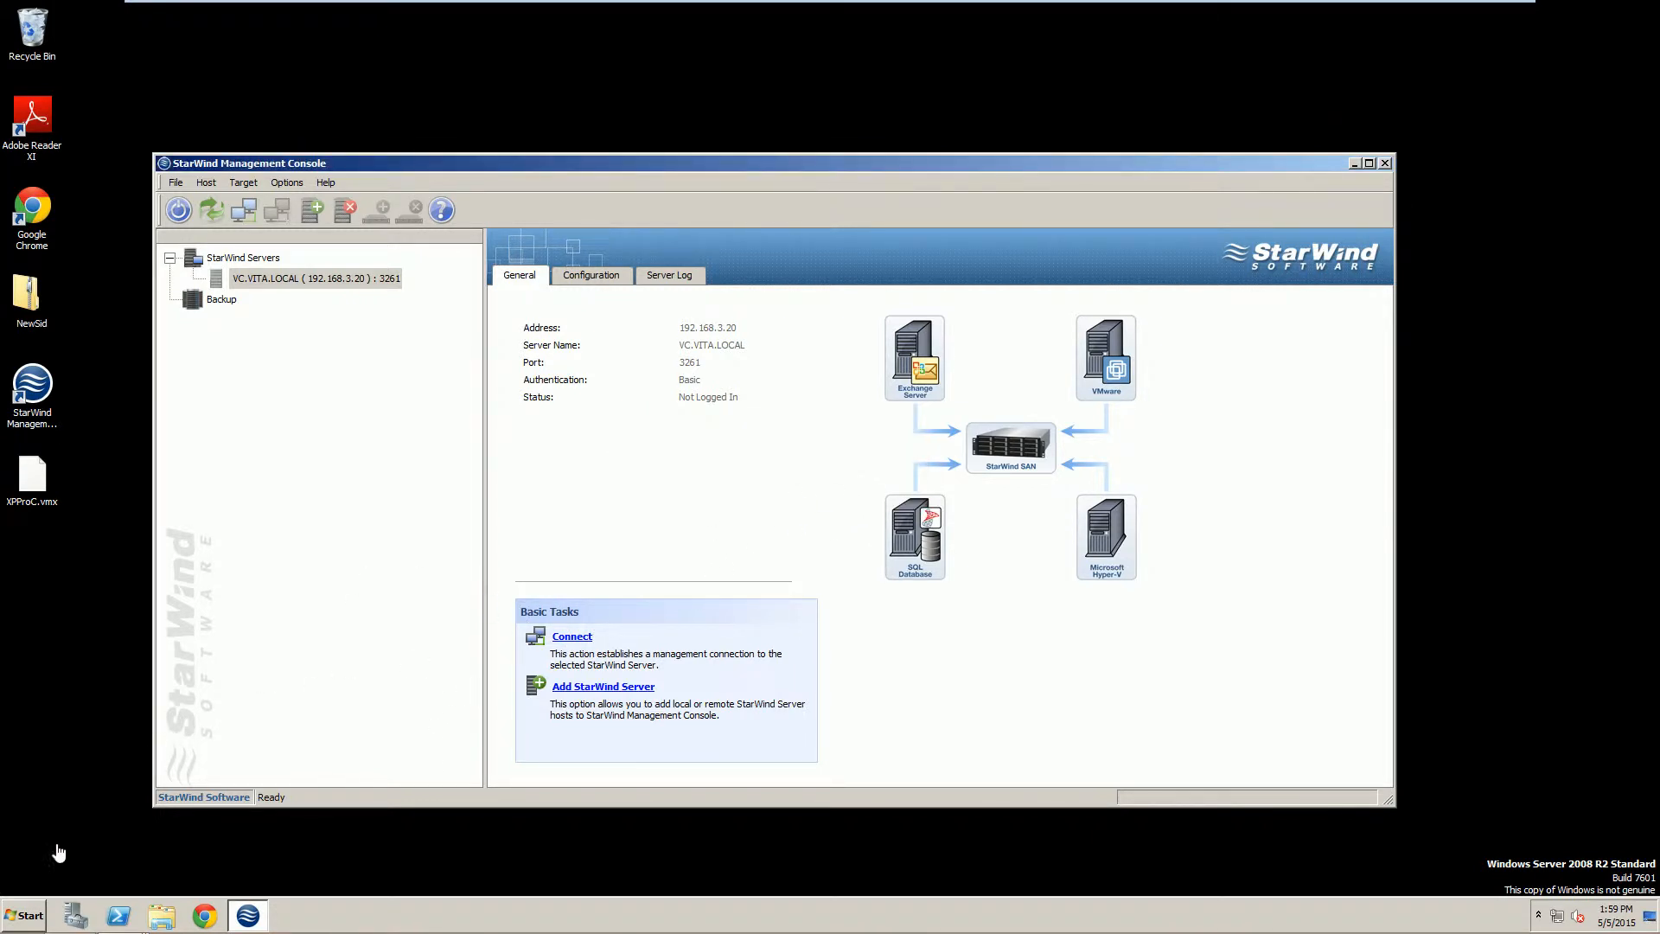
{"action": "left_click", "coordinate": [22, 916]}
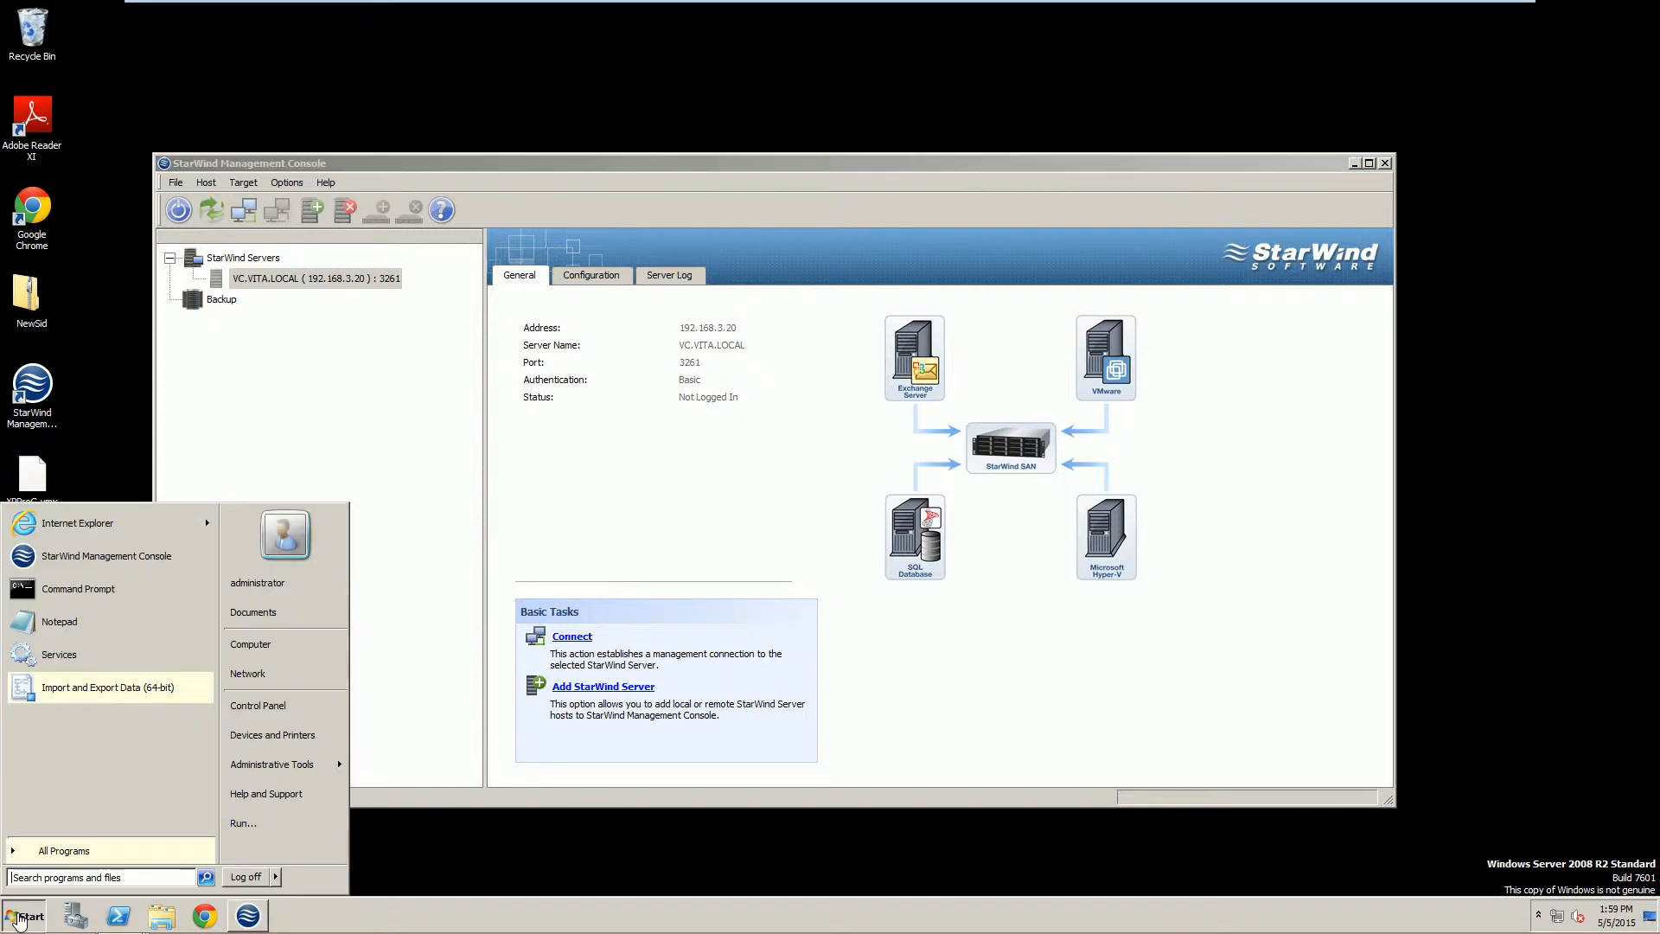
{"action": "left_click", "coordinate": [50, 852]}
{"action": "left_click", "coordinate": [42, 715]}
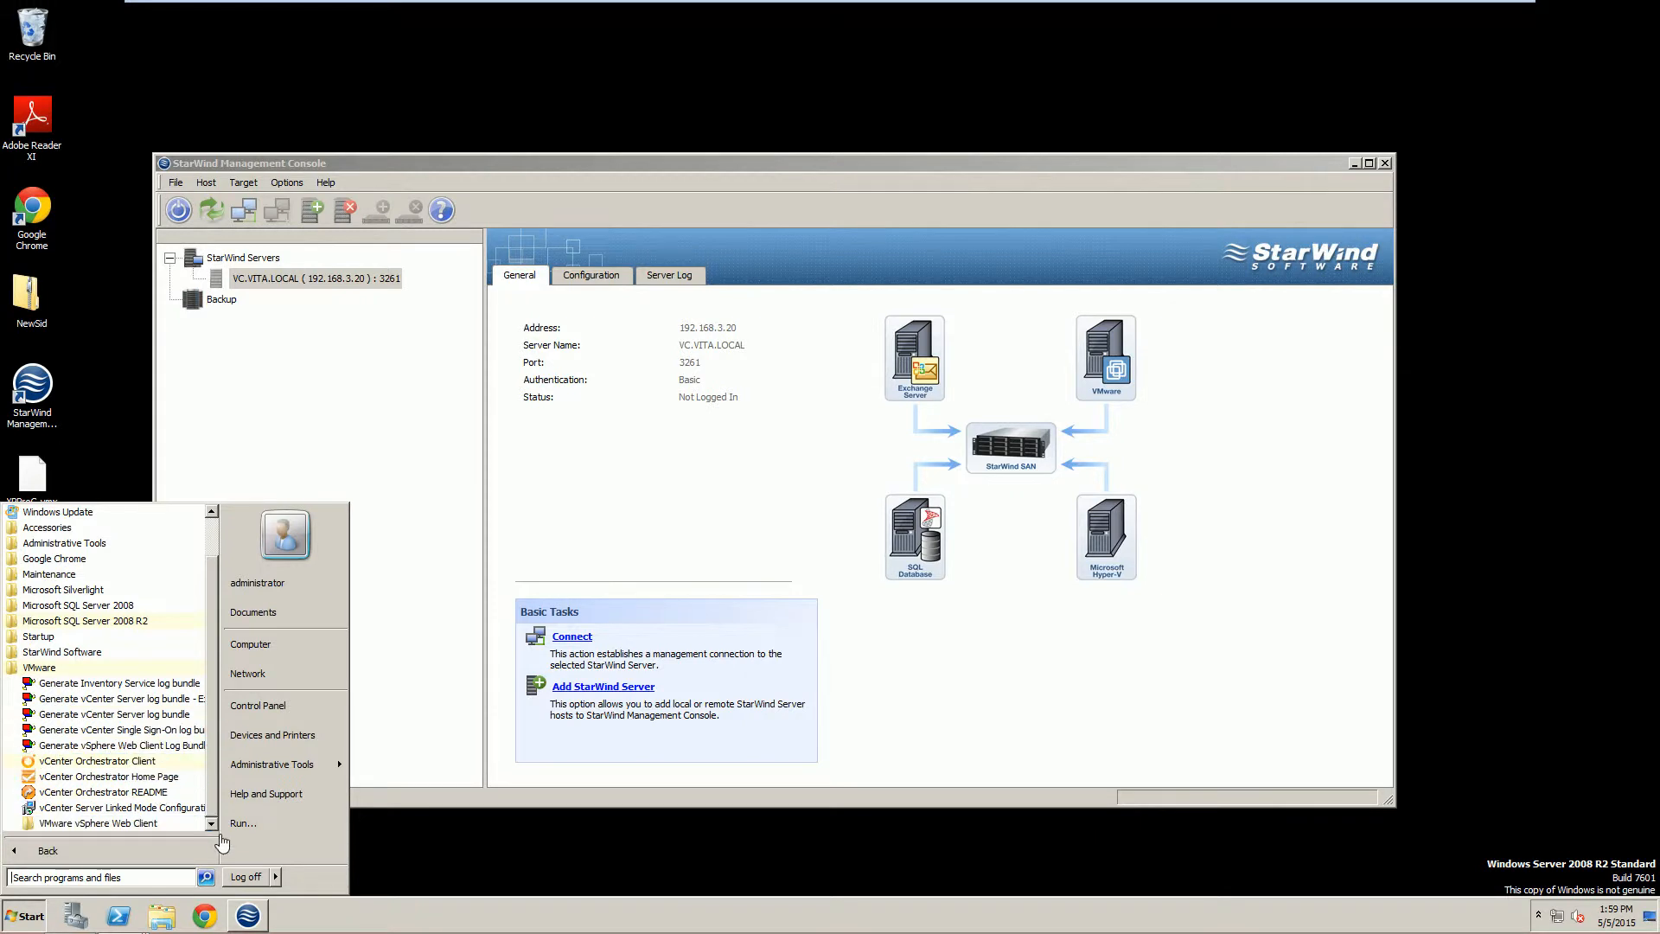
{"action": "left_click", "coordinate": [118, 823]}
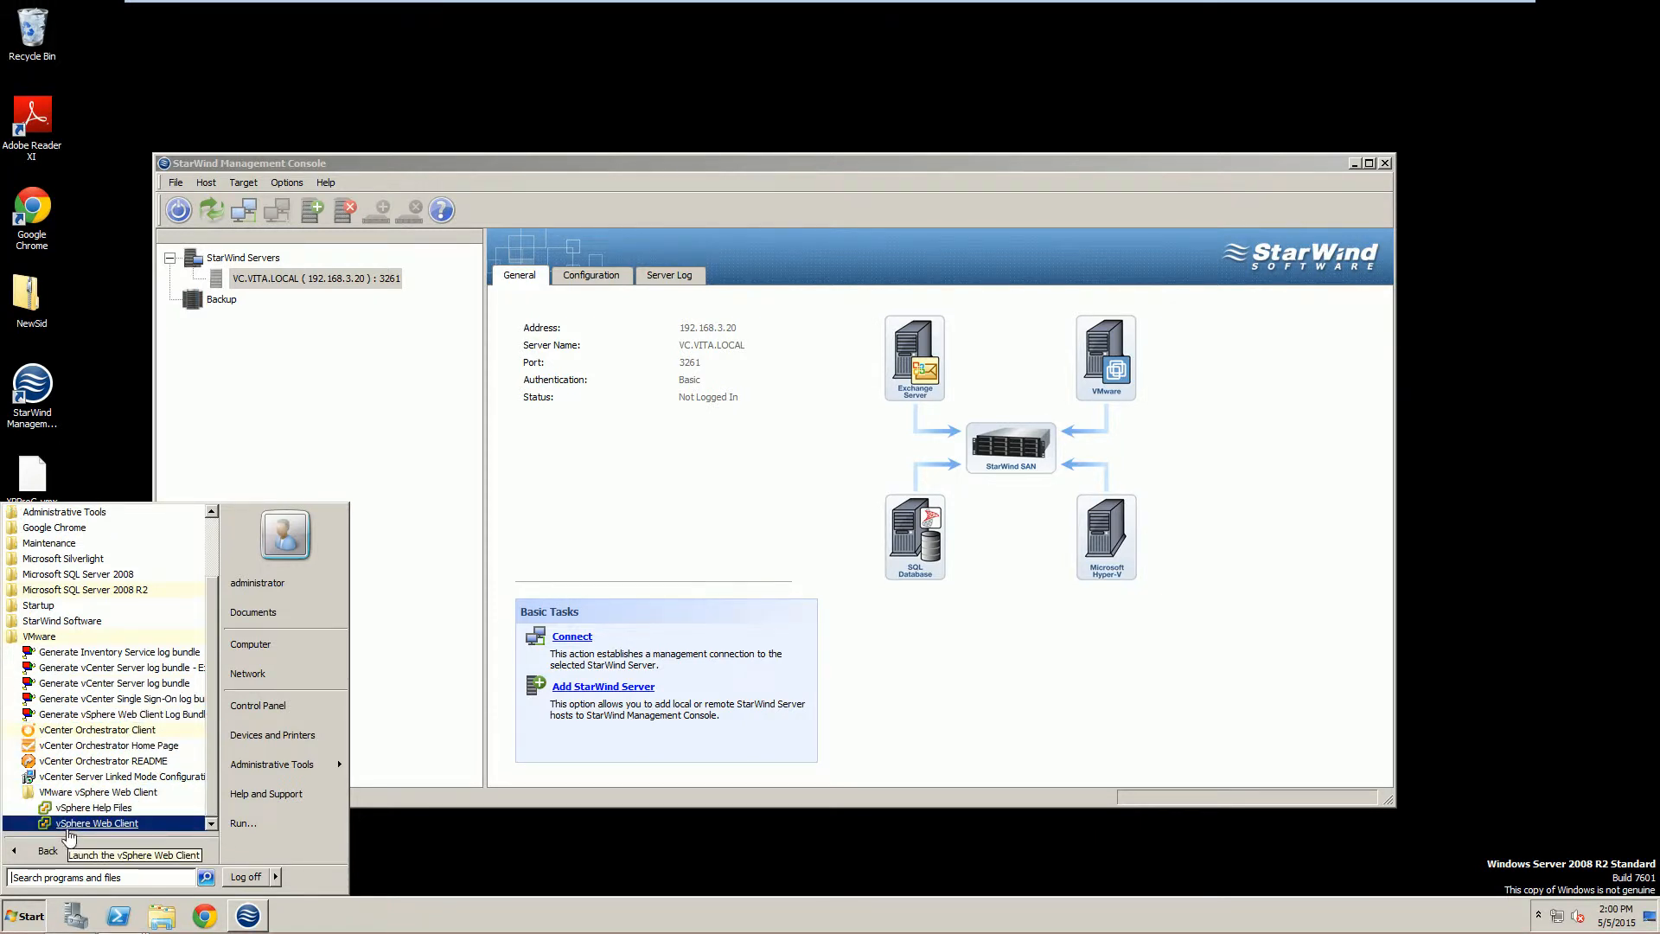
{"action": "right_click", "coordinate": [83, 826]}
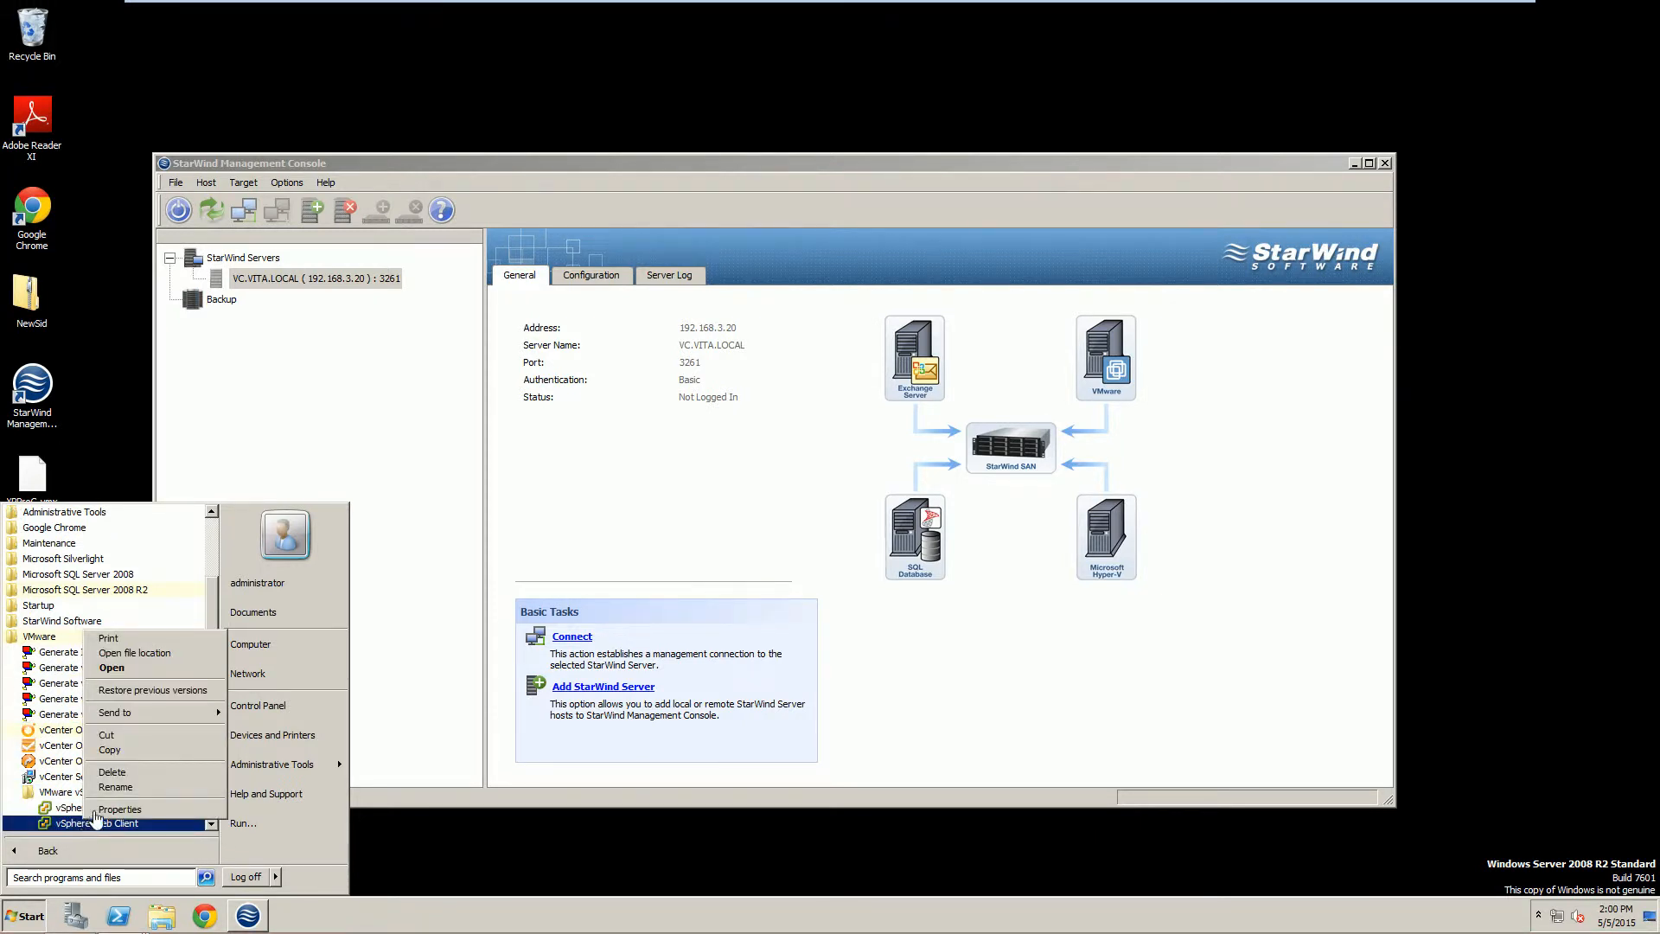
{"action": "mouse_move", "coordinate": [155, 723]}
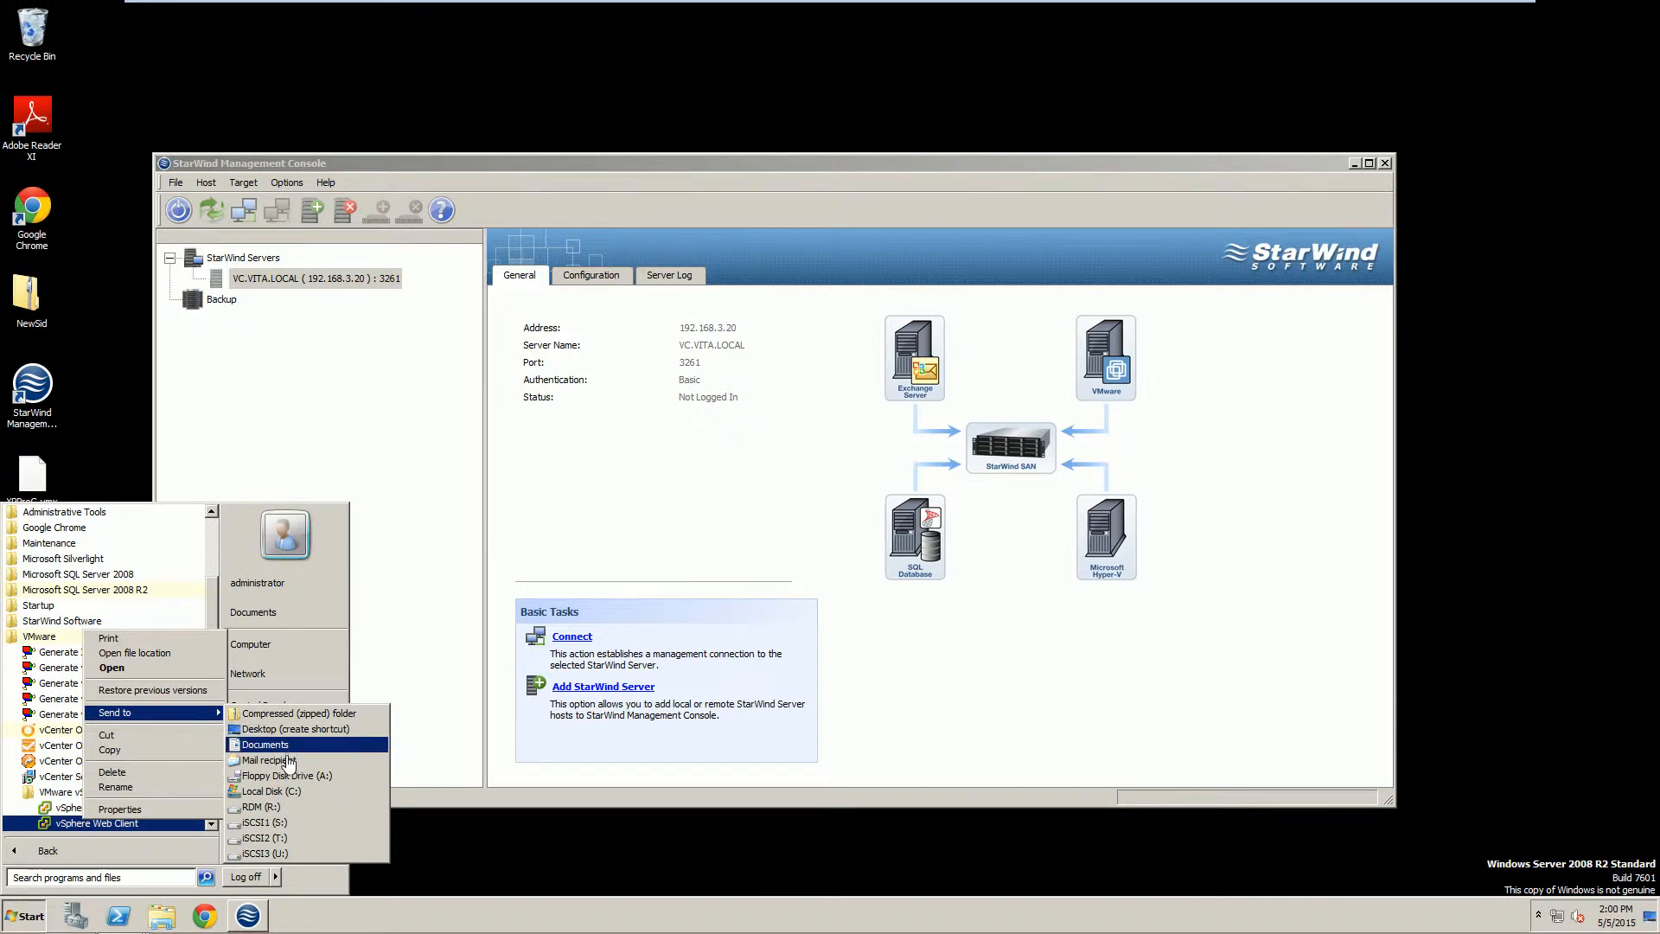
{"action": "left_click", "coordinate": [280, 732]}
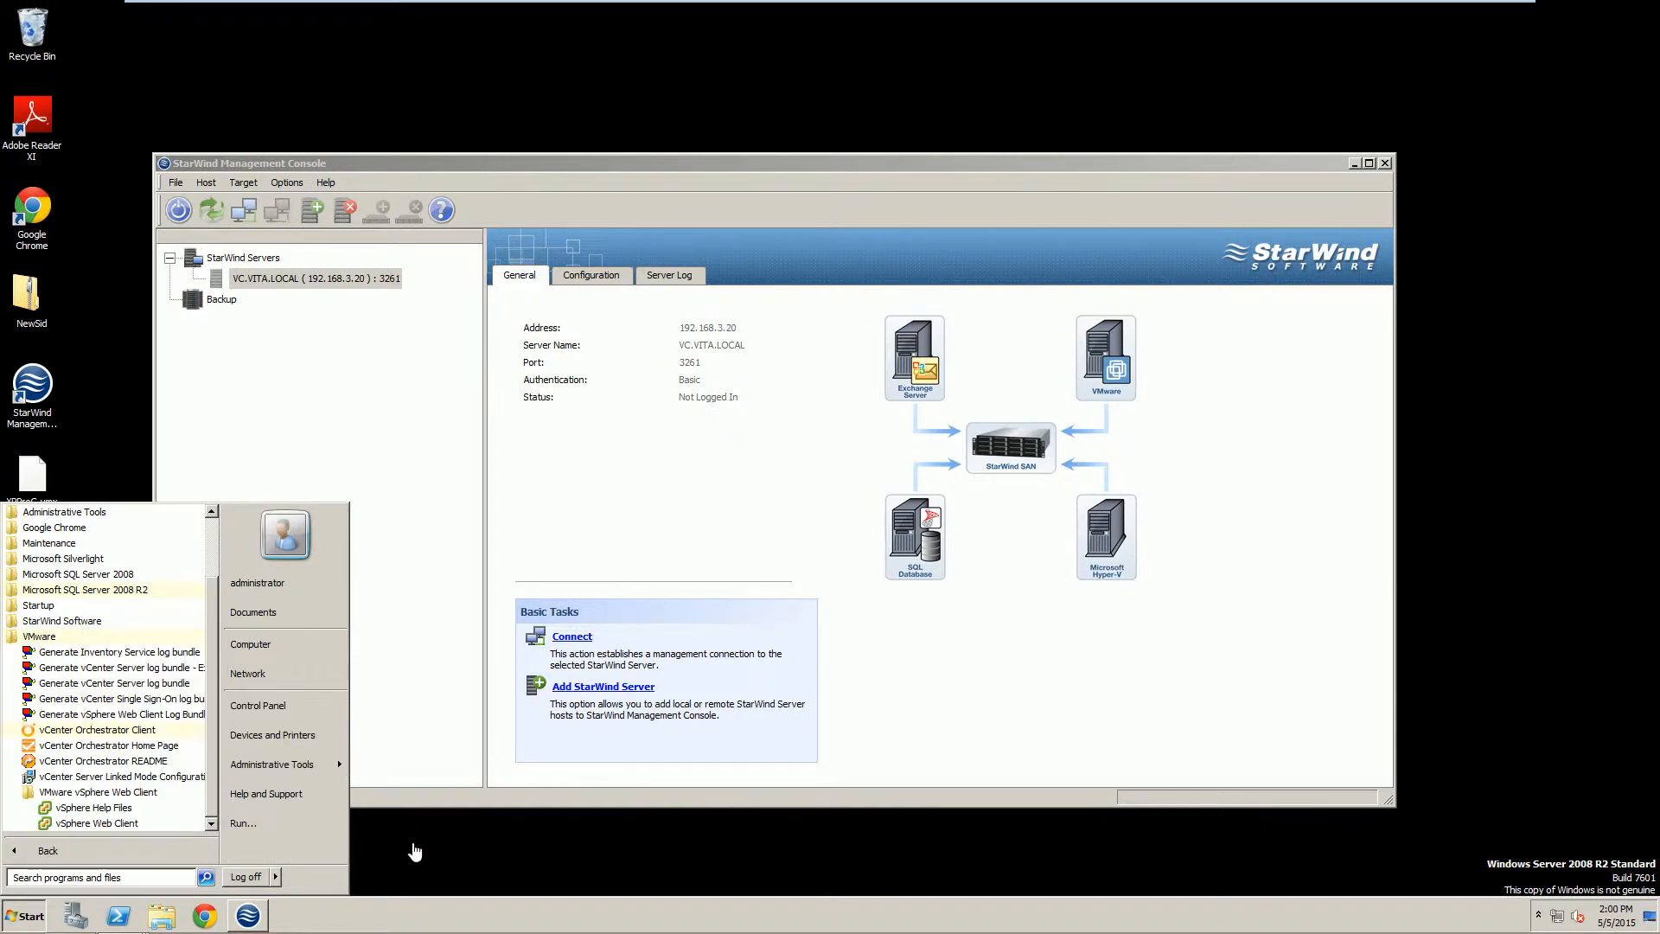
{"action": "left_click", "coordinate": [368, 830]}
{"action": "left_click", "coordinate": [35, 595]}
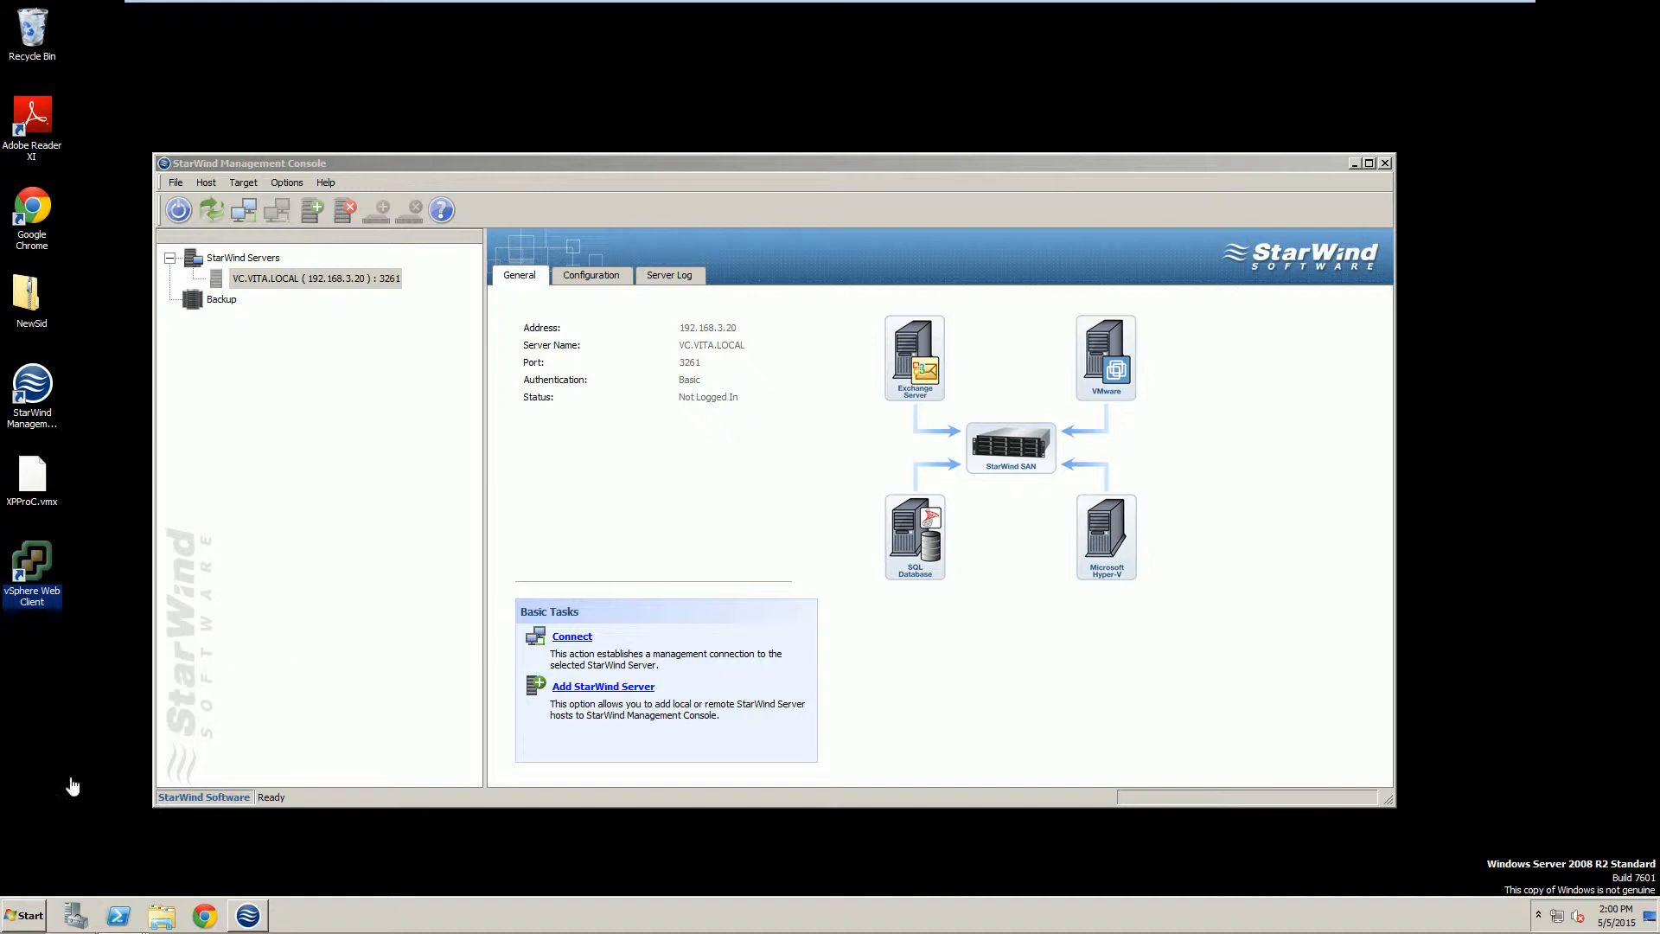
Launch the vSphere Web Client and proceed past the localhost certificate warning.
{"action": "left_click", "coordinate": [47, 569]}
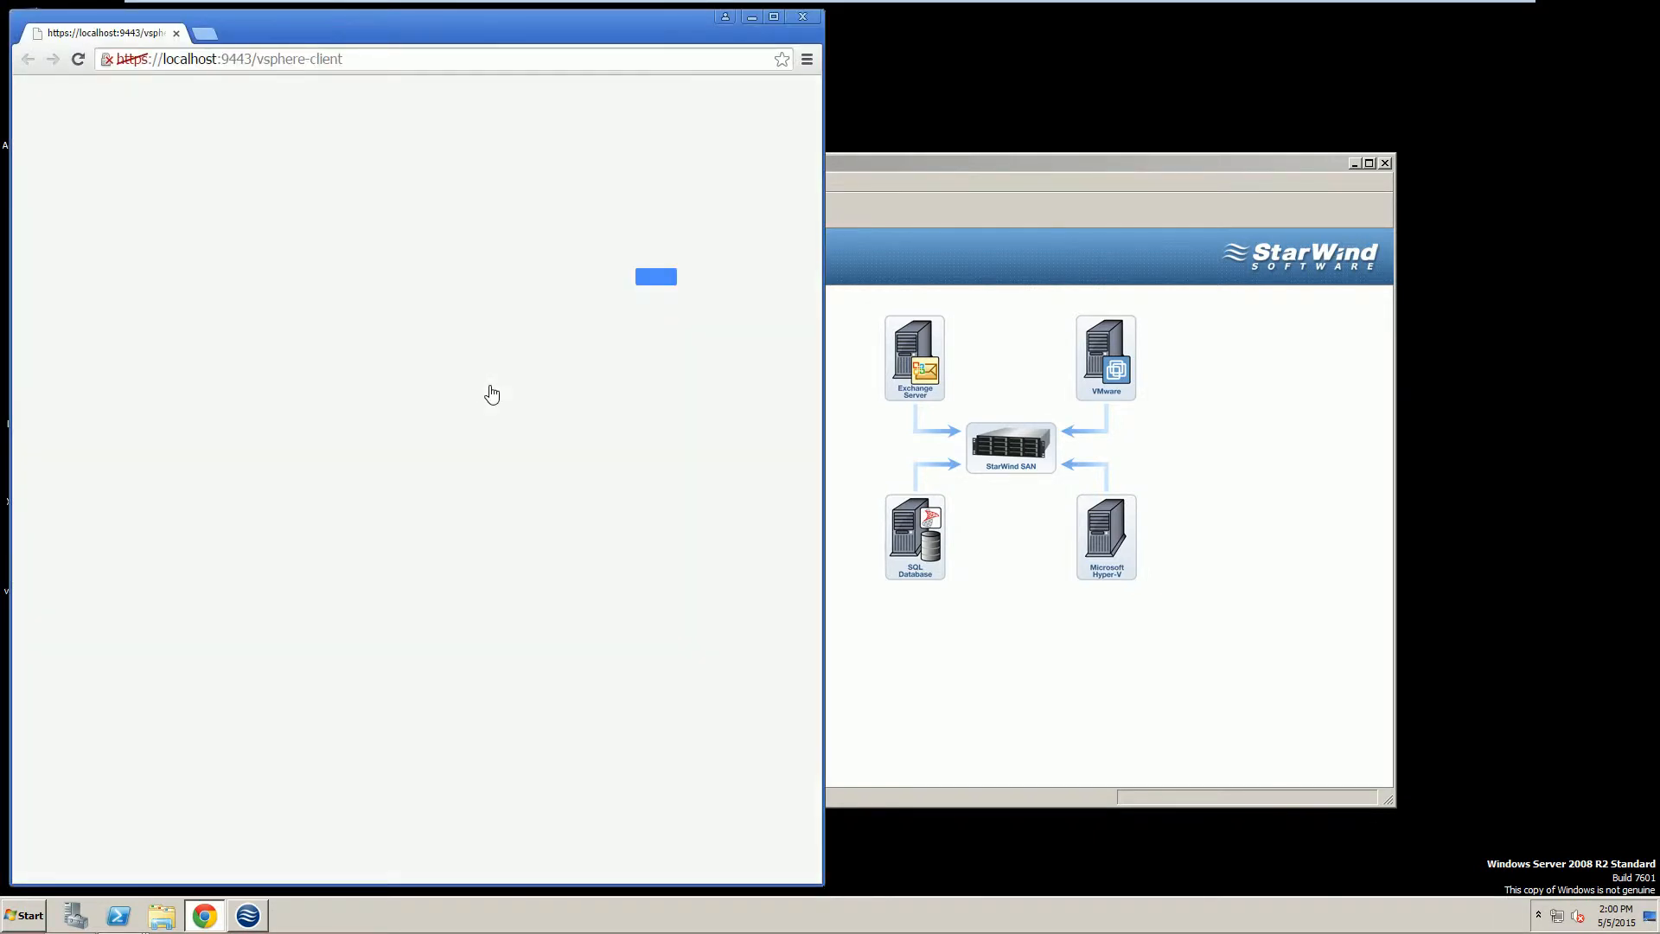
{"action": "left_click", "coordinate": [197, 403]}
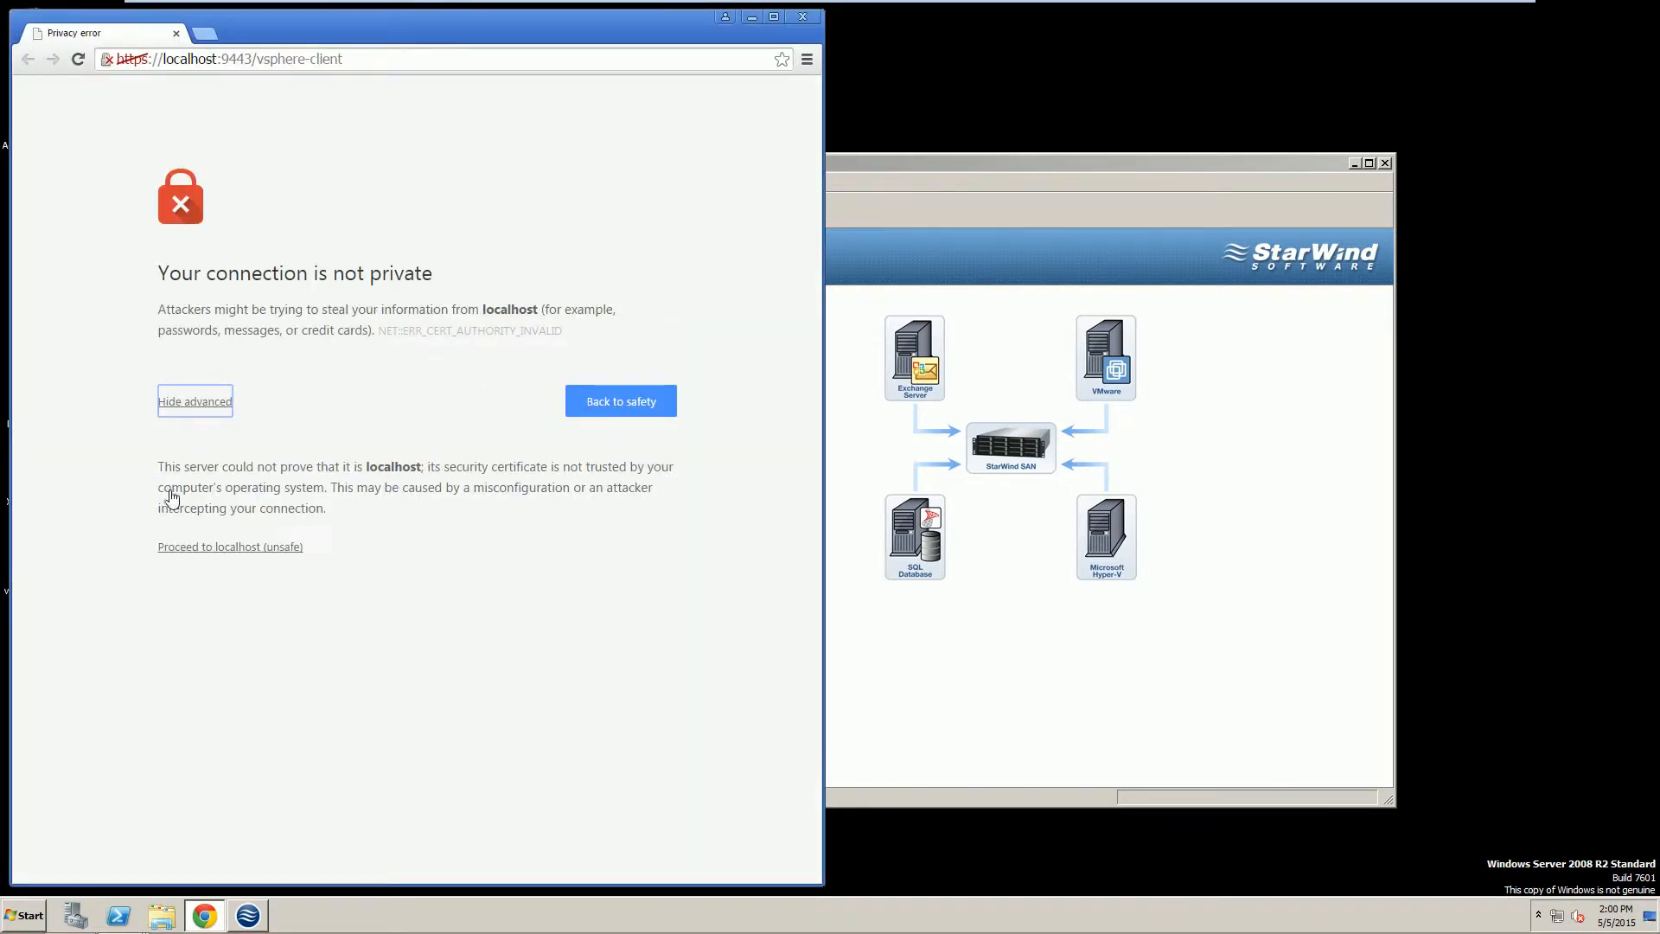
{"action": "left_click", "coordinate": [178, 549]}
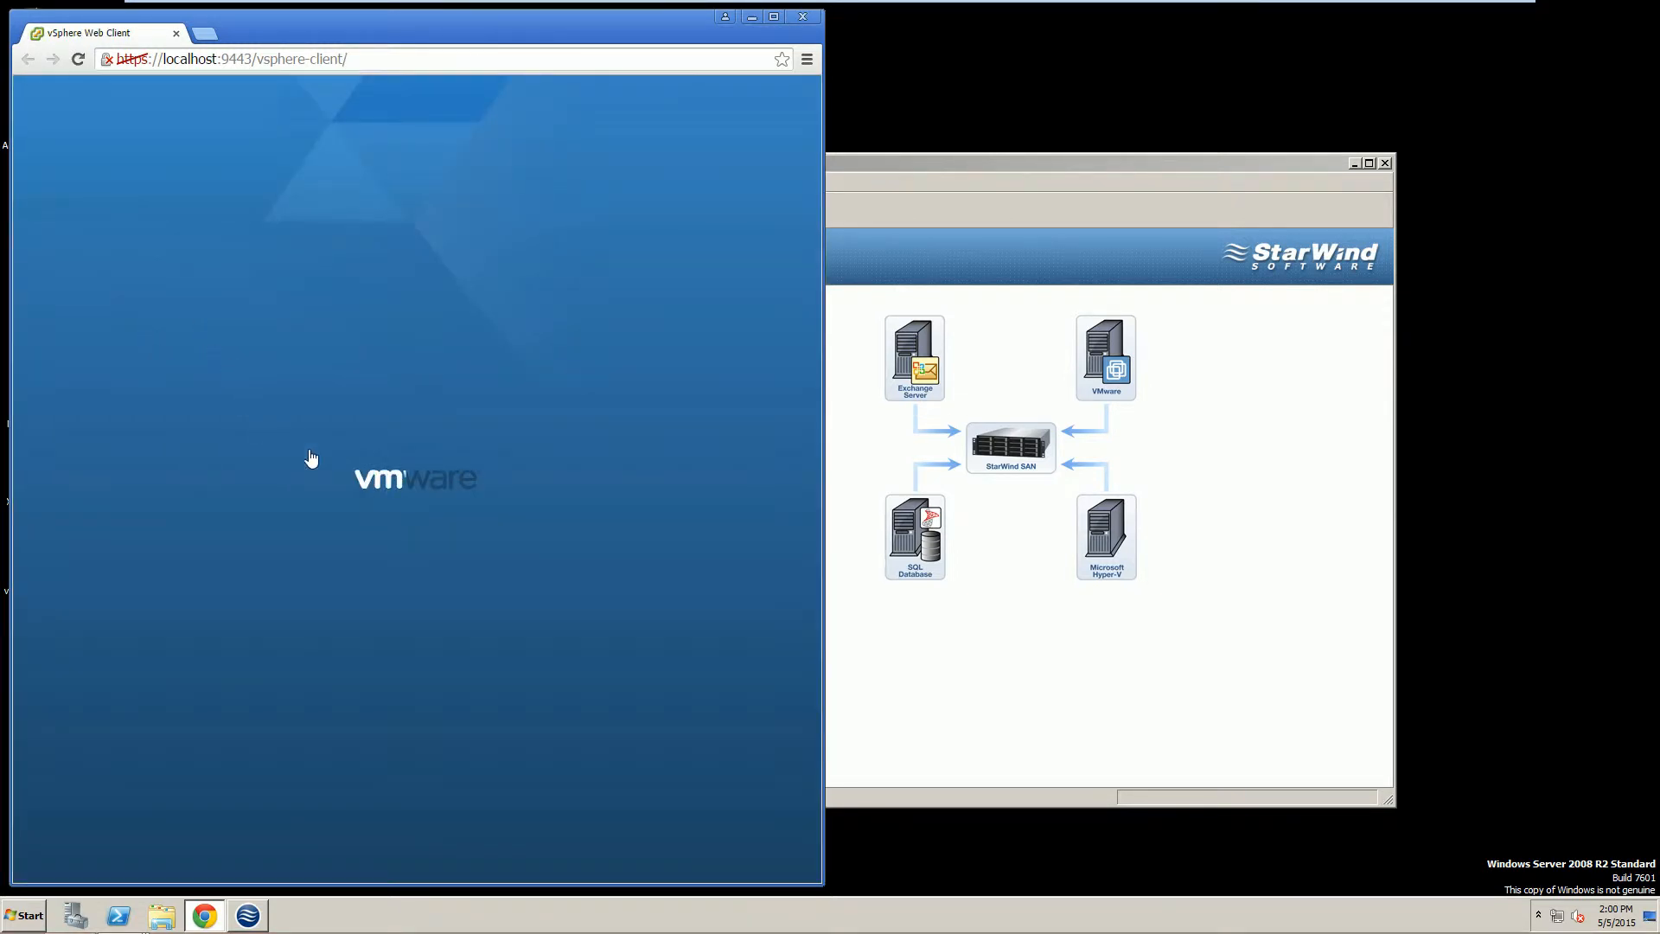
Download the Client Integration Plug-in installer from the vSphere login page.
{"action": "double_click", "coordinate": [190, 68]}
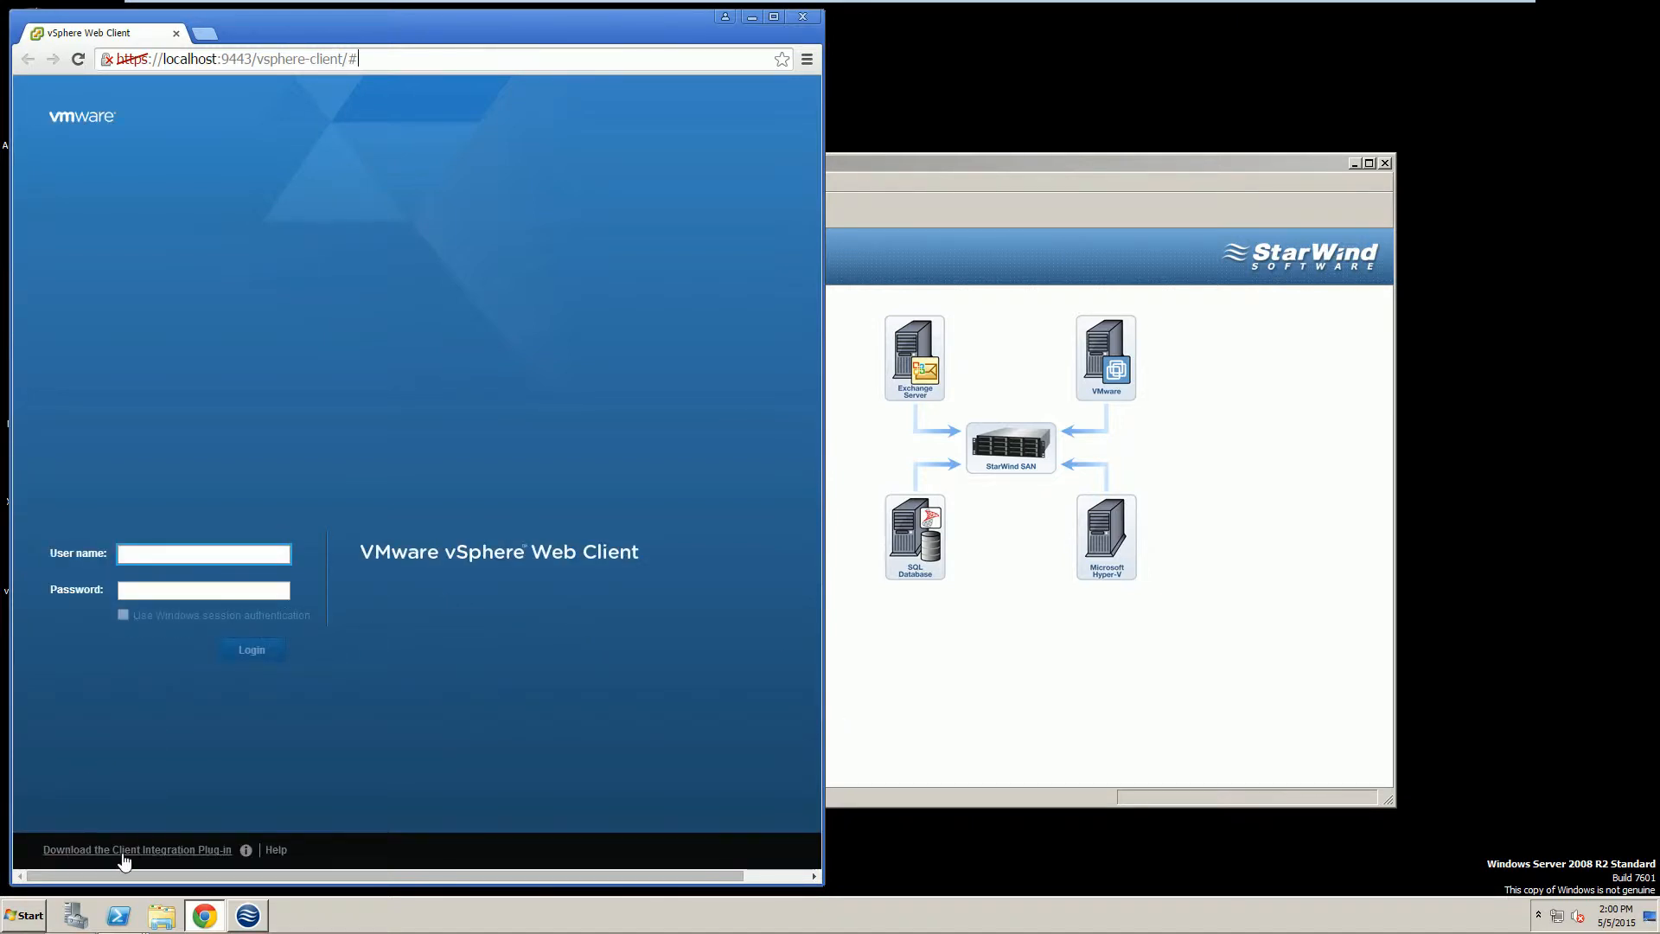
{"action": "left_click", "coordinate": [129, 592]}
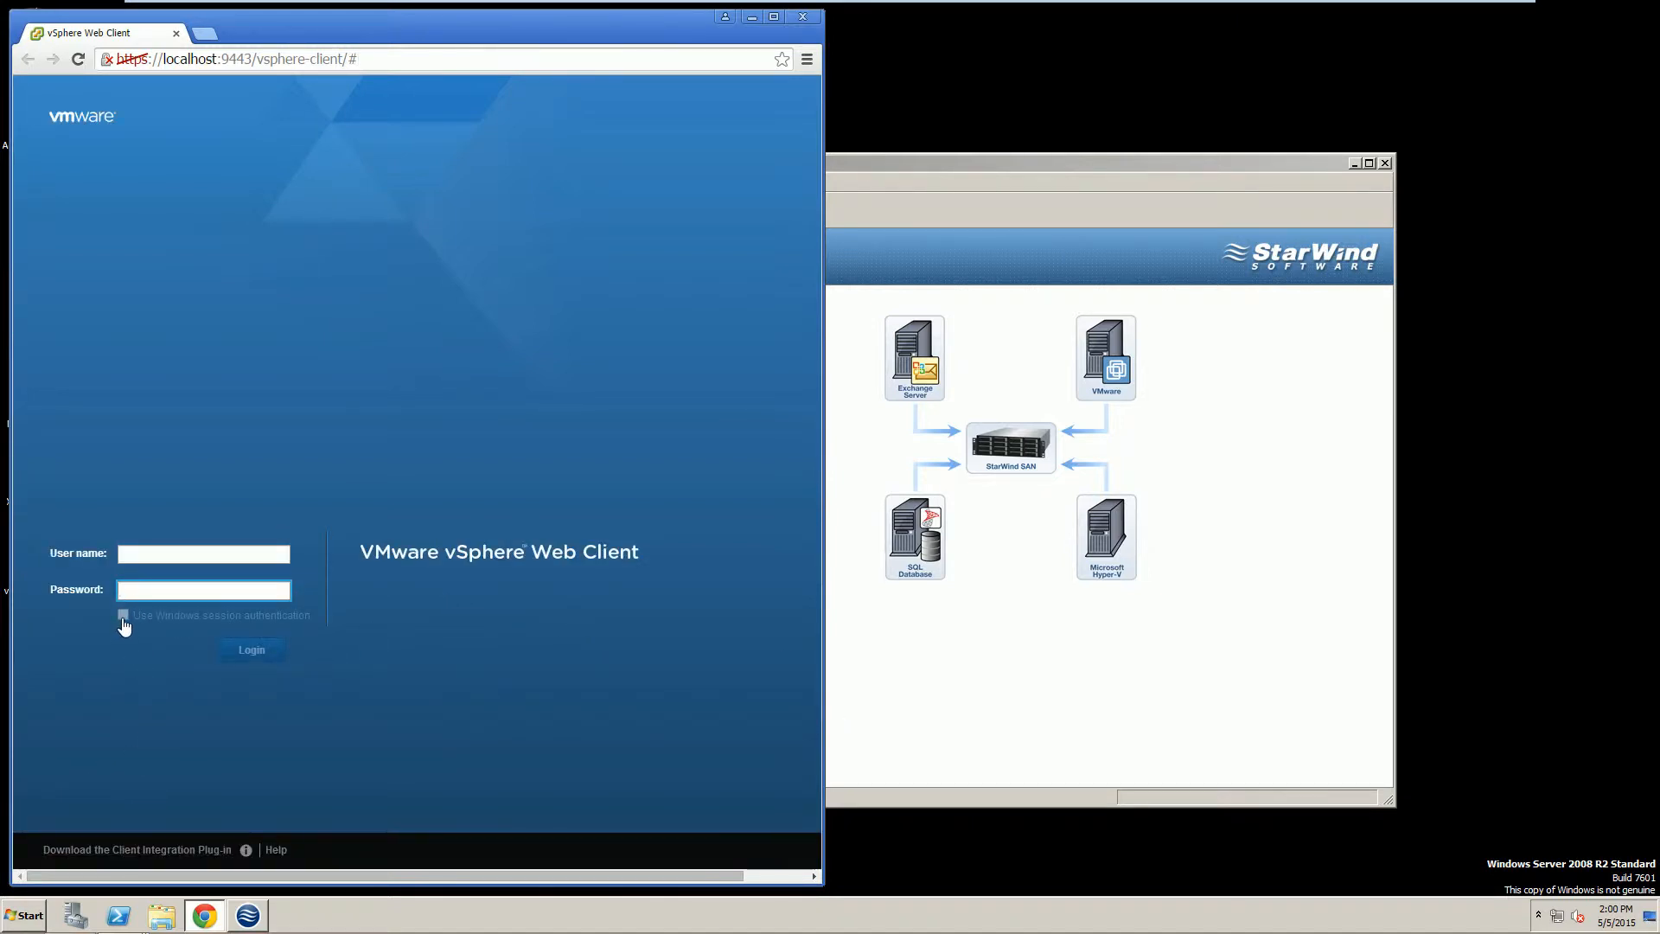
{"action": "left_click", "coordinate": [100, 849]}
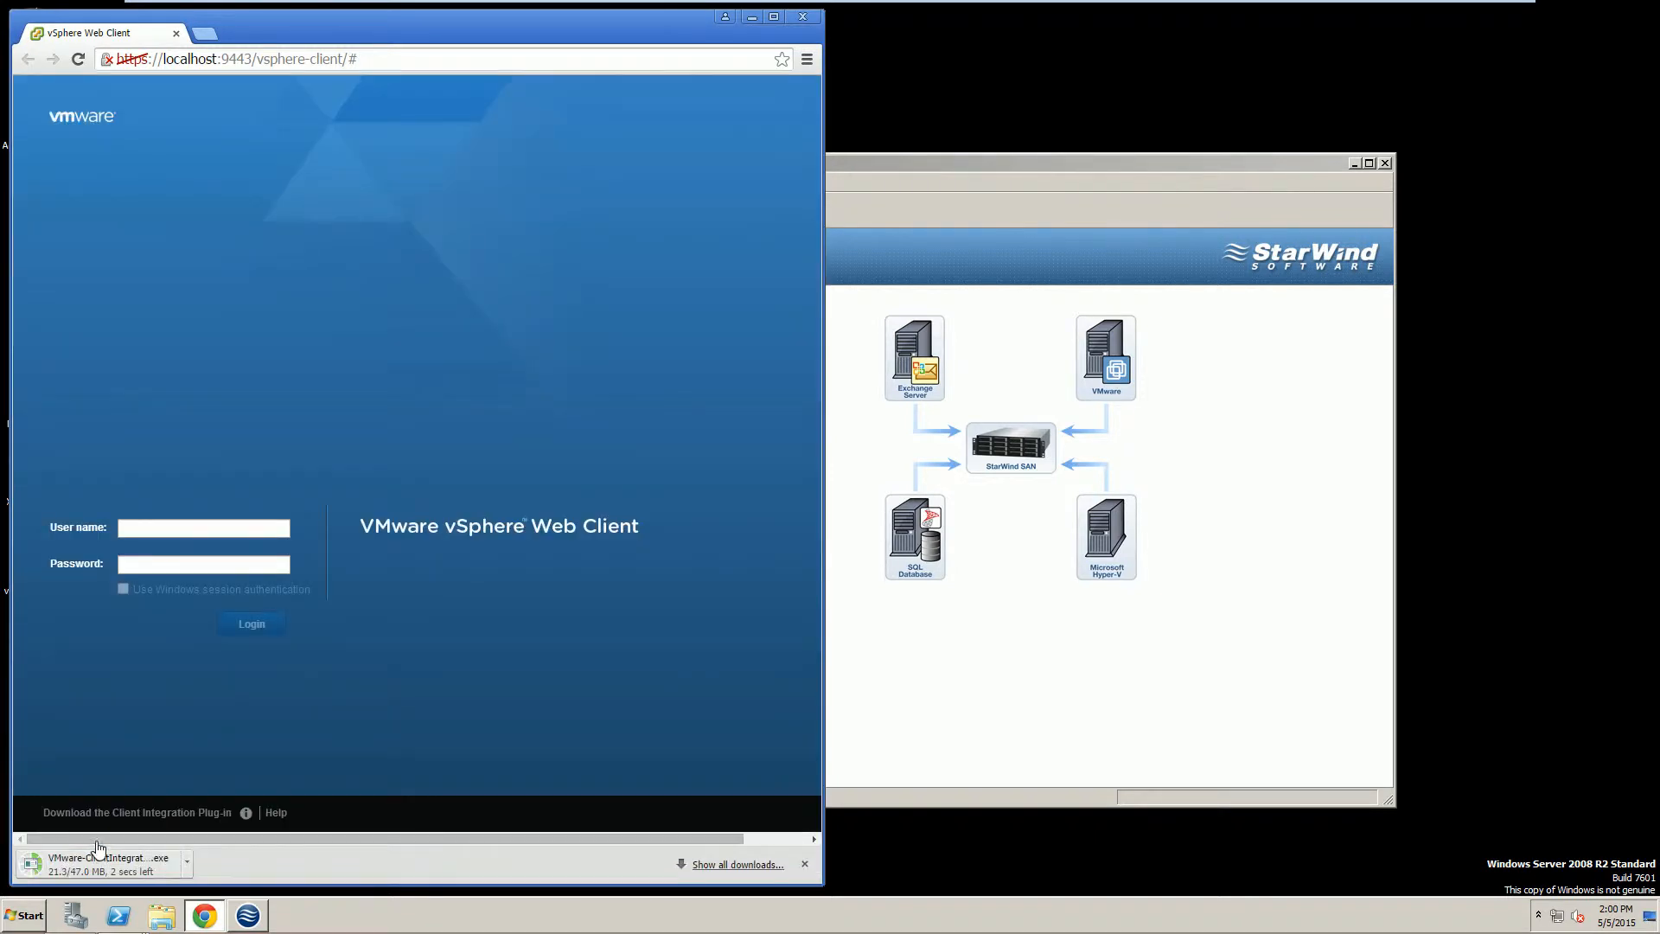
{"action": "left_click", "coordinate": [982, 696]}
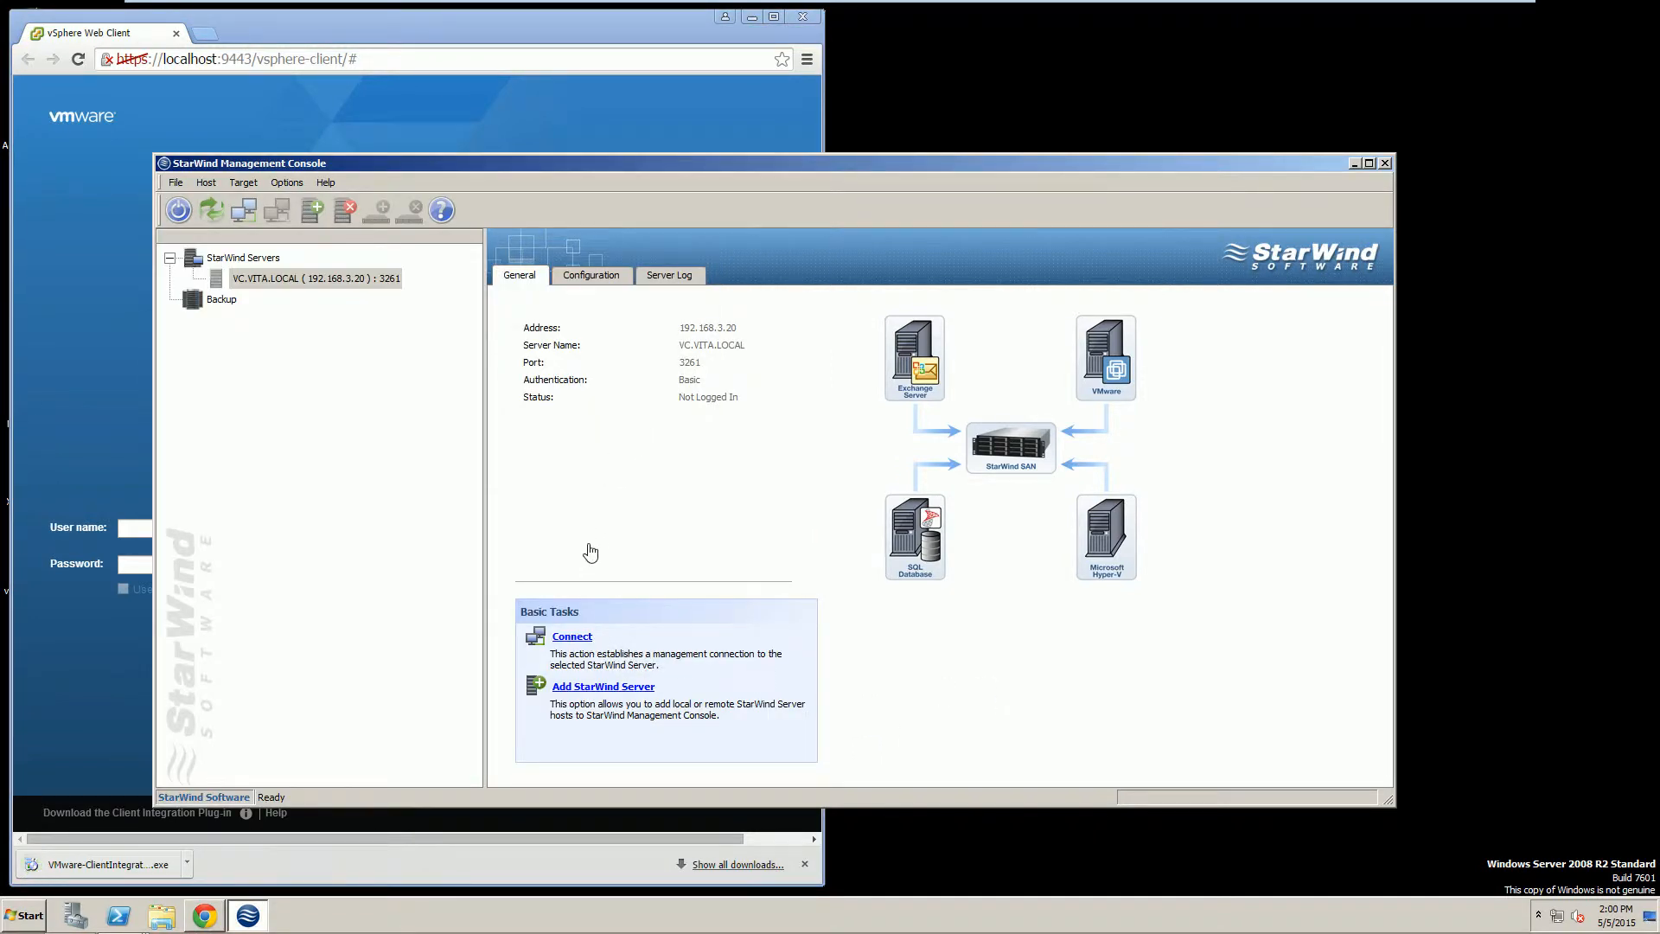
Connect to VC.VITA.LOCAL to list the iSCSI1–3 and RDM targets, then minimize StarWind.
{"action": "left_click", "coordinate": [571, 637]}
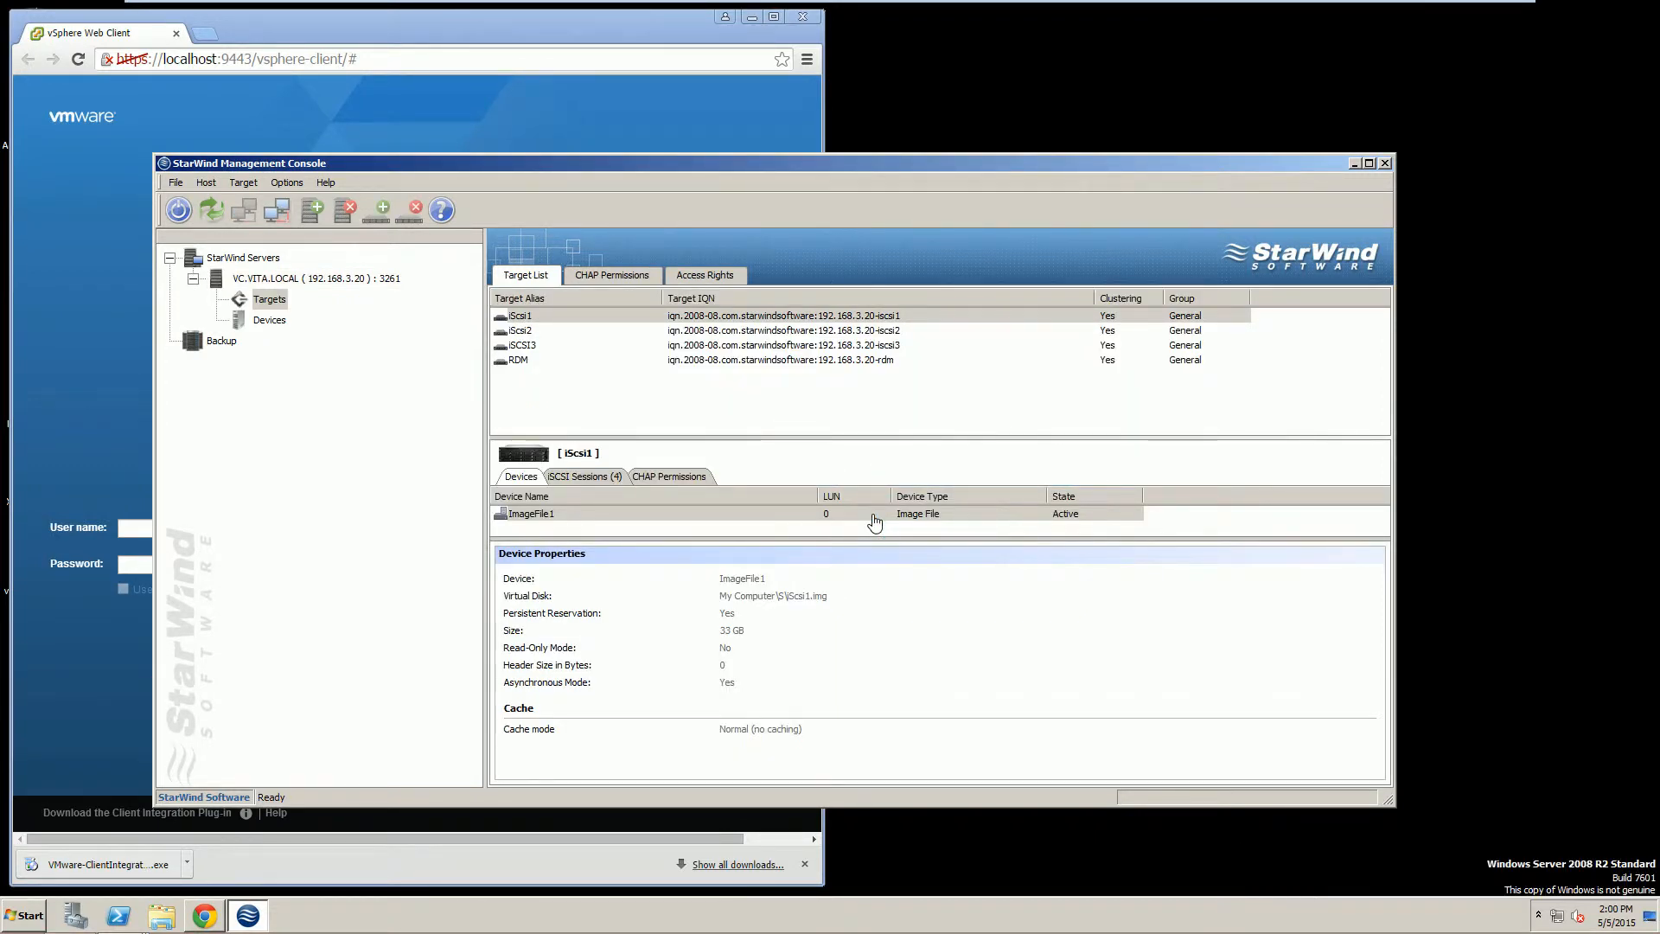
{"action": "left_click", "coordinate": [1354, 167]}
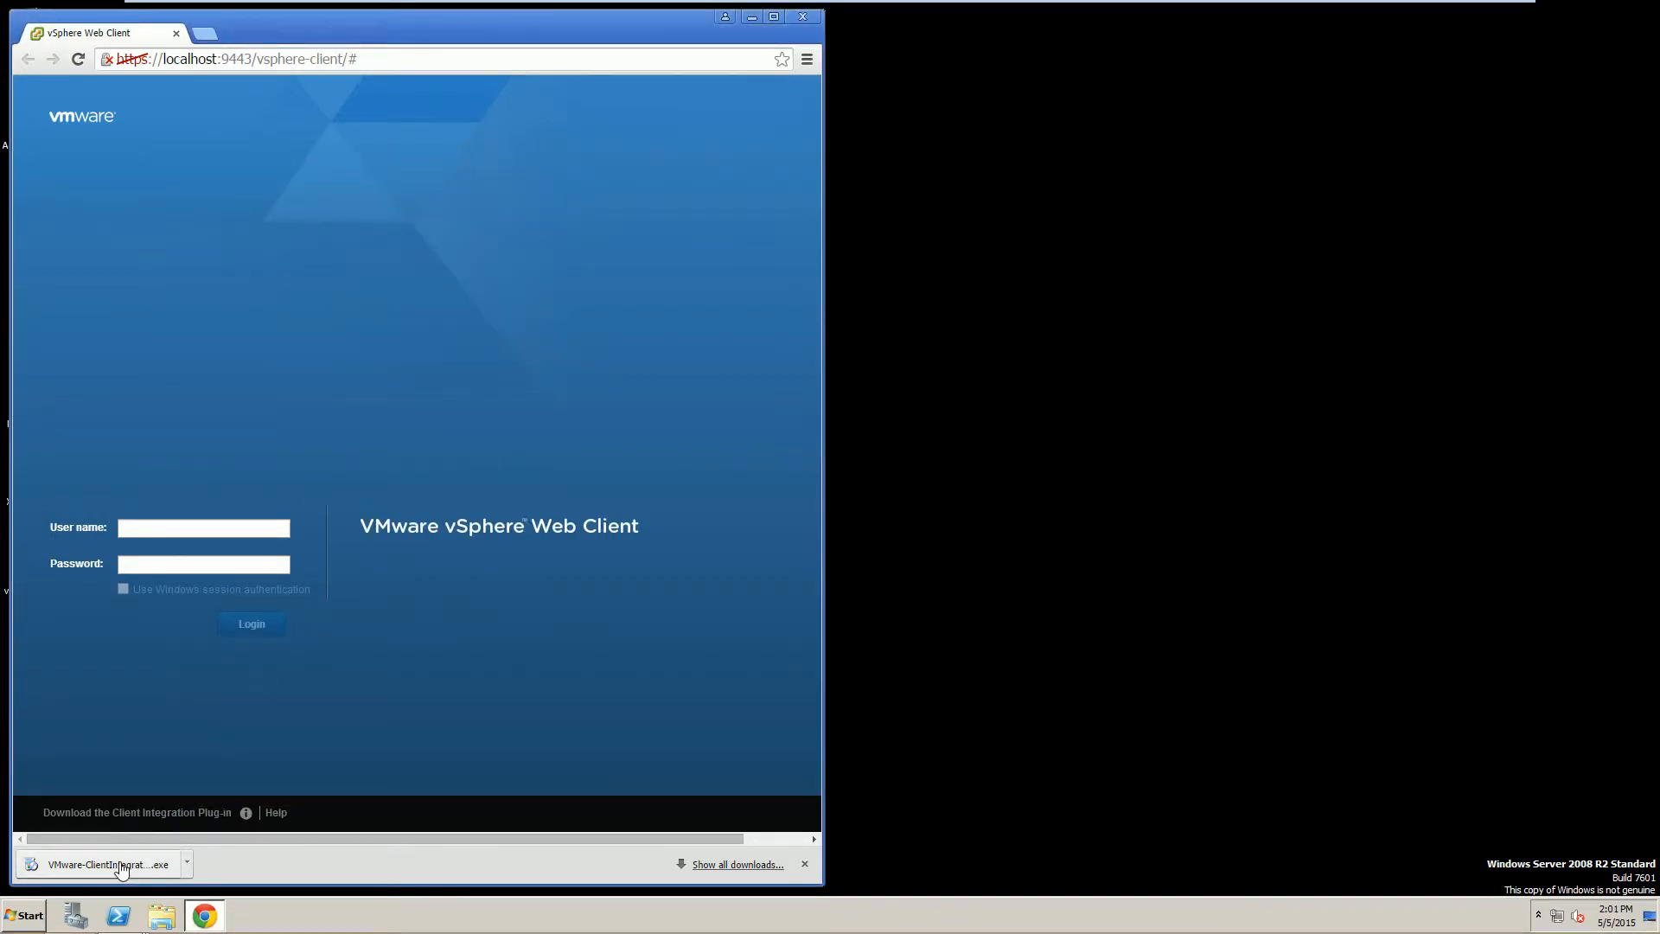
Install Client Integration Plug-in 5.5.0 to the default folder, closing Chrome first and accepting the EULA.
{"action": "left_click", "coordinate": [49, 865]}
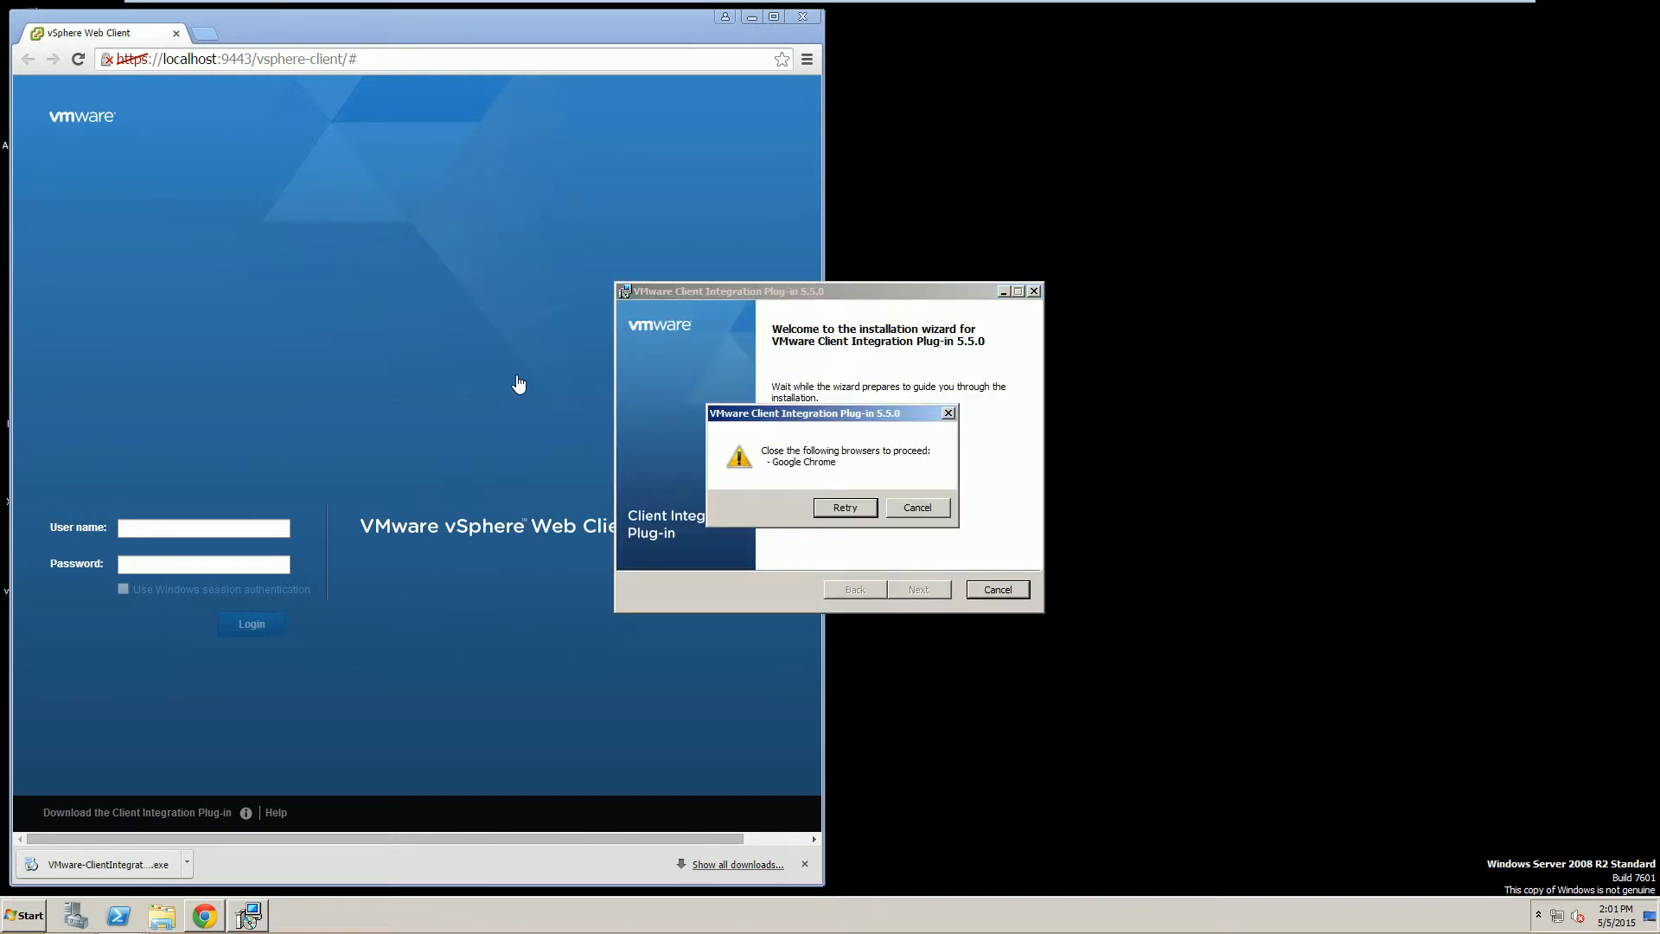
{"action": "left_click", "coordinate": [803, 17]}
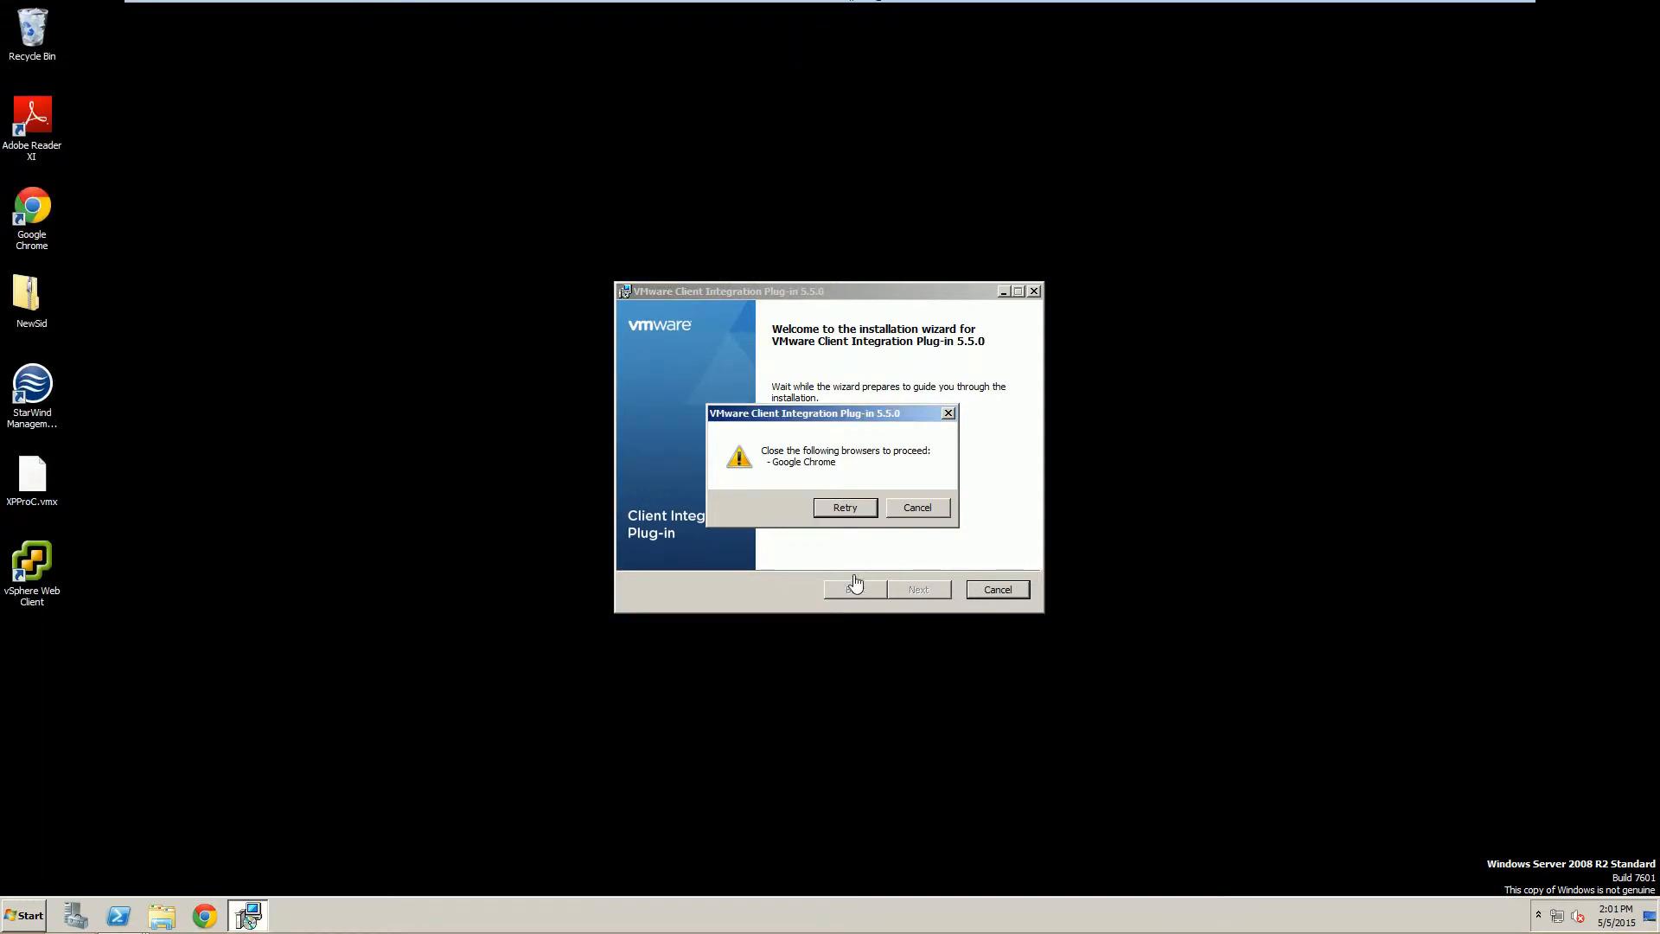
{"action": "left_click", "coordinate": [846, 507]}
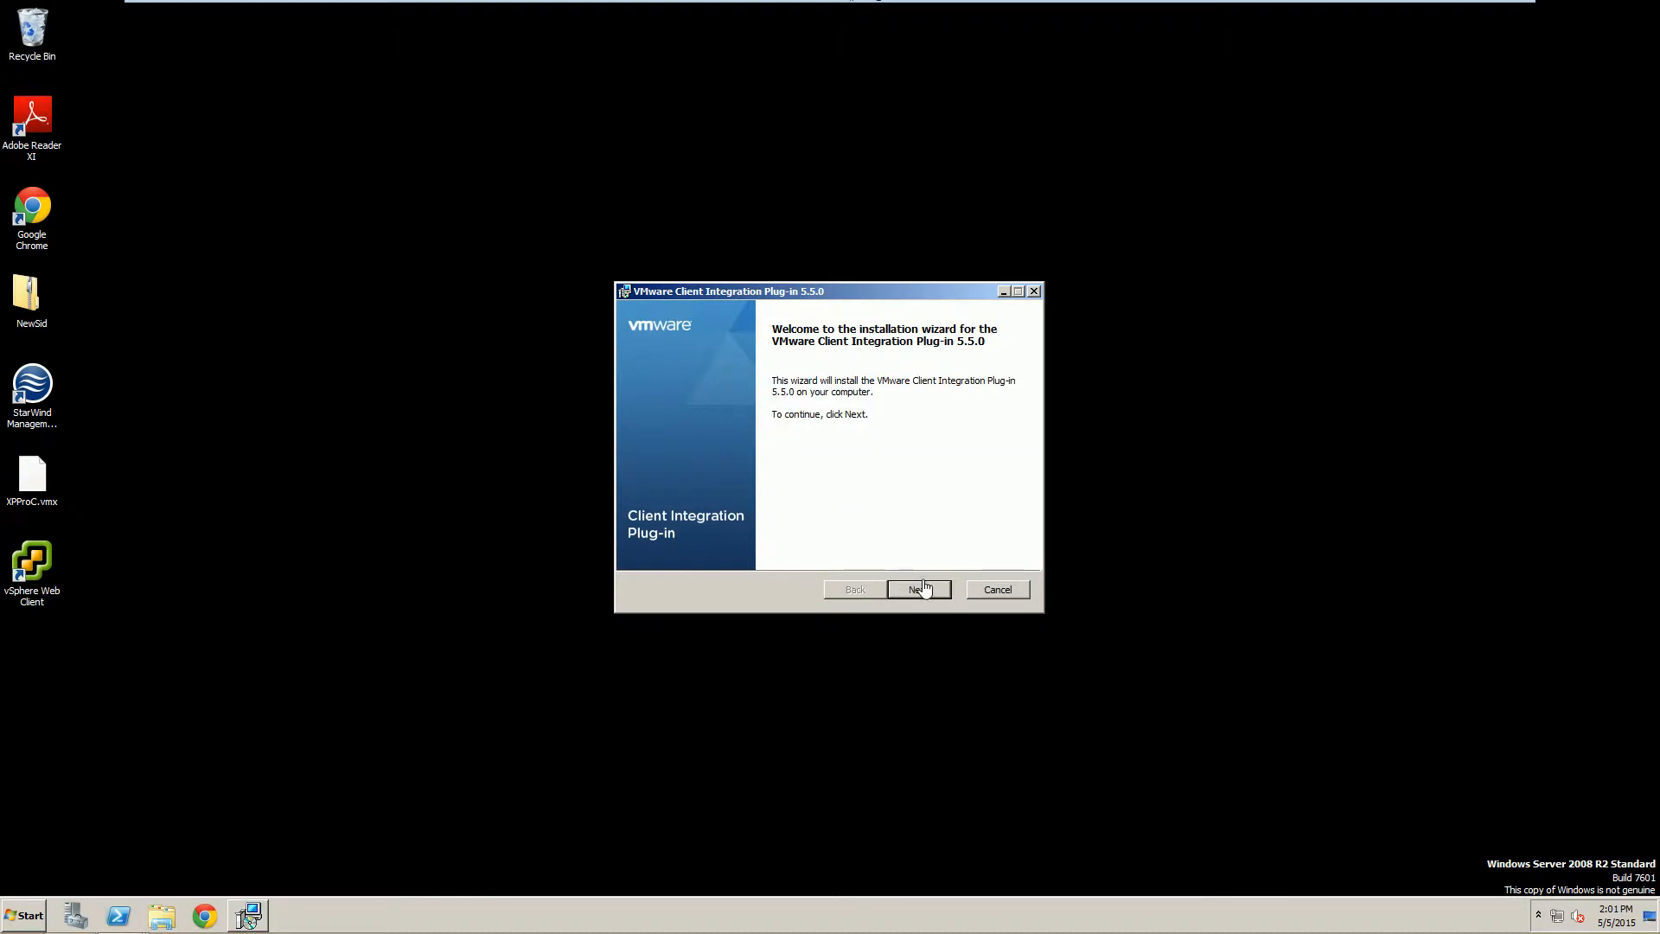
{"action": "left_click", "coordinate": [919, 588]}
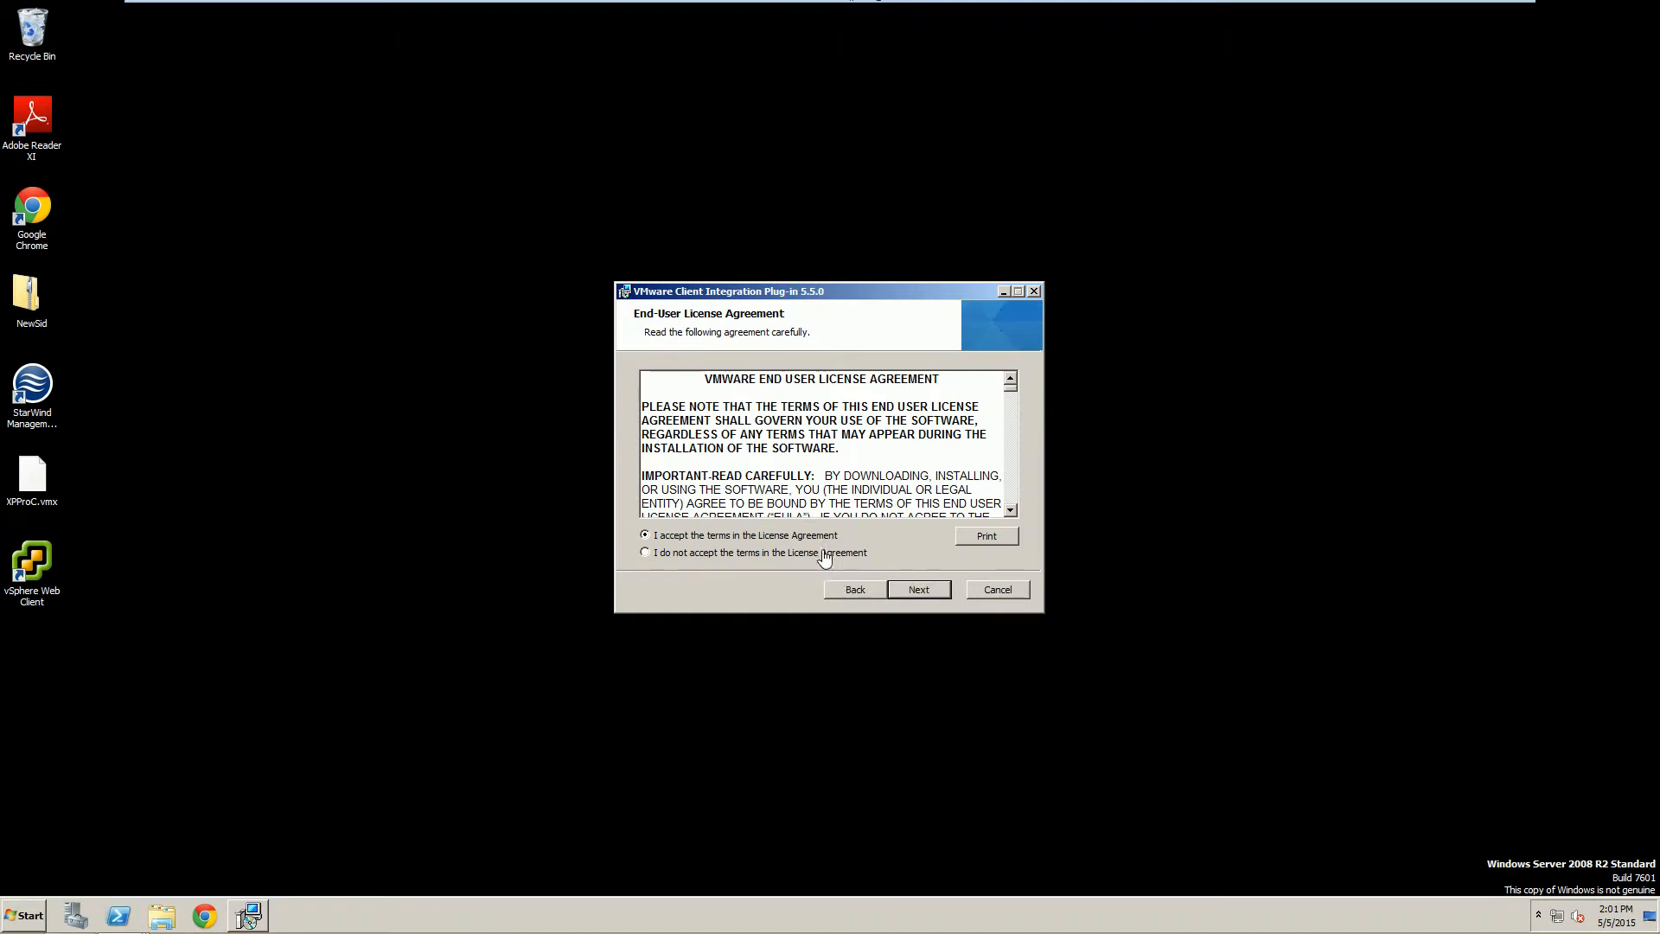
{"action": "left_click", "coordinate": [932, 591]}
{"action": "left_click", "coordinate": [932, 592]}
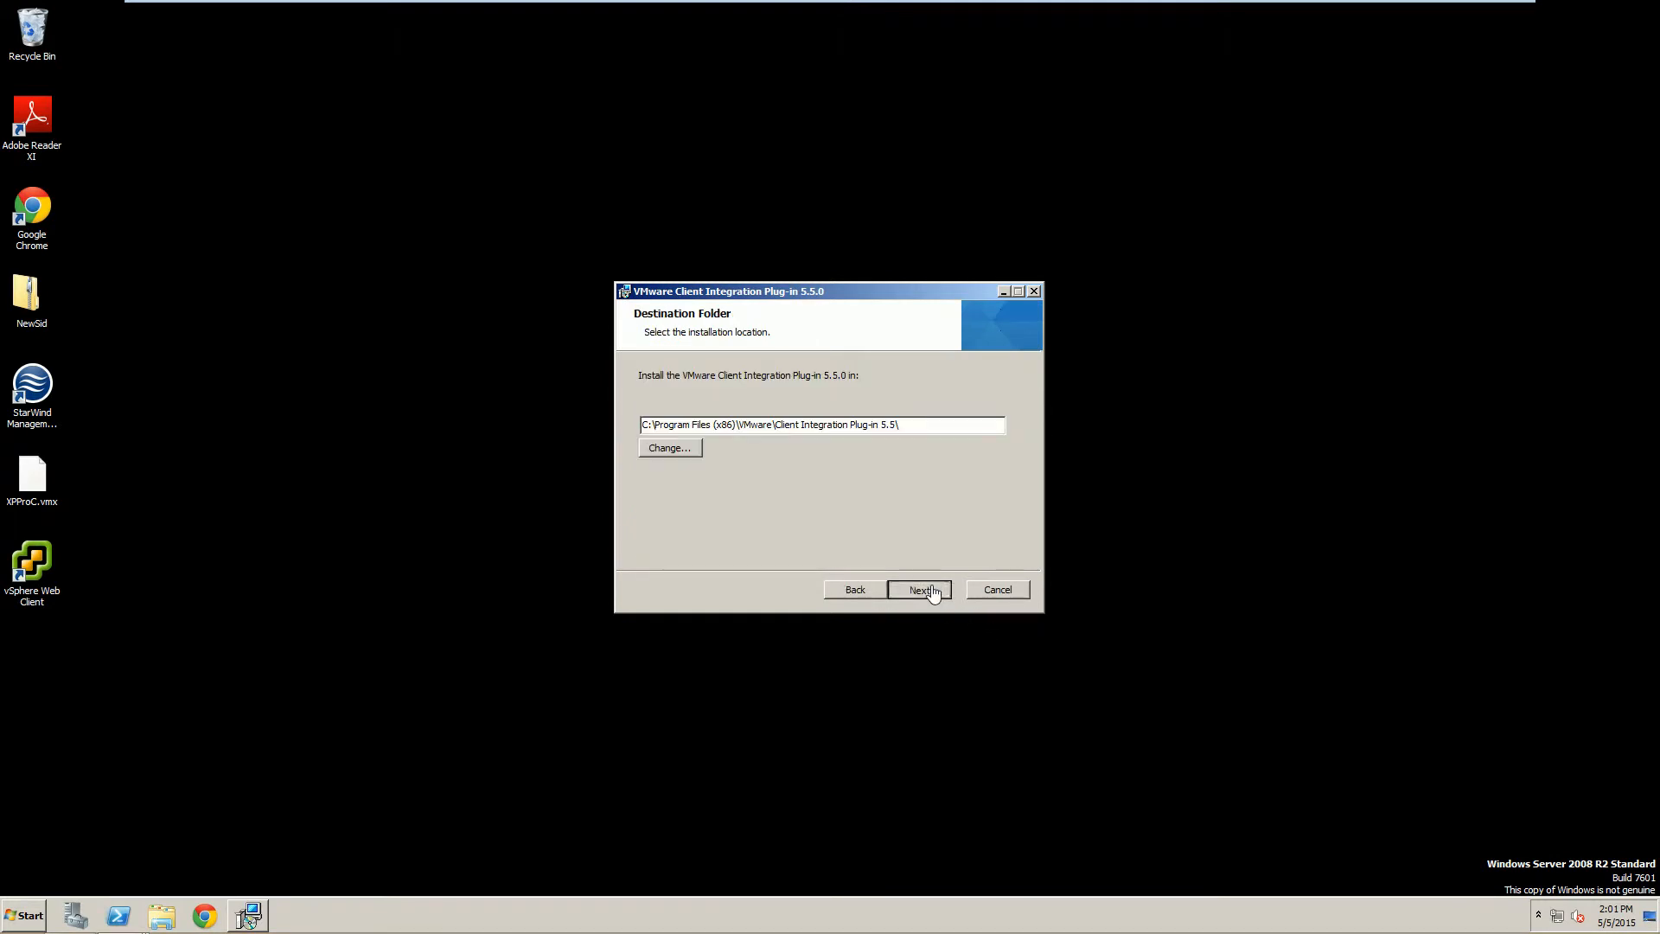
{"action": "left_click", "coordinate": [932, 591]}
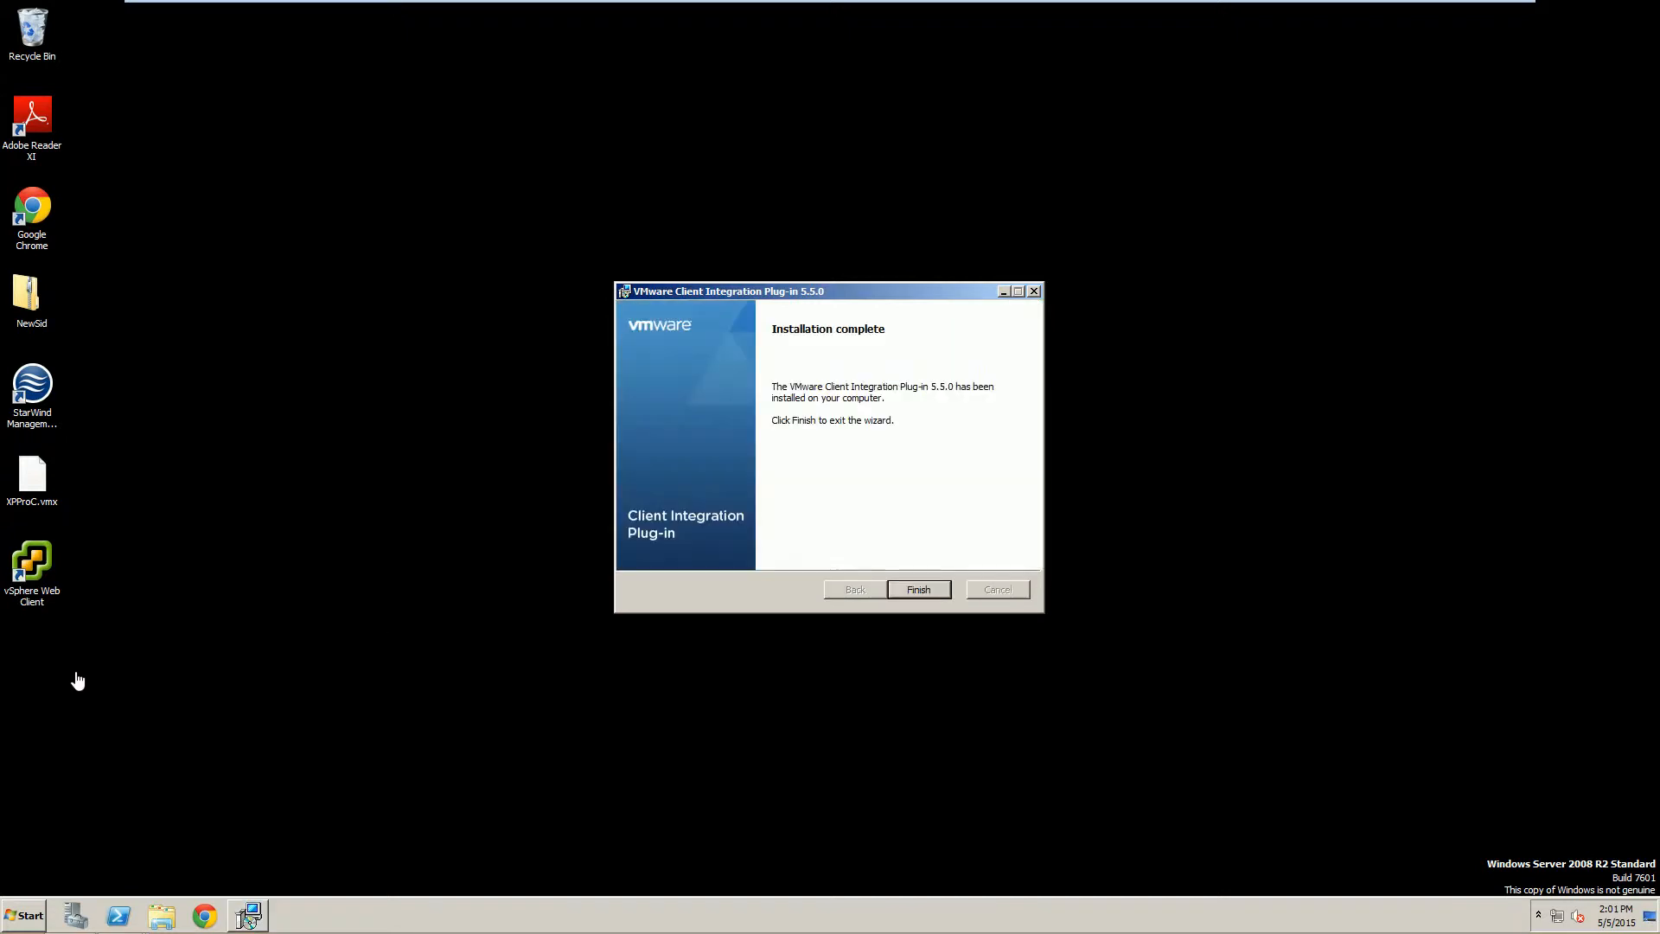
{"action": "left_click", "coordinate": [915, 597]}
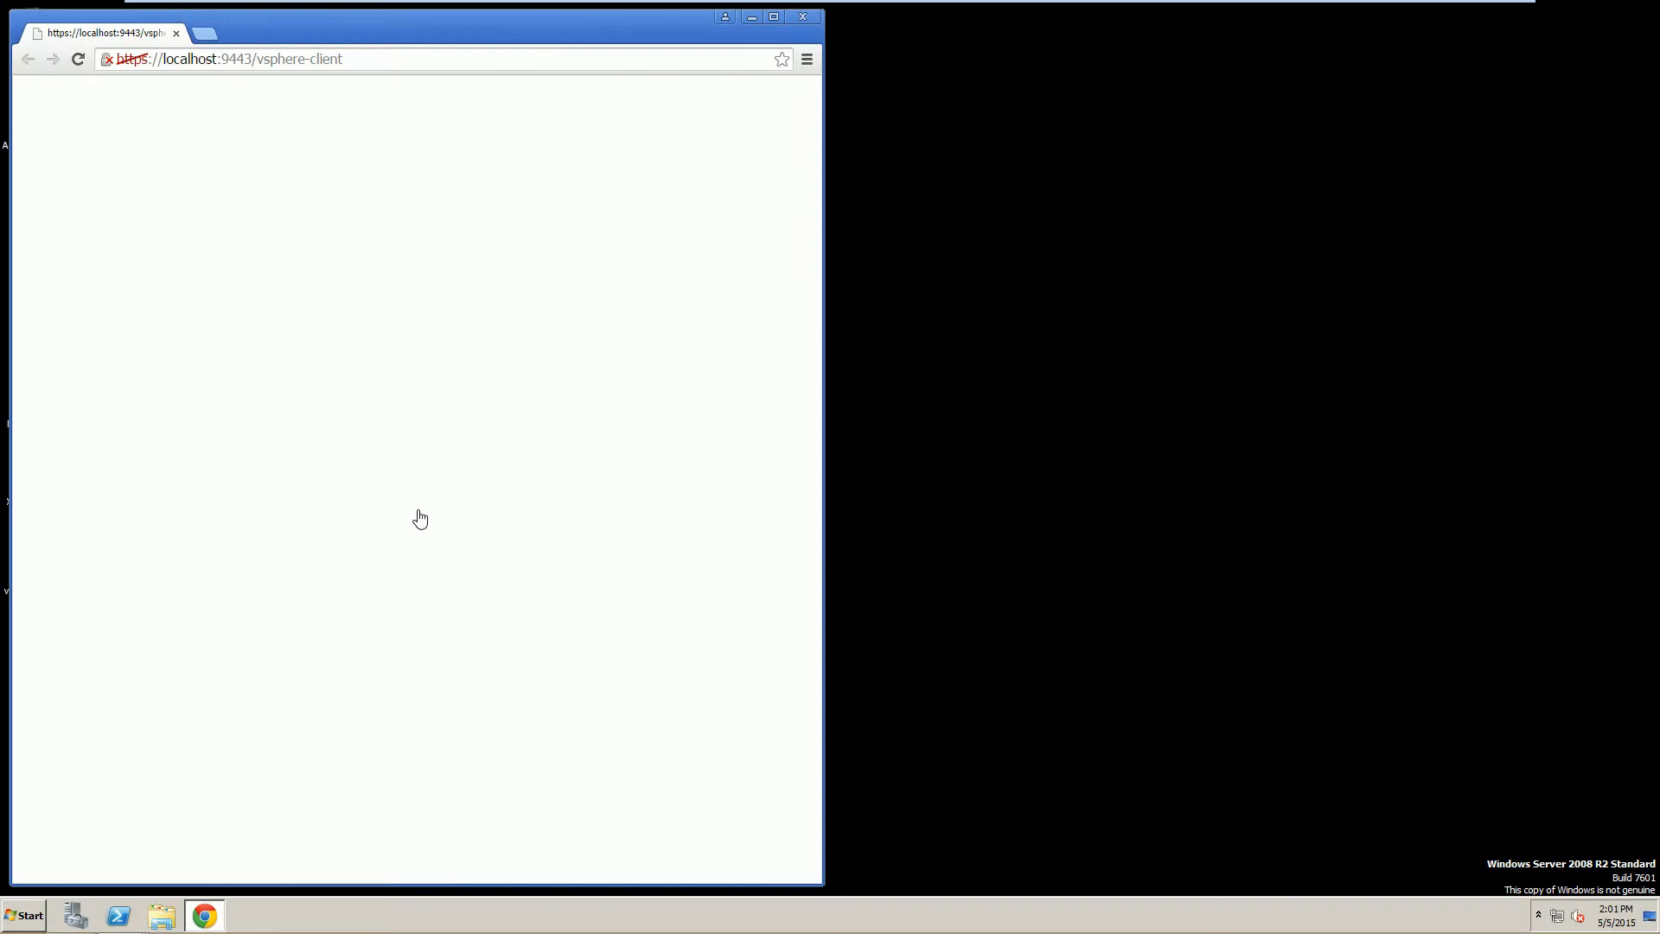
{"action": "left_click", "coordinate": [197, 403]}
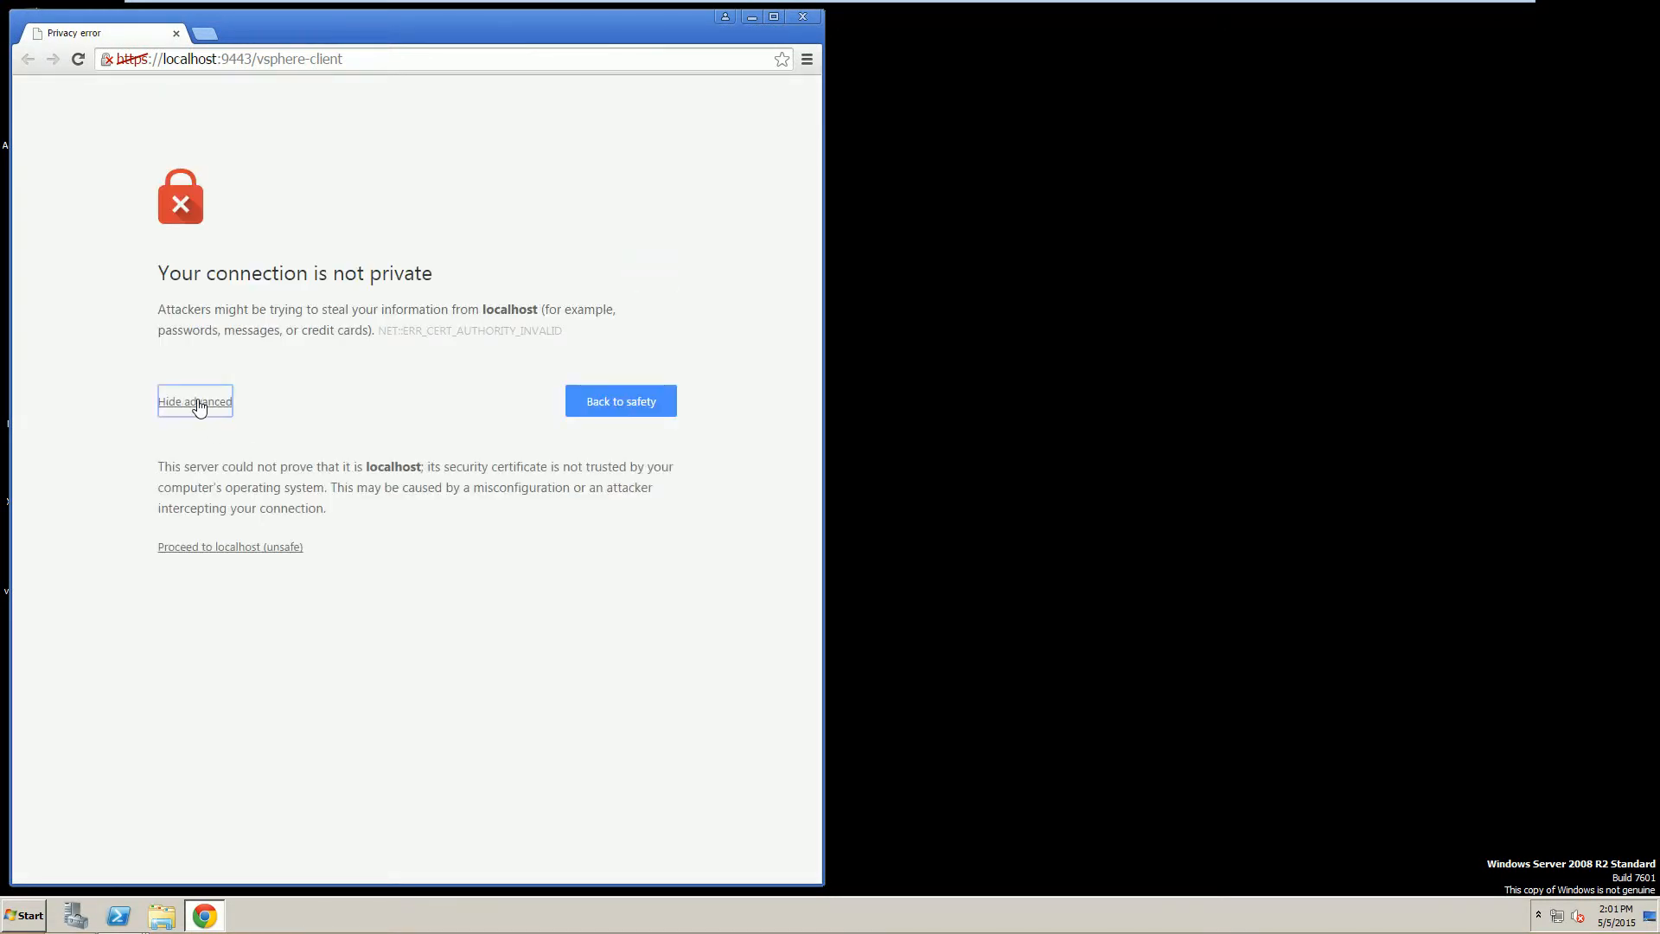
{"action": "left_click", "coordinate": [198, 547]}
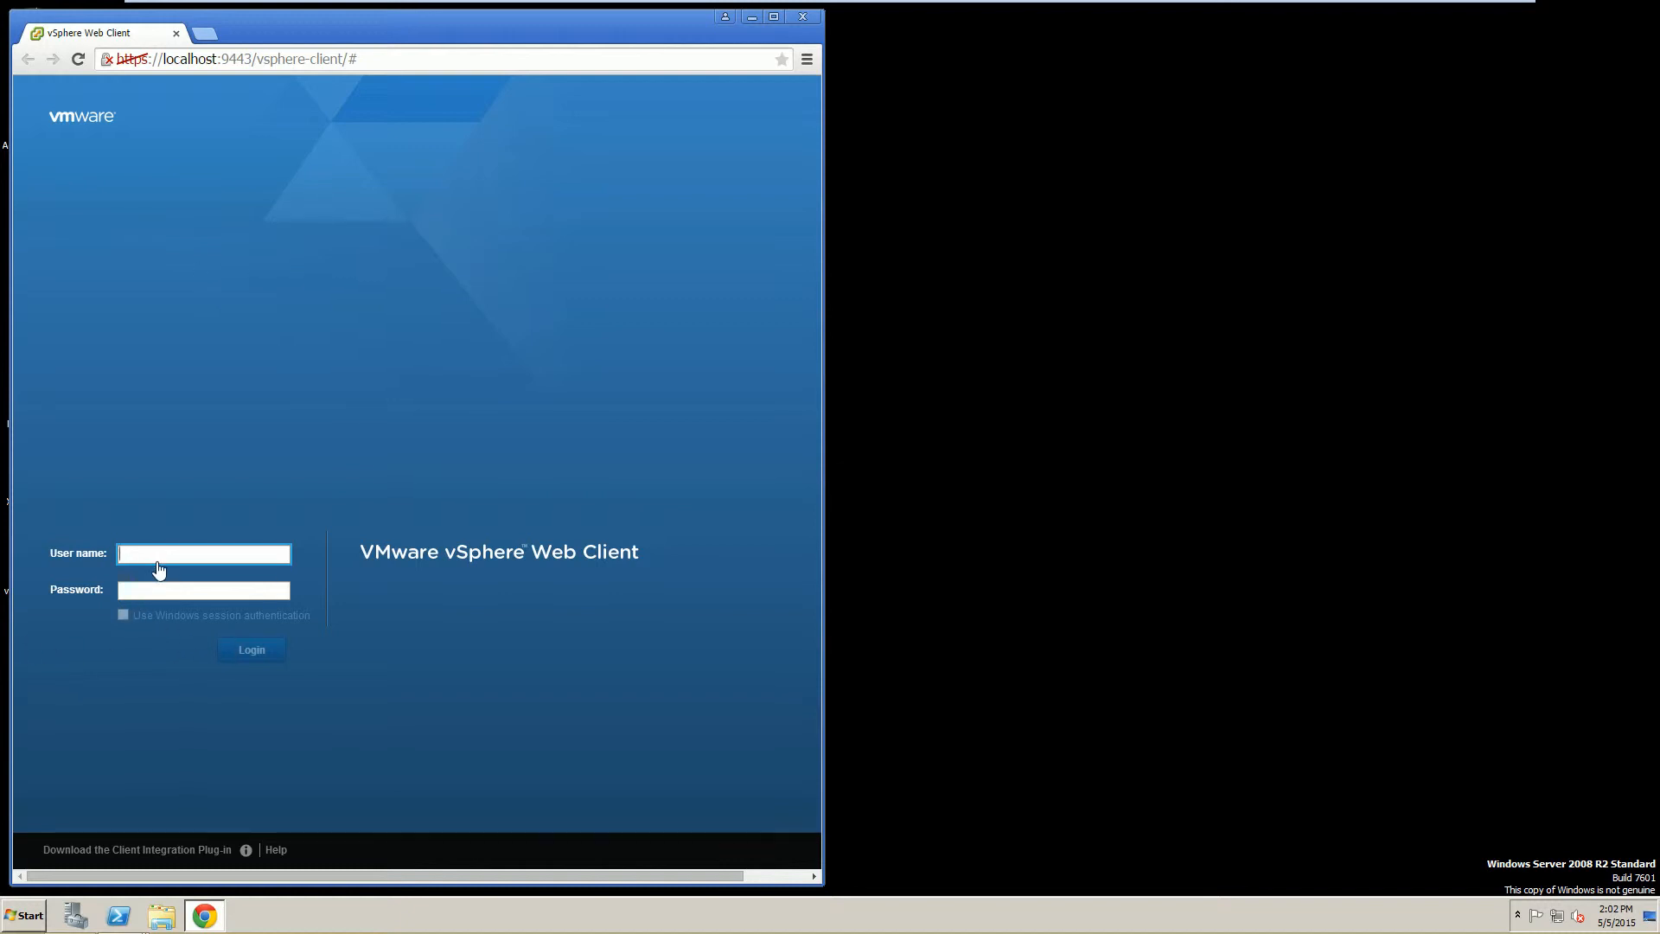
{"action": "type", "text": "ad"}
{"action": "type", "text": "ministrator@vsphere.local"}
{"action": "key", "text": "Tab"}
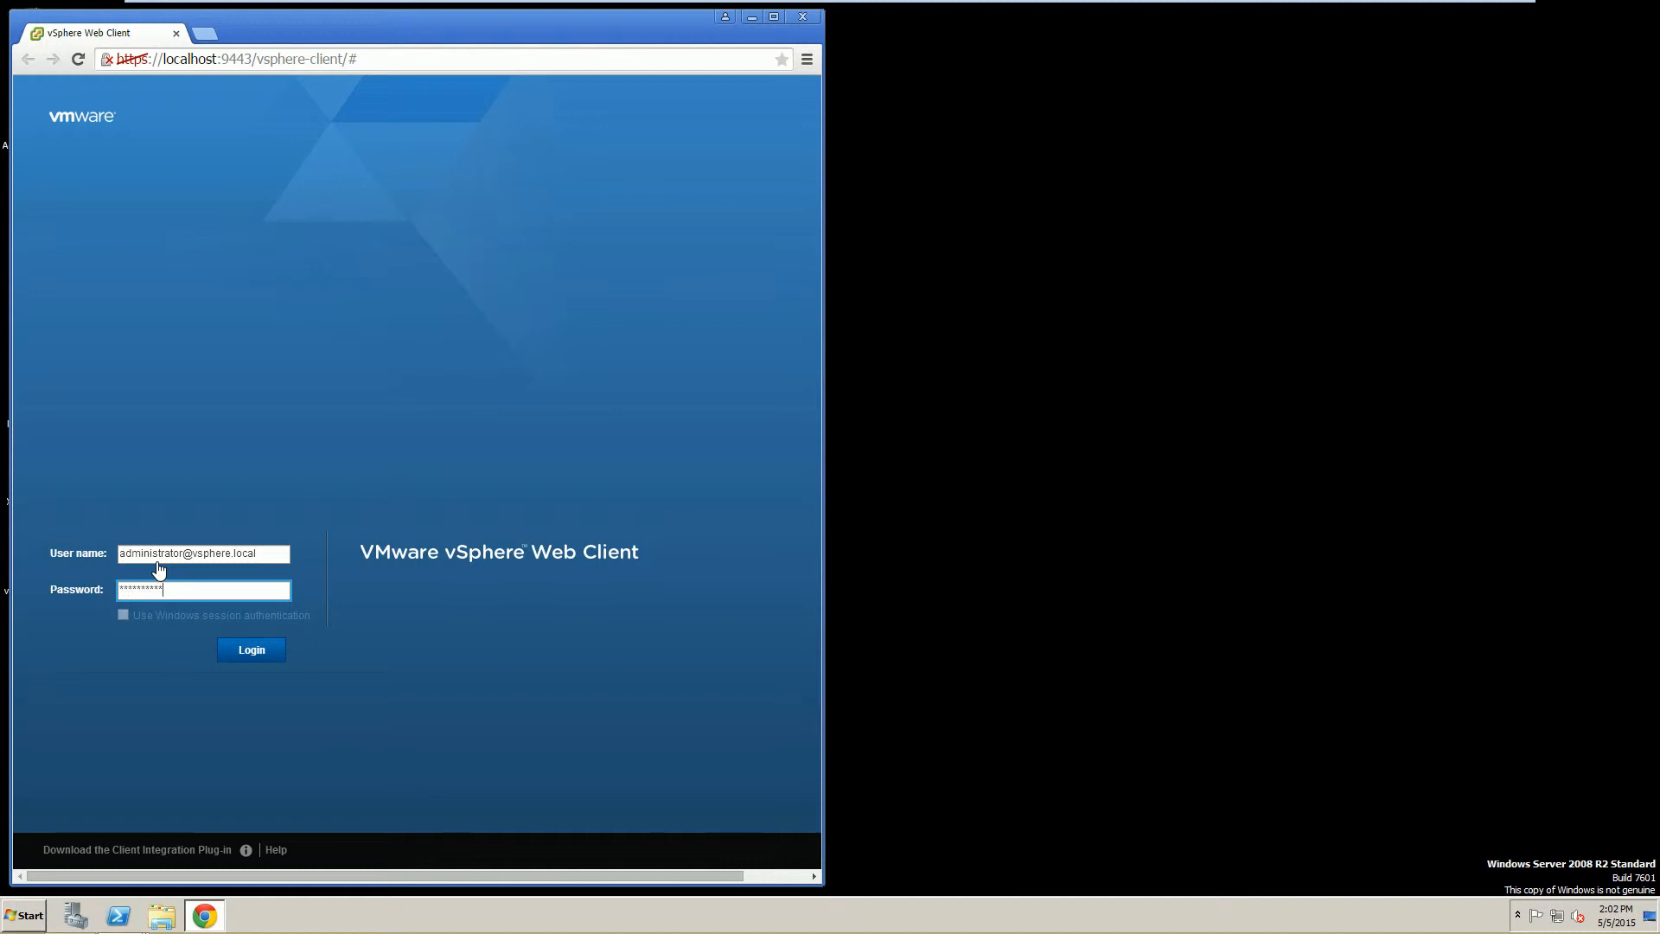
{"action": "key", "text": "Return"}
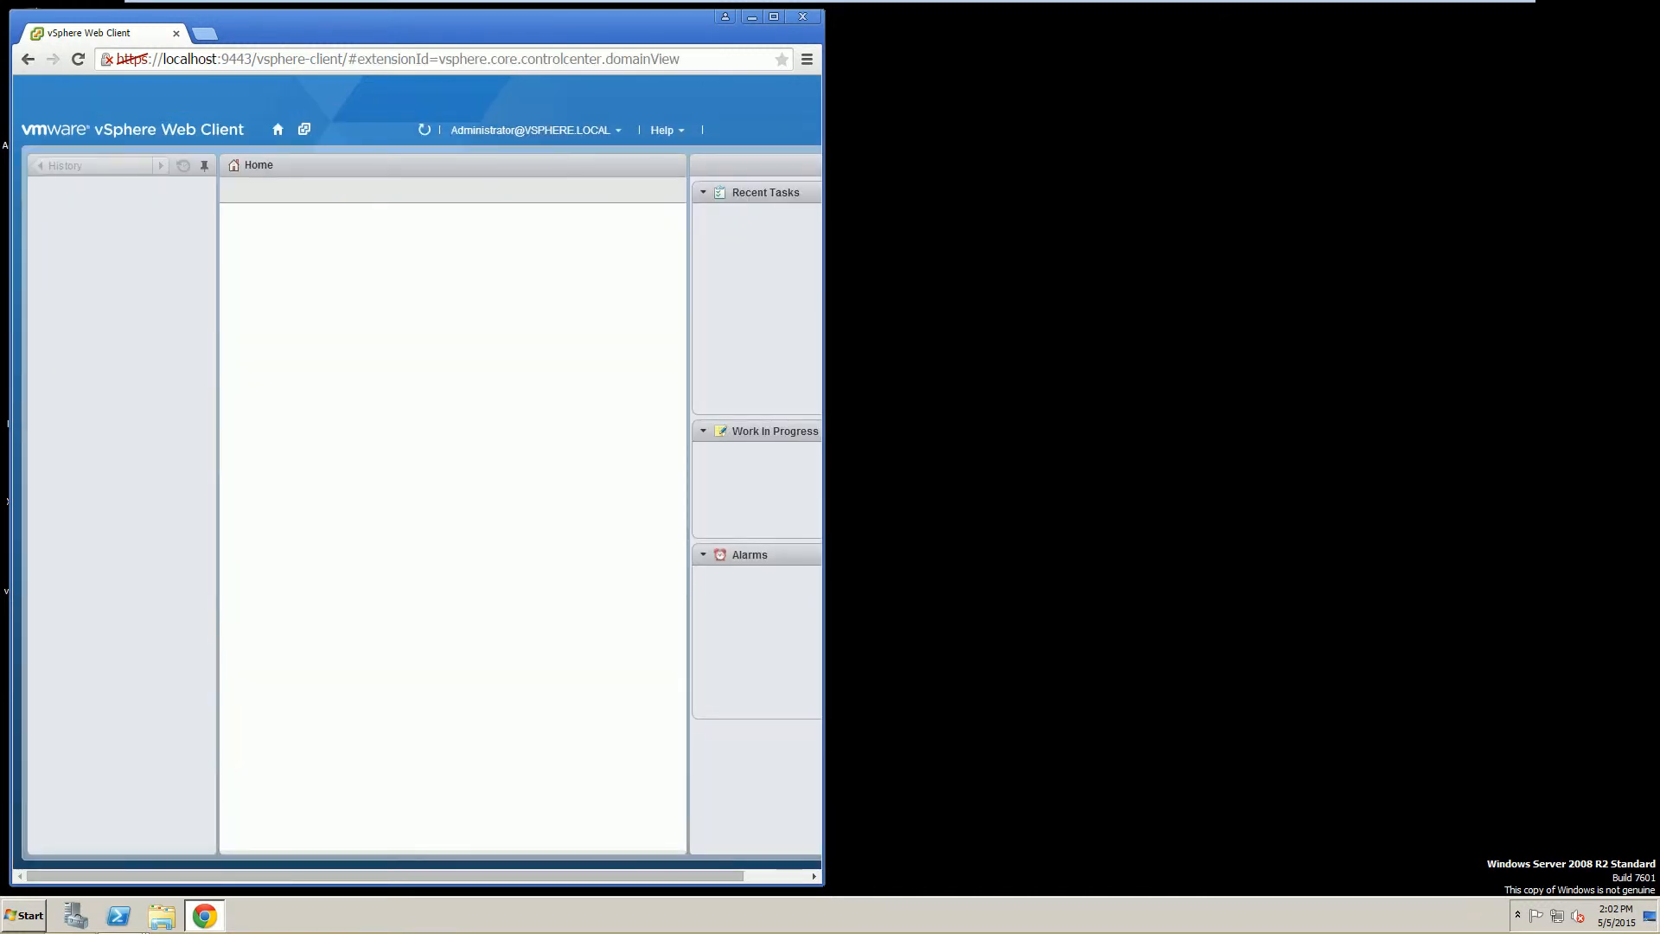
Maximize the browser, go to vCenter > Datacenters, and start a New Datacenter.
{"action": "left_click", "coordinate": [773, 16]}
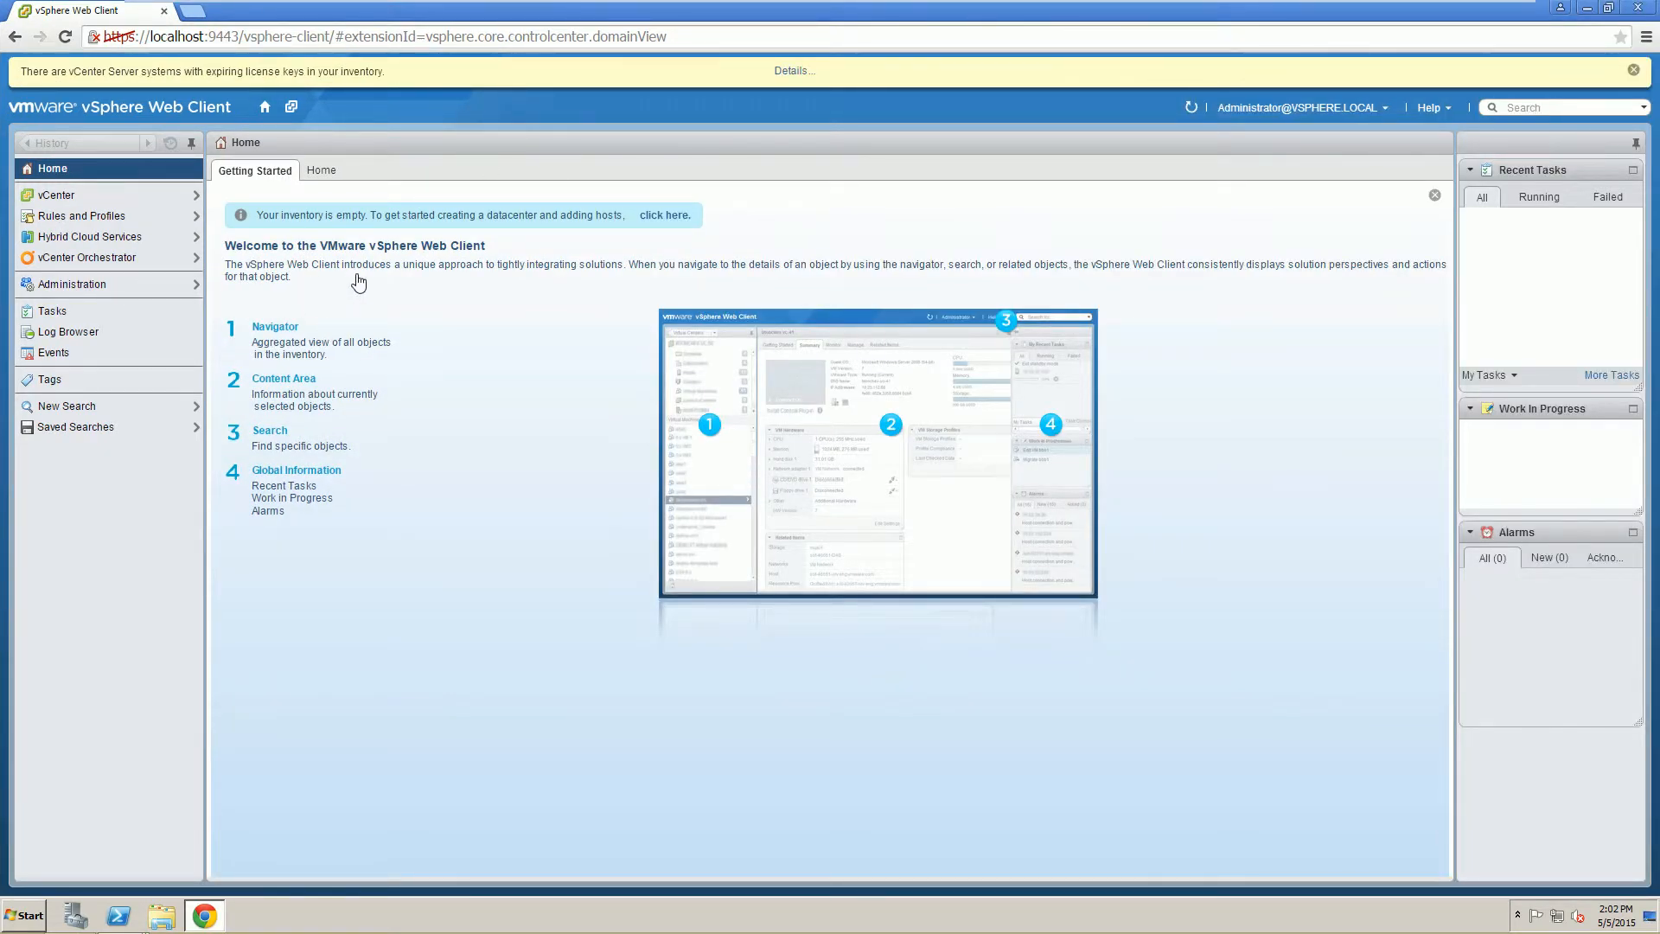
{"action": "left_click", "coordinate": [71, 197]}
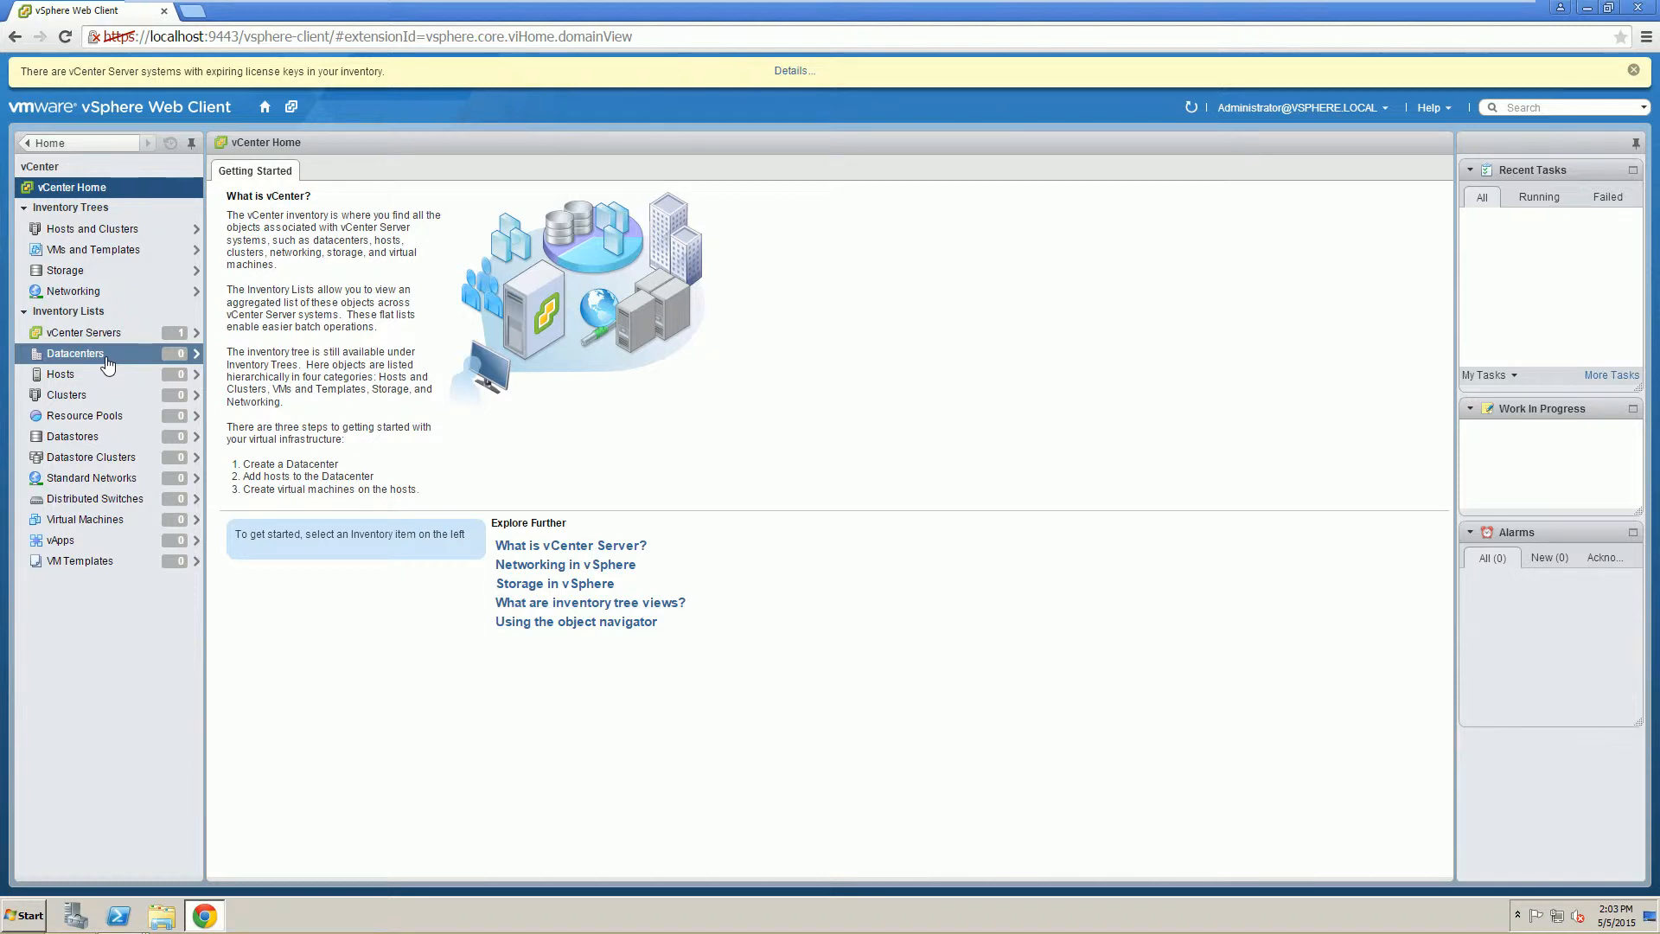
{"action": "left_click", "coordinate": [107, 364]}
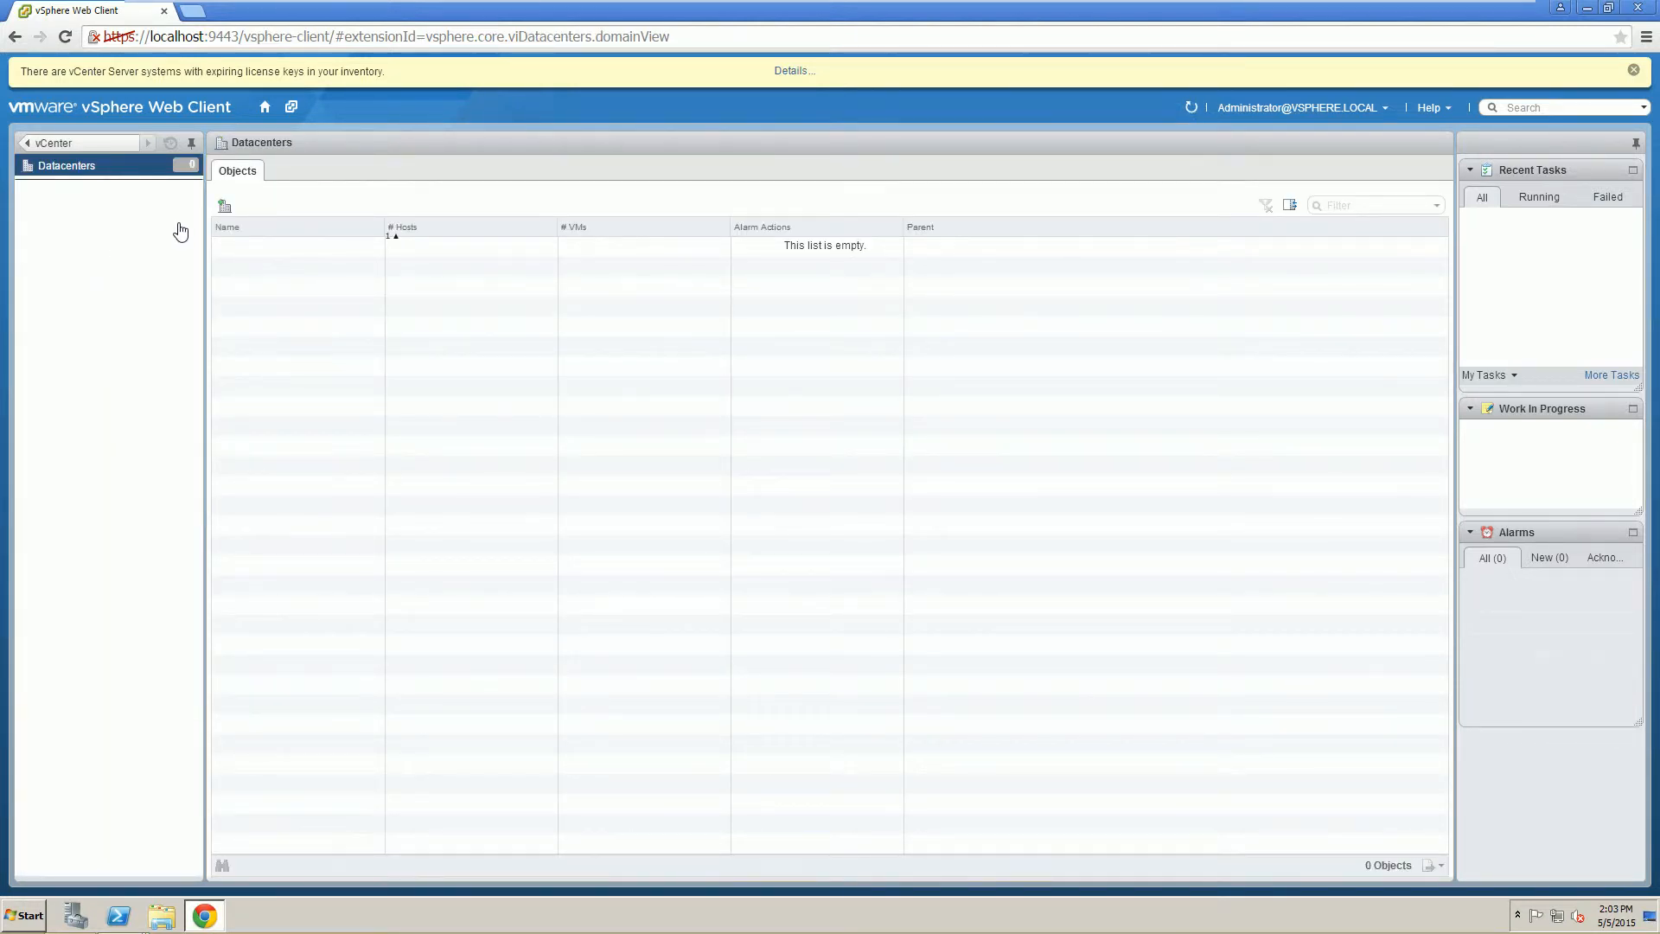
{"action": "left_click", "coordinate": [224, 210]}
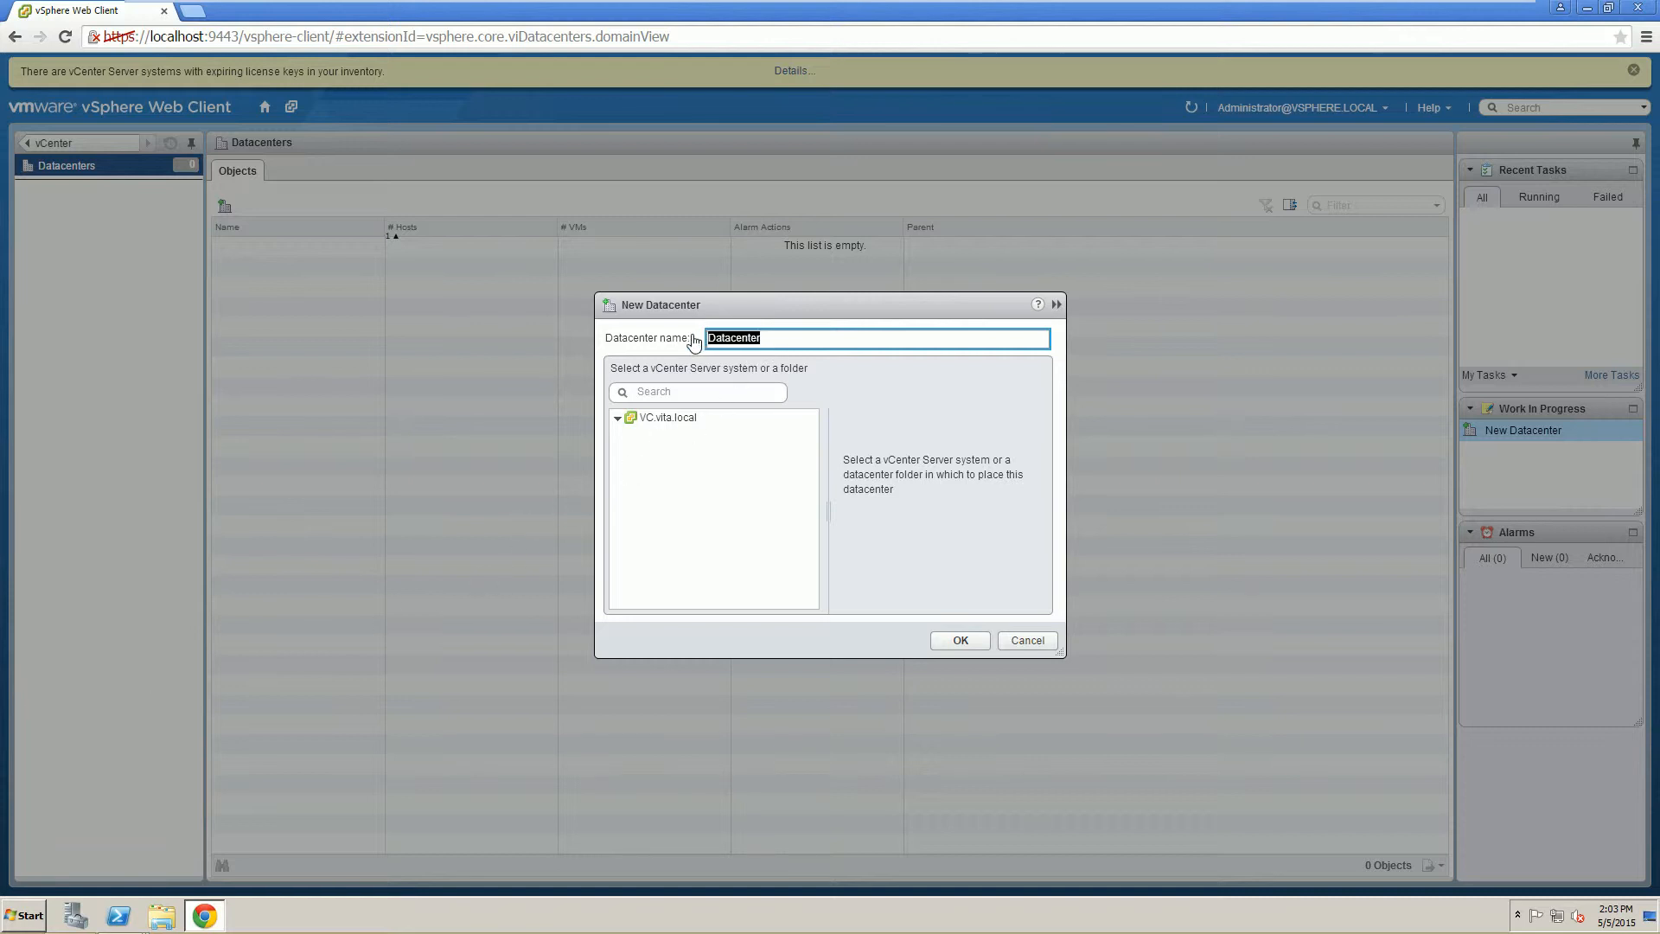
Create the 'Training' datacenter under VC.vita.local and open its Hosts view.
{"action": "type", "text": "Training"}
{"action": "left_click", "coordinate": [685, 420]}
{"action": "left_click", "coordinate": [960, 641]}
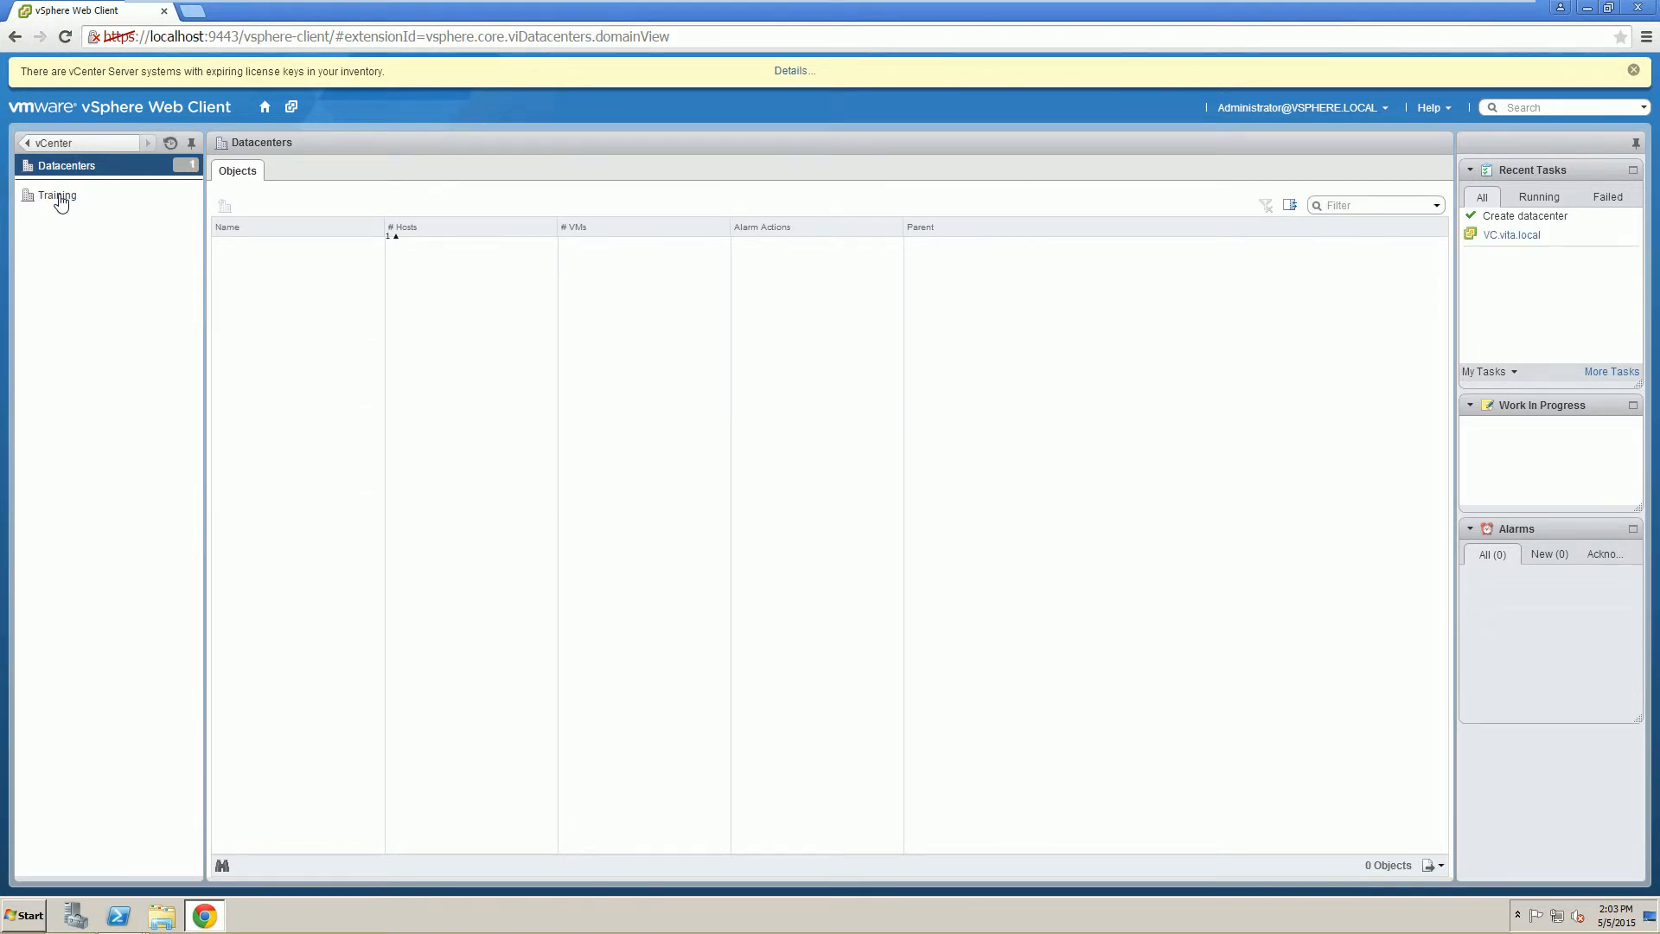
{"action": "left_click", "coordinate": [59, 198]}
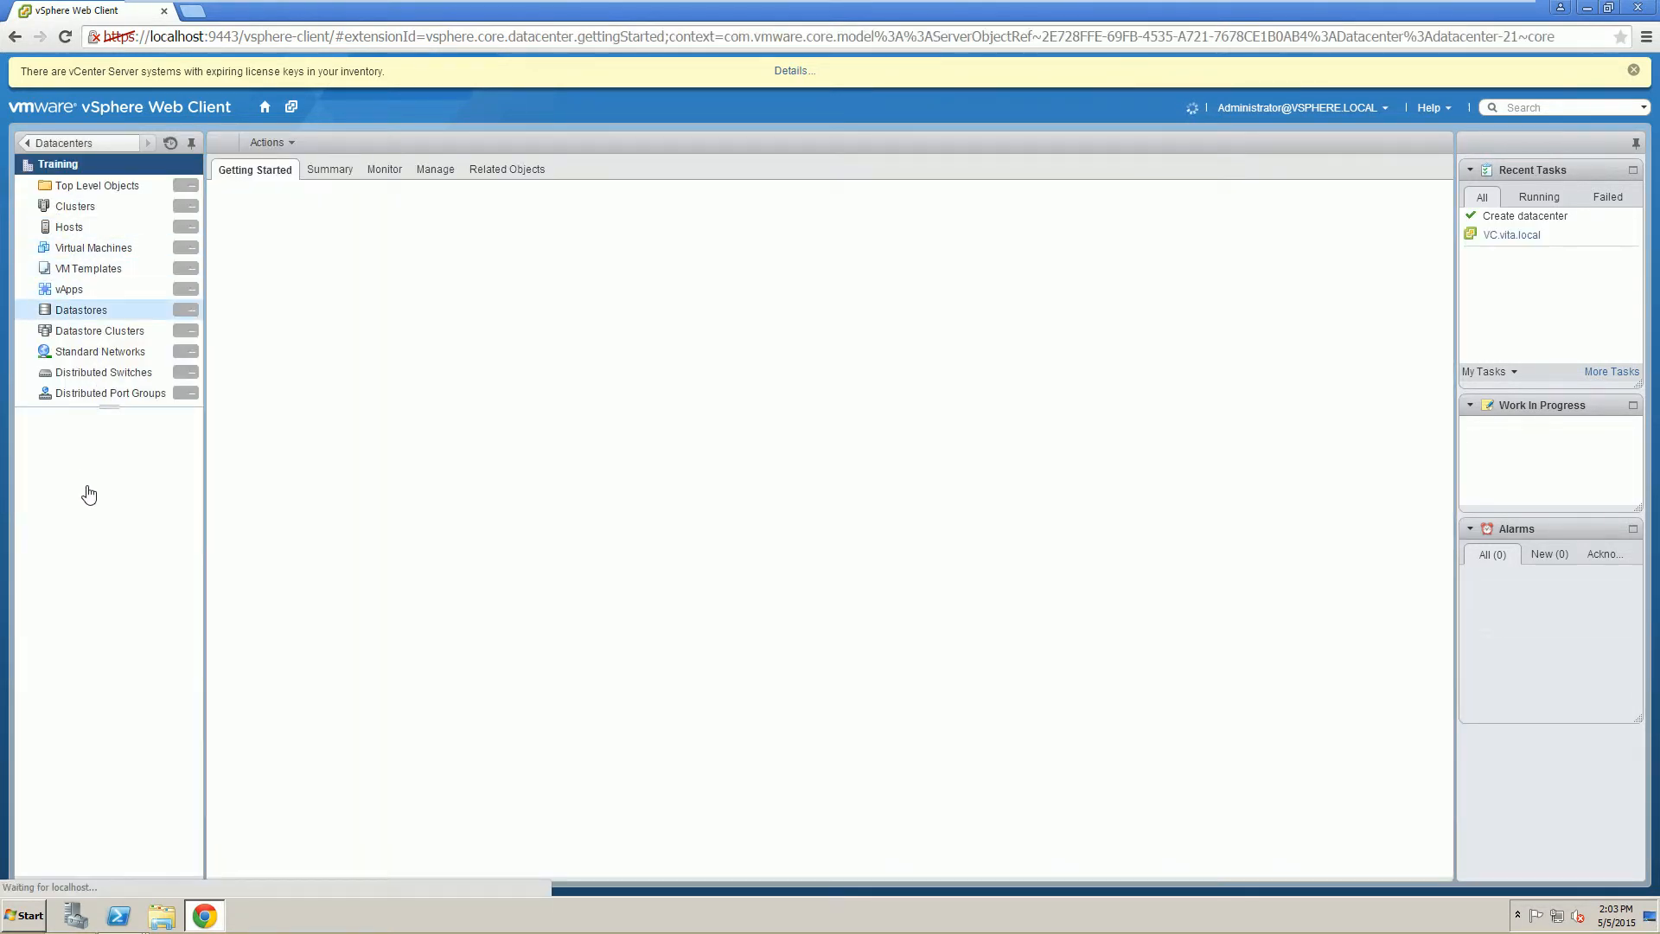
{"action": "left_click", "coordinate": [69, 228]}
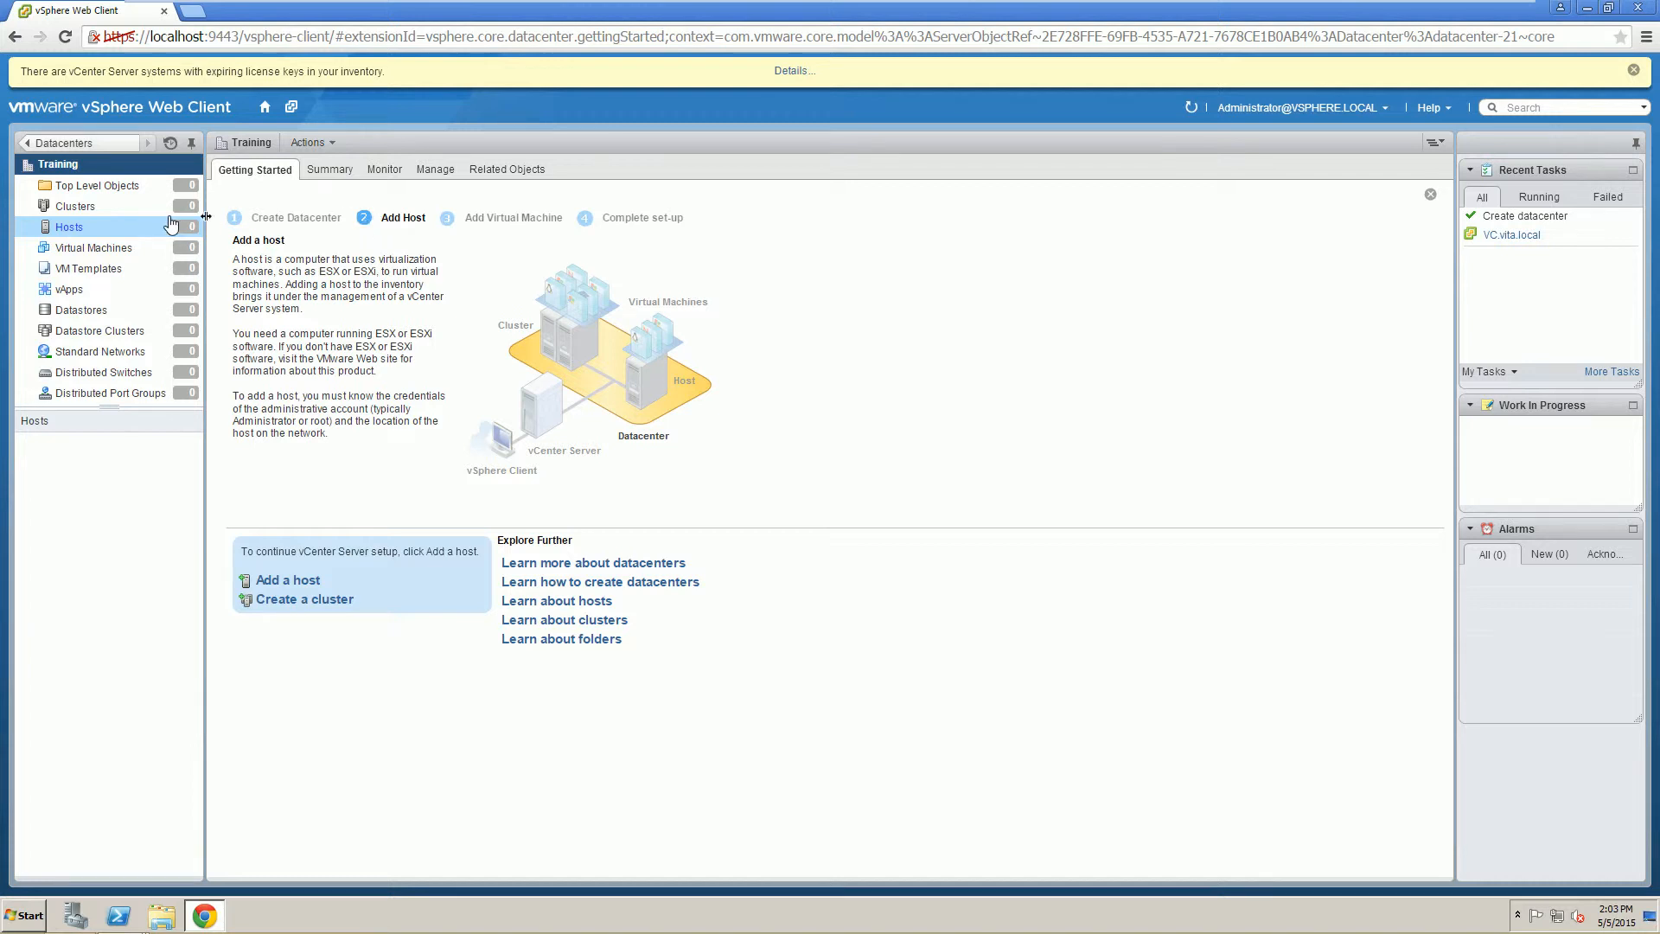
Begin adding host esxi1 to Training with the root user and its password.
{"action": "left_click", "coordinate": [274, 585]}
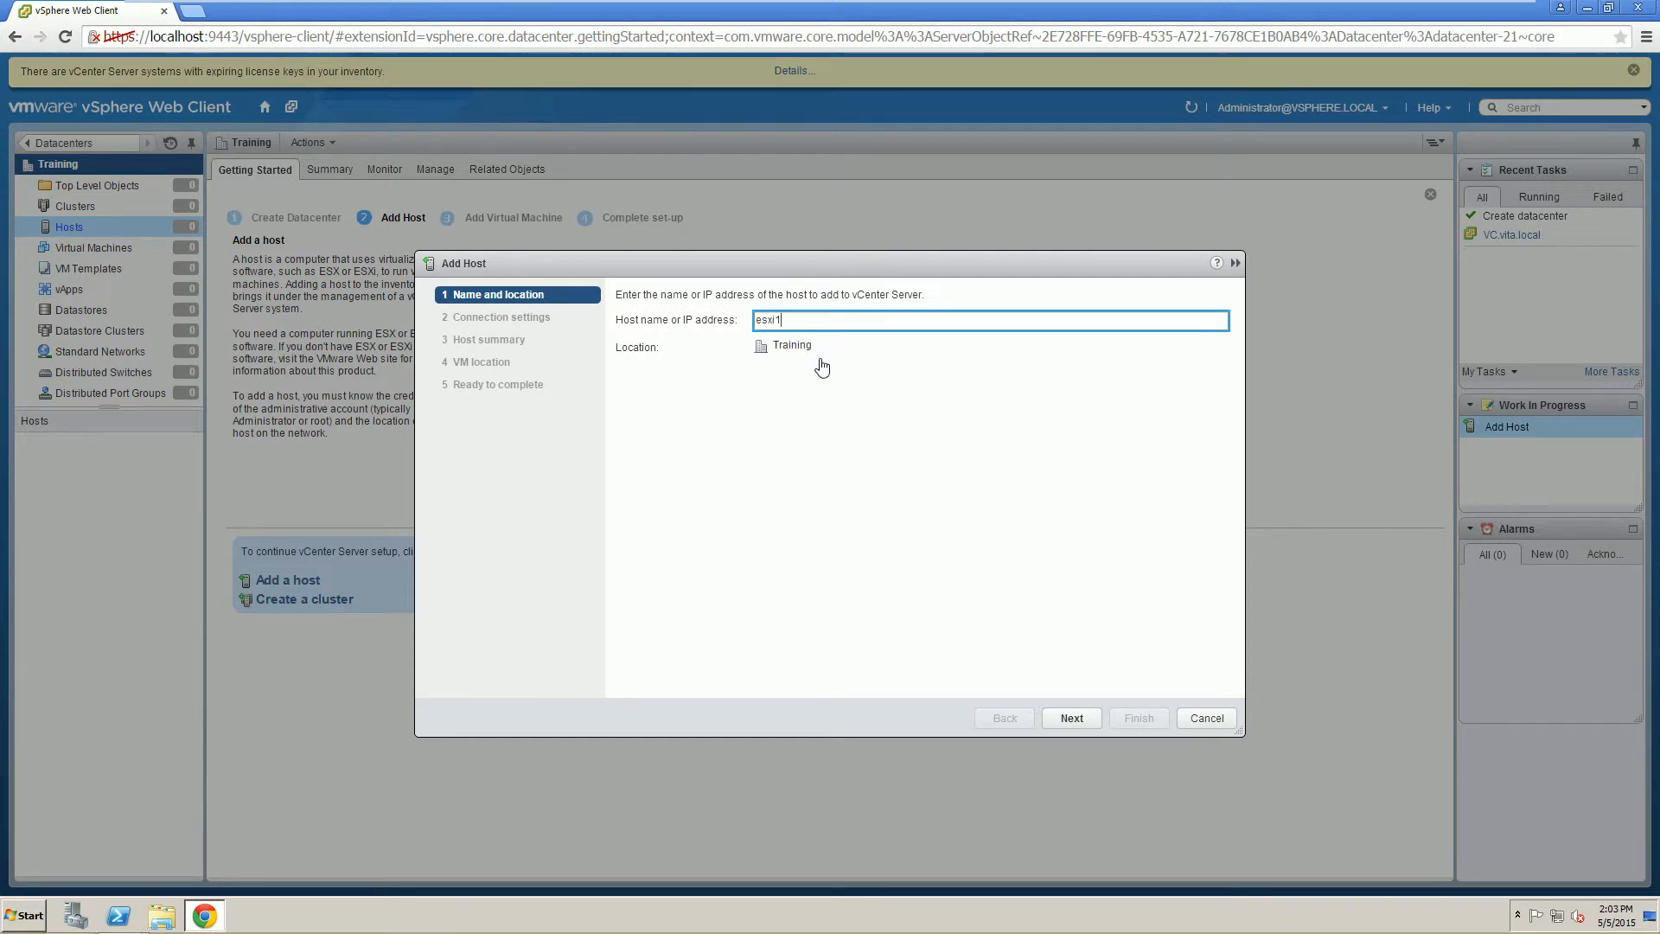
{"action": "type", "text": "esxi1"}
{"action": "left_click", "coordinate": [1091, 721]}
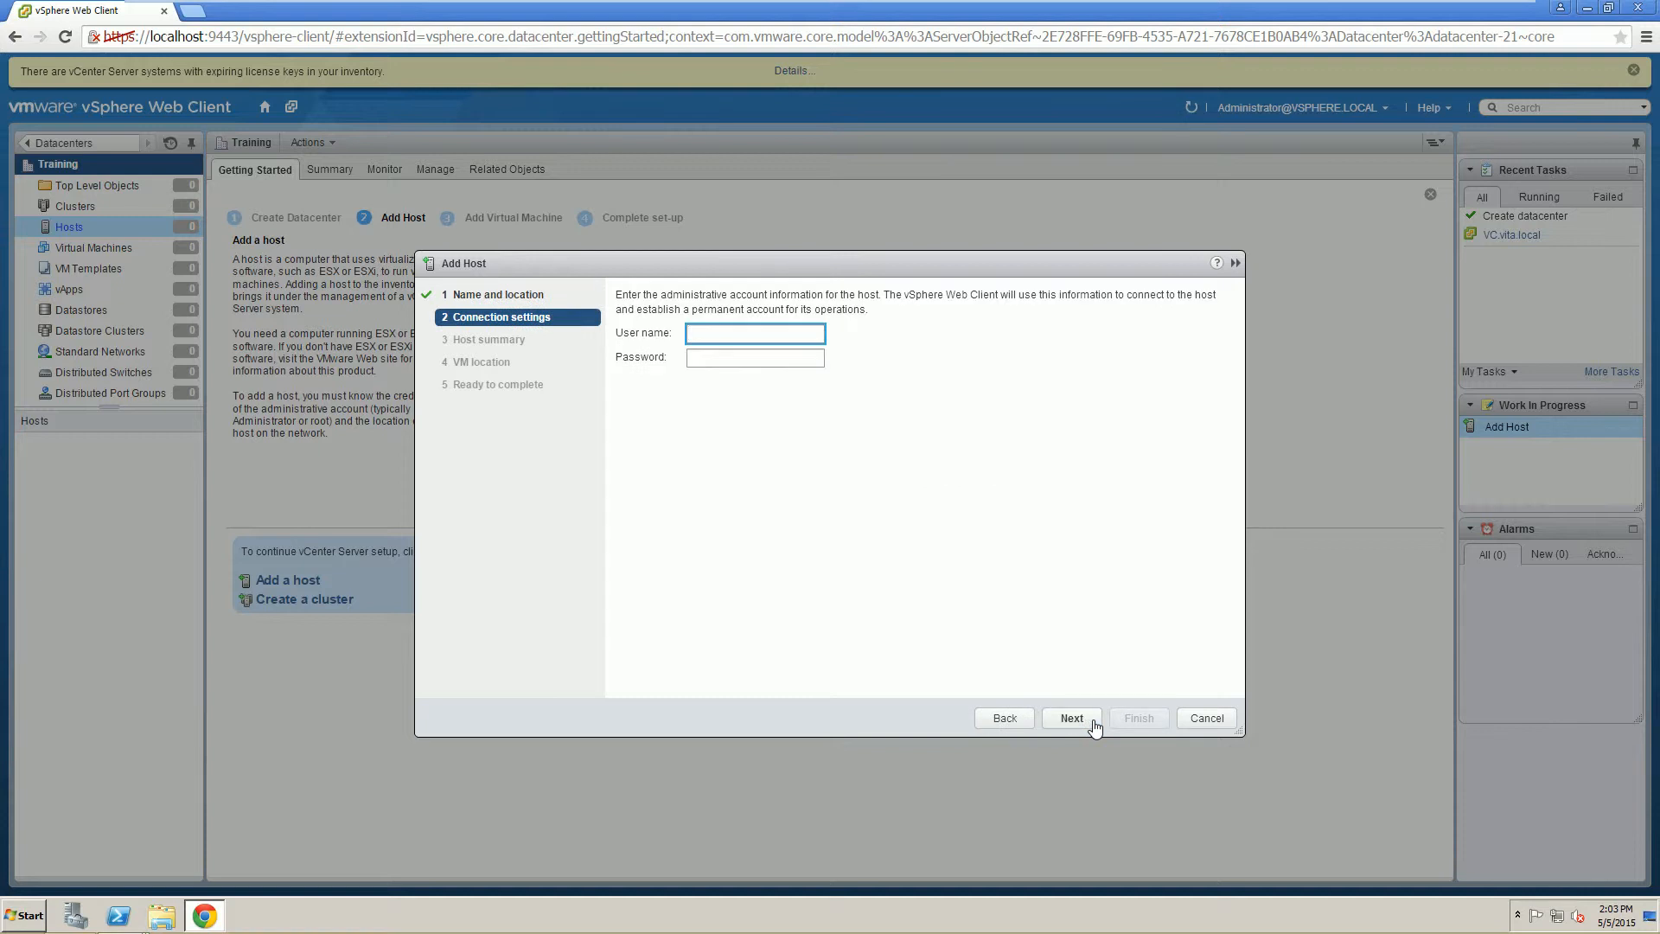
{"action": "type", "text": "root"}
{"action": "key", "text": "Tab"}
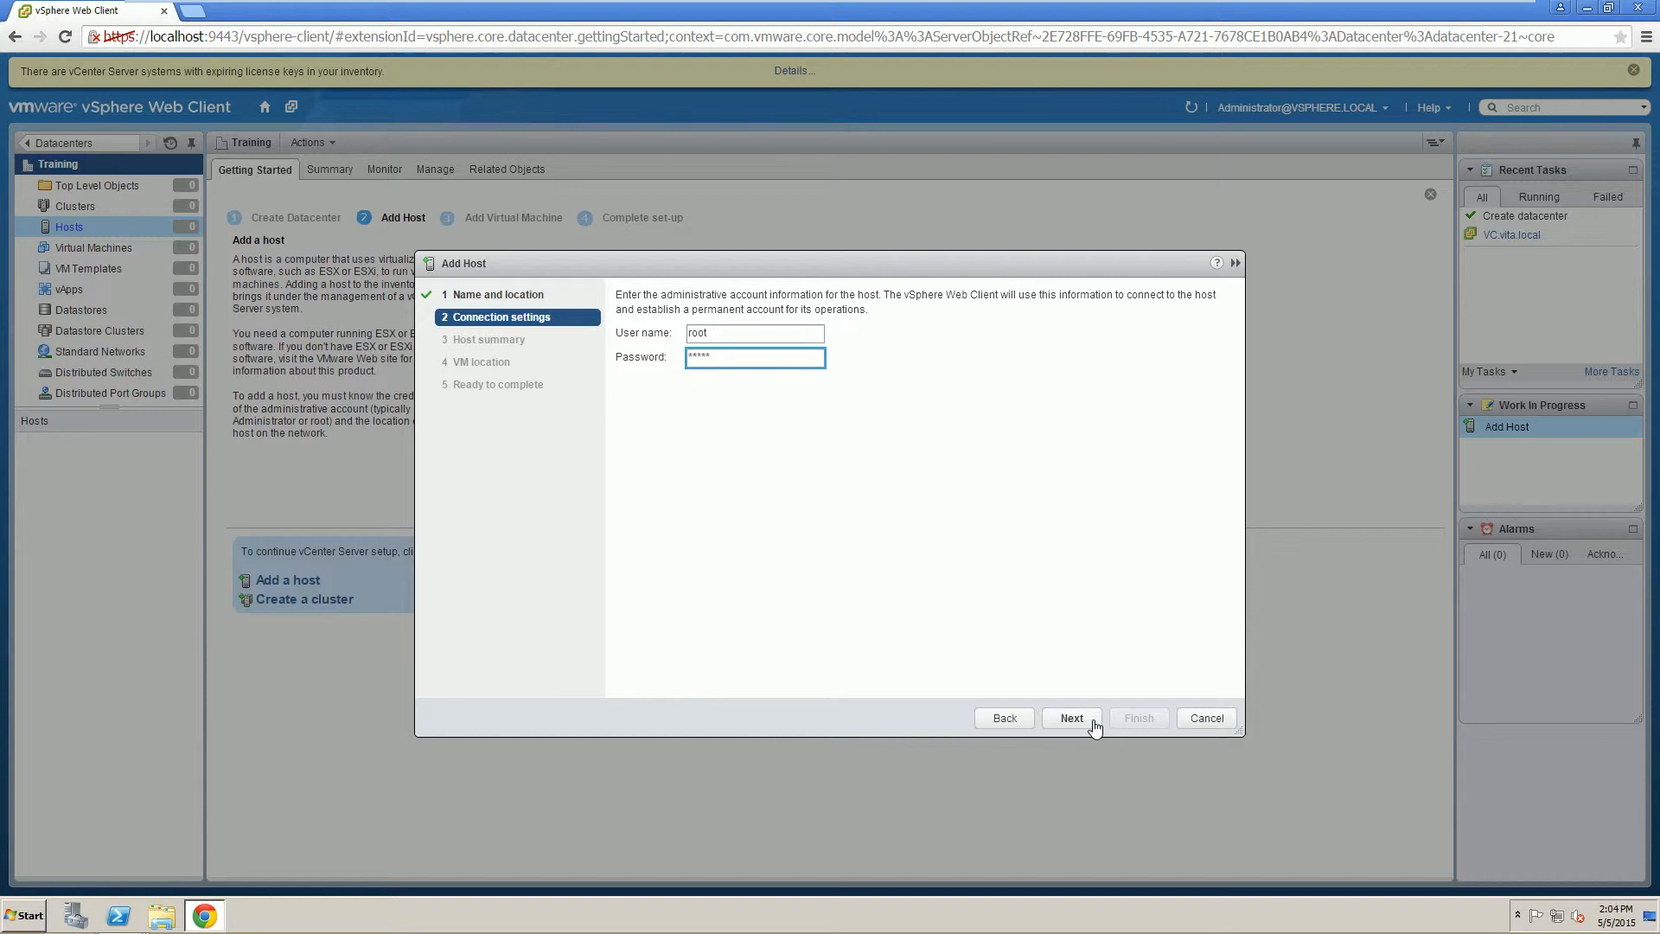
{"action": "type", "text": "**"}
{"action": "key", "text": "Tab"}
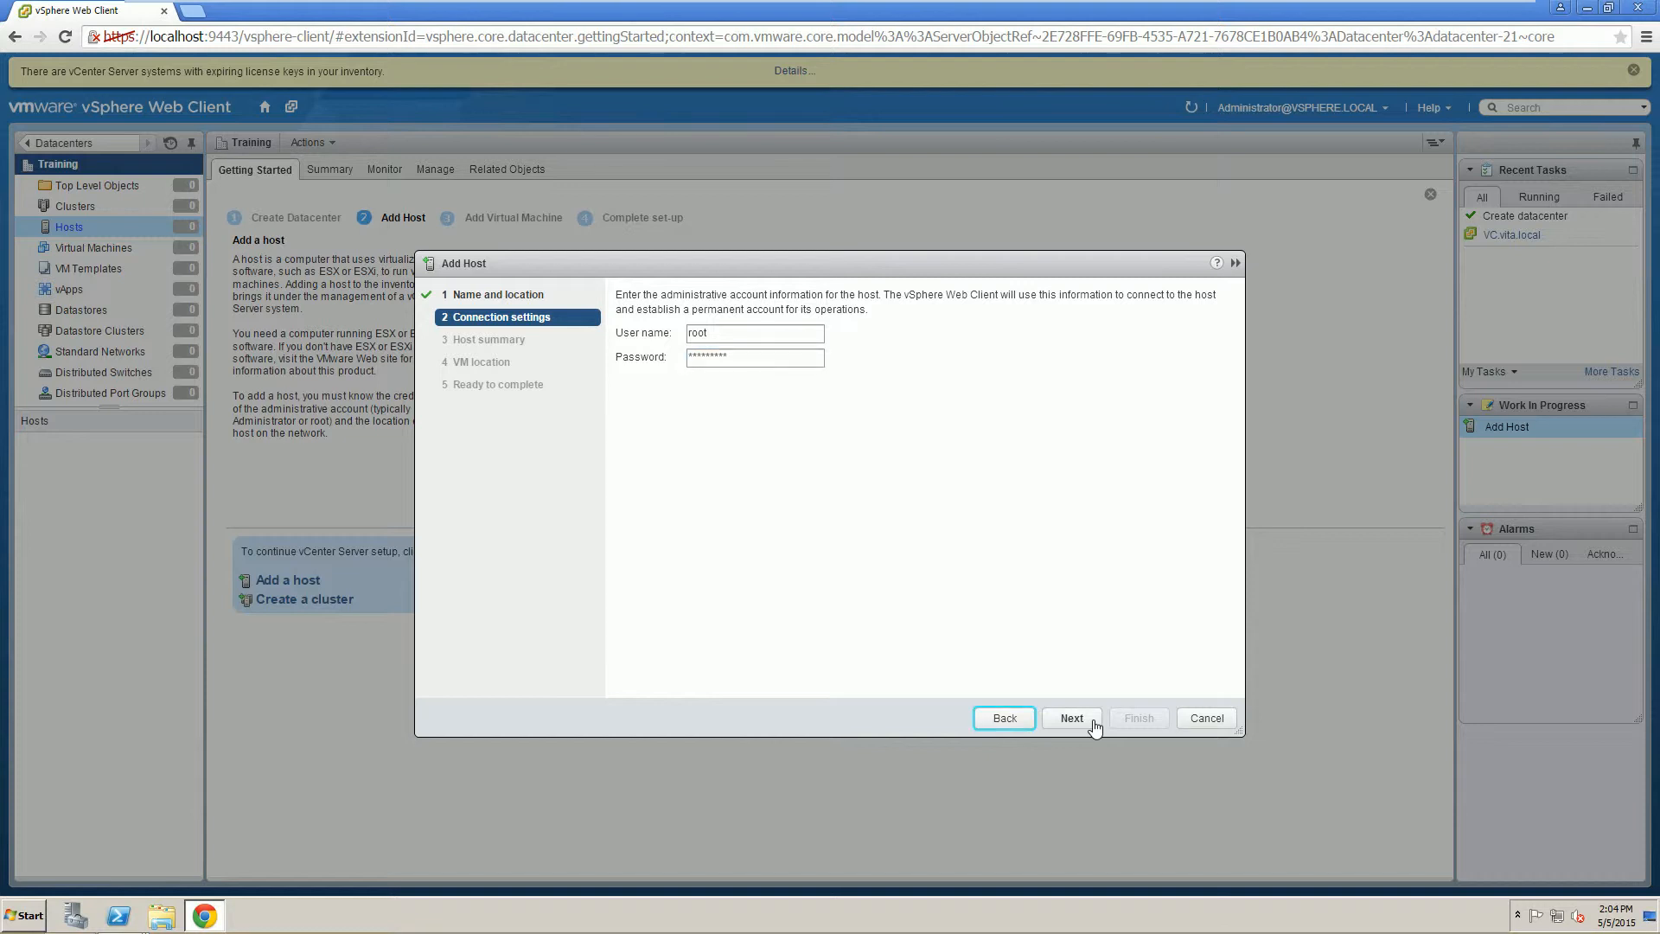
{"action": "left_click", "coordinate": [1094, 725]}
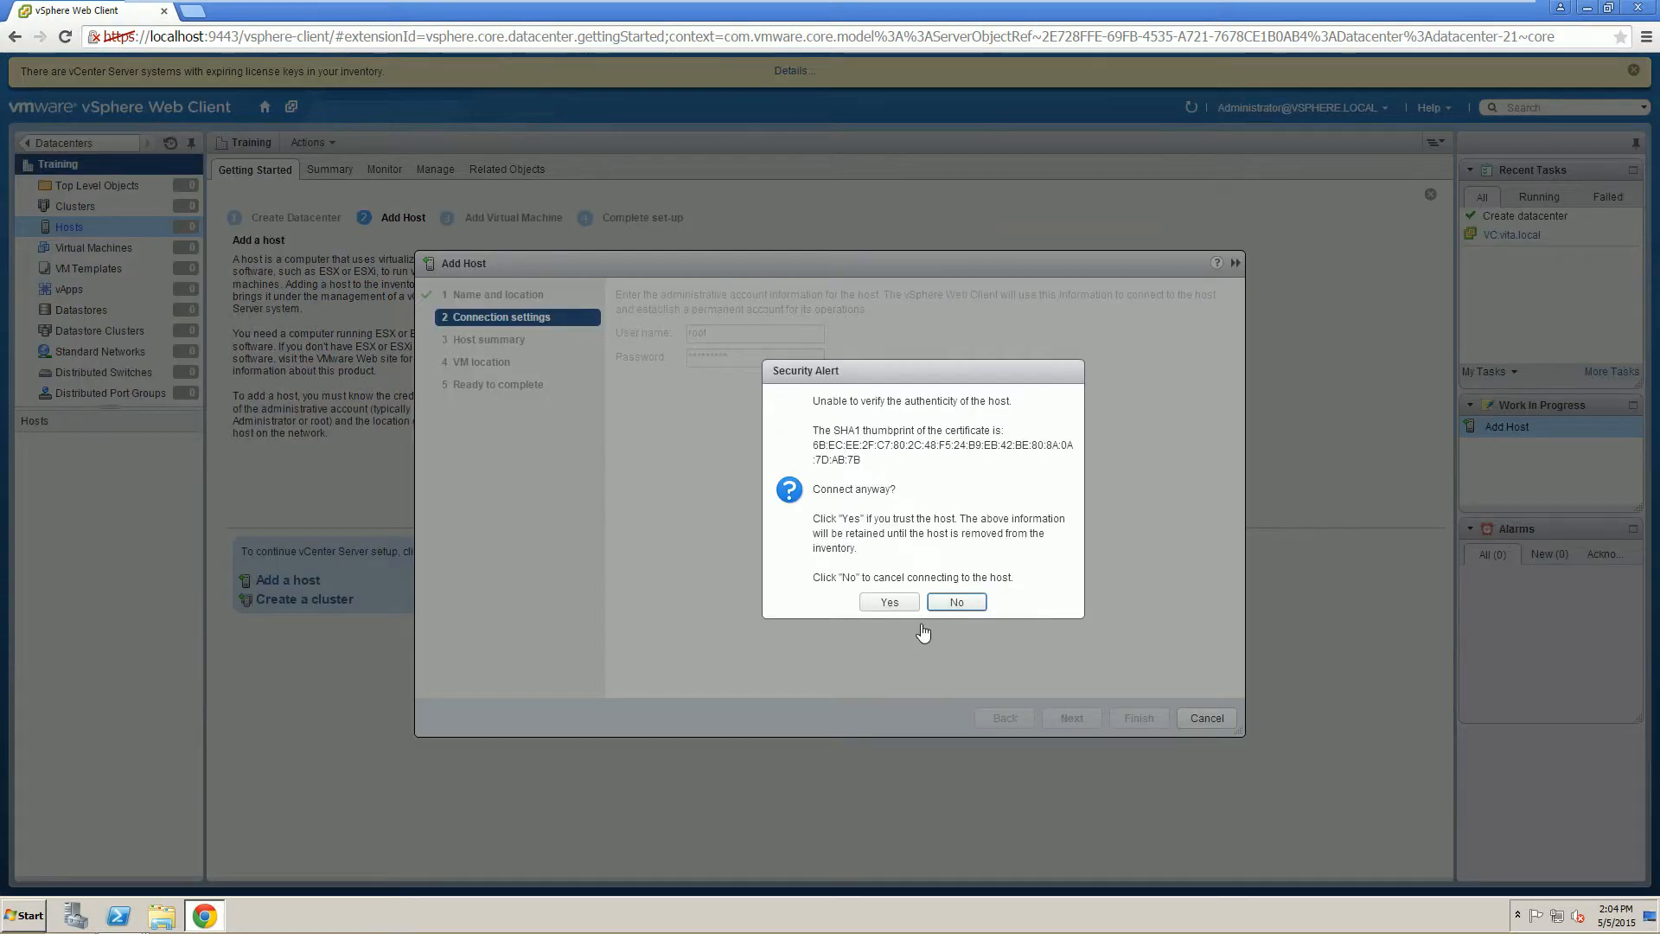
Trust esxi1's certificate, assign the Enterprise Plus licence, keep lockdown off, and finish adding it.
{"action": "left_click", "coordinate": [890, 603]}
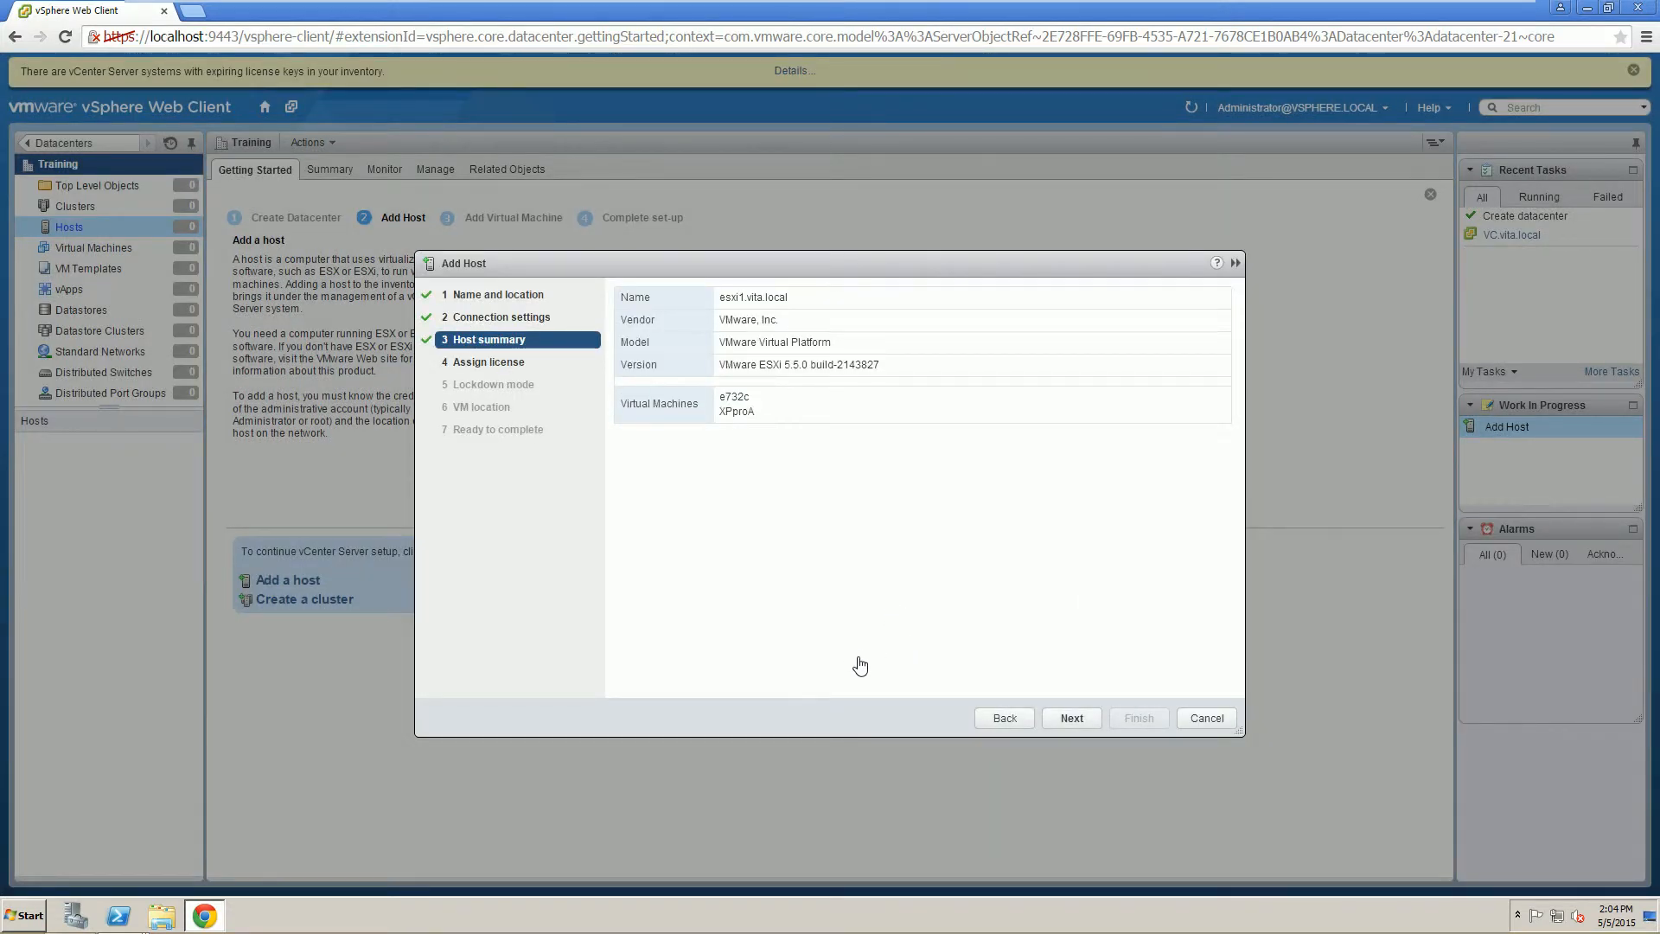
{"action": "left_click", "coordinate": [1072, 722]}
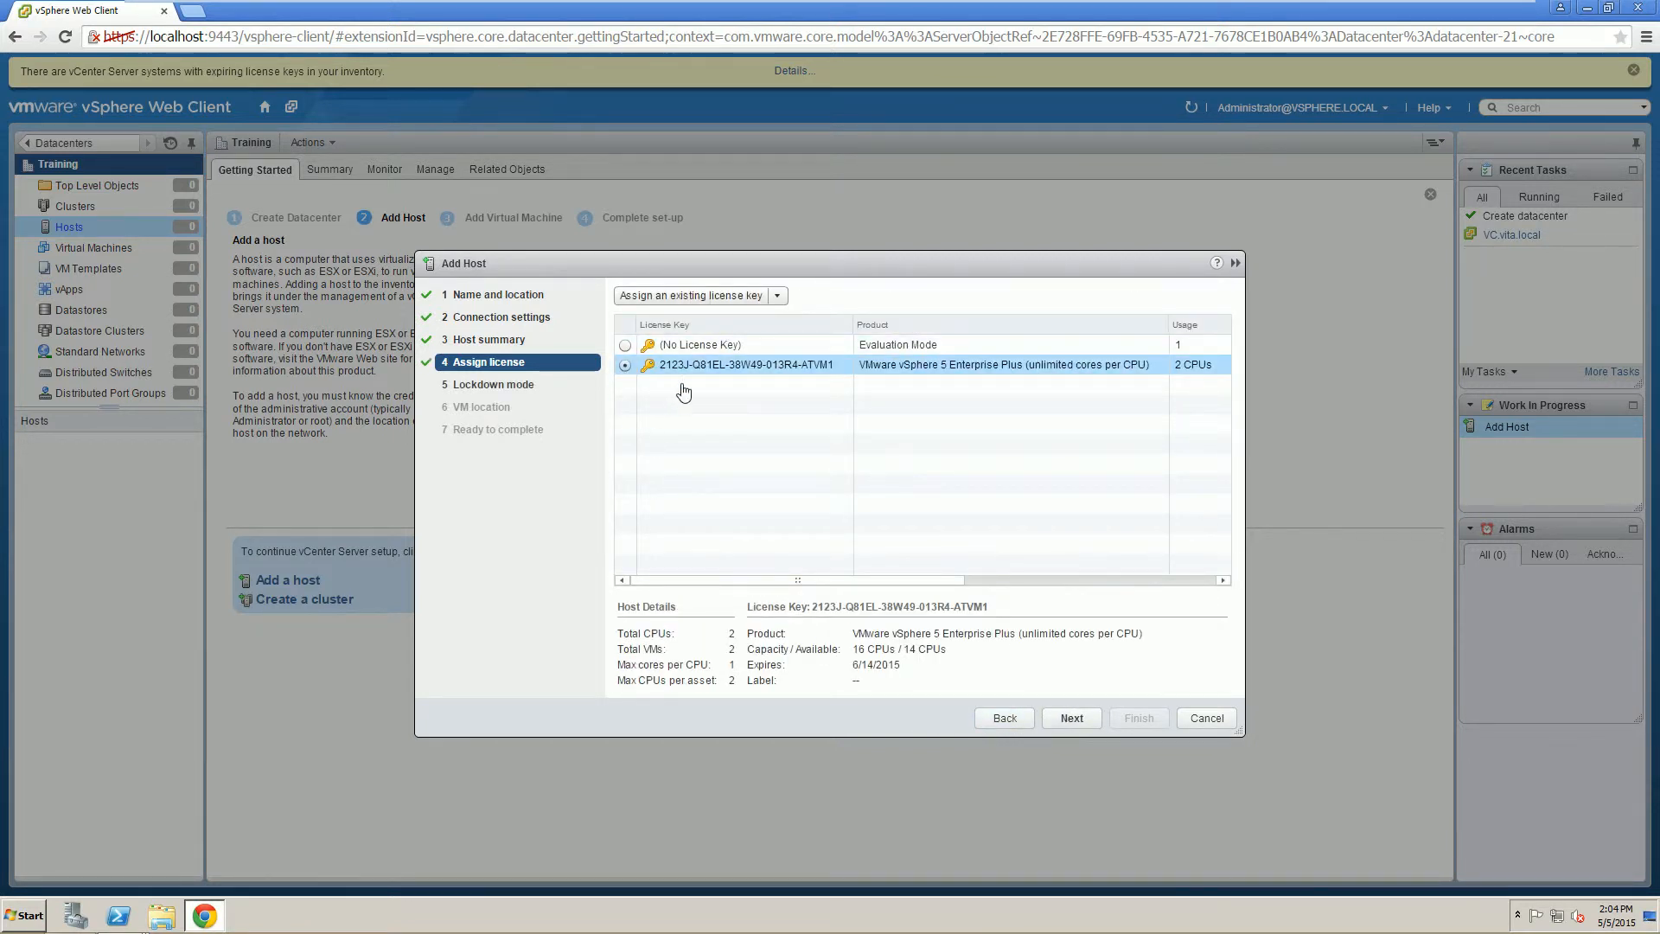
{"action": "left_click", "coordinate": [1073, 726]}
{"action": "left_click", "coordinate": [878, 566]}
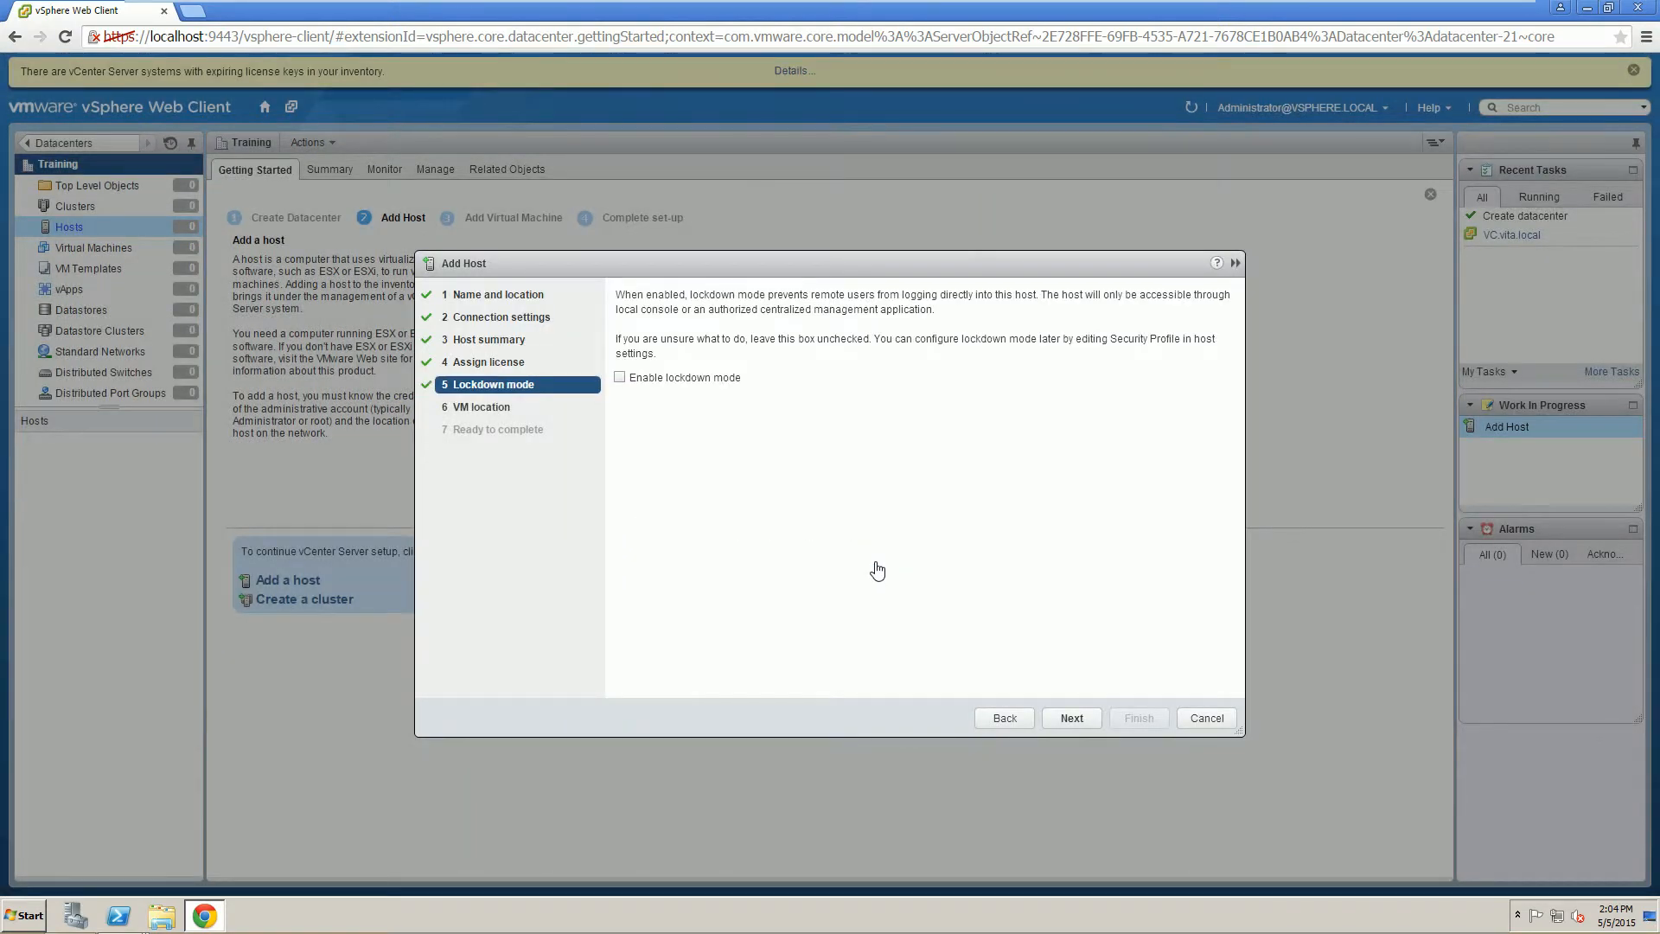
{"action": "left_click", "coordinate": [1072, 718]}
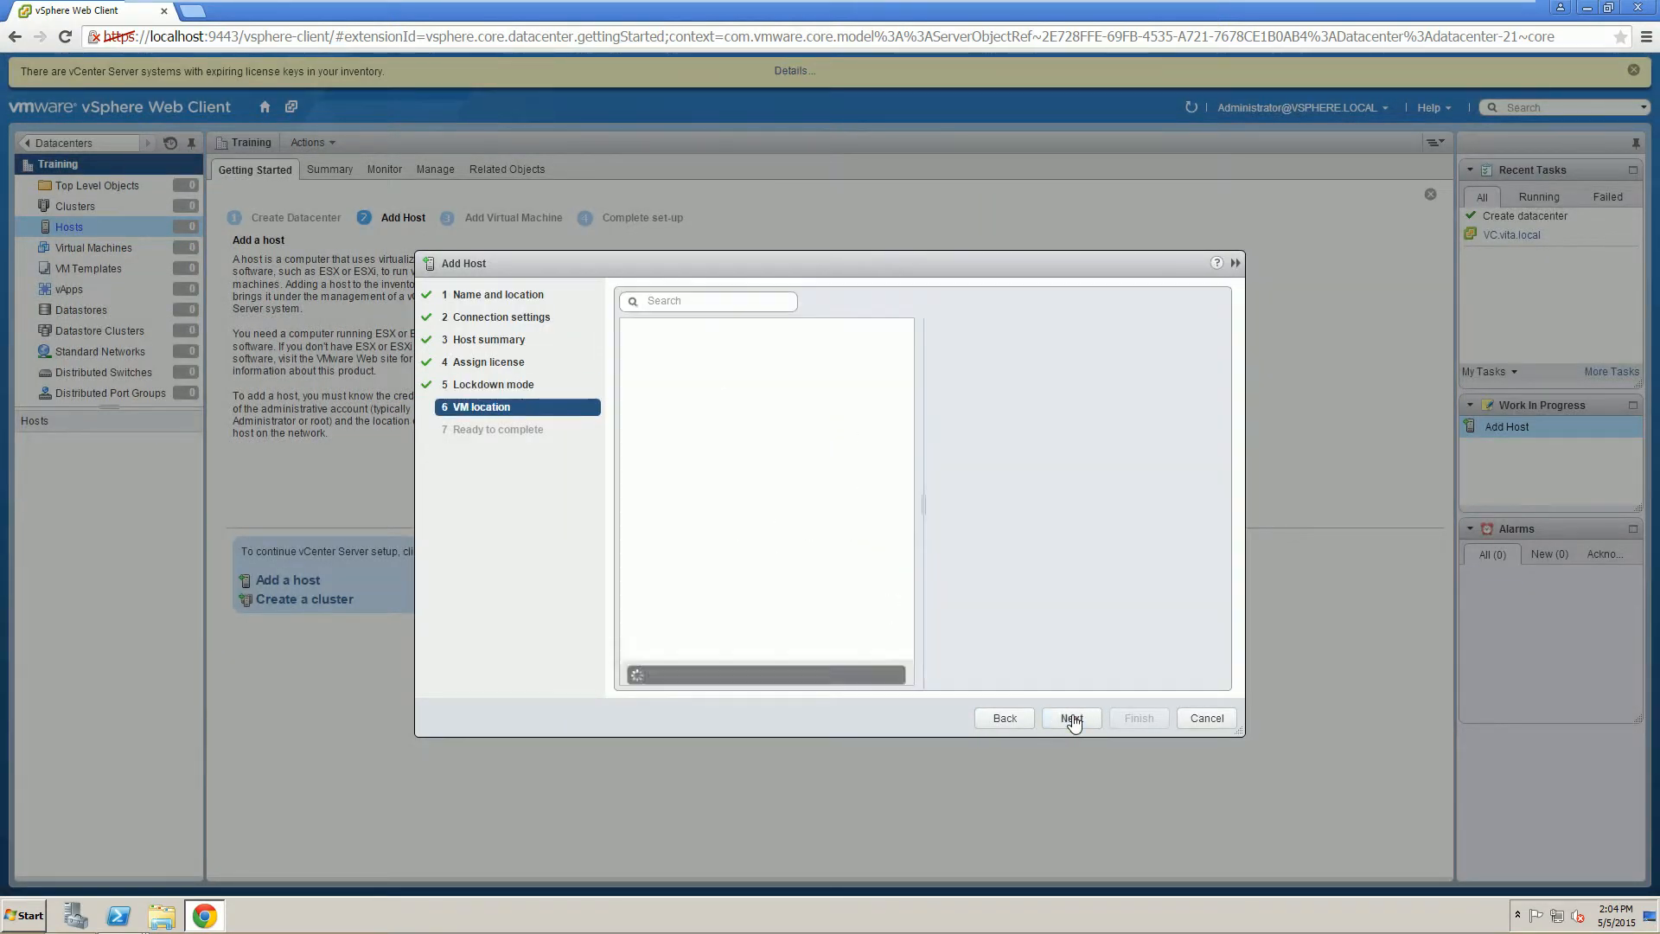
{"action": "left_click", "coordinate": [1073, 718]}
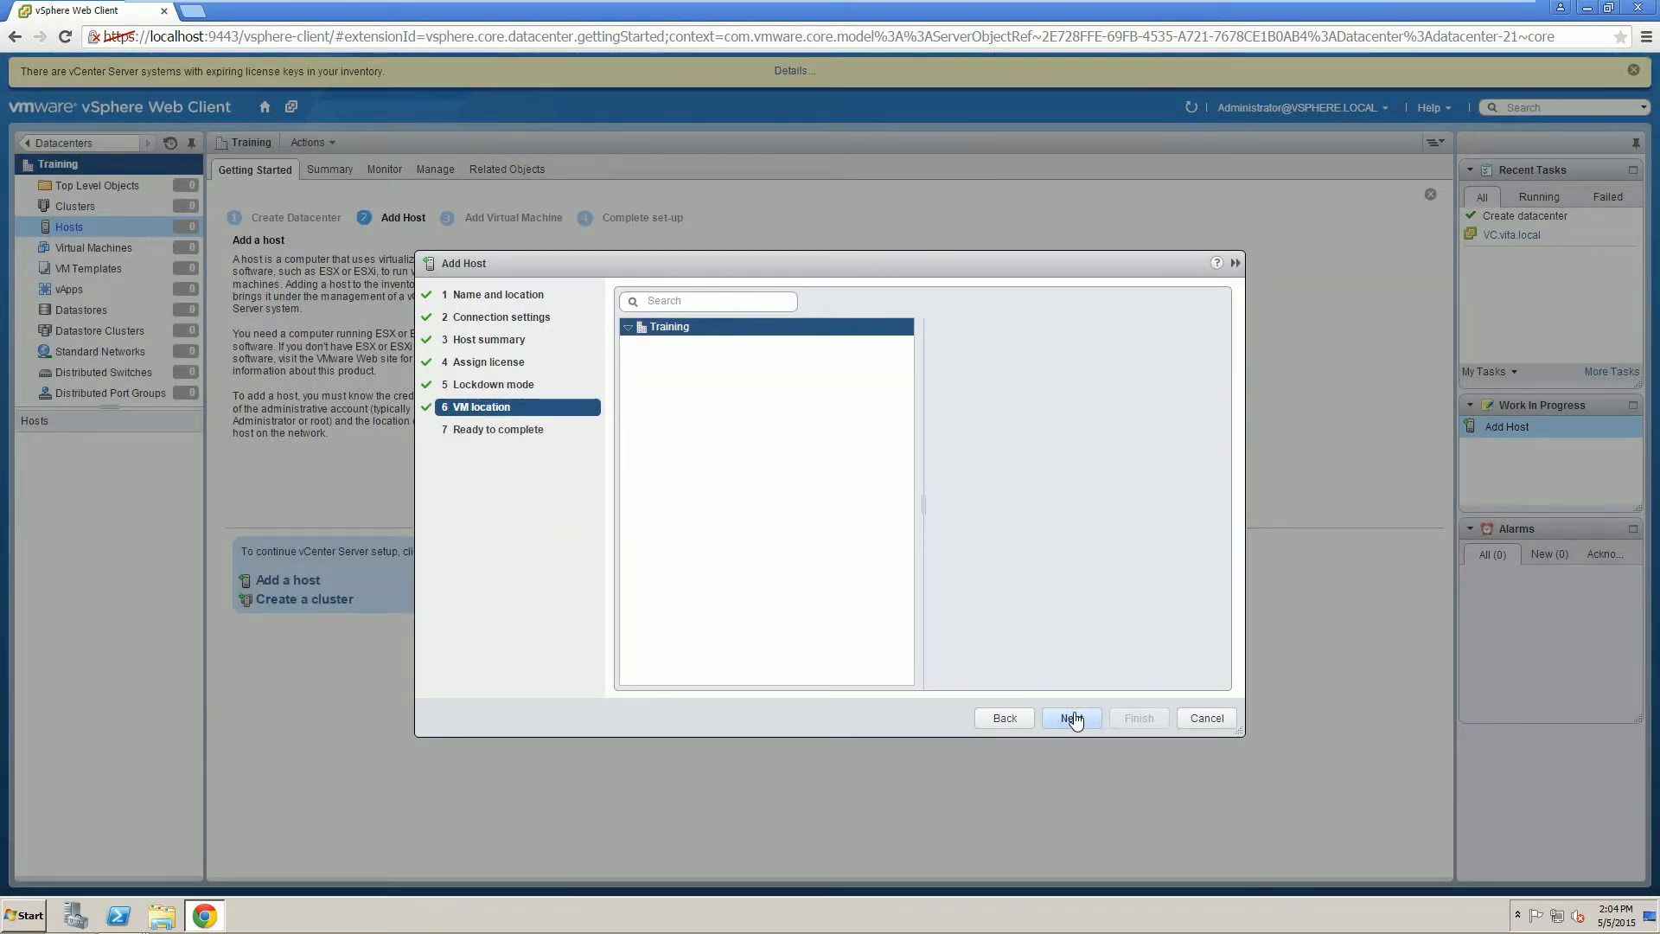
{"action": "left_click", "coordinate": [1135, 718]}
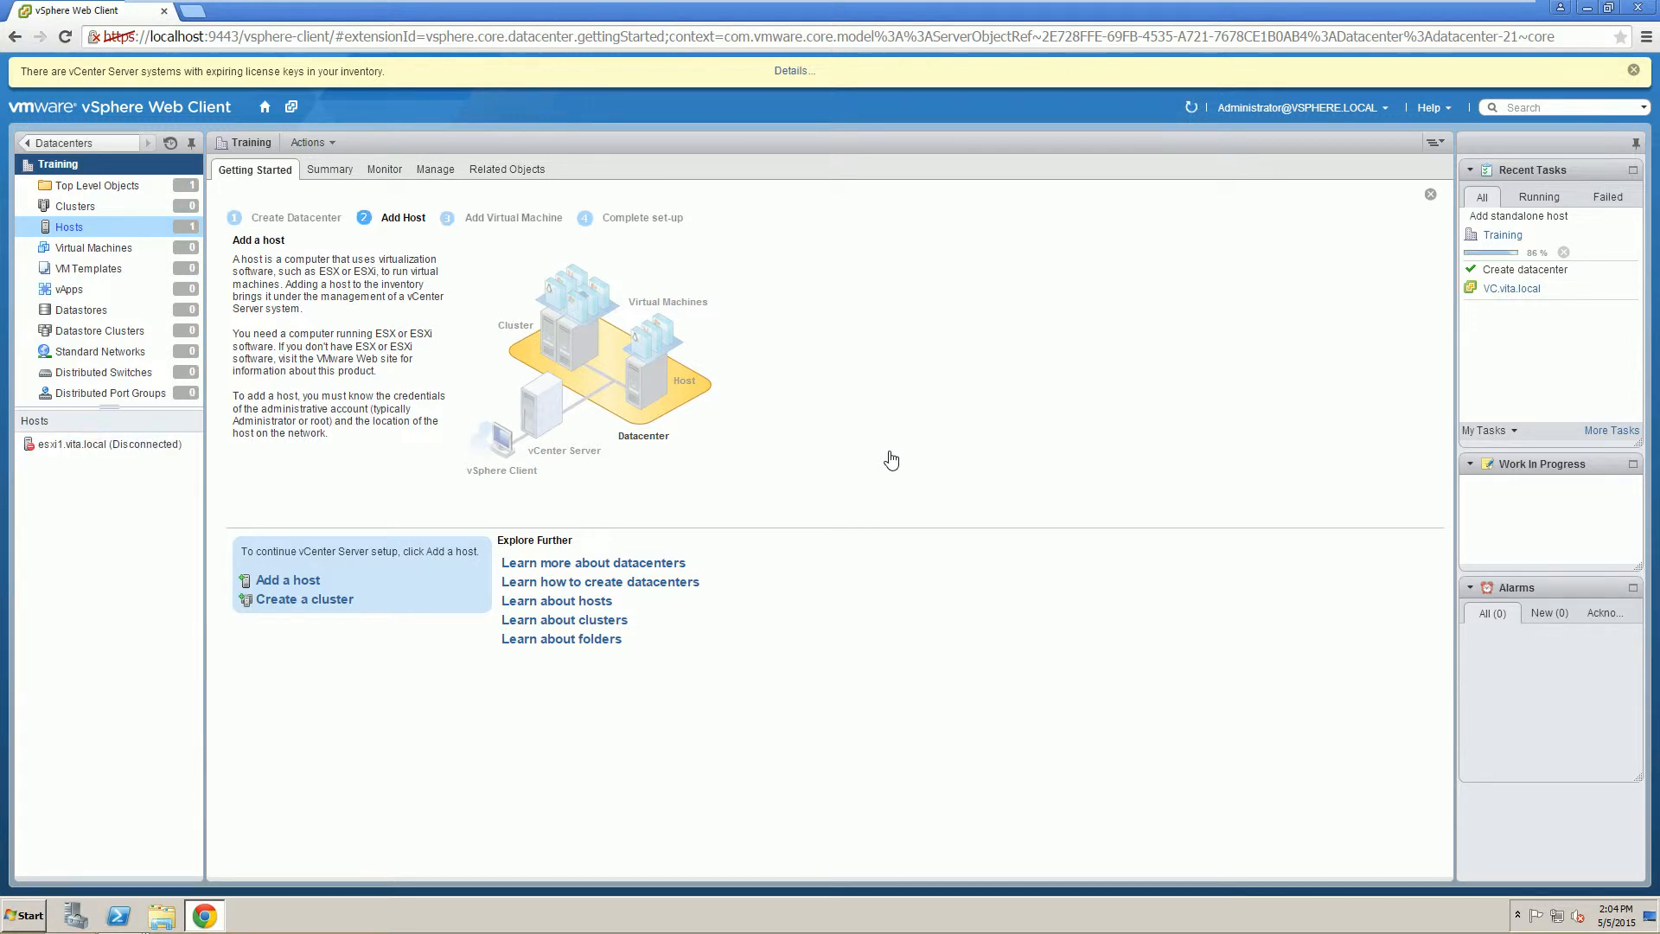
{"action": "left_click", "coordinate": [130, 450]}
Begin adding host esxi2 to Training with the root user and its password.
{"action": "left_click", "coordinate": [289, 584]}
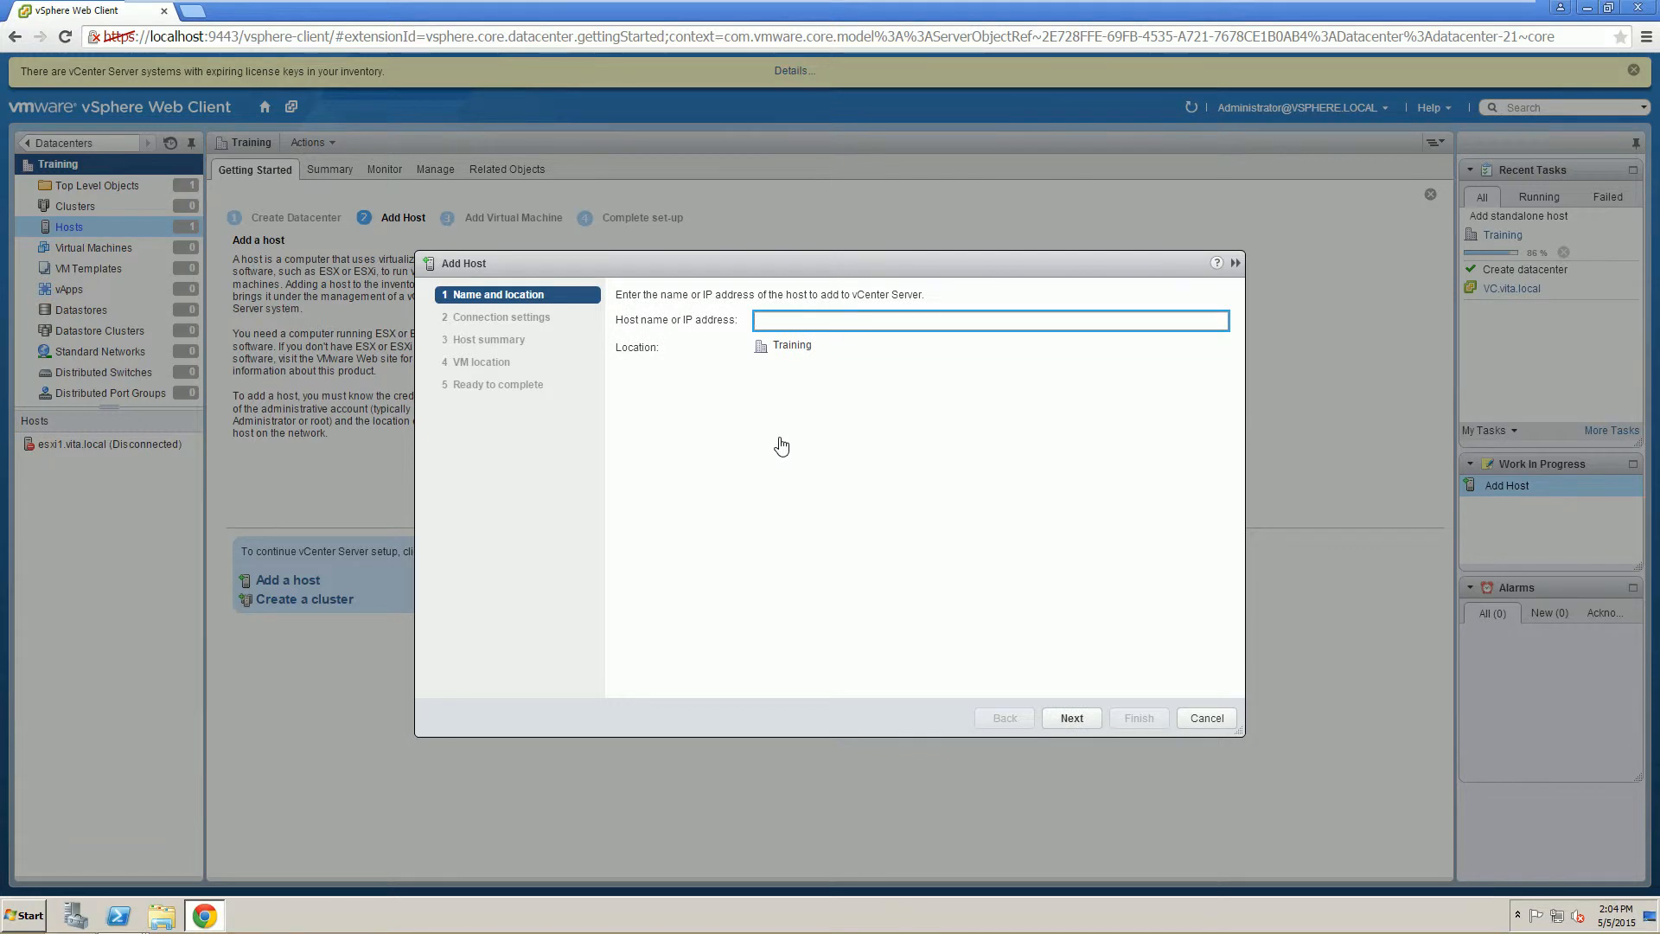
{"action": "key", "text": "BackSpace"}
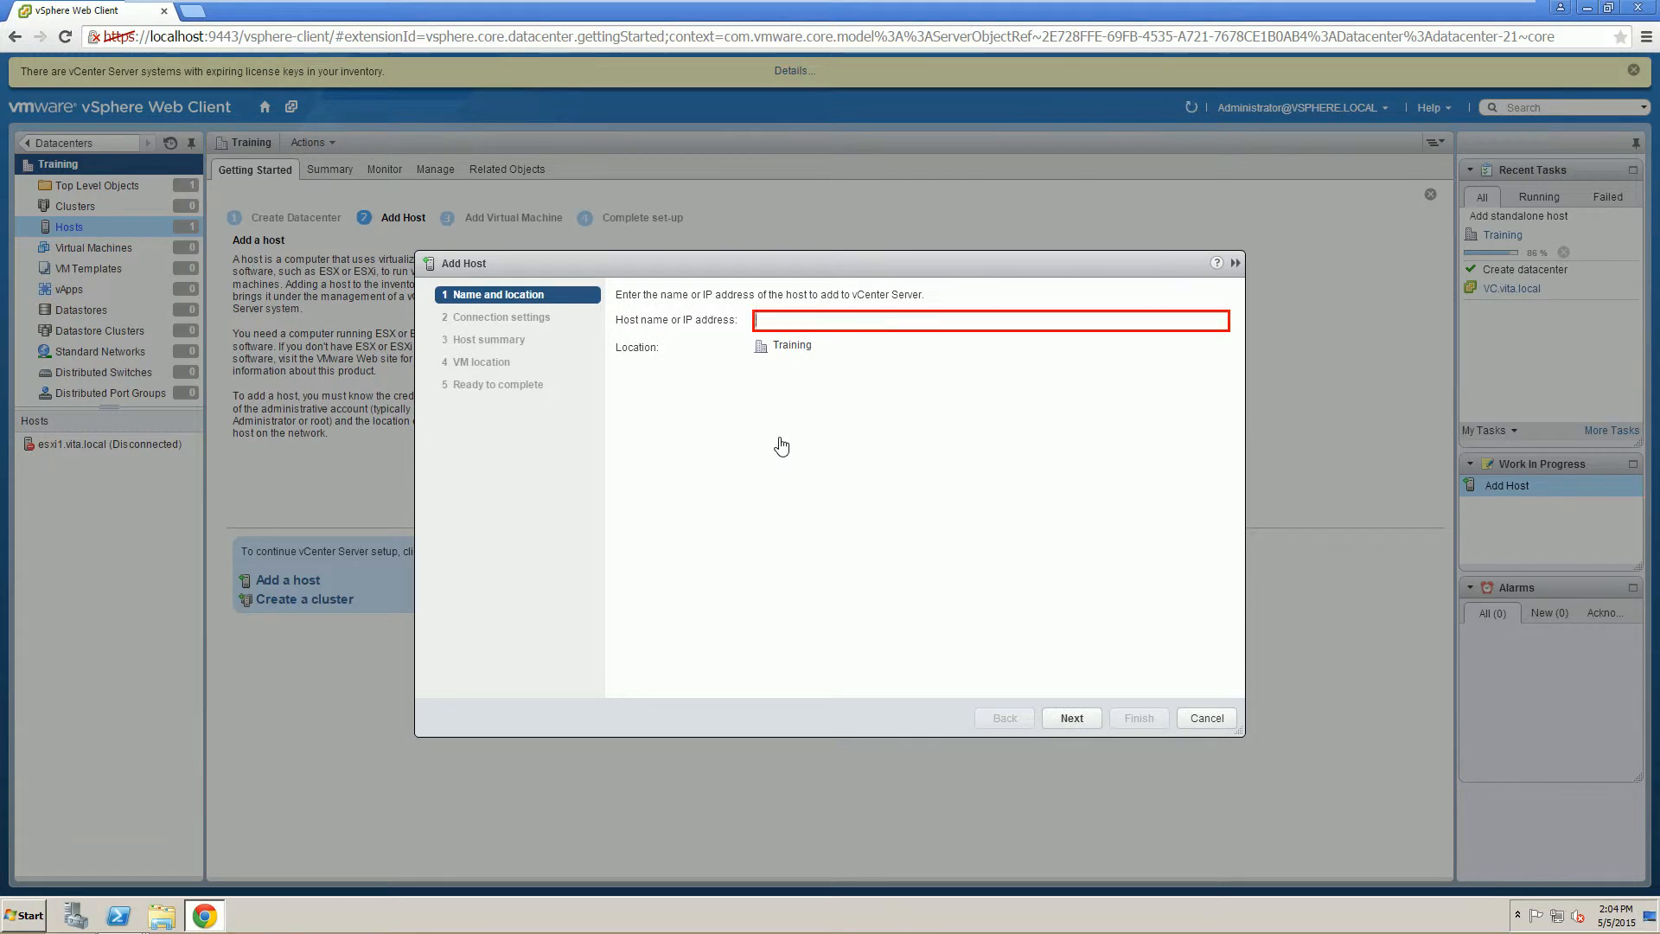
{"action": "type", "text": "esxi2"}
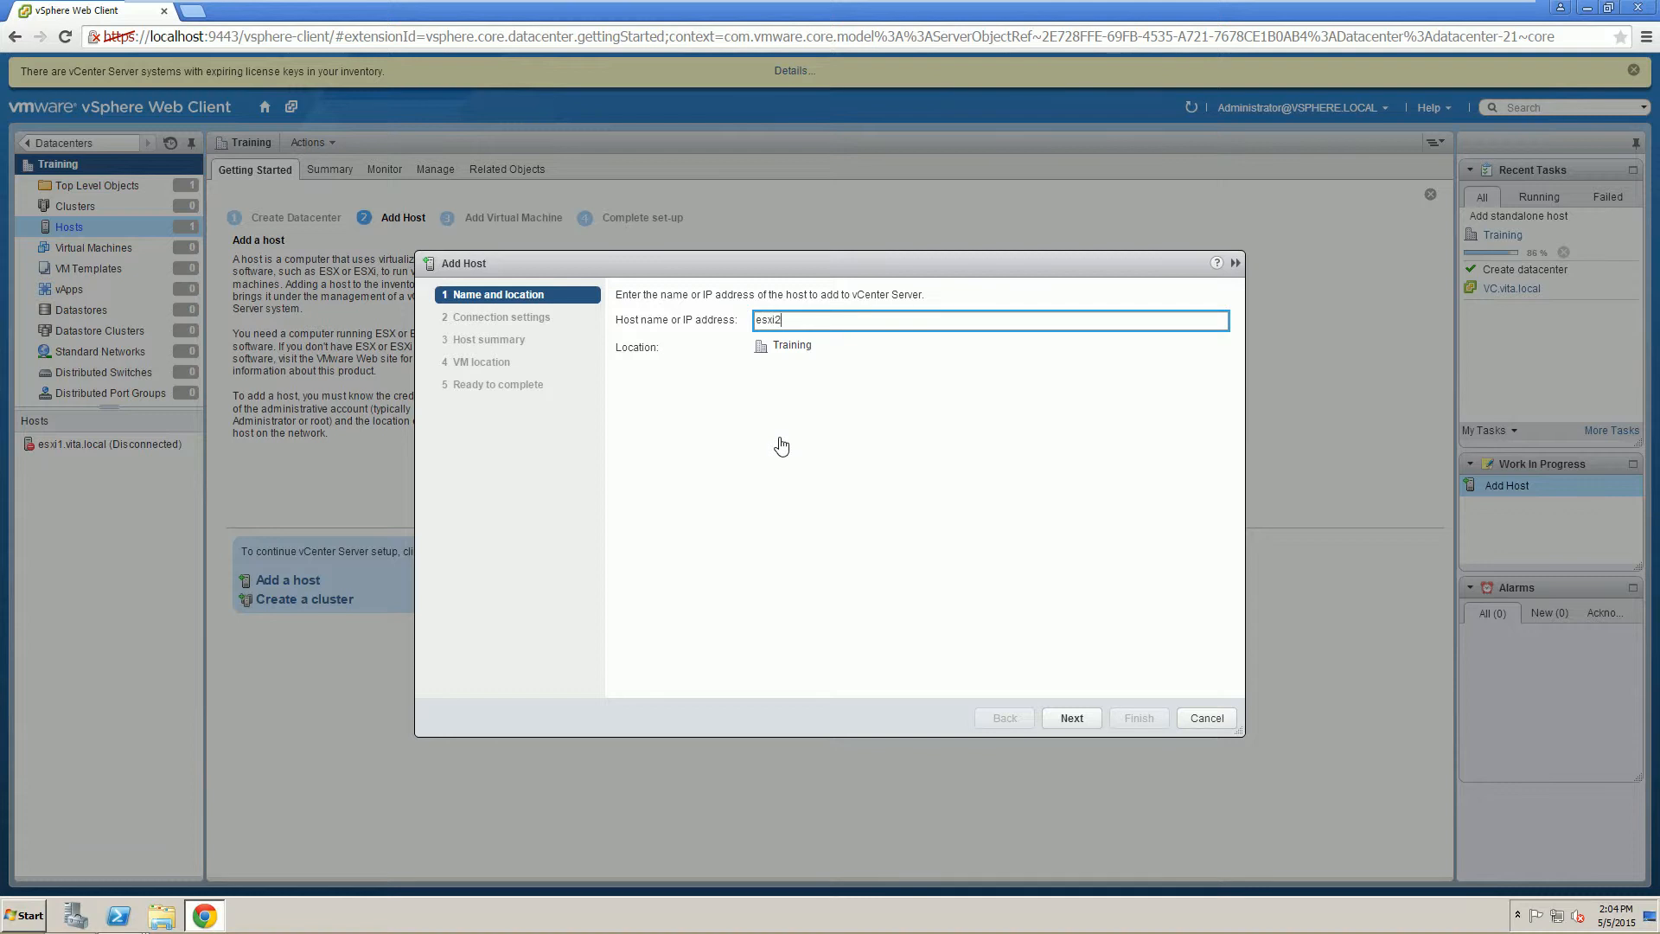
{"action": "left_click", "coordinate": [1079, 729]}
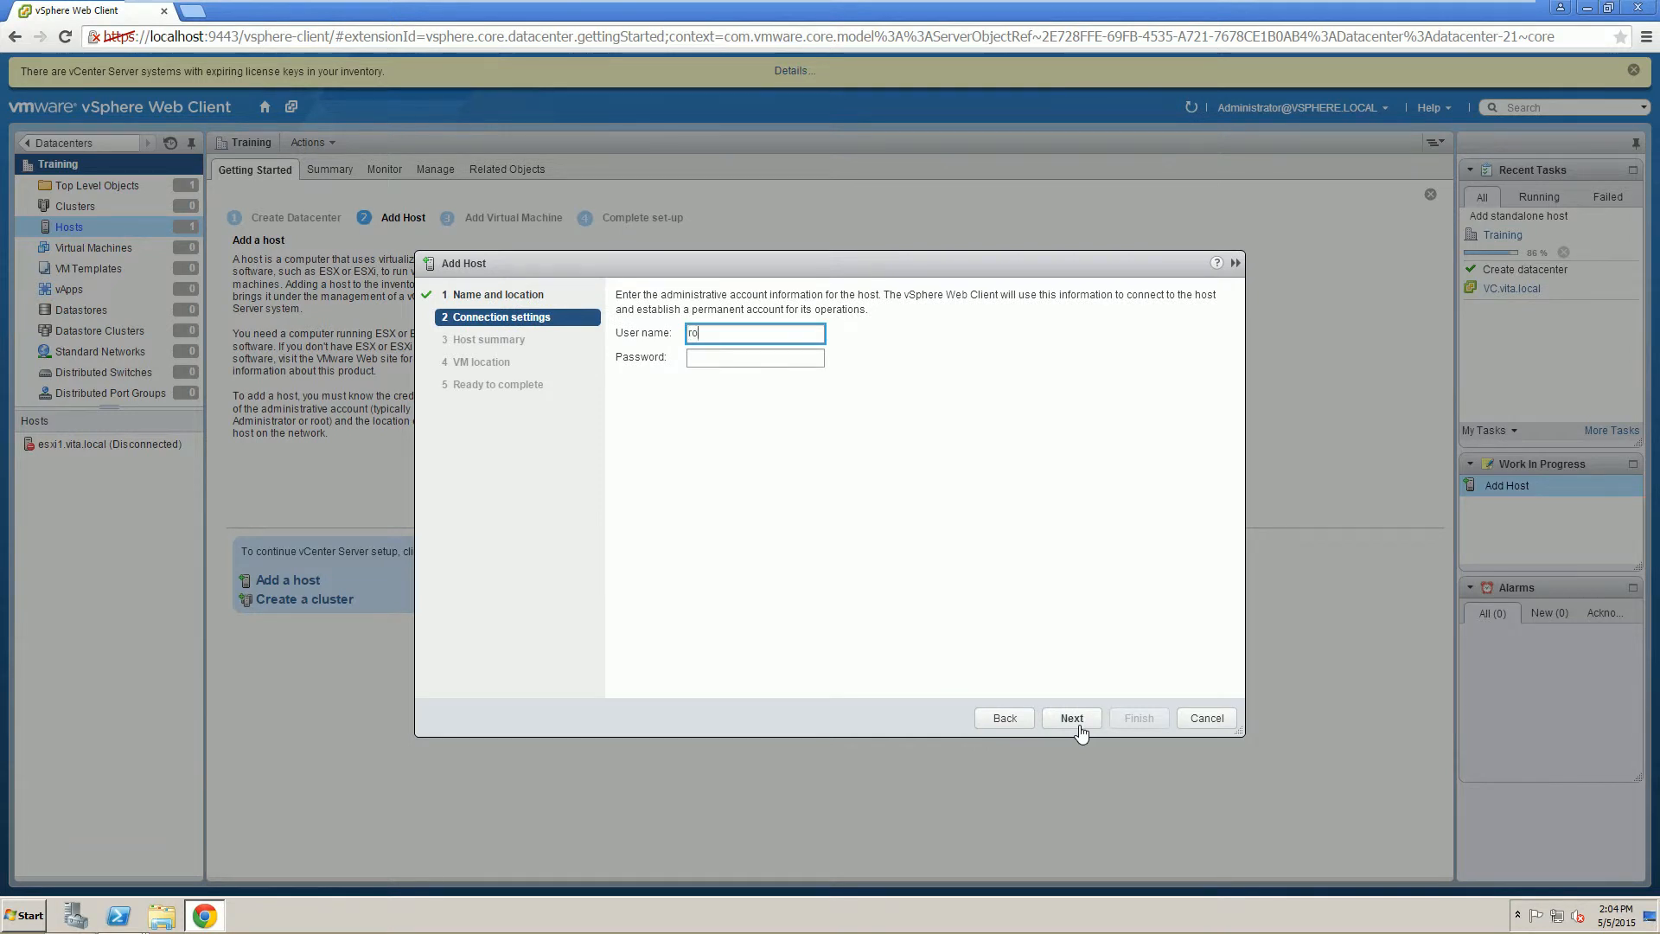
{"action": "key", "text": "Tab"}
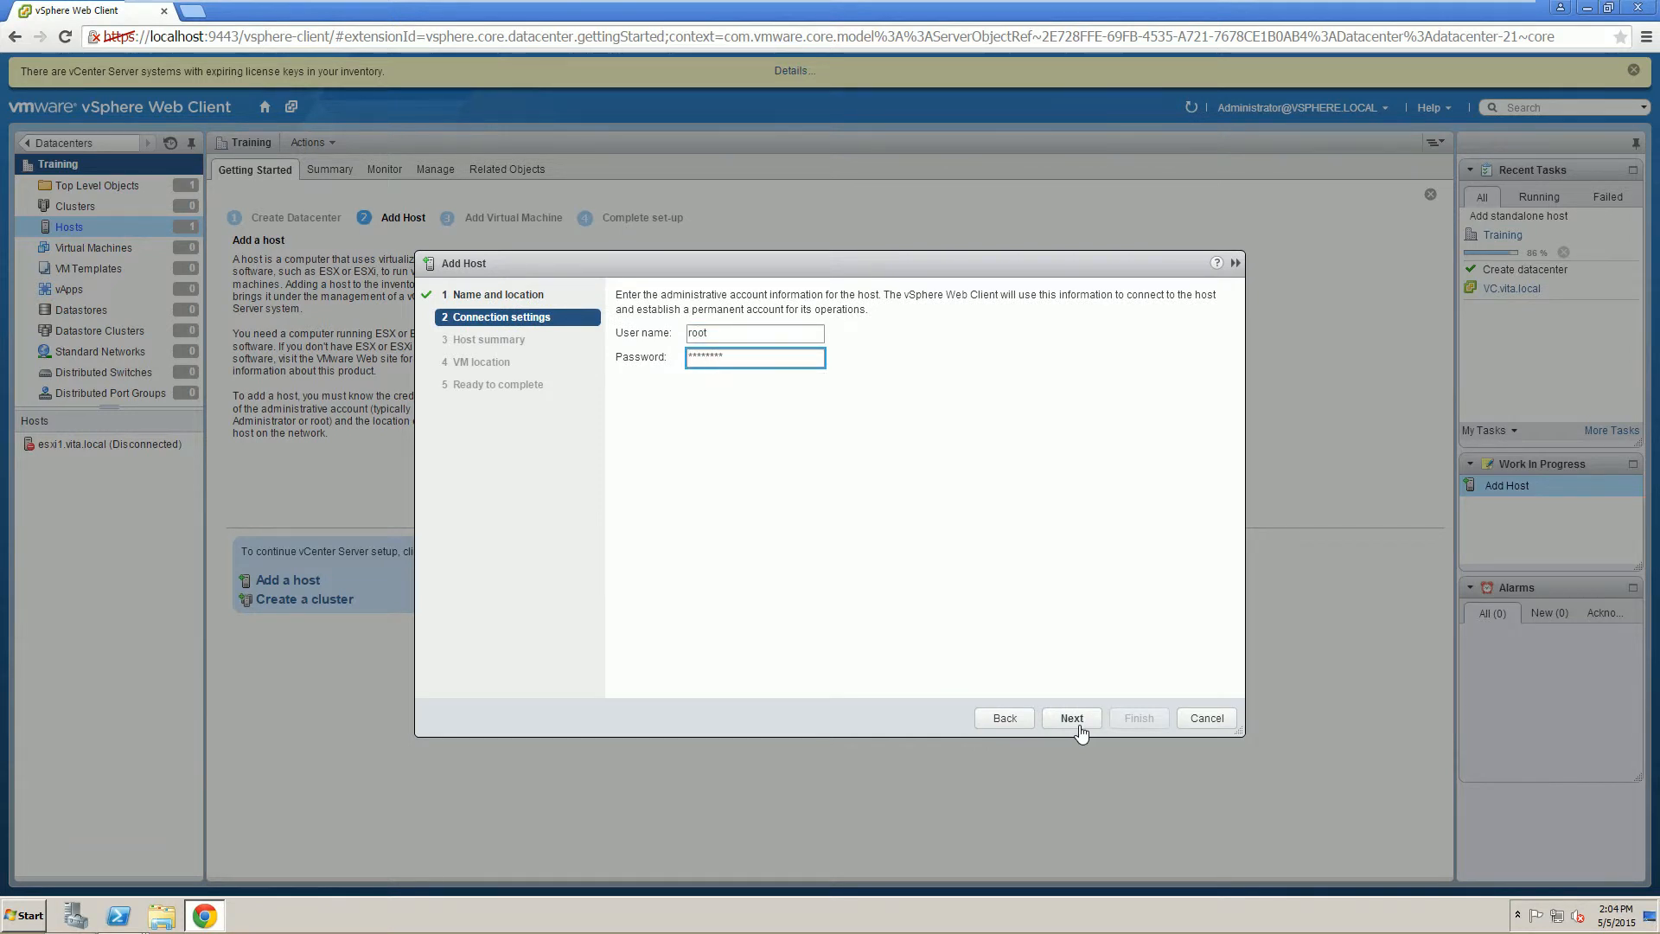
{"action": "type", "text": "*********"}
{"action": "left_click", "coordinate": [1072, 720]}
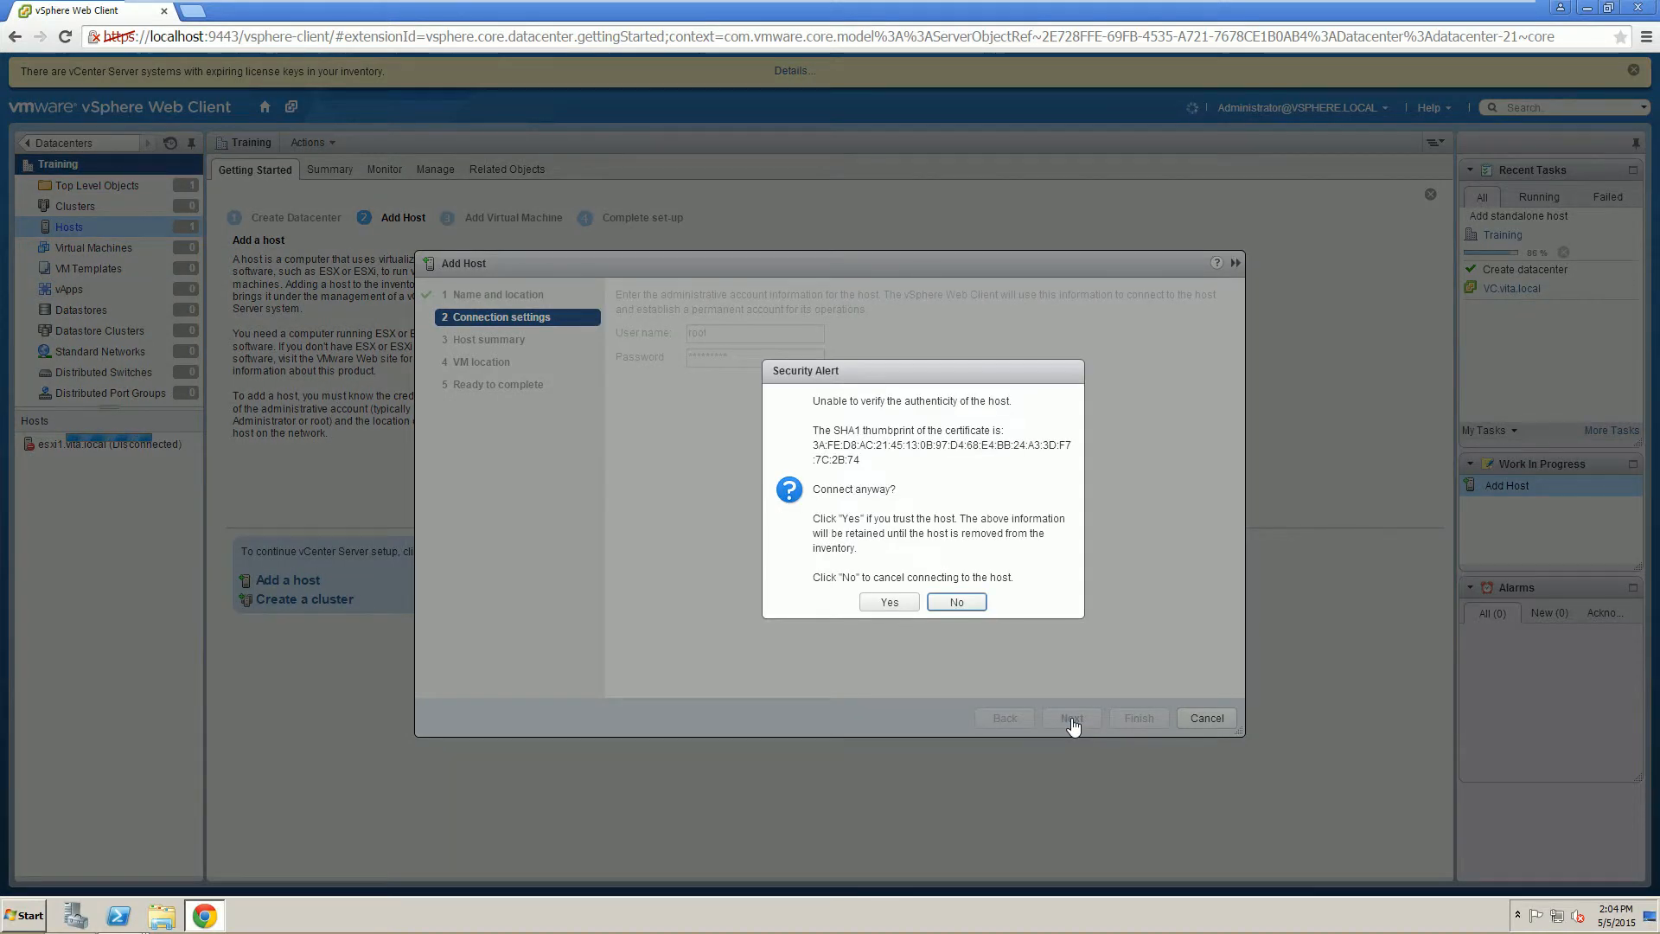
Trust esxi2's certificate, assign the Enterprise Plus licence, leave lockdown disabled, and finish.
{"action": "left_click", "coordinate": [890, 602]}
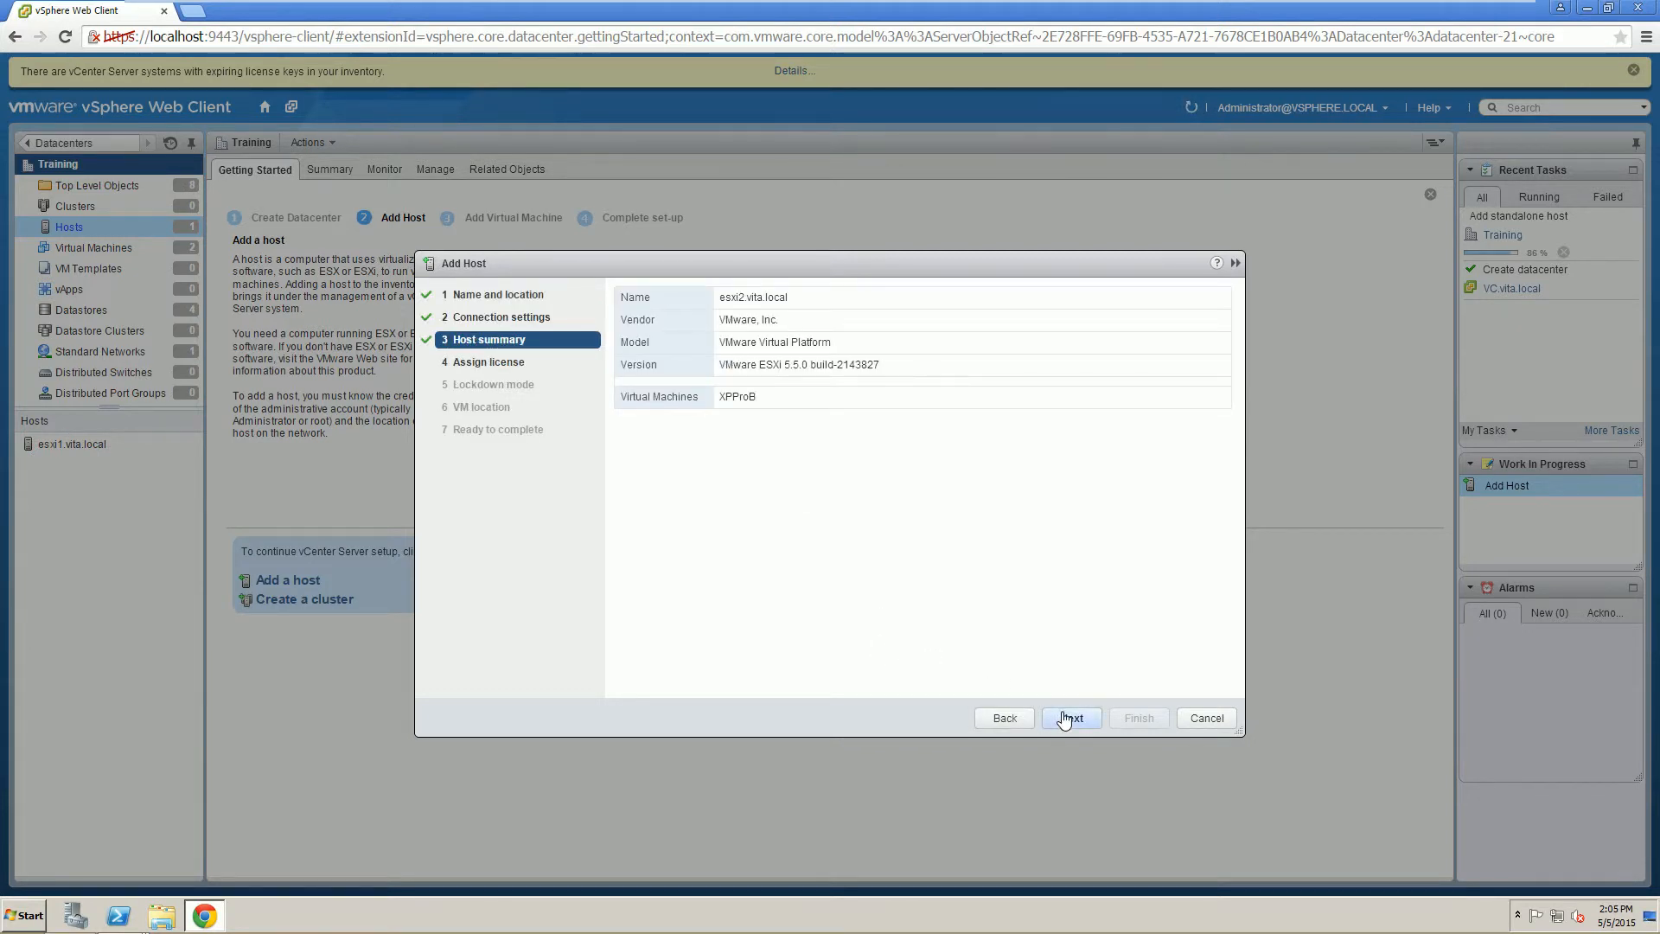
{"action": "left_click", "coordinate": [1053, 717]}
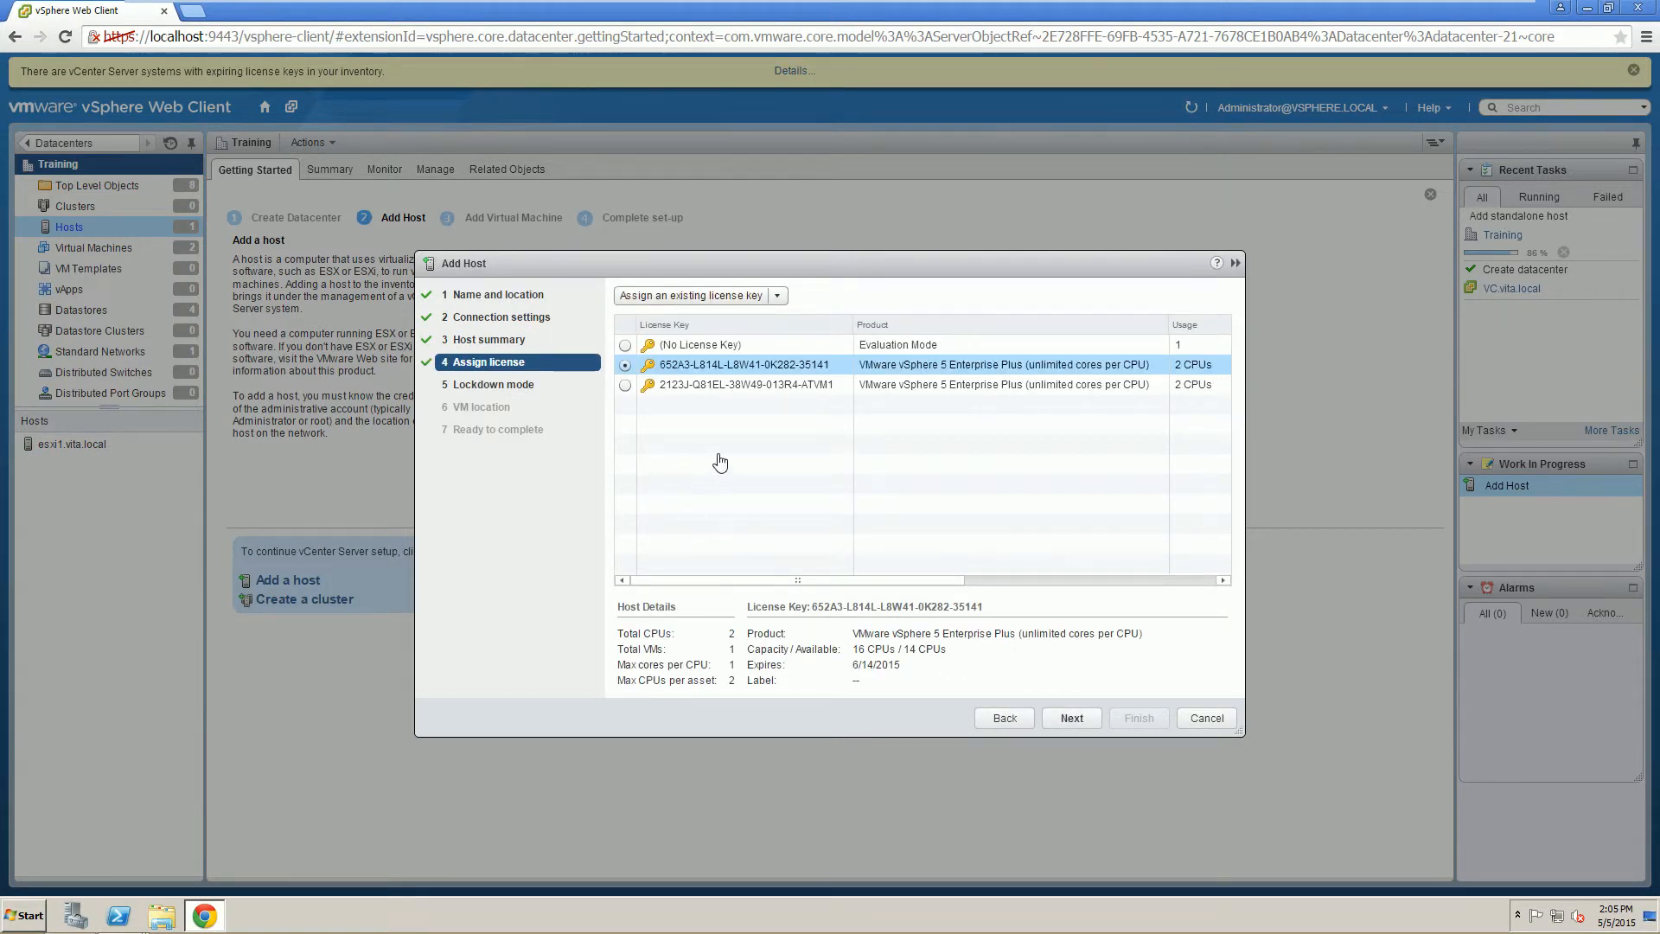
{"action": "left_click", "coordinate": [1071, 719]}
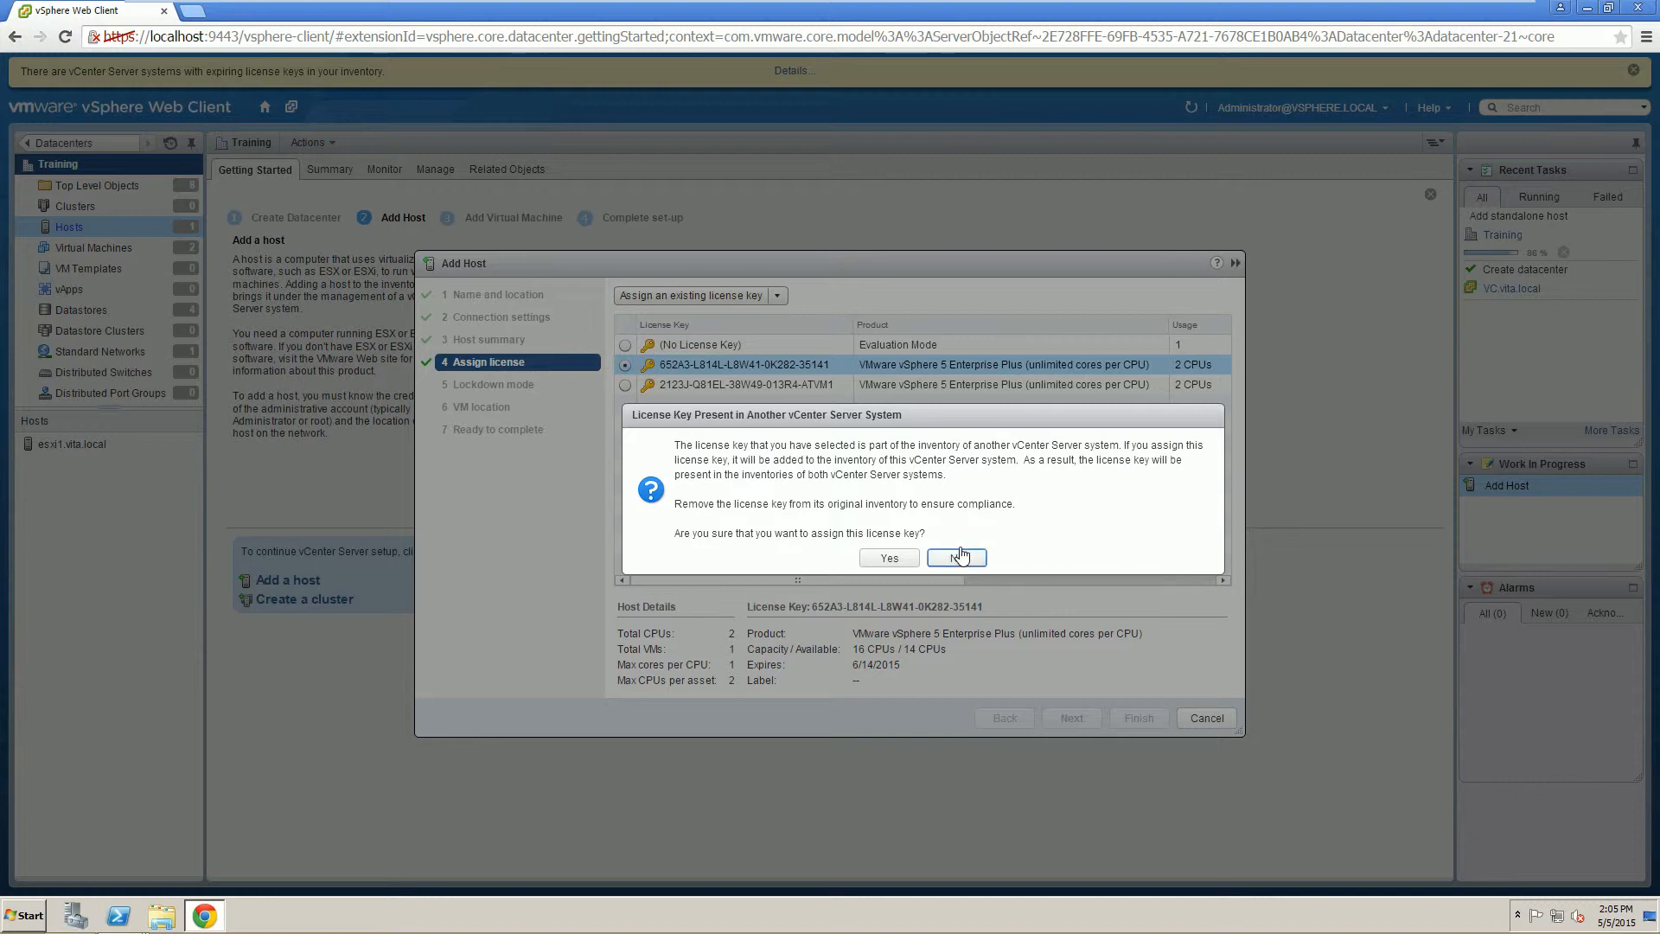
{"action": "left_click", "coordinate": [891, 558]}
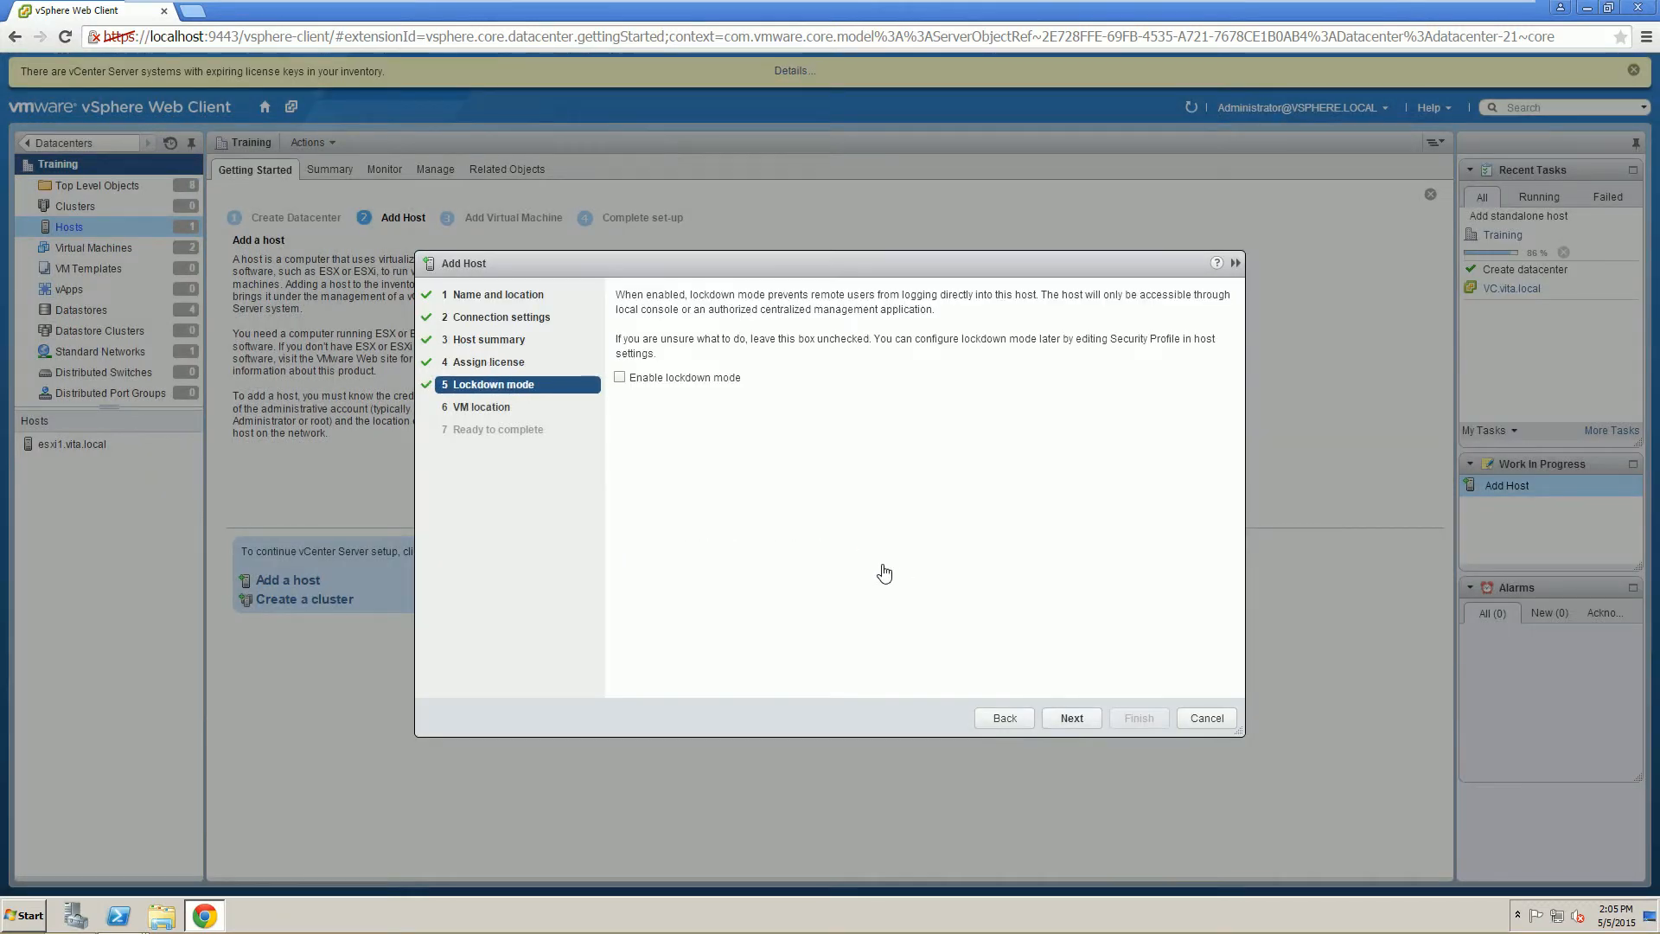
{"action": "left_click", "coordinate": [1070, 719]}
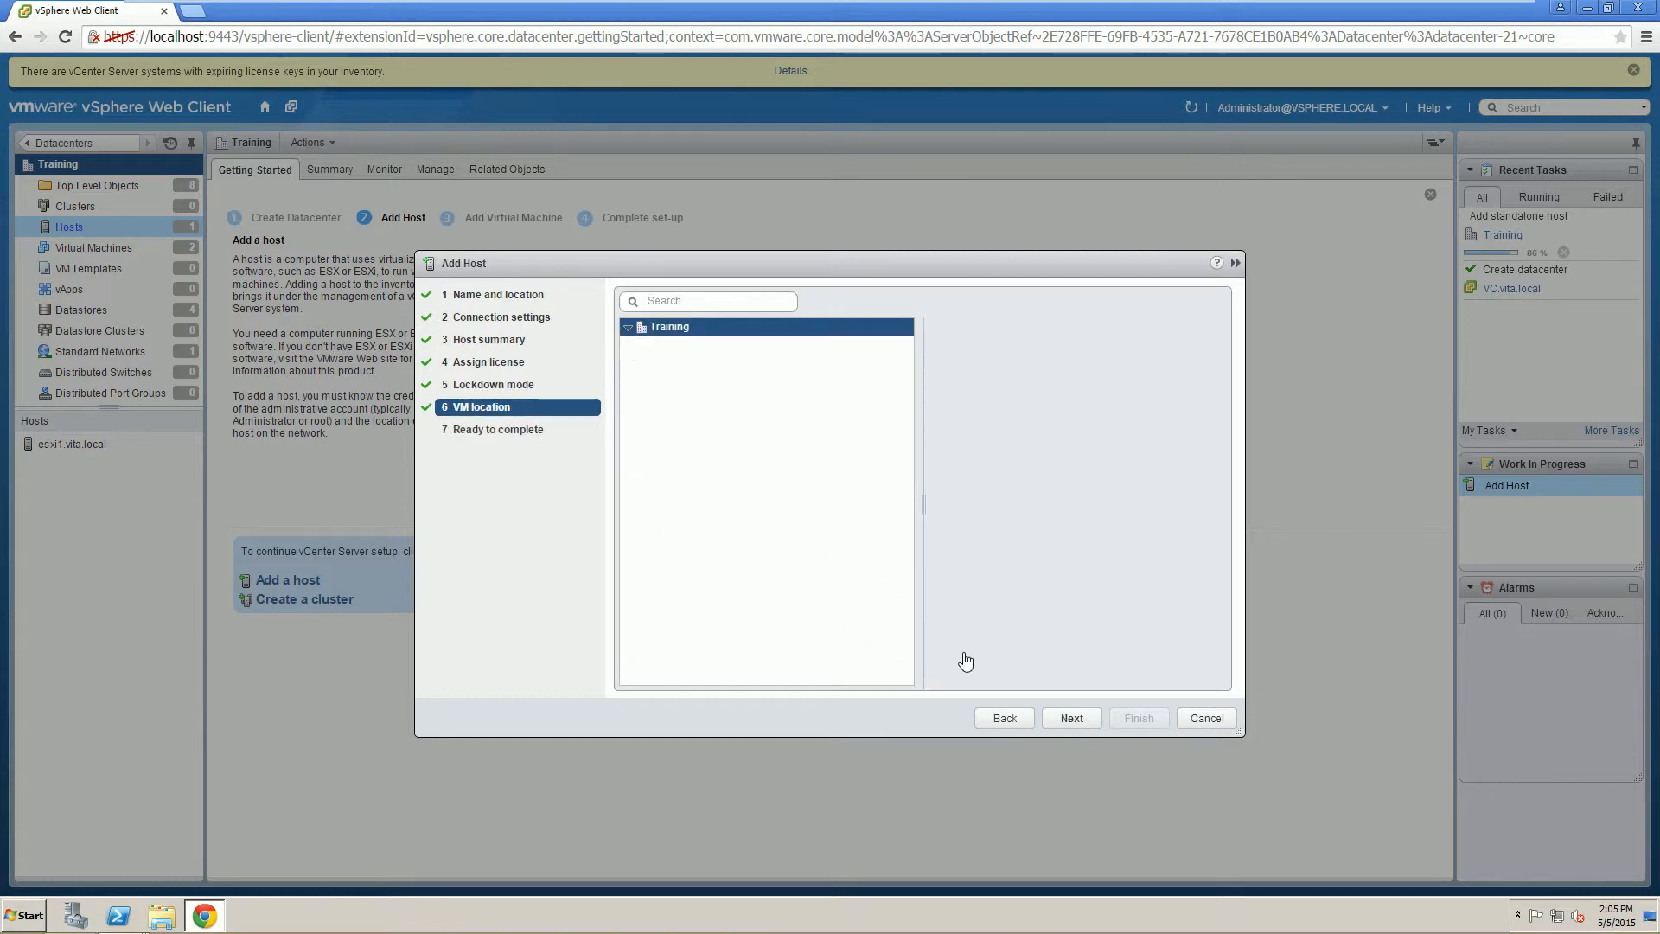
{"action": "left_click", "coordinate": [1069, 717]}
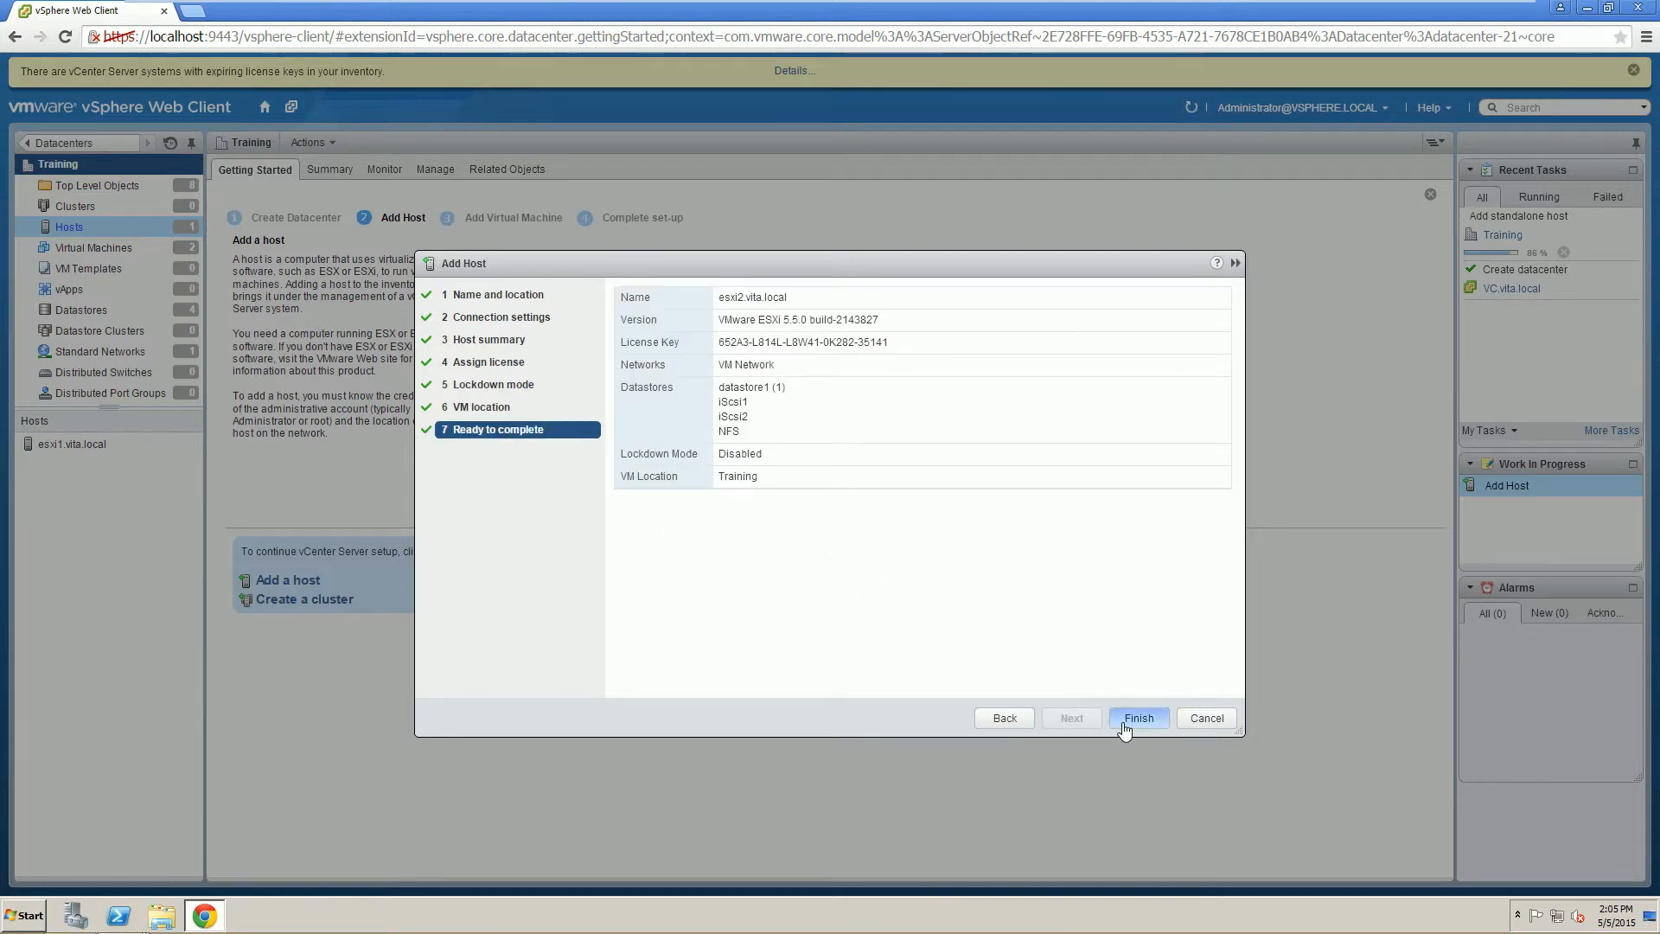
{"action": "left_click", "coordinate": [1125, 722]}
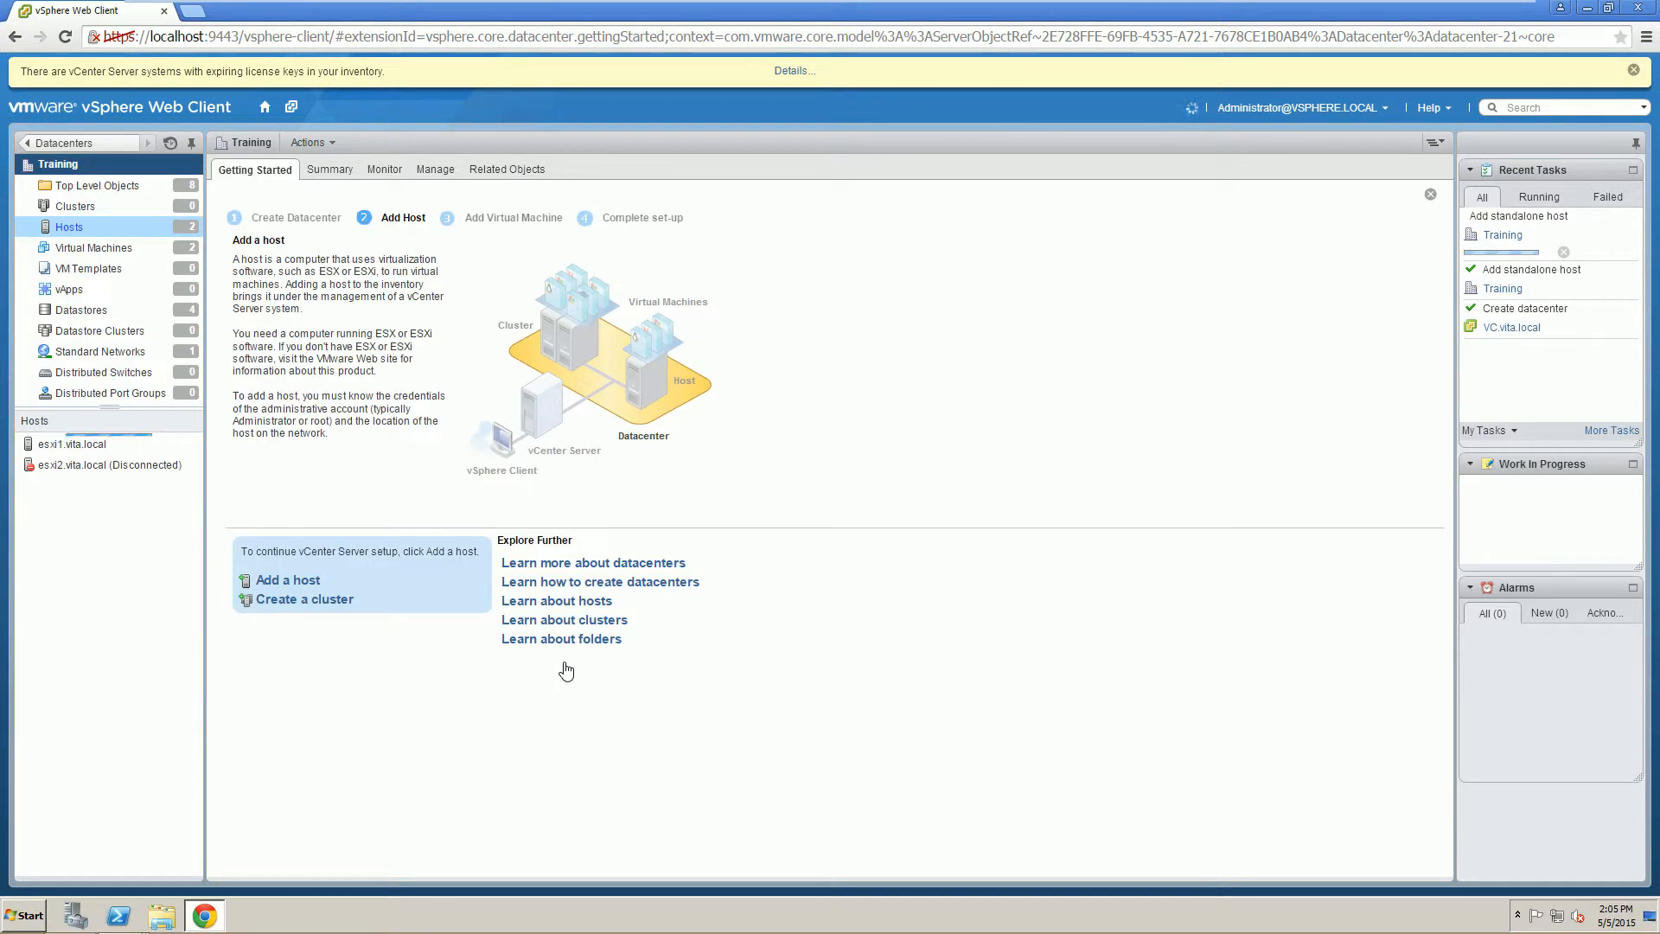
Select esxi2.vita.local once both hosts finish connecting under Training.
{"action": "left_click", "coordinate": [110, 471]}
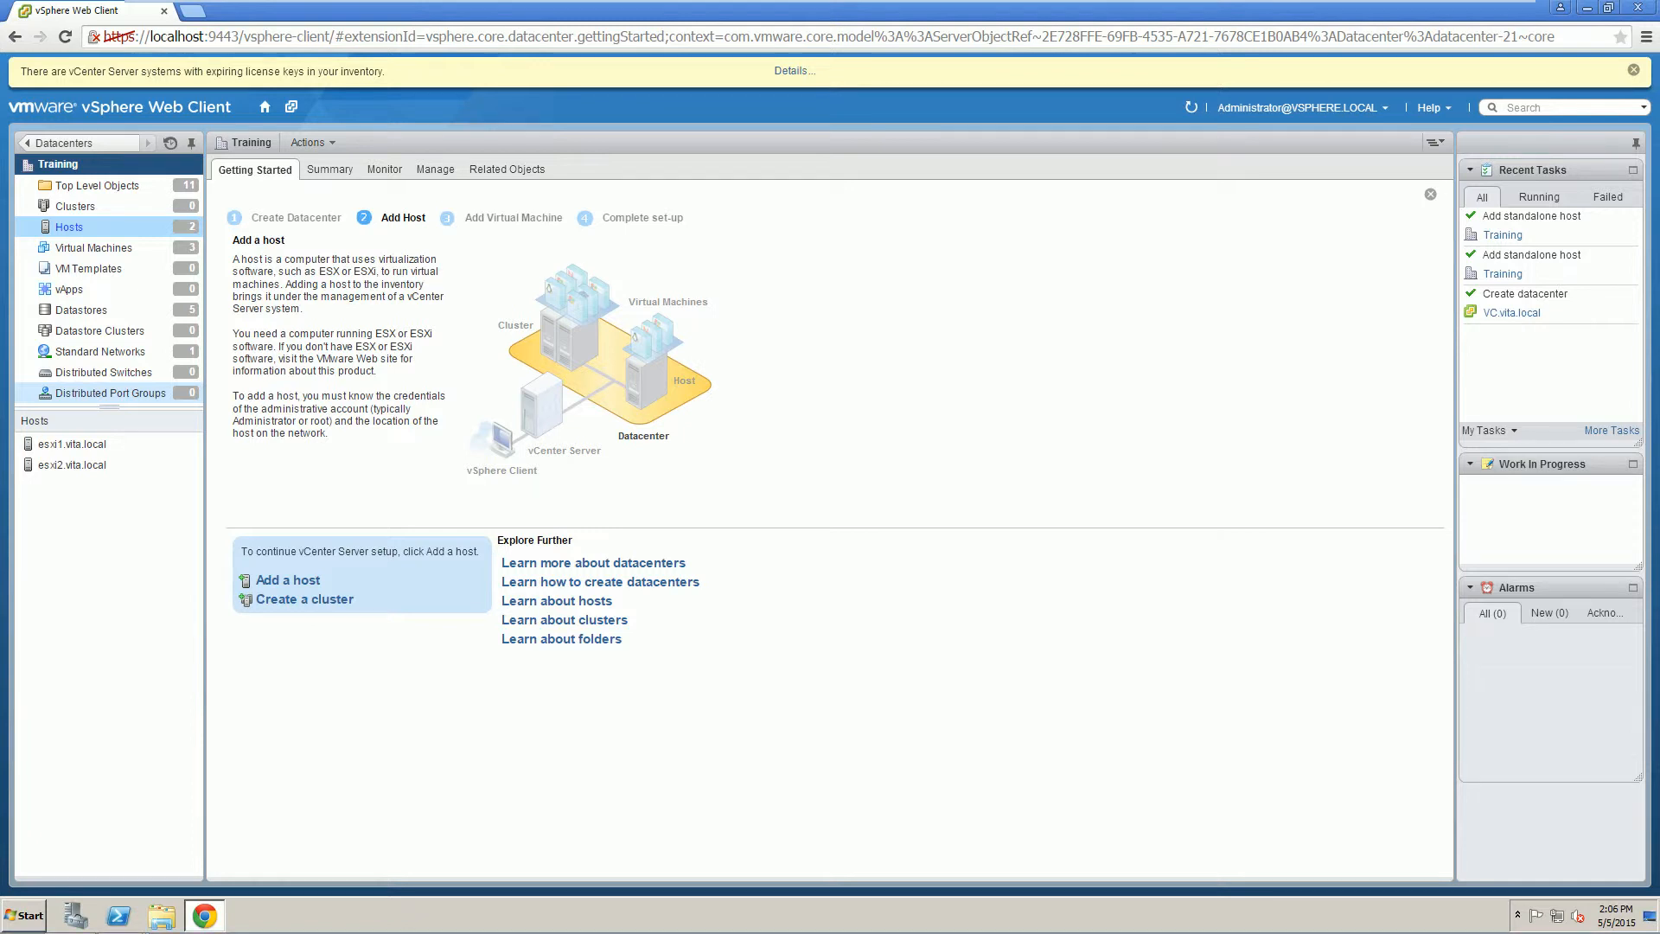
Check the vita.local identity source in the Single Sign-On configuration.
{"action": "left_click", "coordinate": [266, 108]}
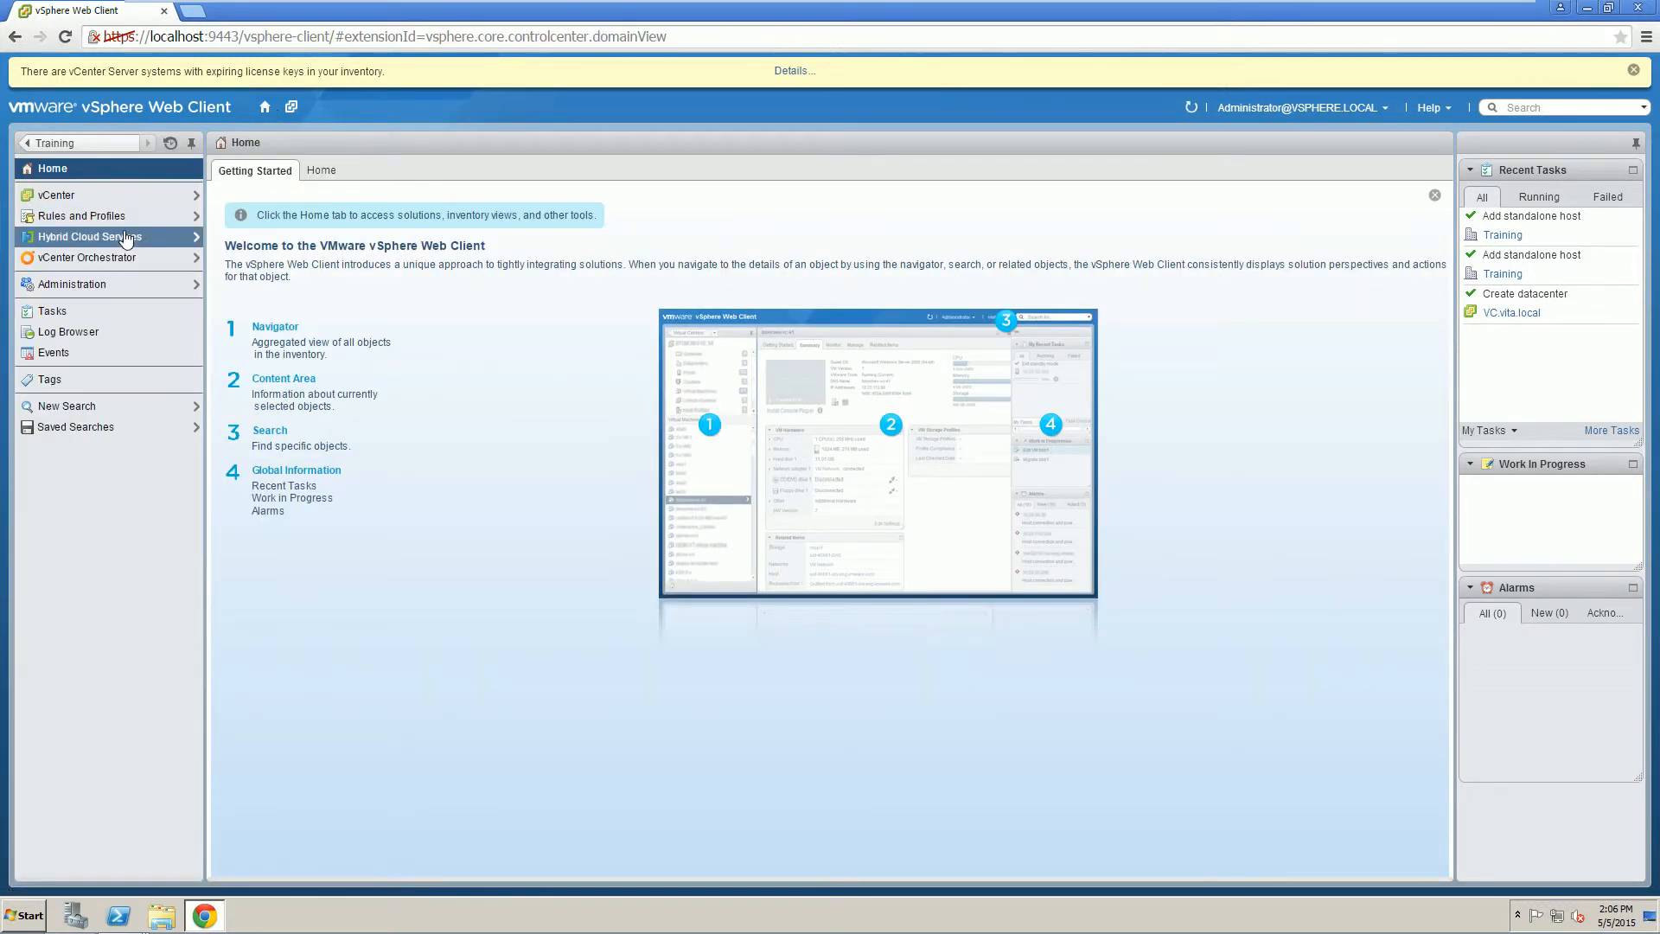
{"action": "left_click", "coordinate": [98, 285]}
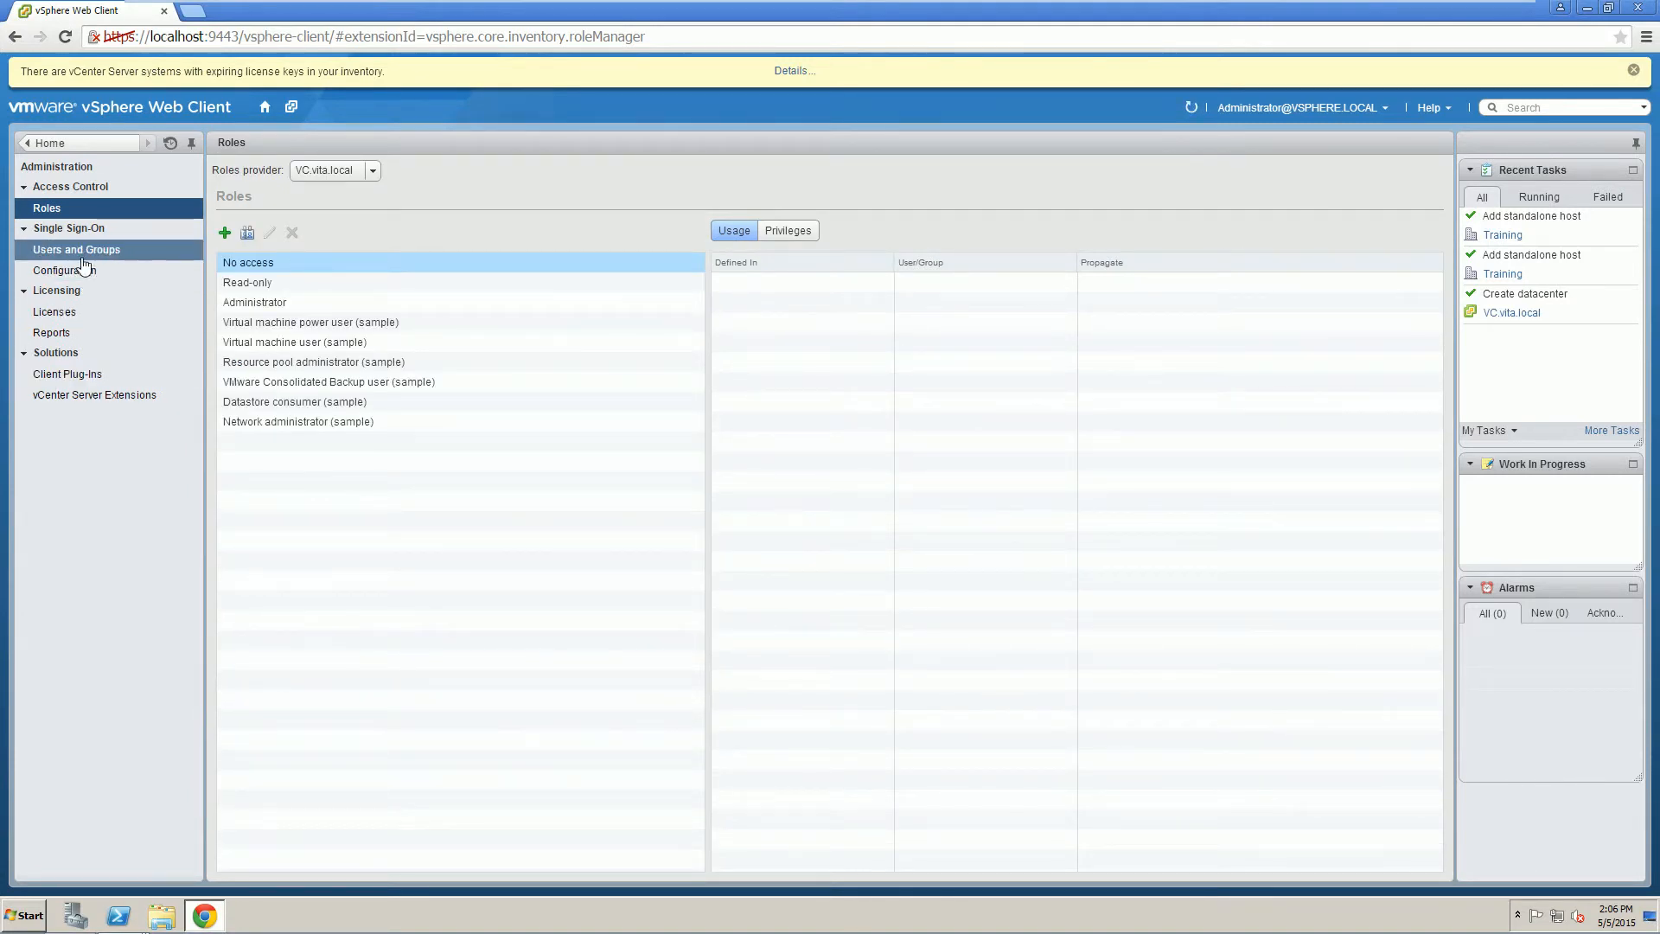
{"action": "left_click", "coordinate": [67, 271]}
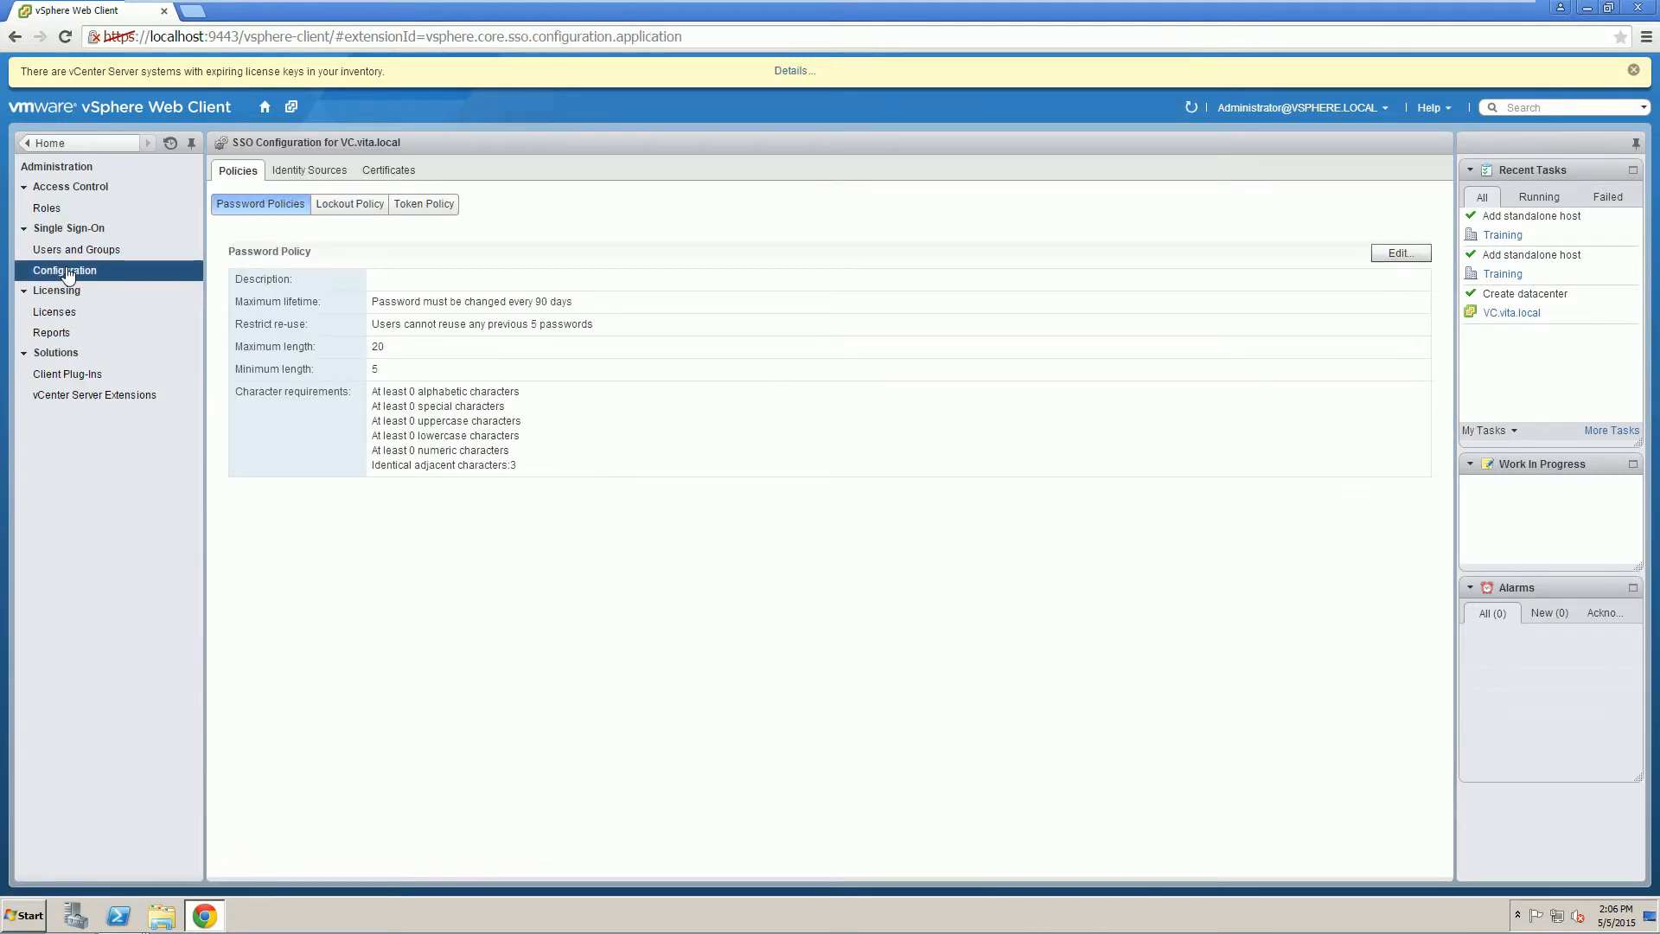
{"action": "left_click", "coordinate": [311, 171]}
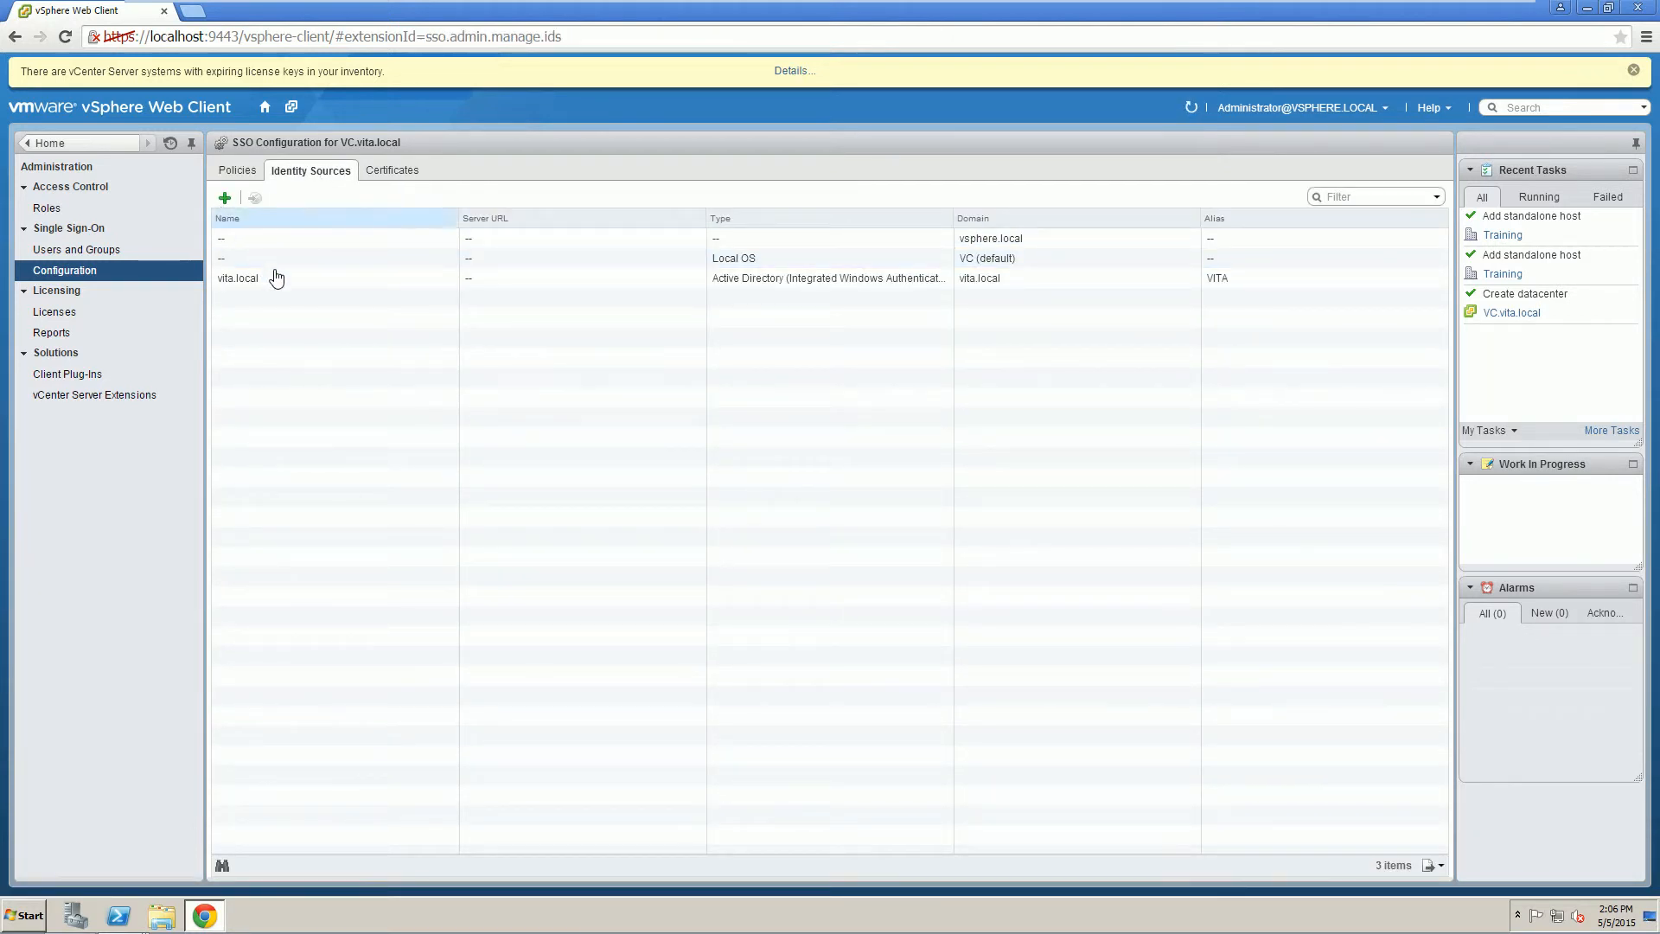
{"action": "left_click", "coordinate": [278, 277]}
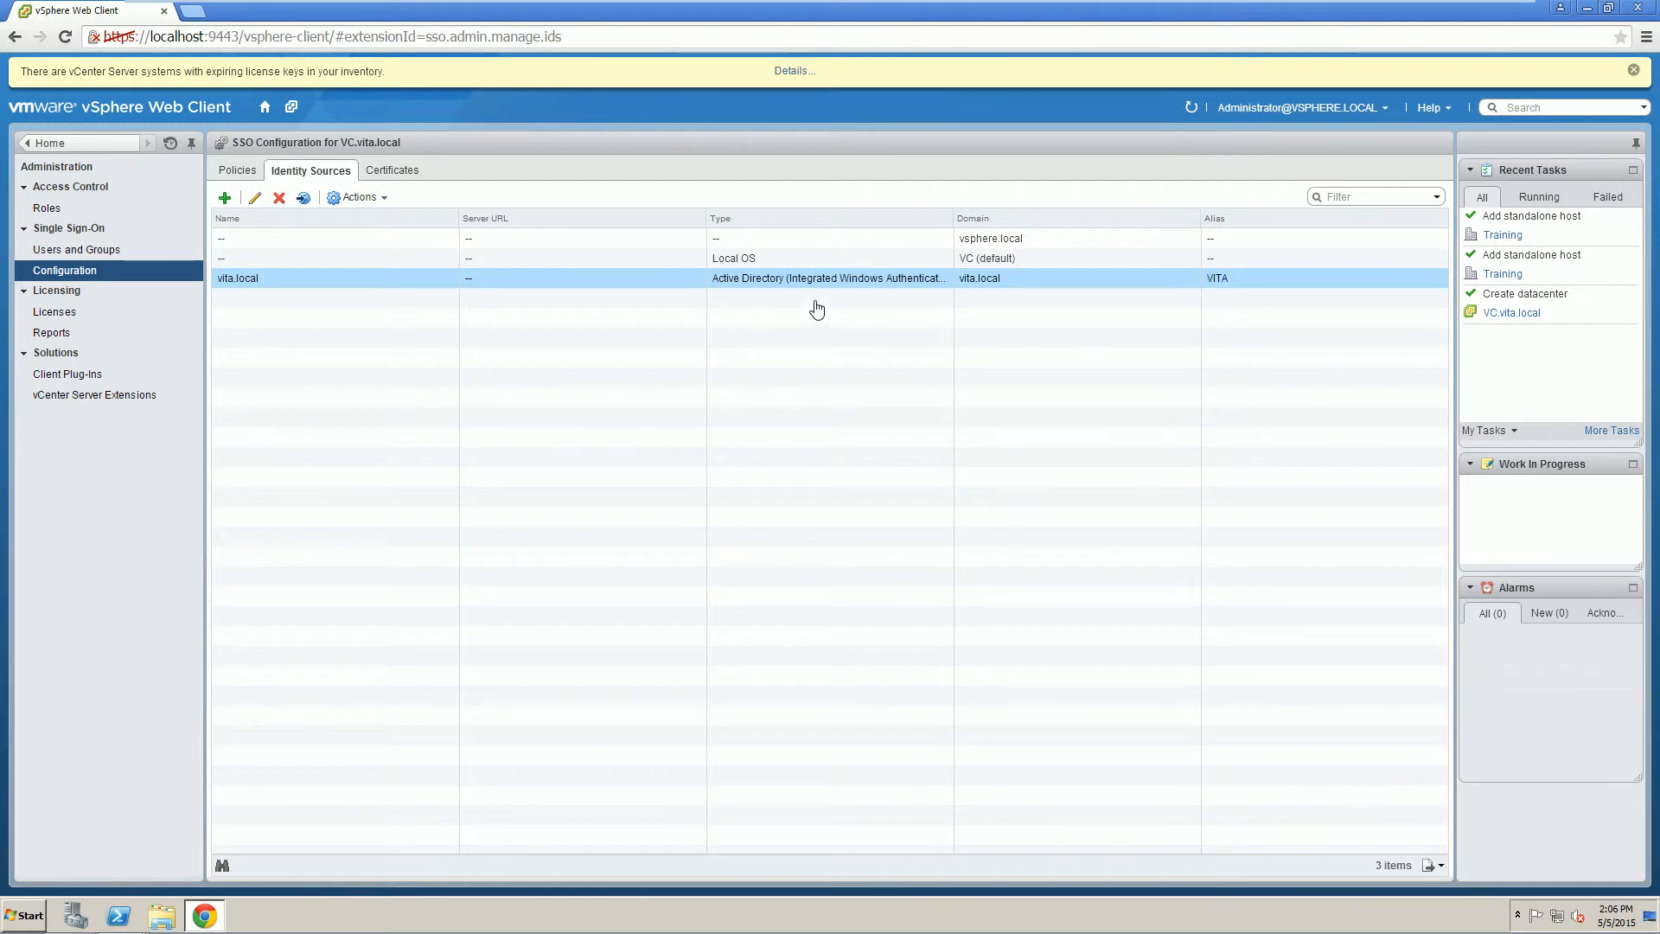
Show the Single Sign-On users for the vita.local domain.
{"action": "left_click", "coordinate": [84, 251]}
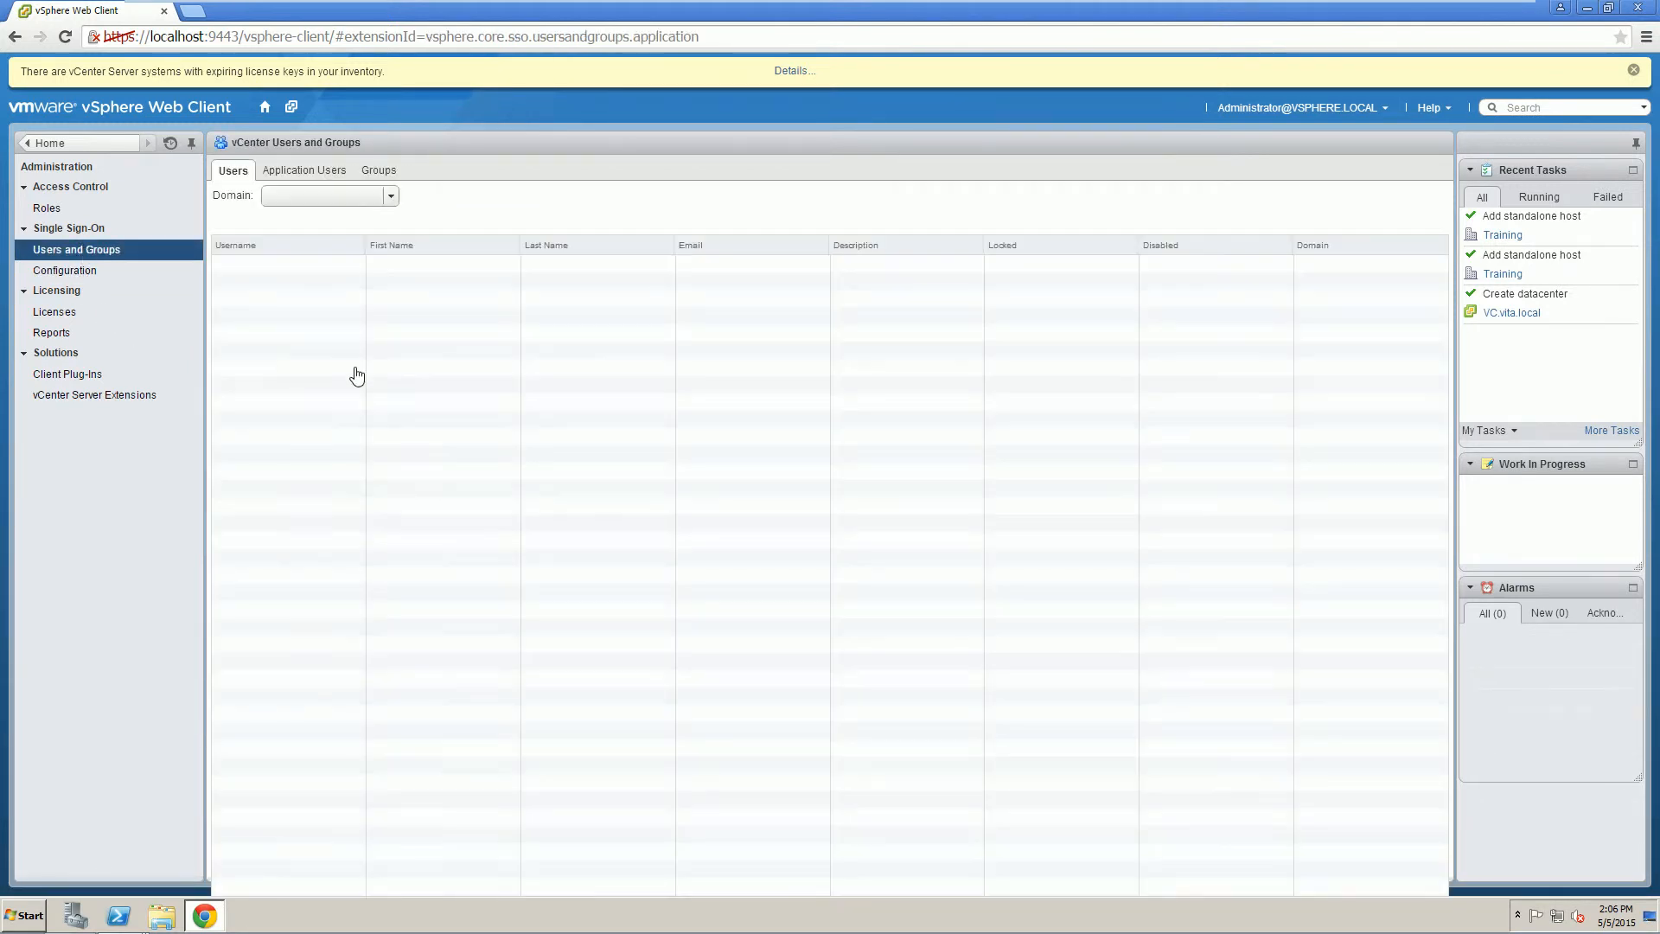
{"action": "left_click", "coordinate": [351, 196]}
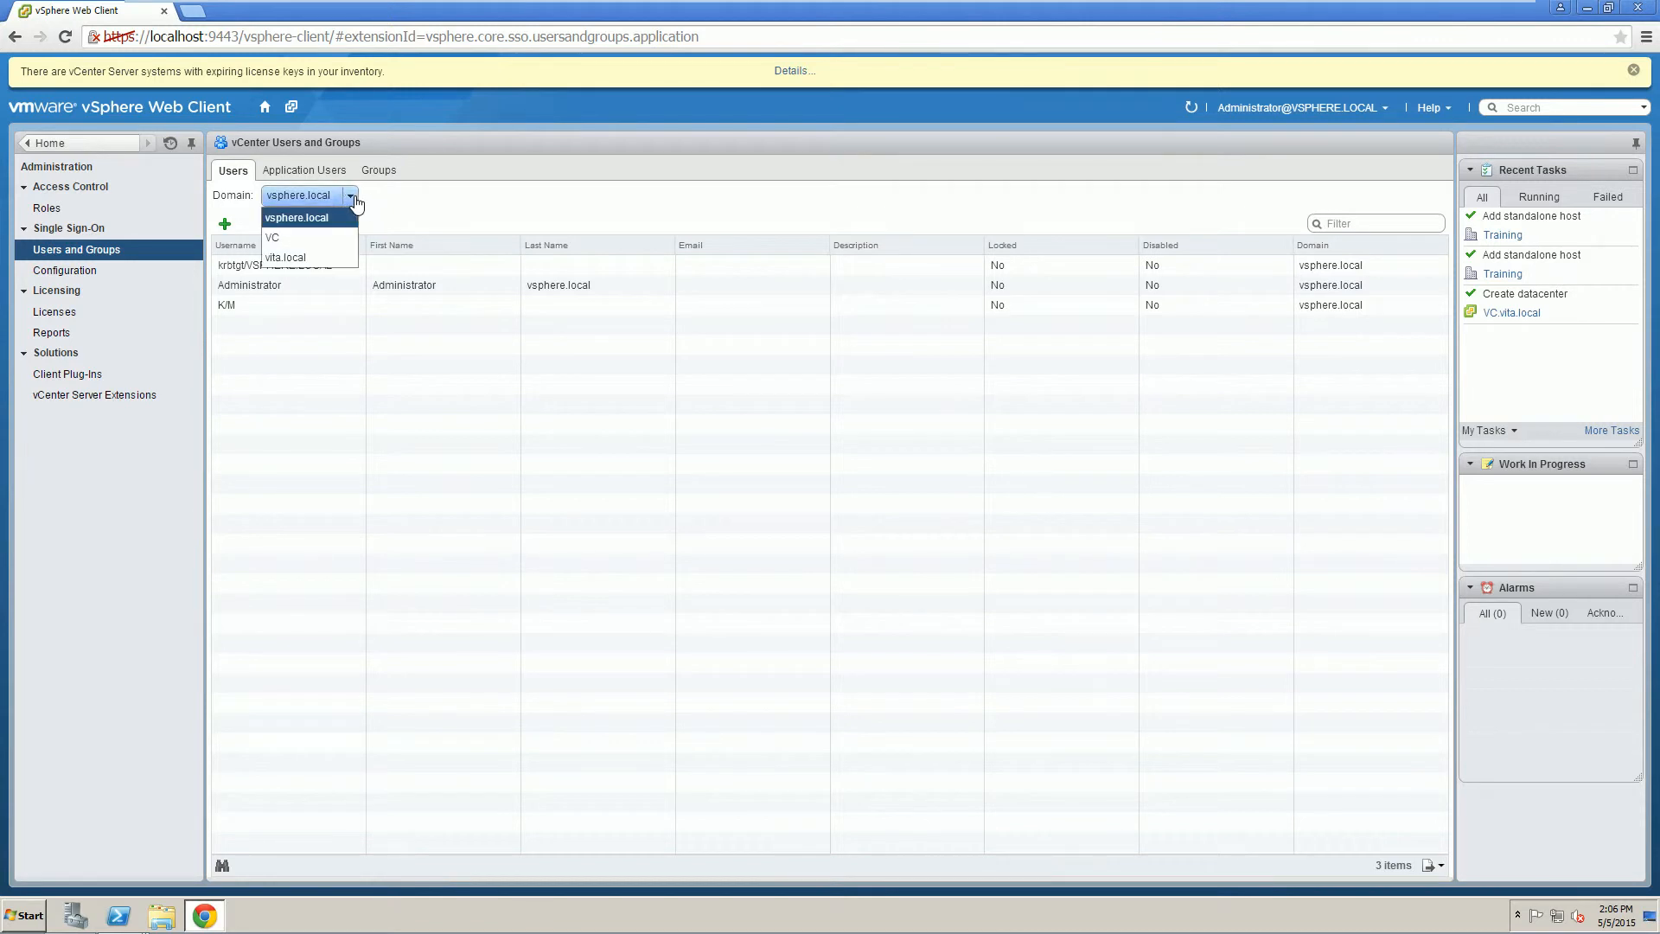
{"action": "left_click", "coordinate": [286, 257]}
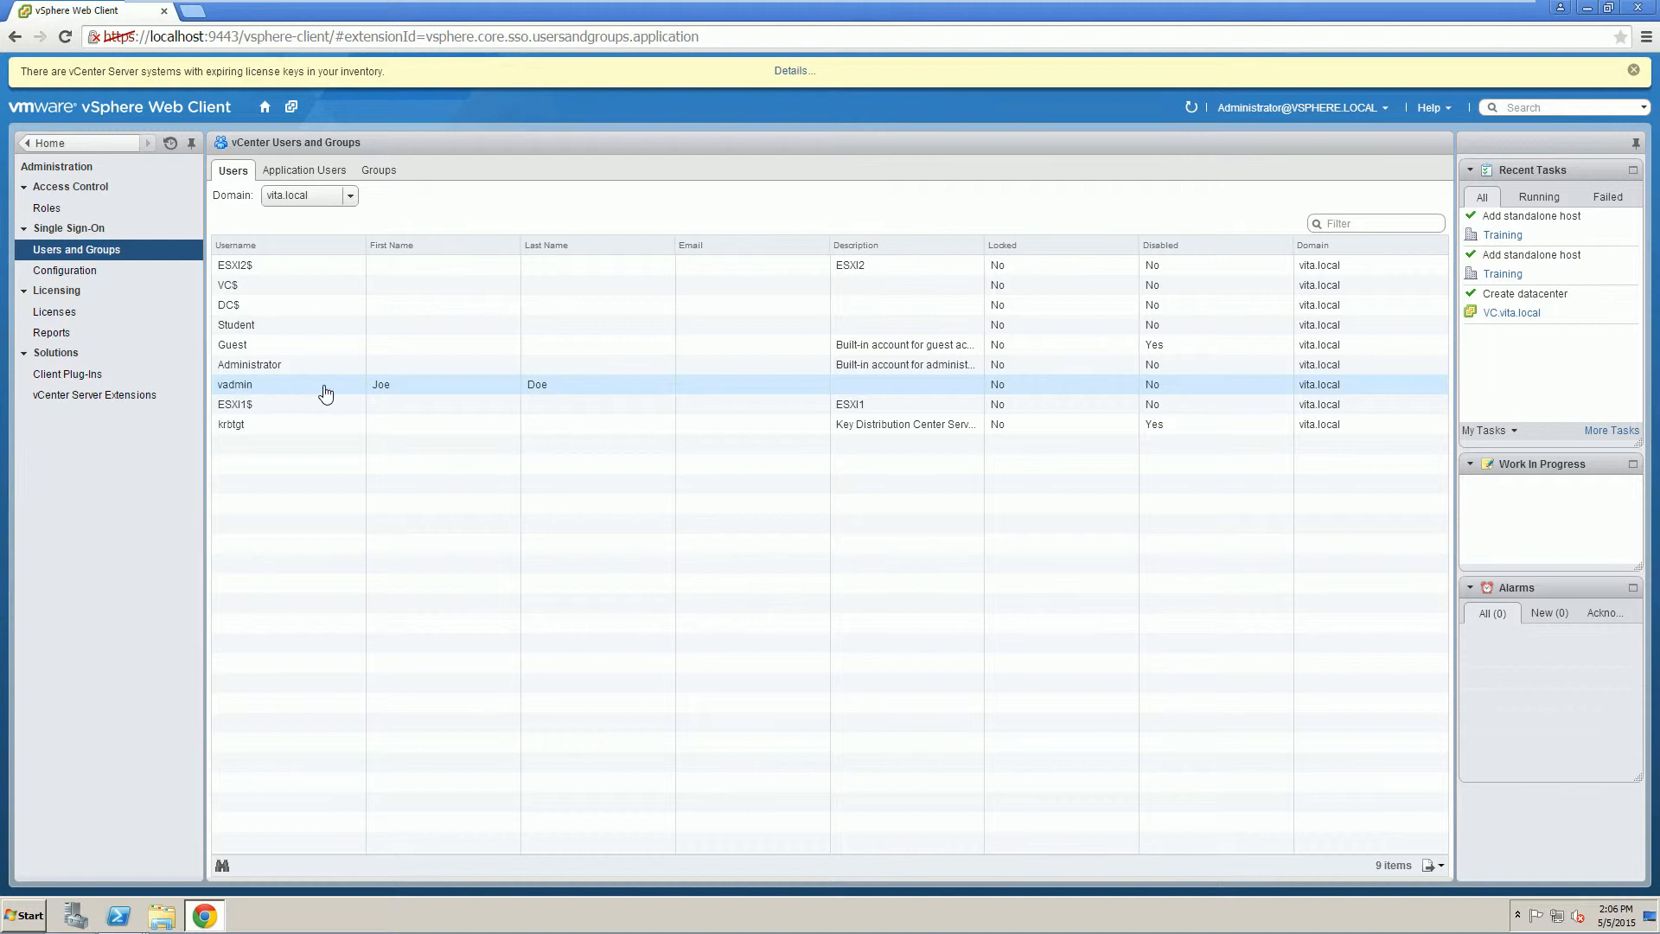
Add the vita.local user vadmin to the Administrators group.
{"action": "left_click", "coordinate": [381, 171]}
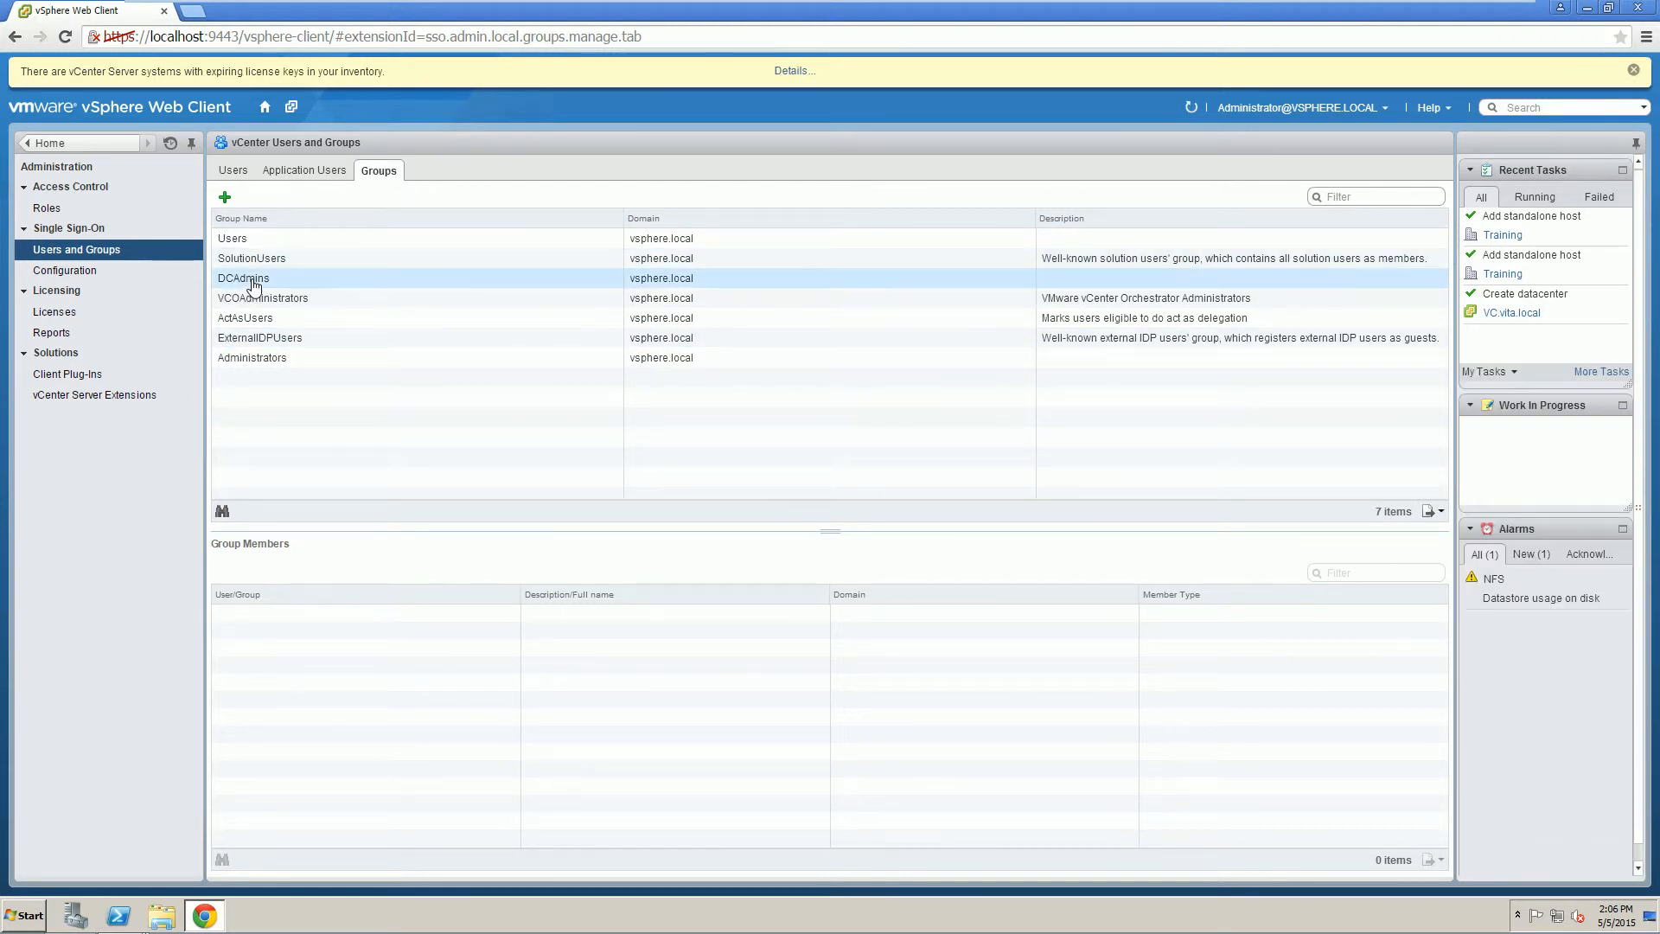
{"action": "left_click", "coordinate": [260, 359]}
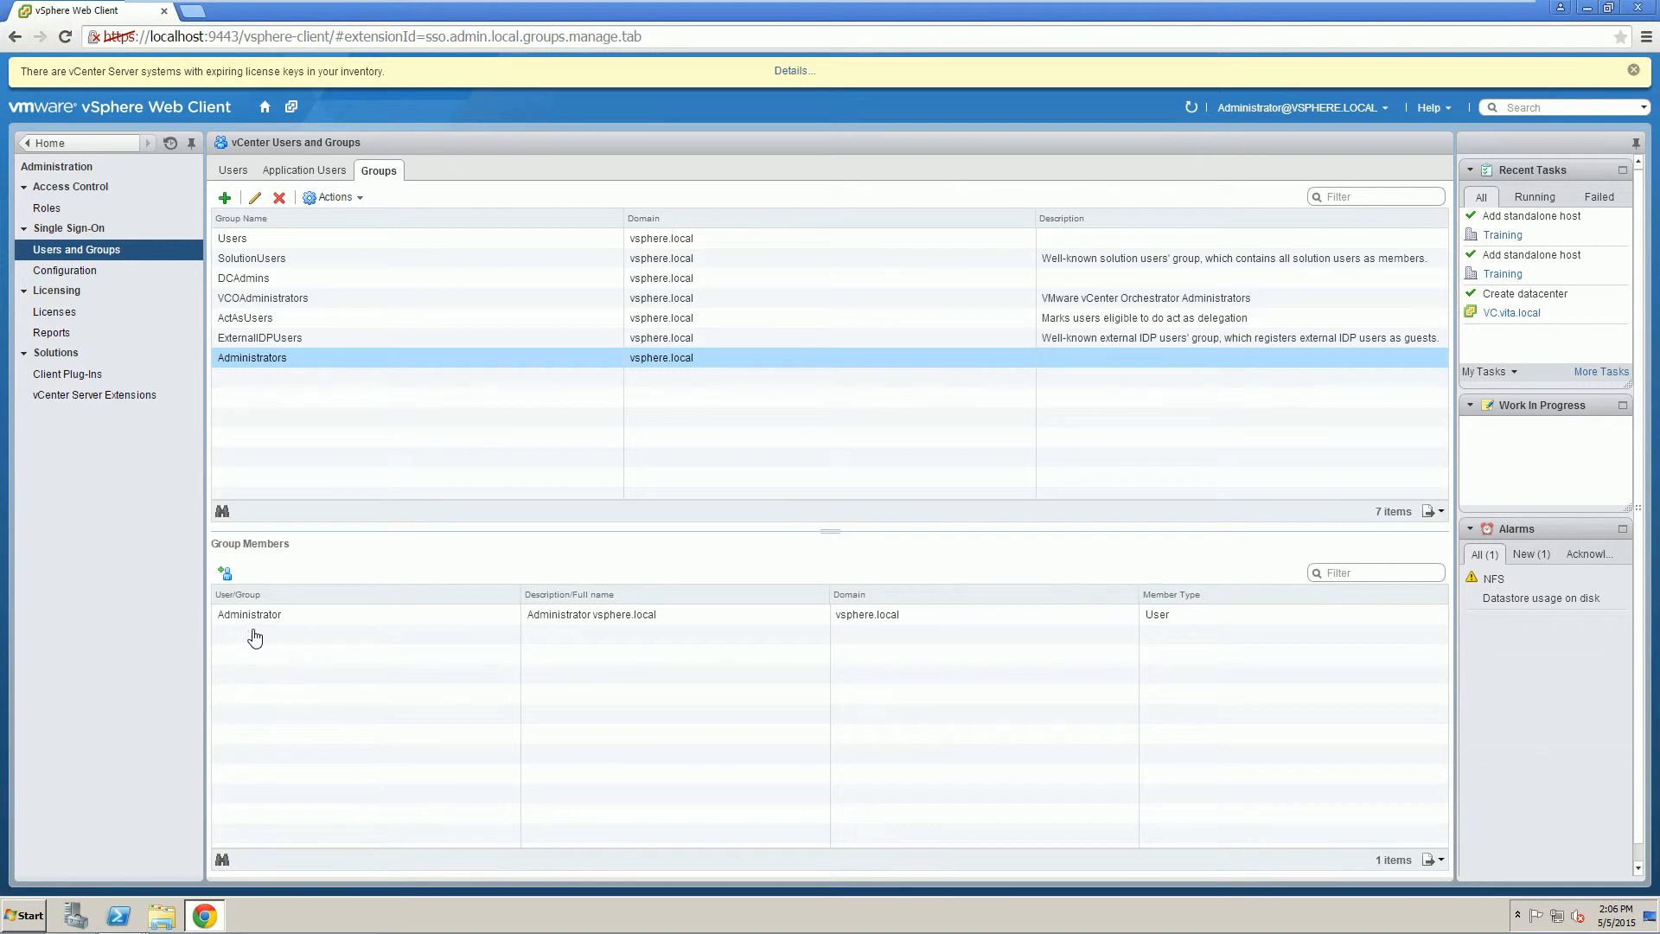
{"action": "left_click", "coordinate": [226, 574]}
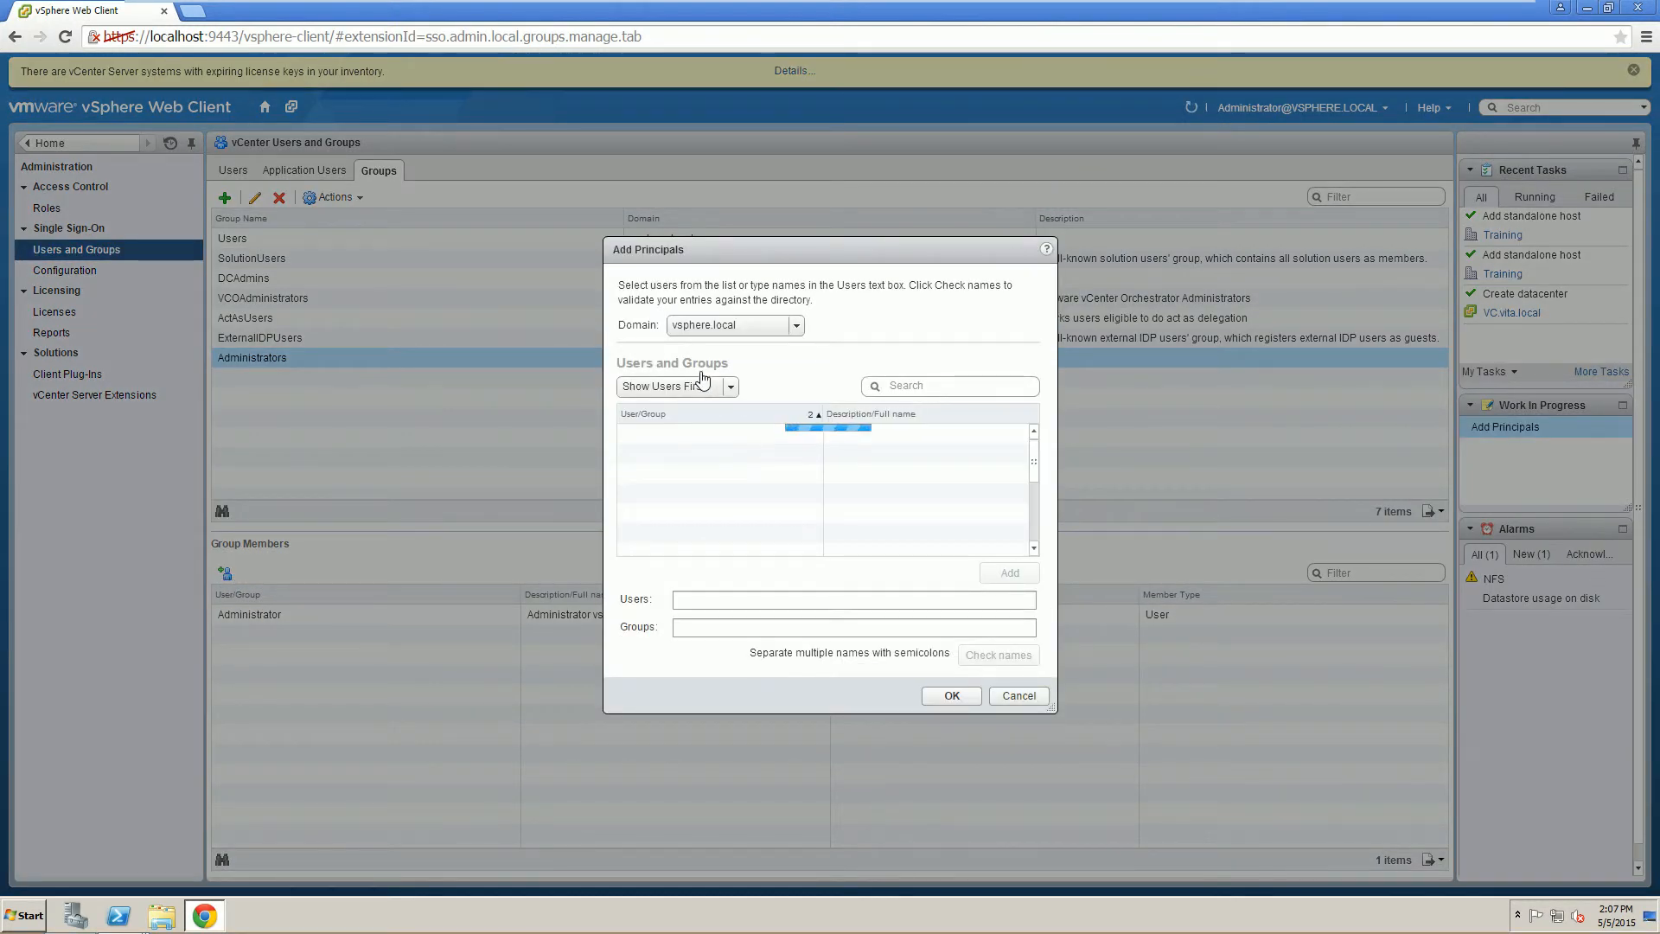
{"action": "left_click", "coordinate": [790, 326]}
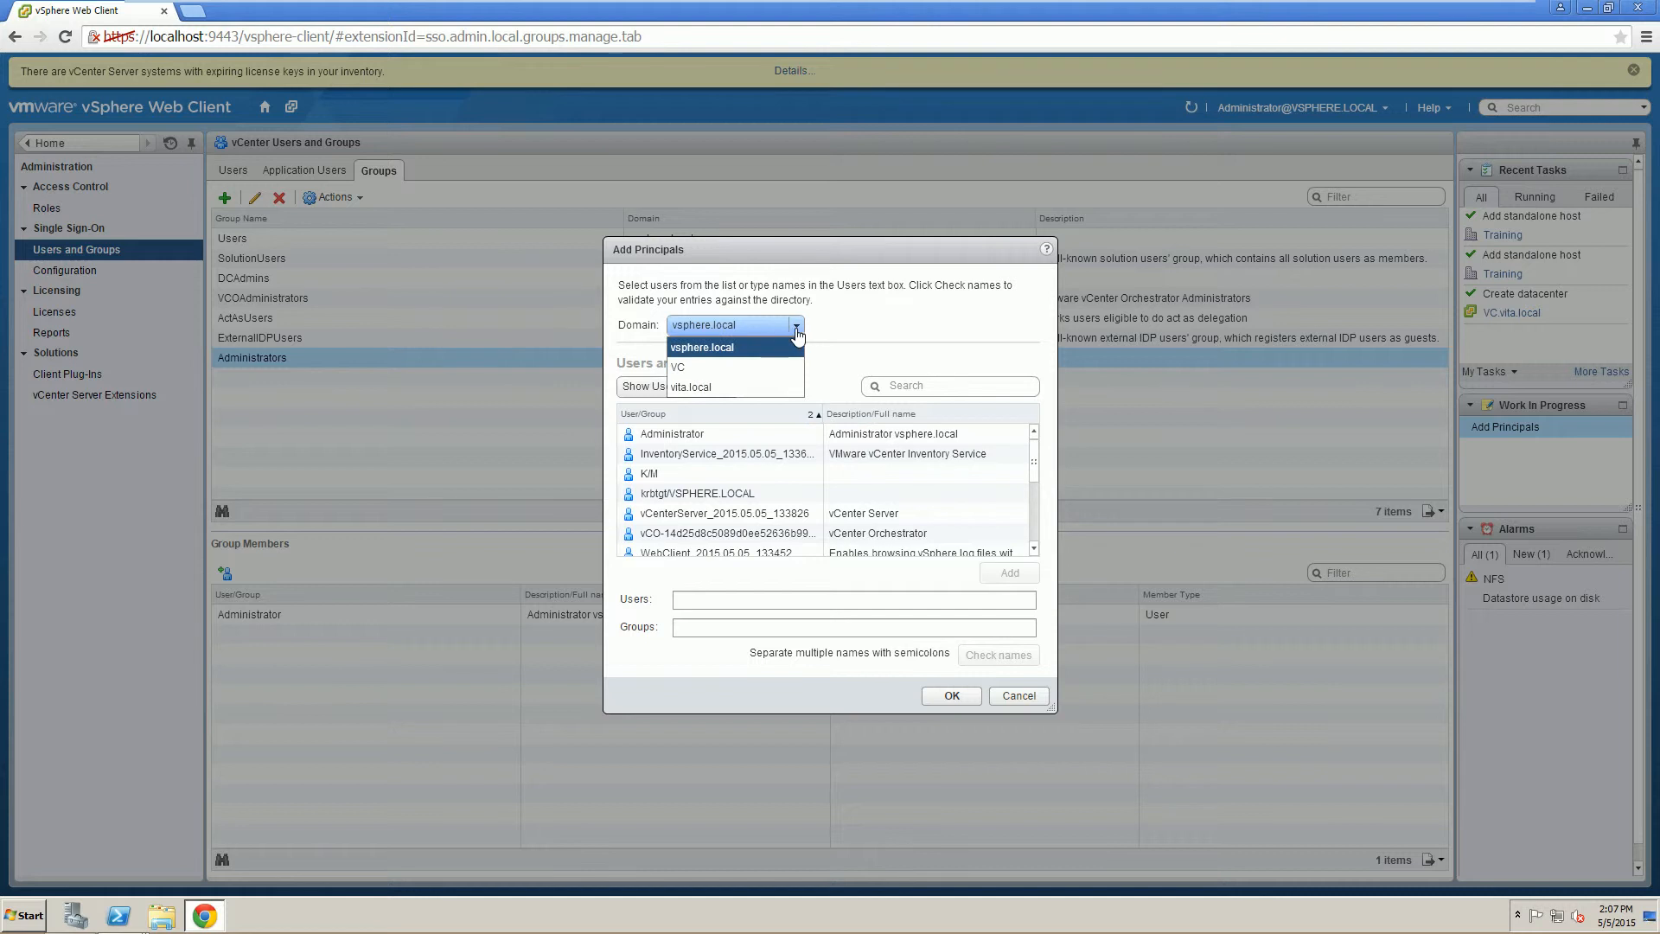
{"action": "left_click", "coordinate": [701, 389]}
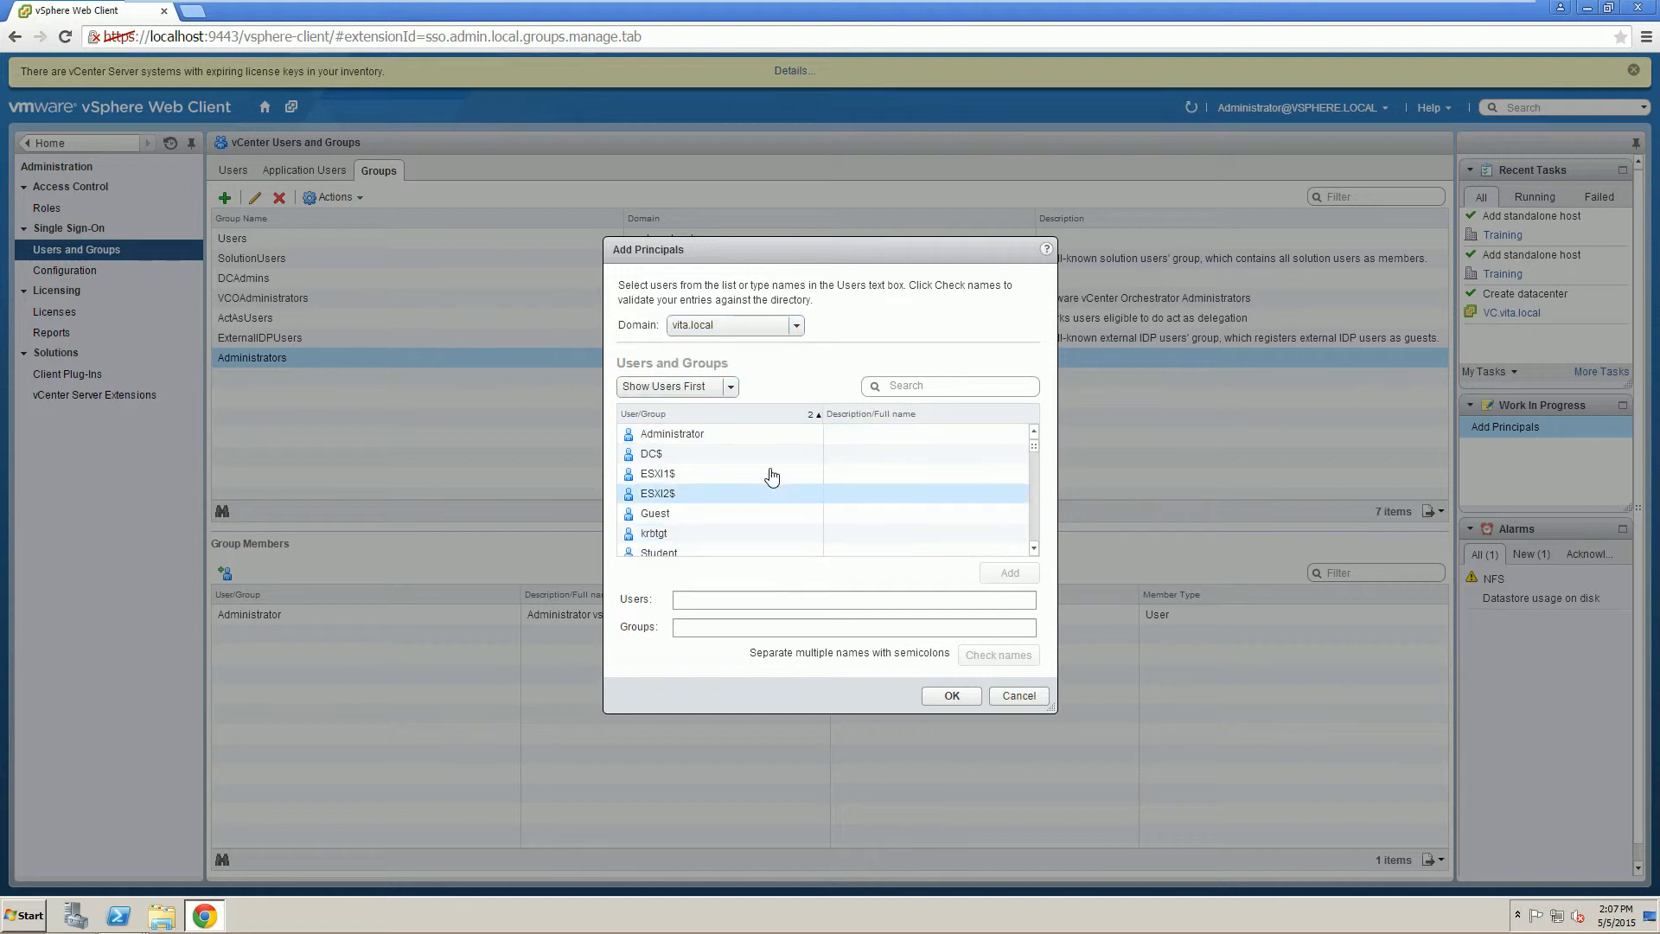
{"action": "left_click", "coordinate": [1033, 550]}
{"action": "left_click", "coordinate": [1033, 550]}
{"action": "left_click", "coordinate": [1033, 550]}
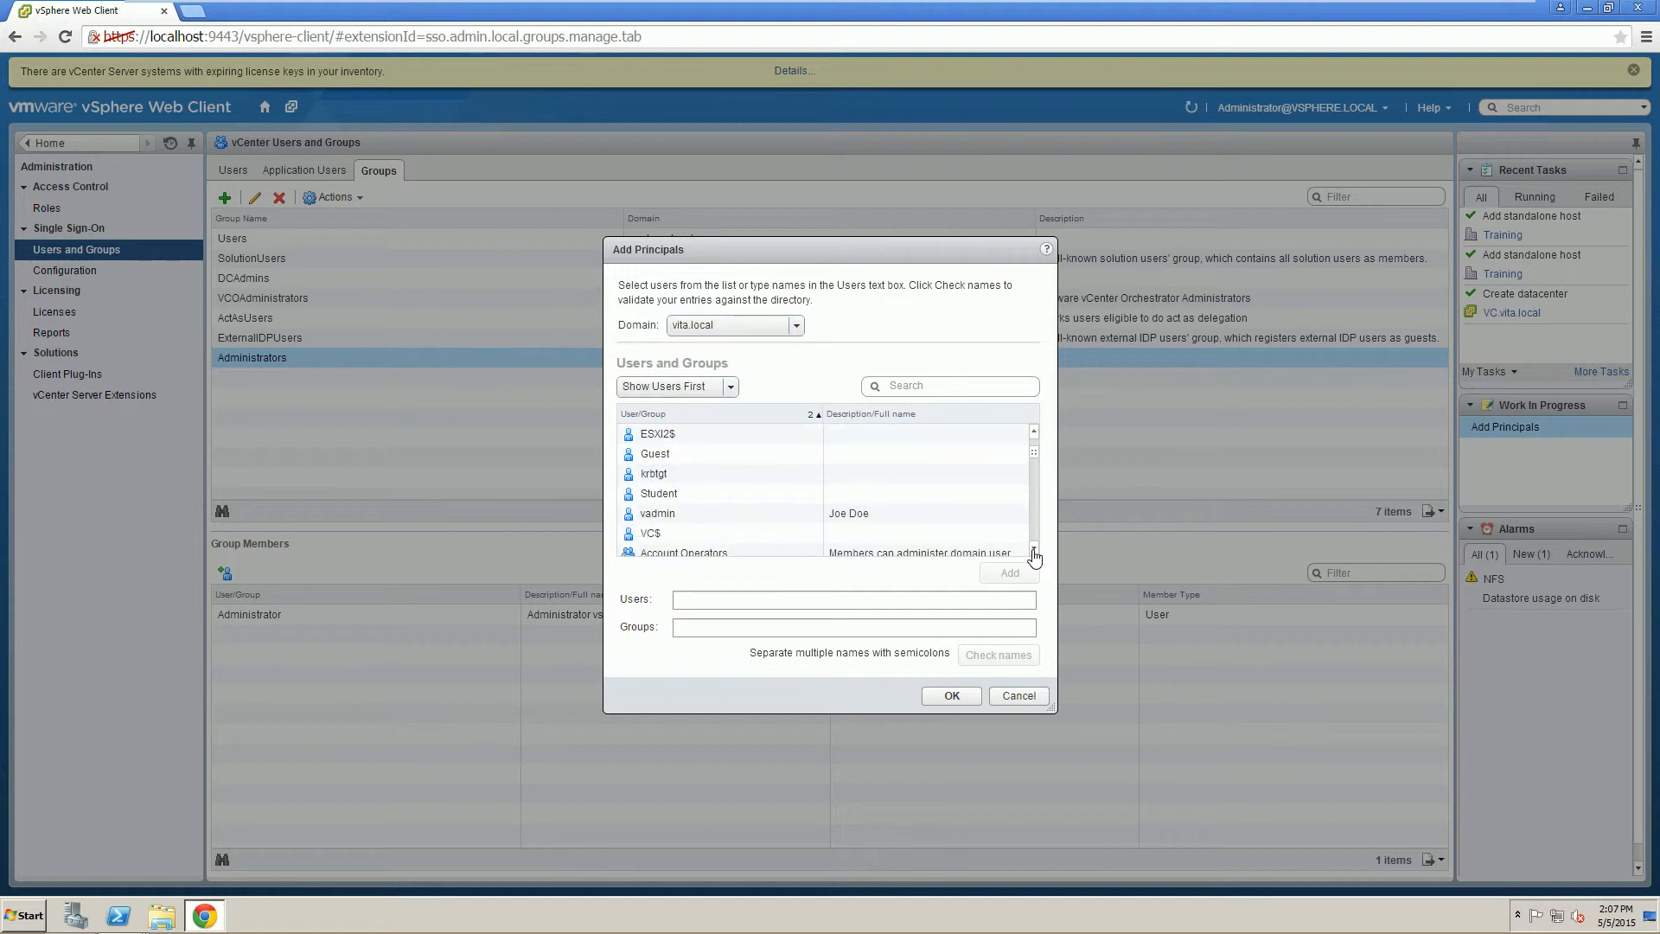
{"action": "left_click", "coordinate": [685, 513]}
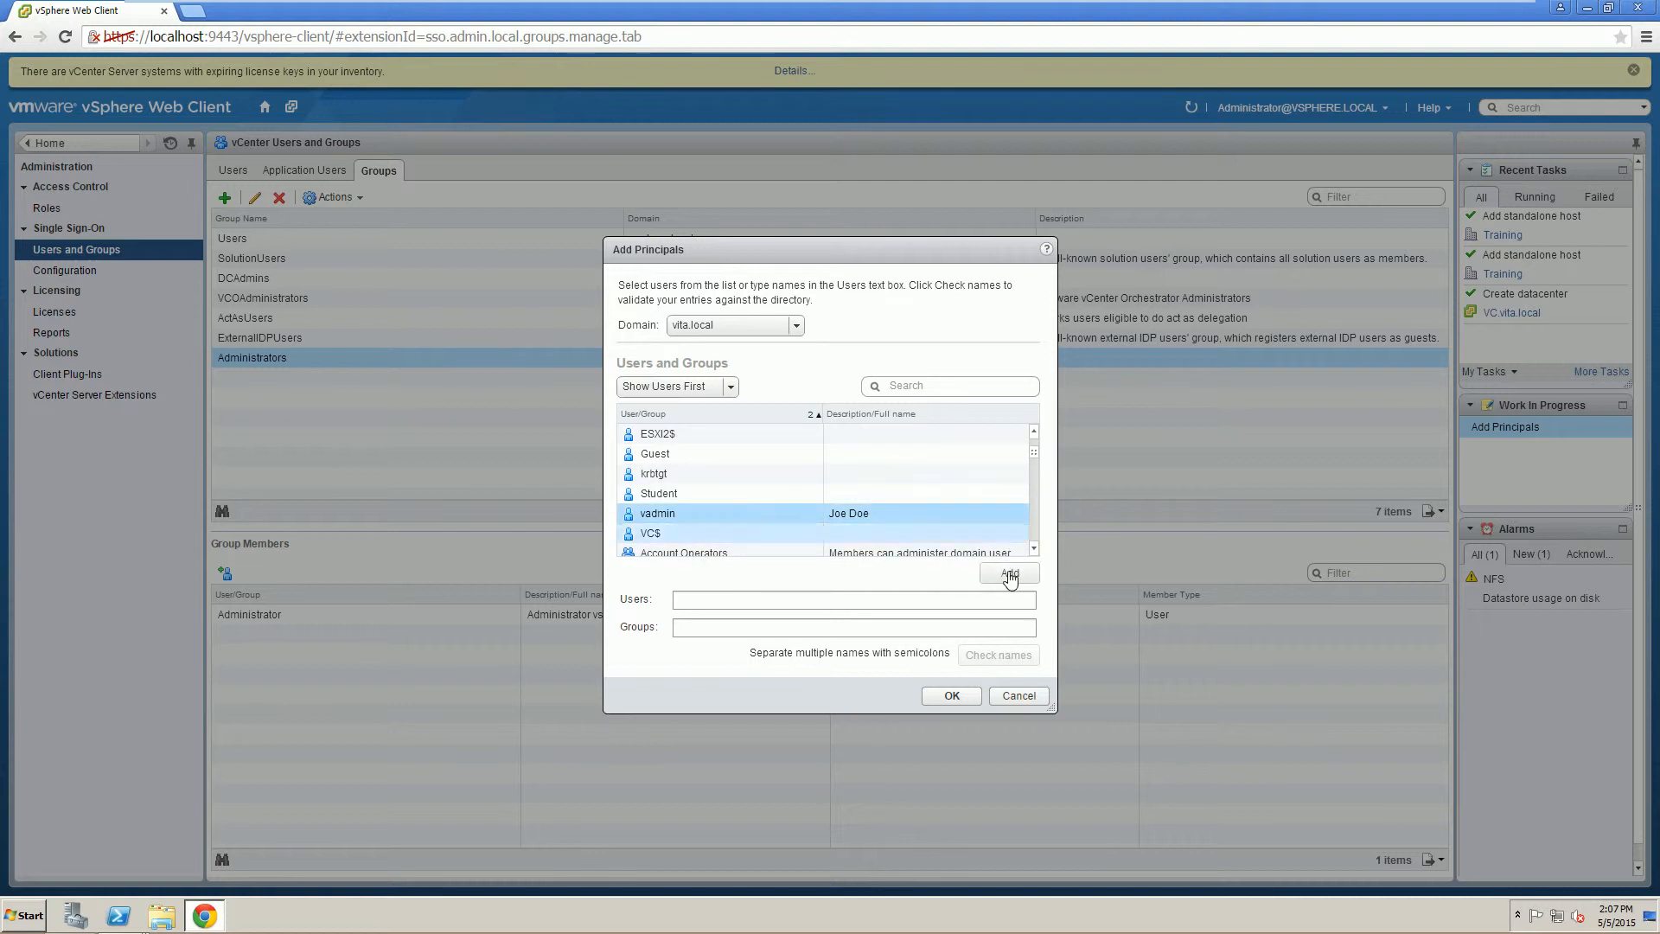
{"action": "left_click", "coordinate": [1009, 575]}
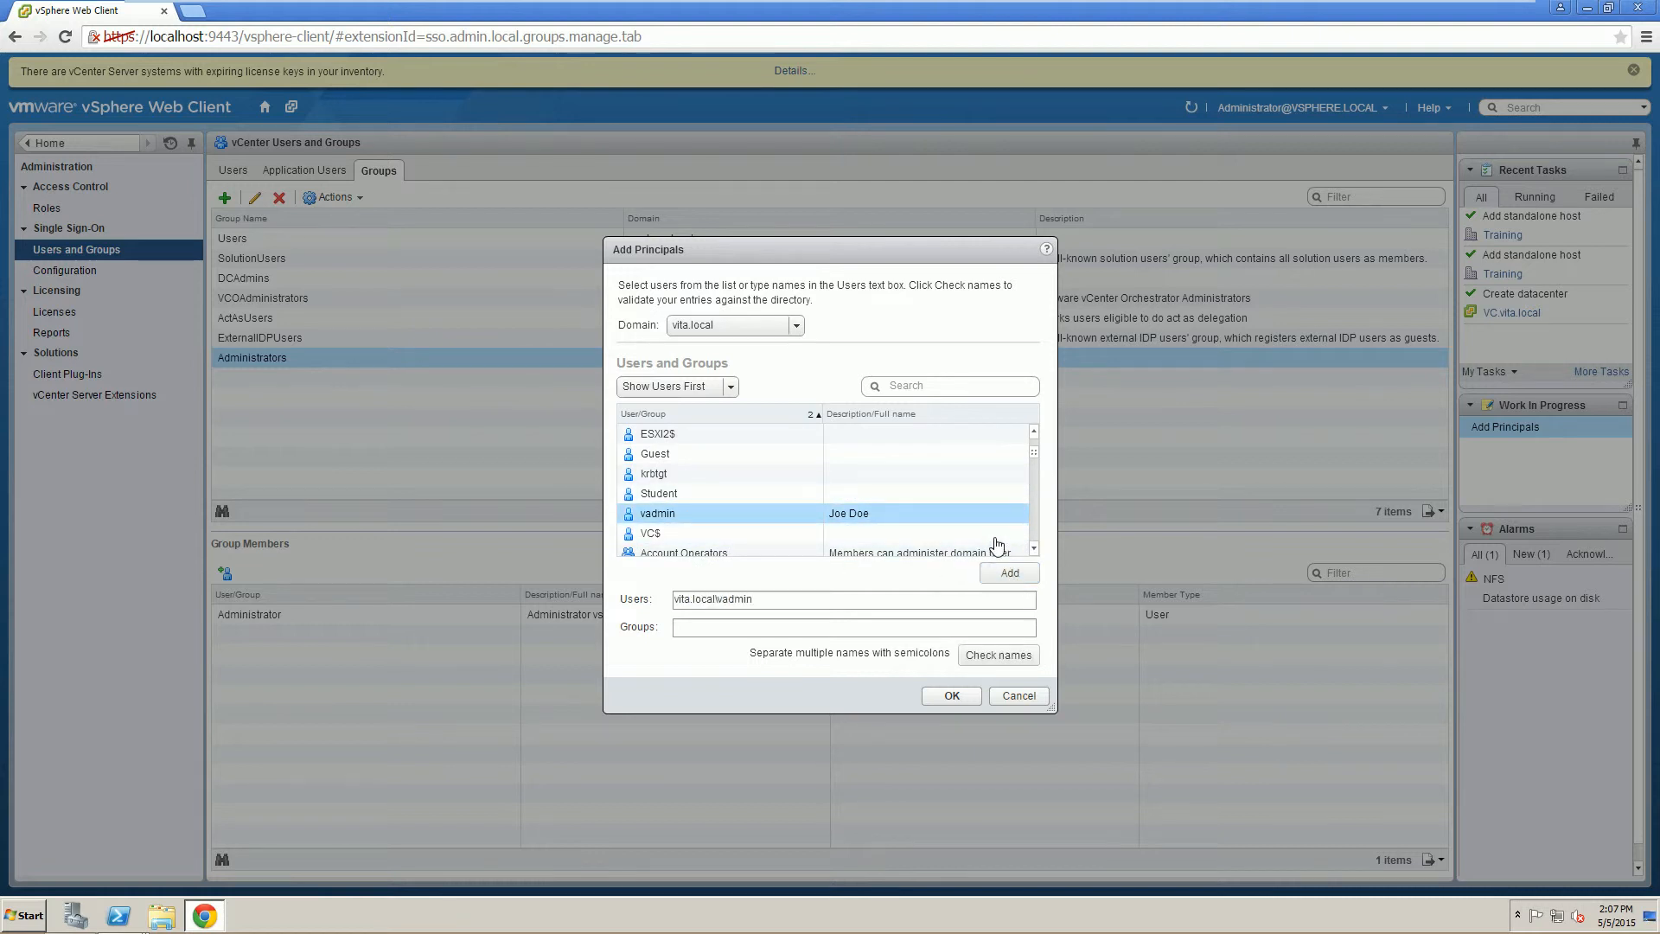
{"action": "scroll", "coordinate": [1033, 551], "scroll_direction": "down", "scroll_amount": 10}
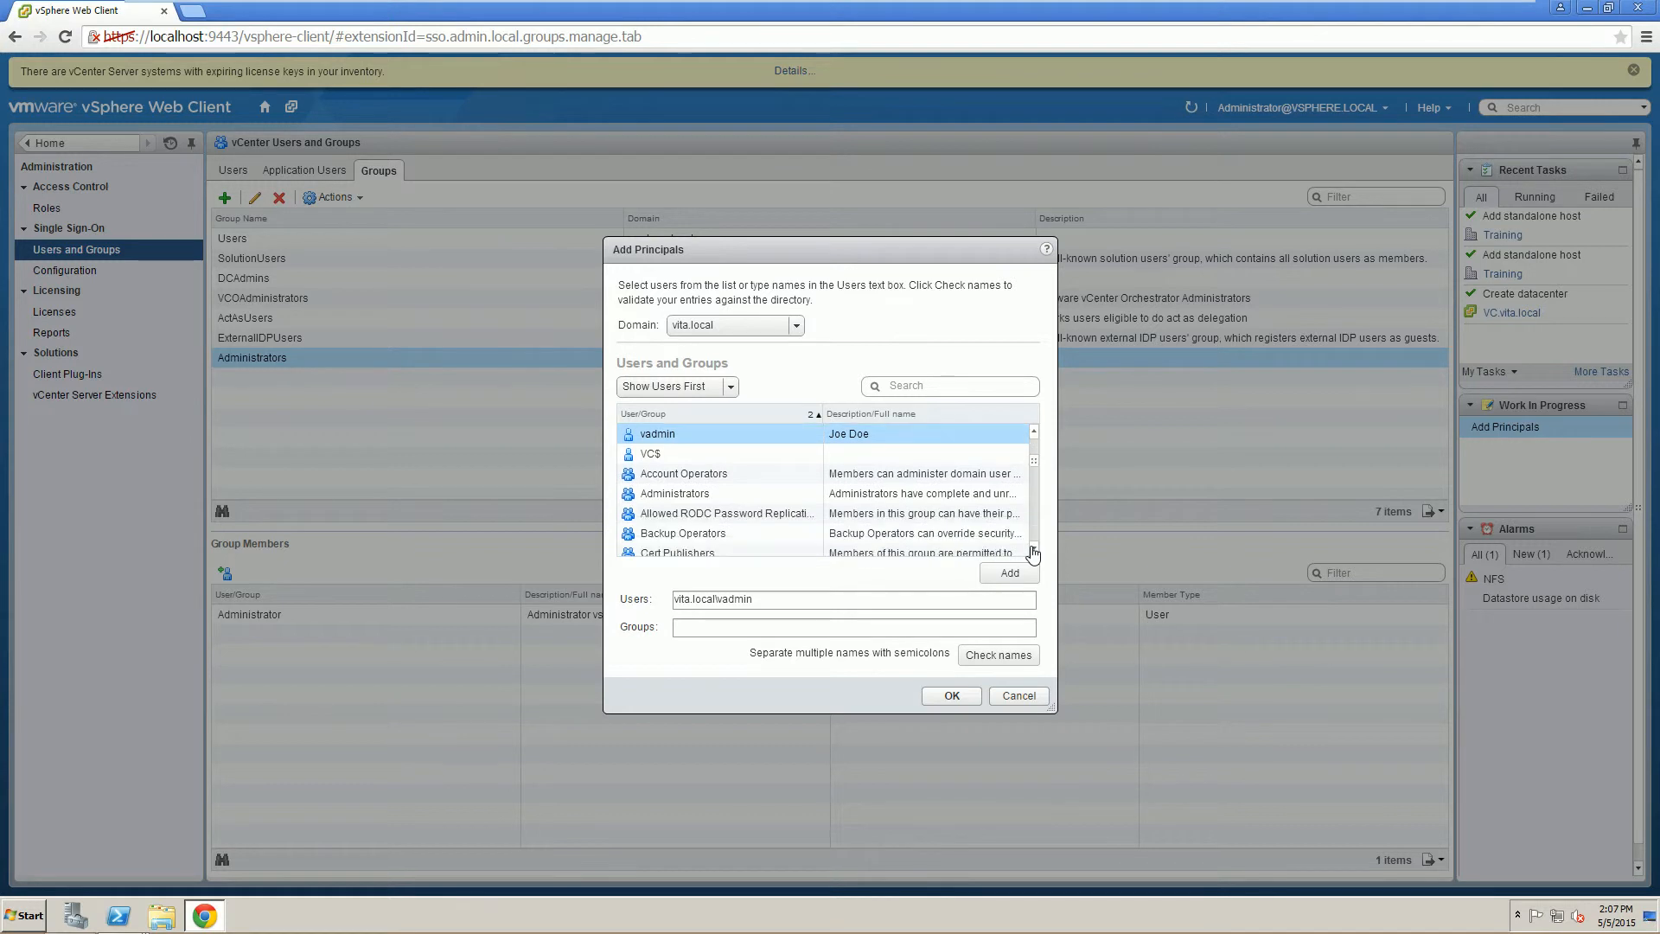
{"action": "scroll", "coordinate": [1033, 552], "scroll_direction": "down", "scroll_amount": 2}
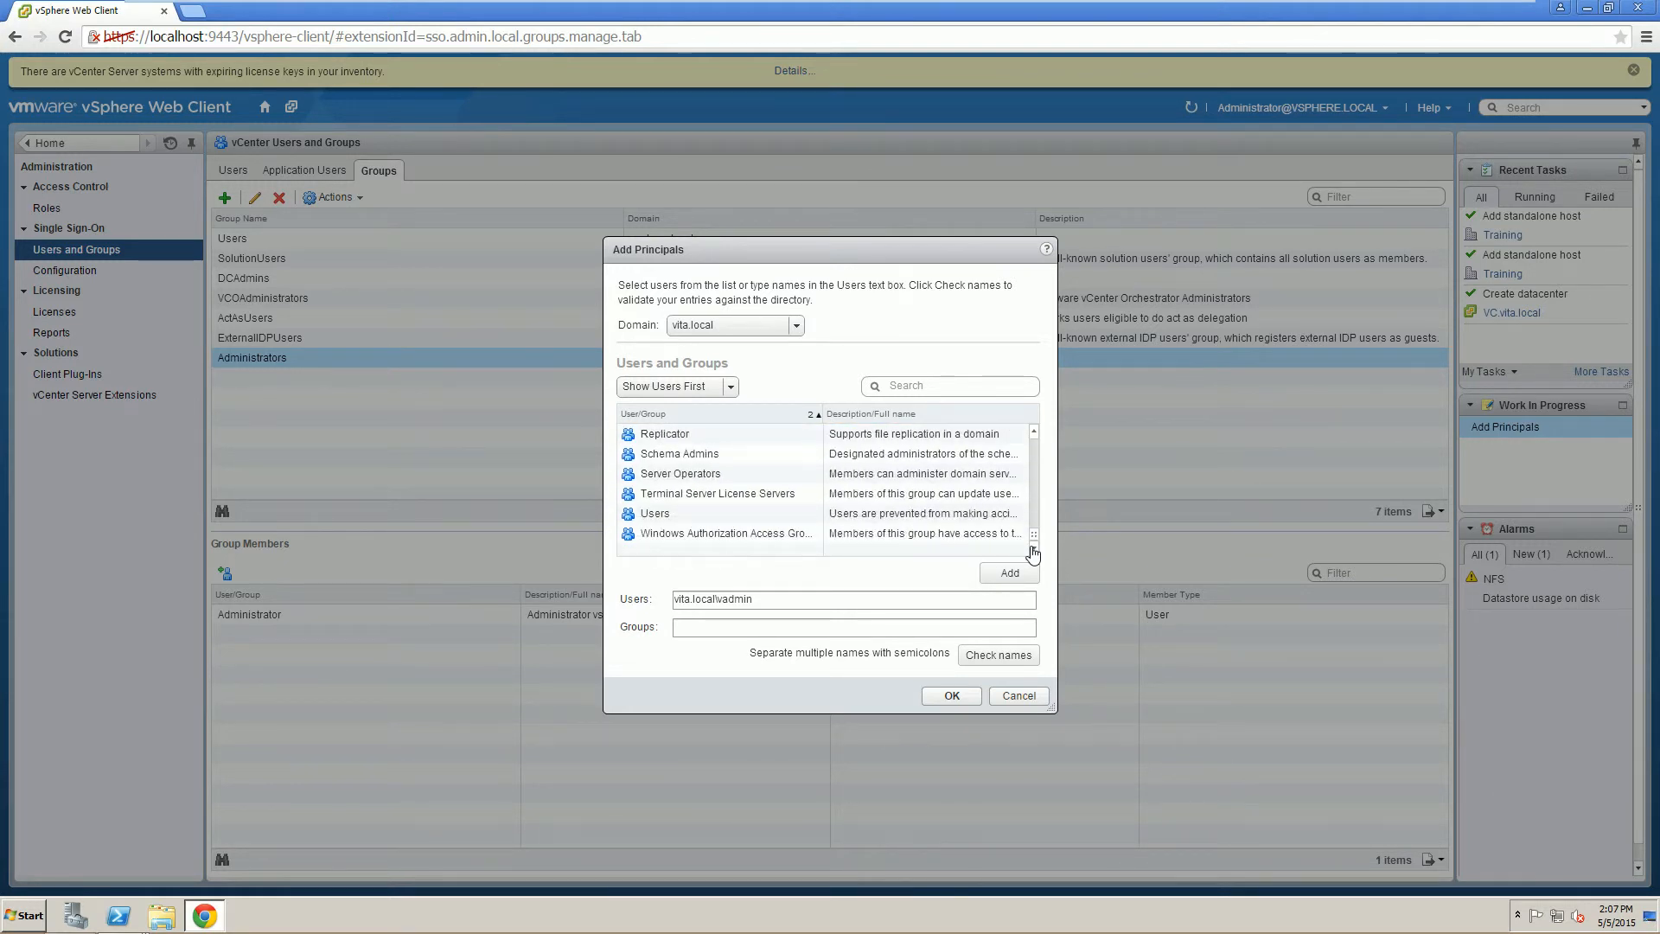
{"action": "left_click", "coordinate": [944, 696]}
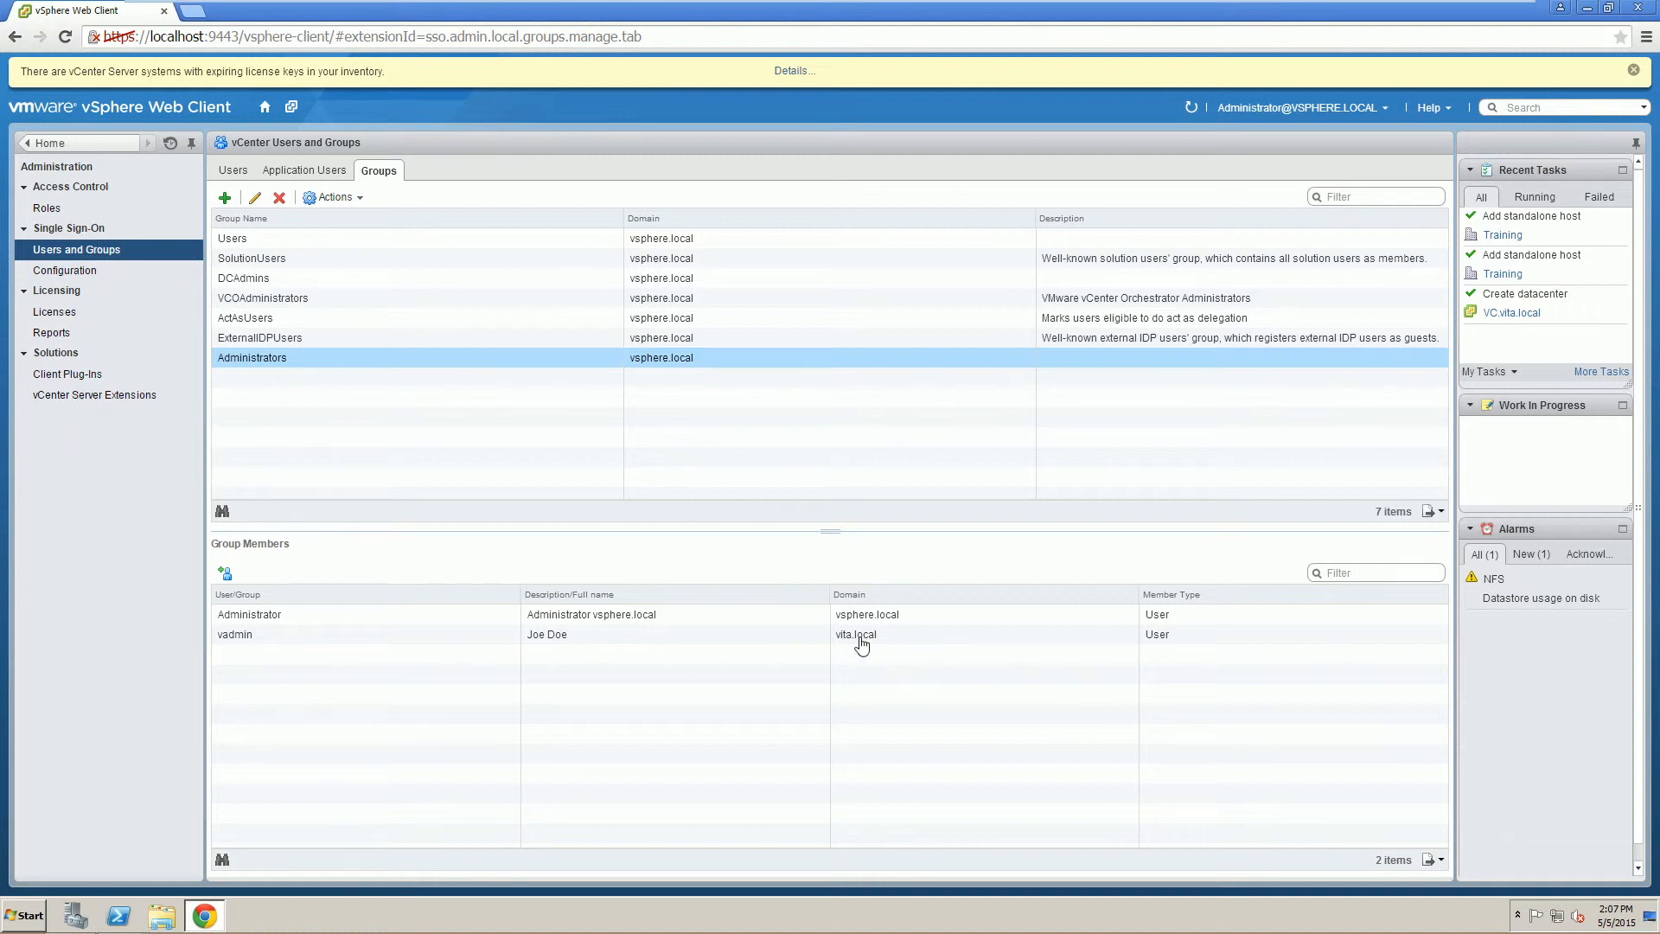
Add the vita.local Administrator account to the Administrators group as well.
{"action": "left_click", "coordinate": [228, 575]}
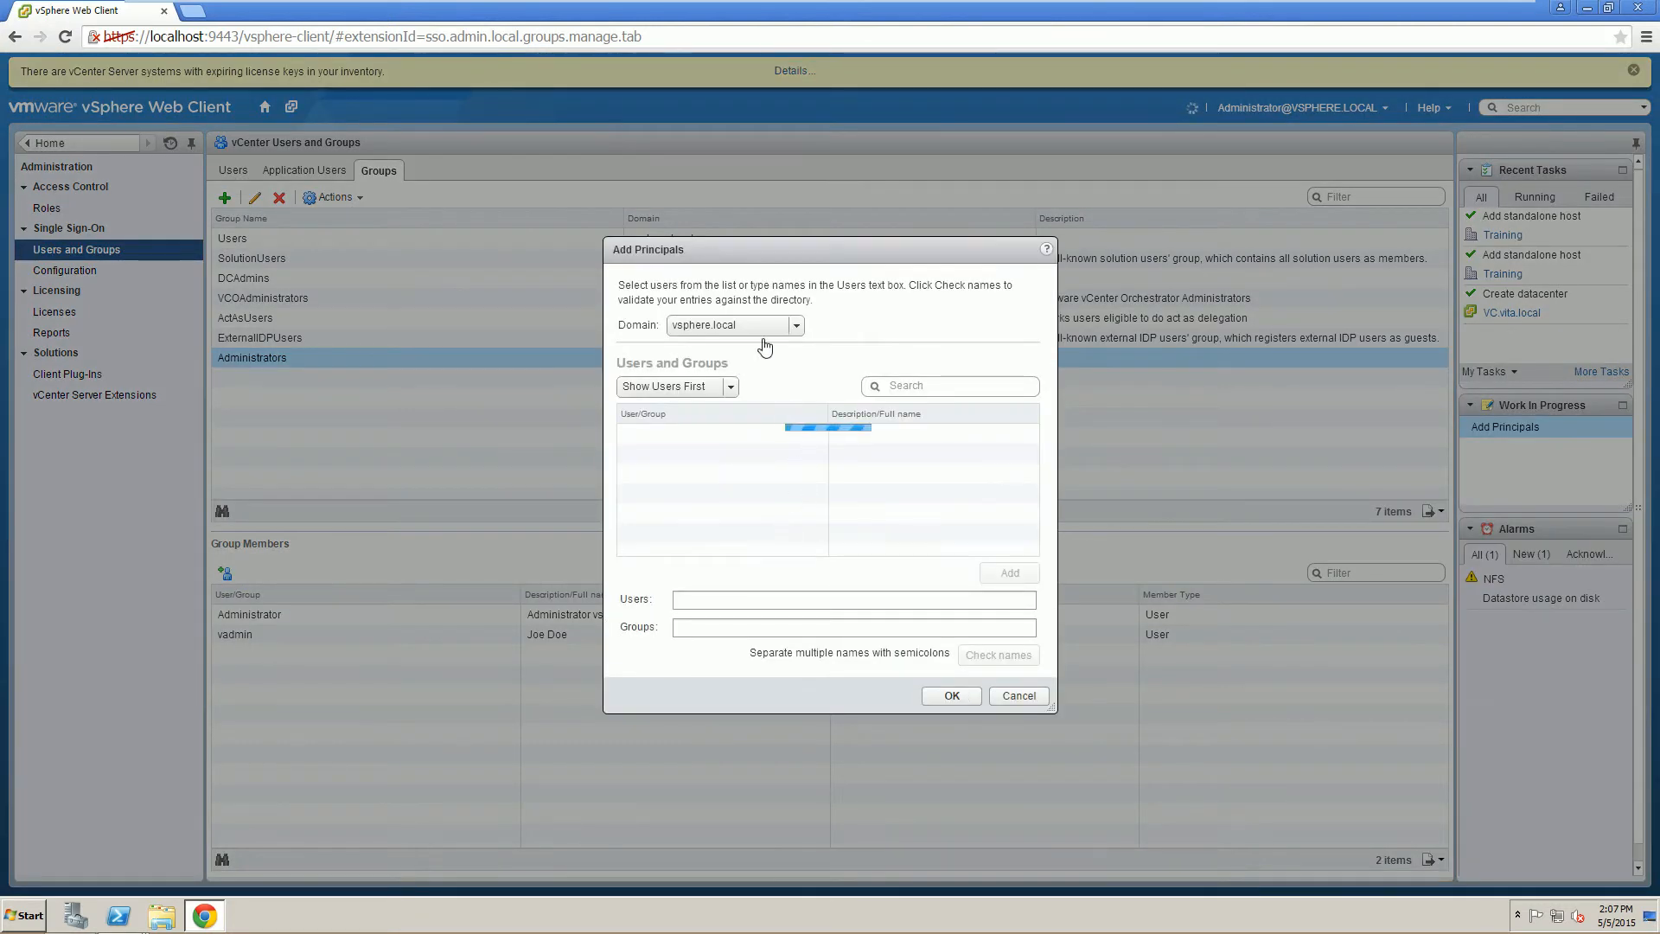
{"action": "left_click", "coordinate": [761, 326]}
{"action": "left_click", "coordinate": [706, 385]}
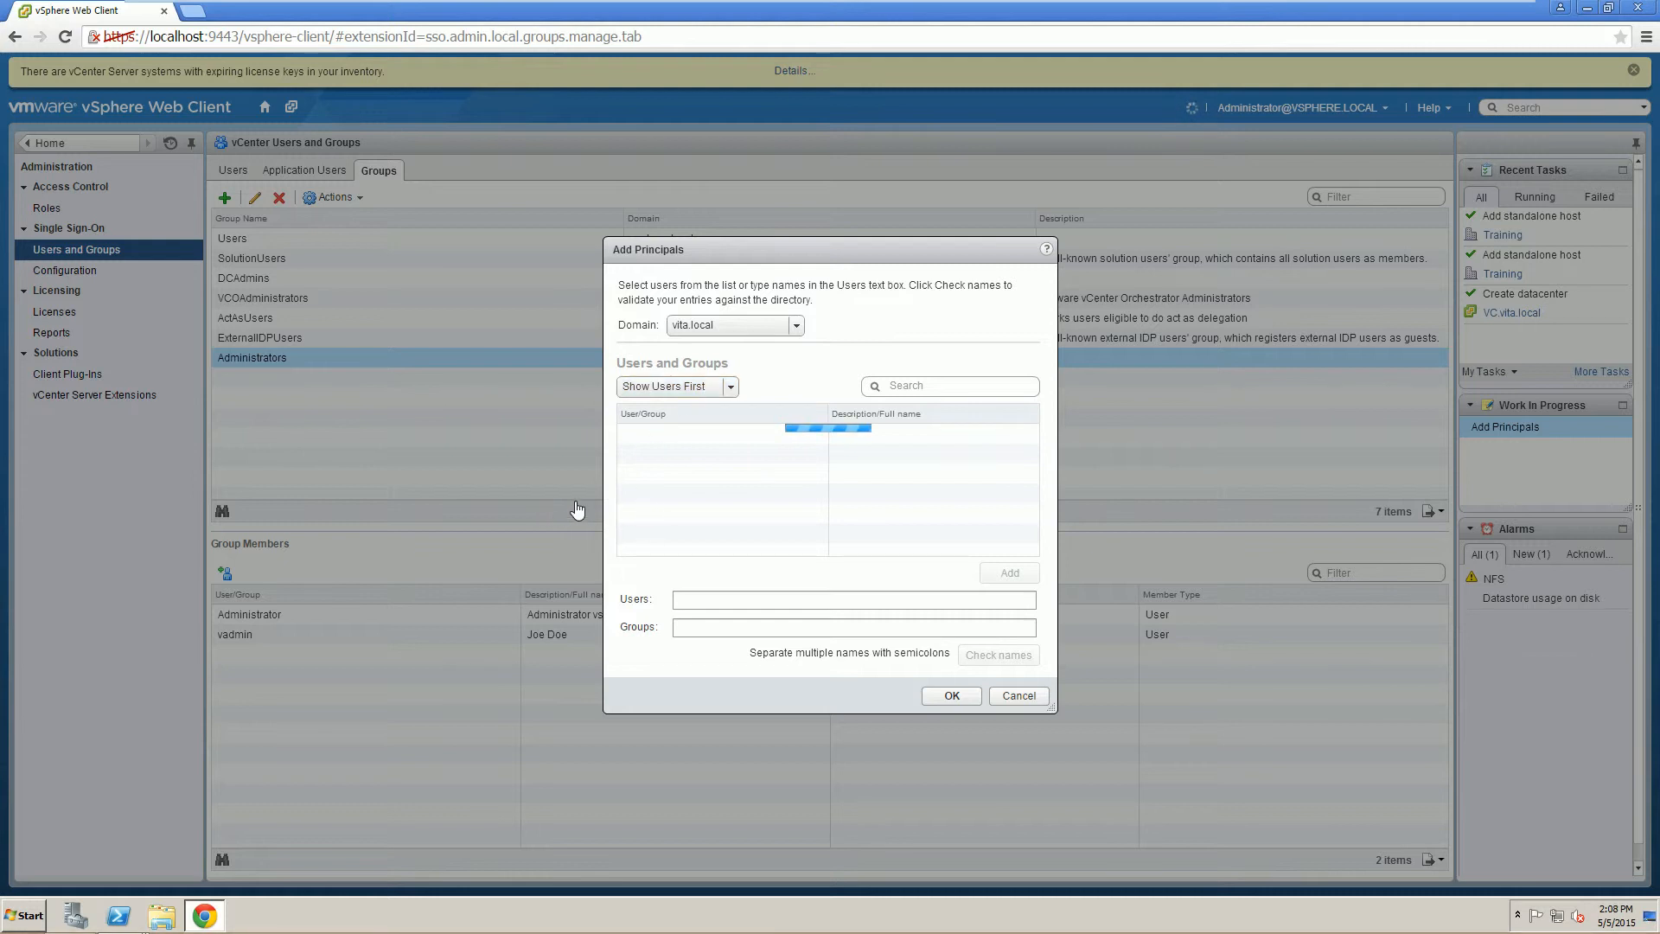
{"action": "left_click", "coordinate": [710, 438]}
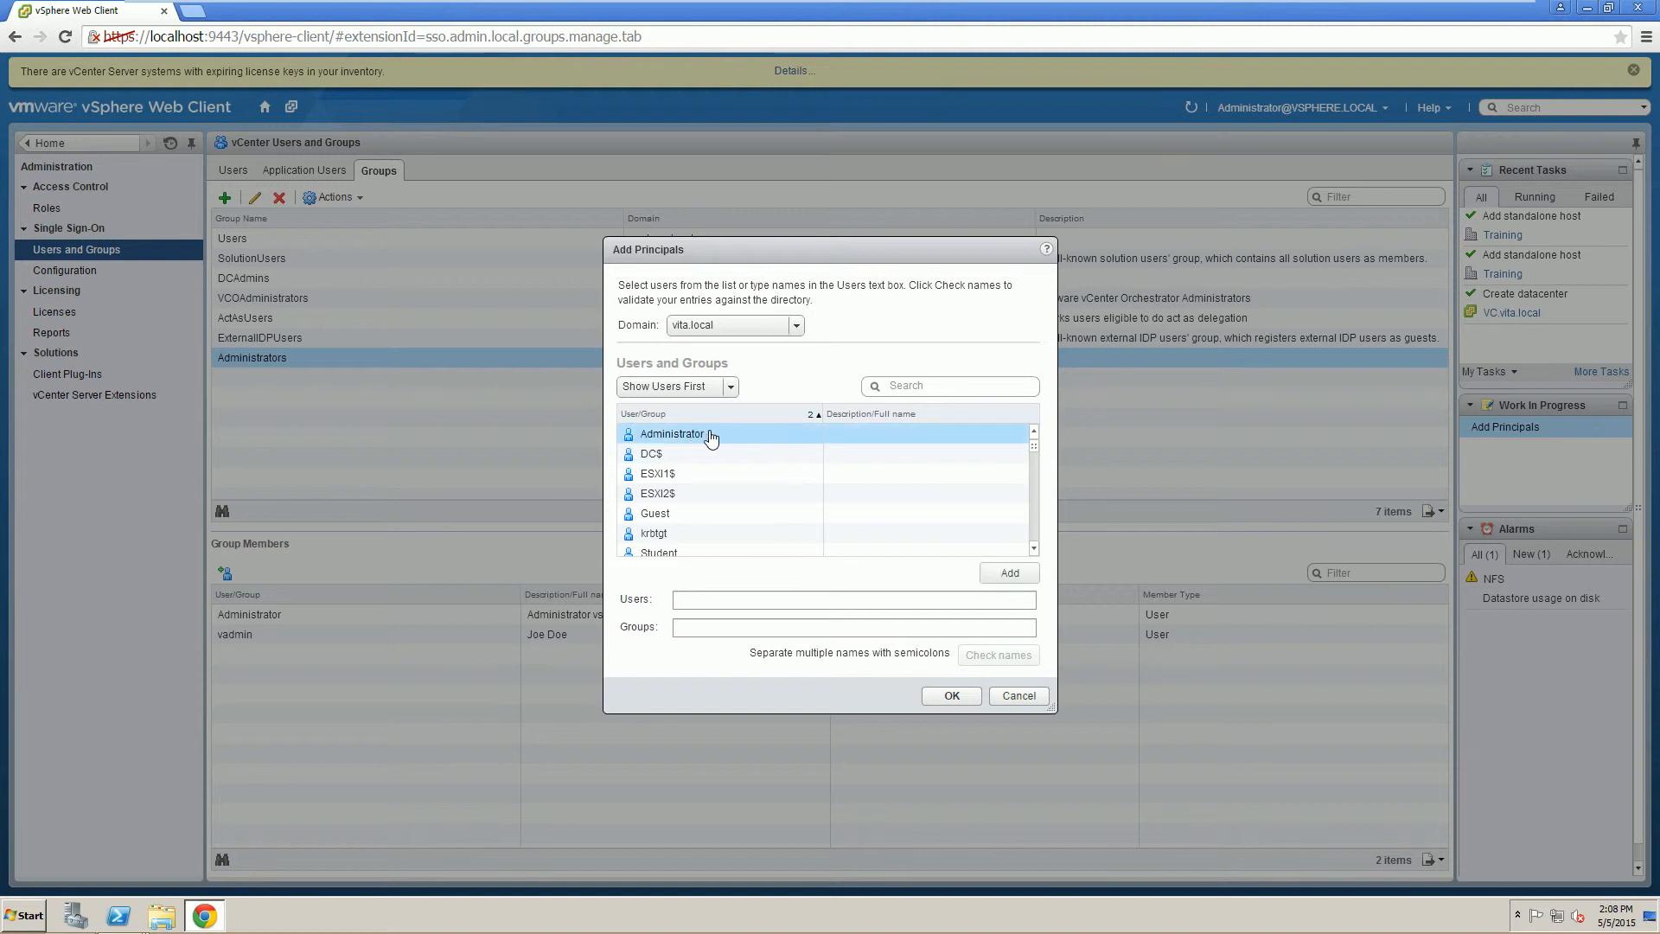
{"action": "left_click", "coordinate": [1003, 573]}
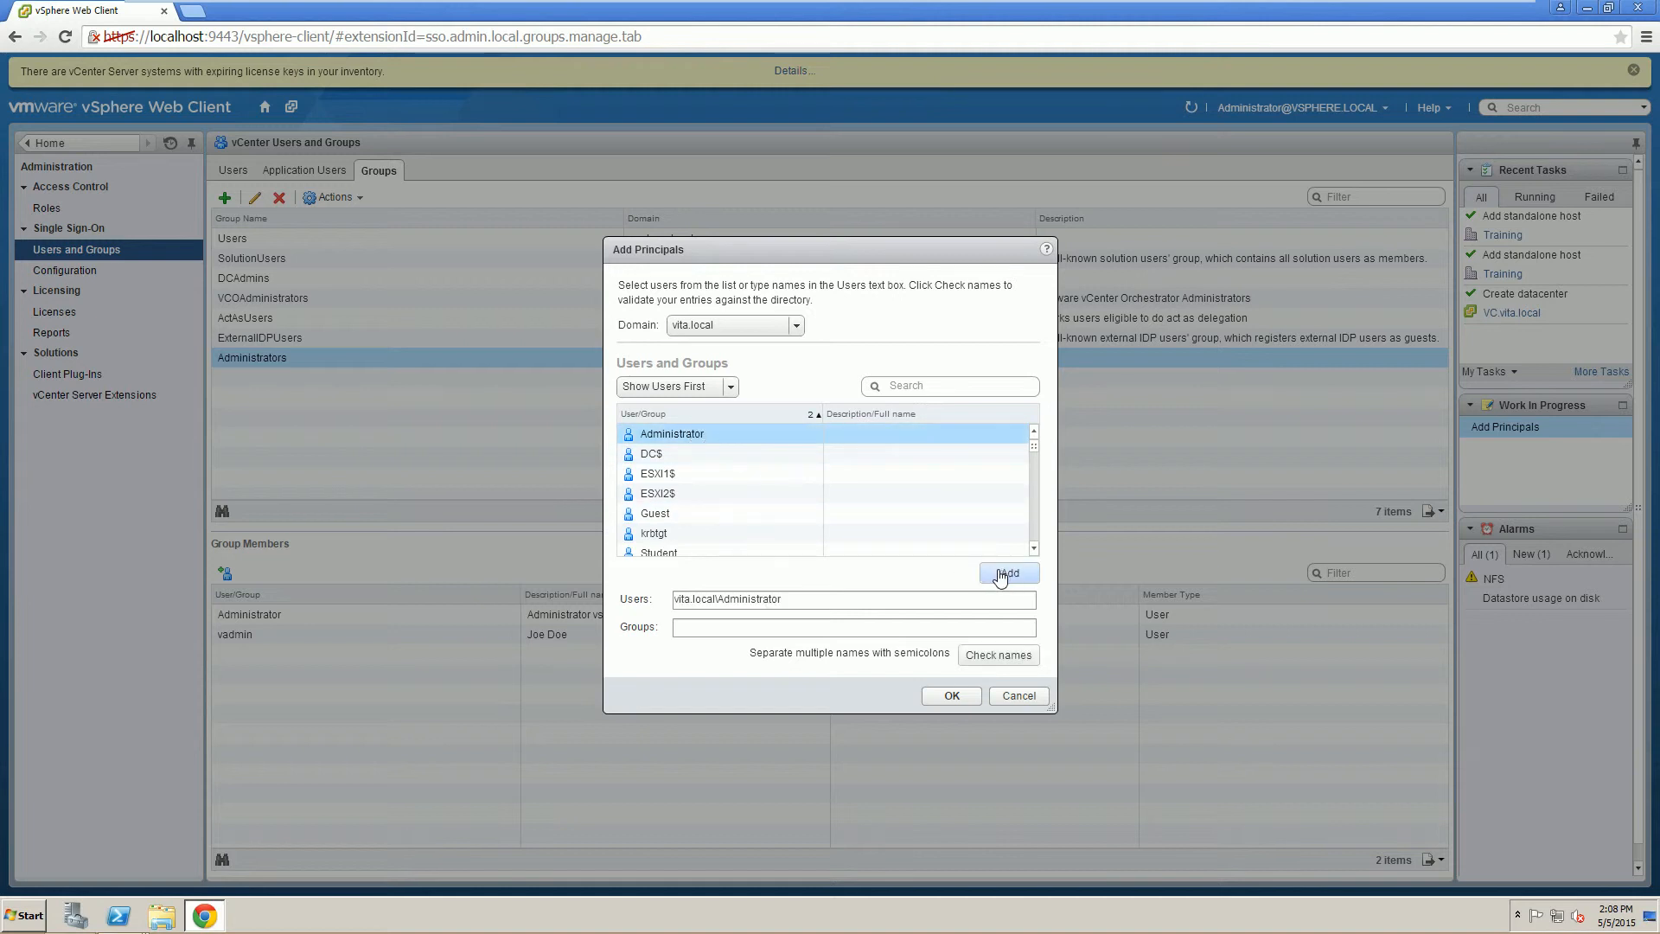
{"action": "left_click", "coordinate": [951, 697]}
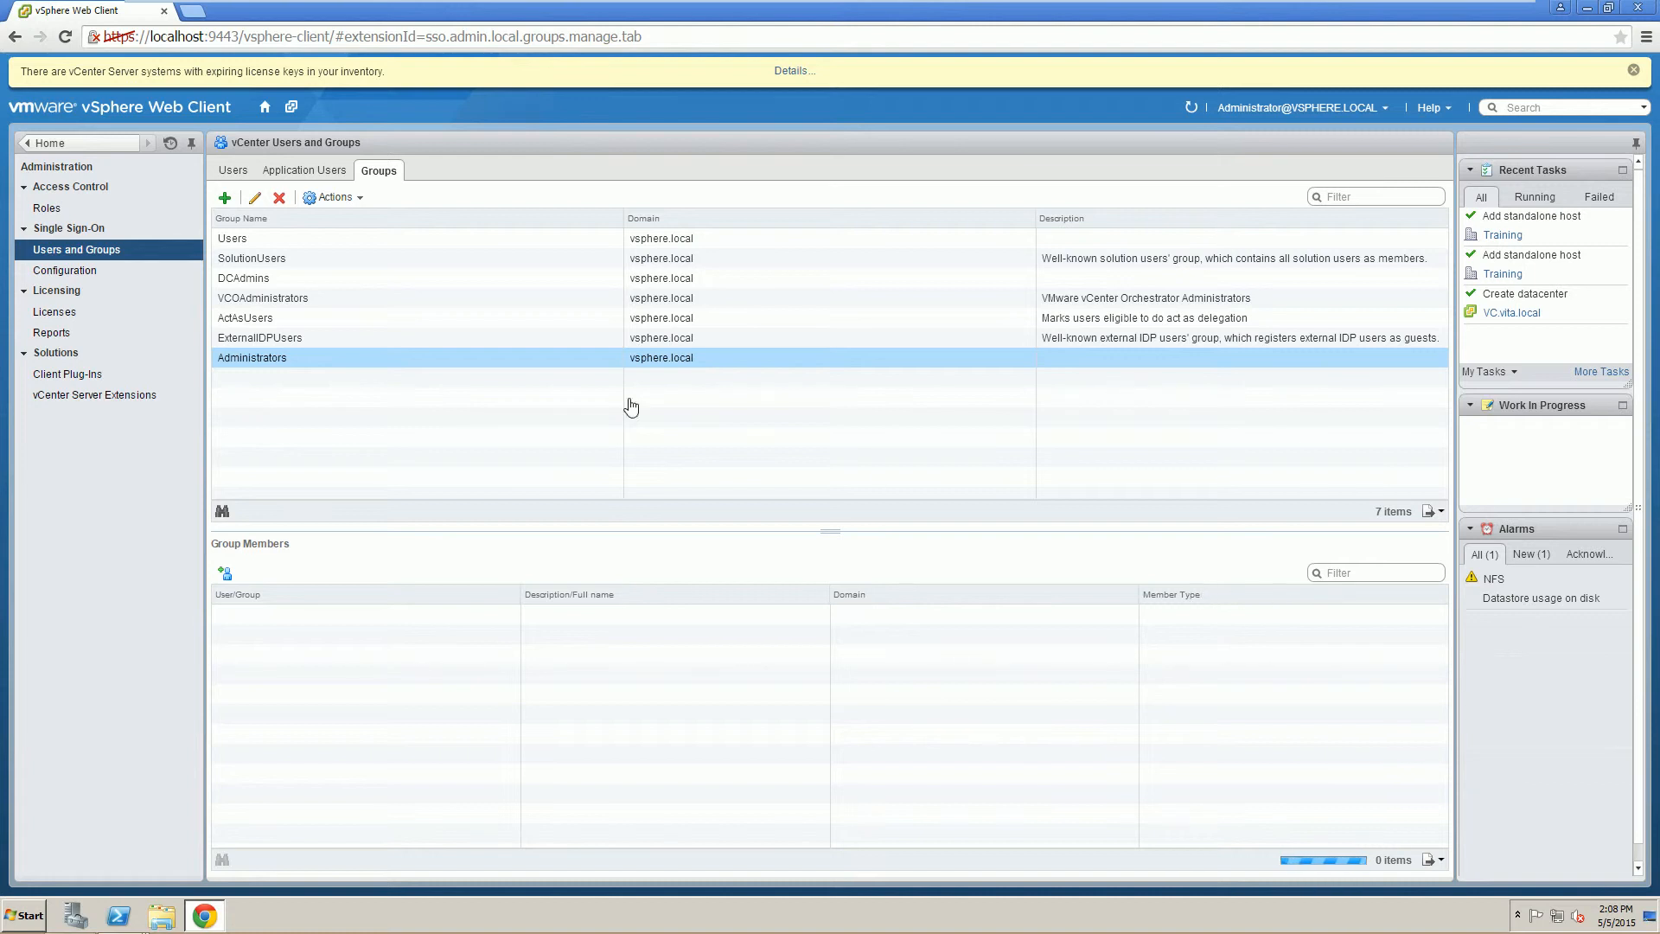
Open the Manage > Permissions view of the VC.vita.local vCenter Server.
{"action": "left_click", "coordinate": [84, 145]}
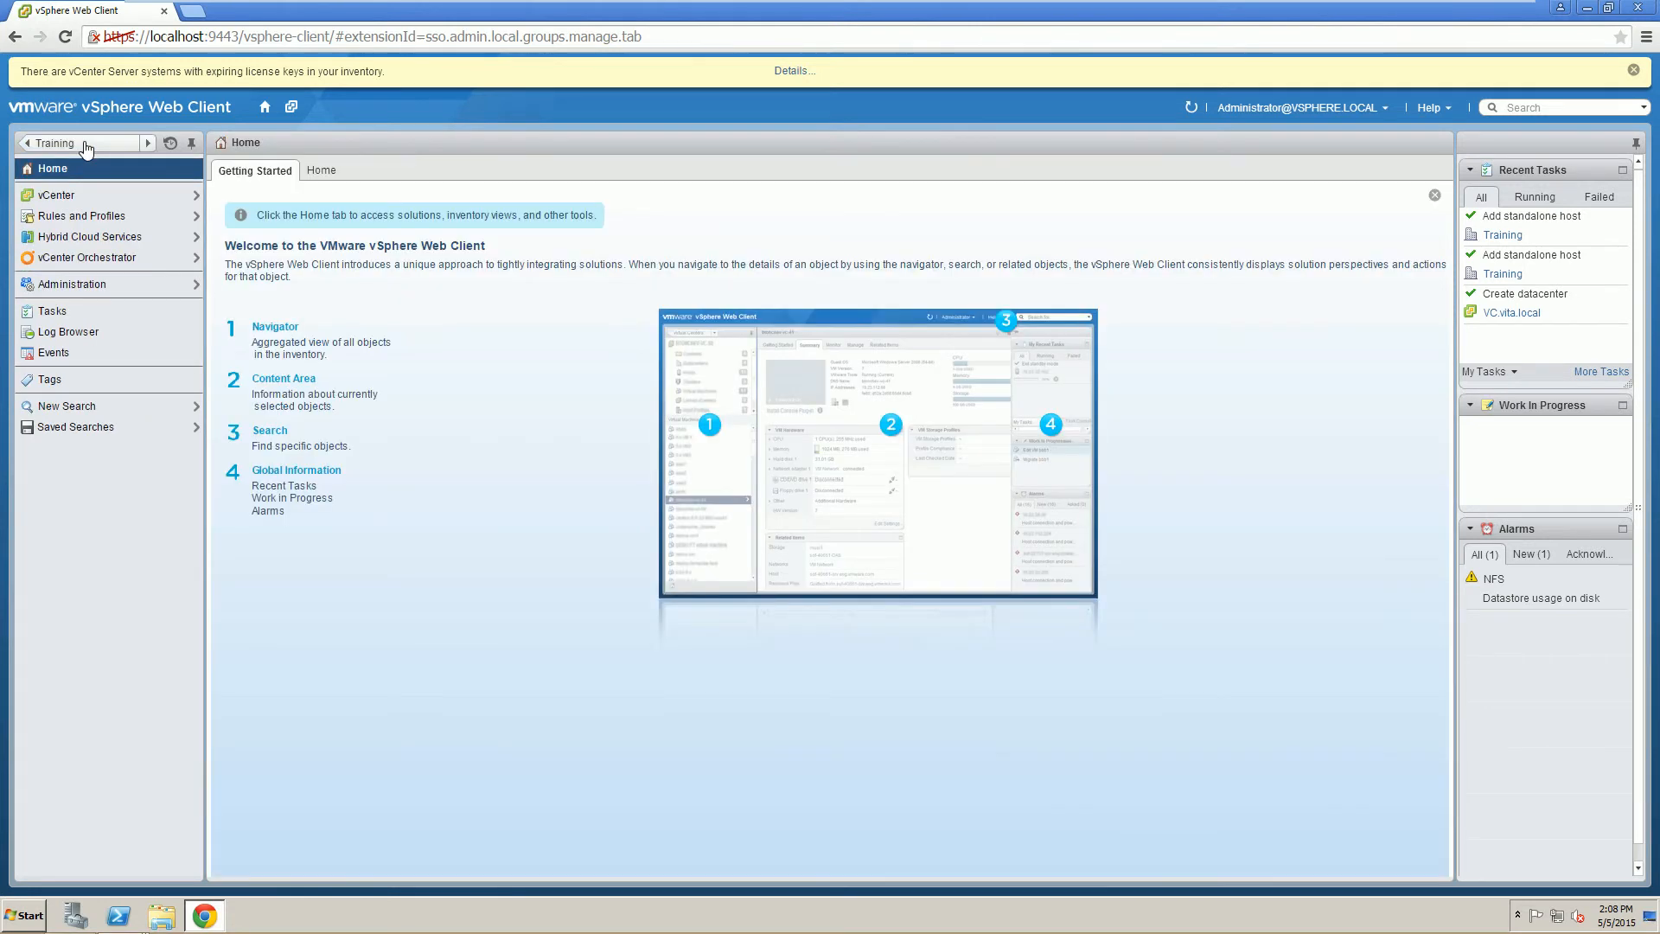
{"action": "left_click", "coordinate": [82, 197]}
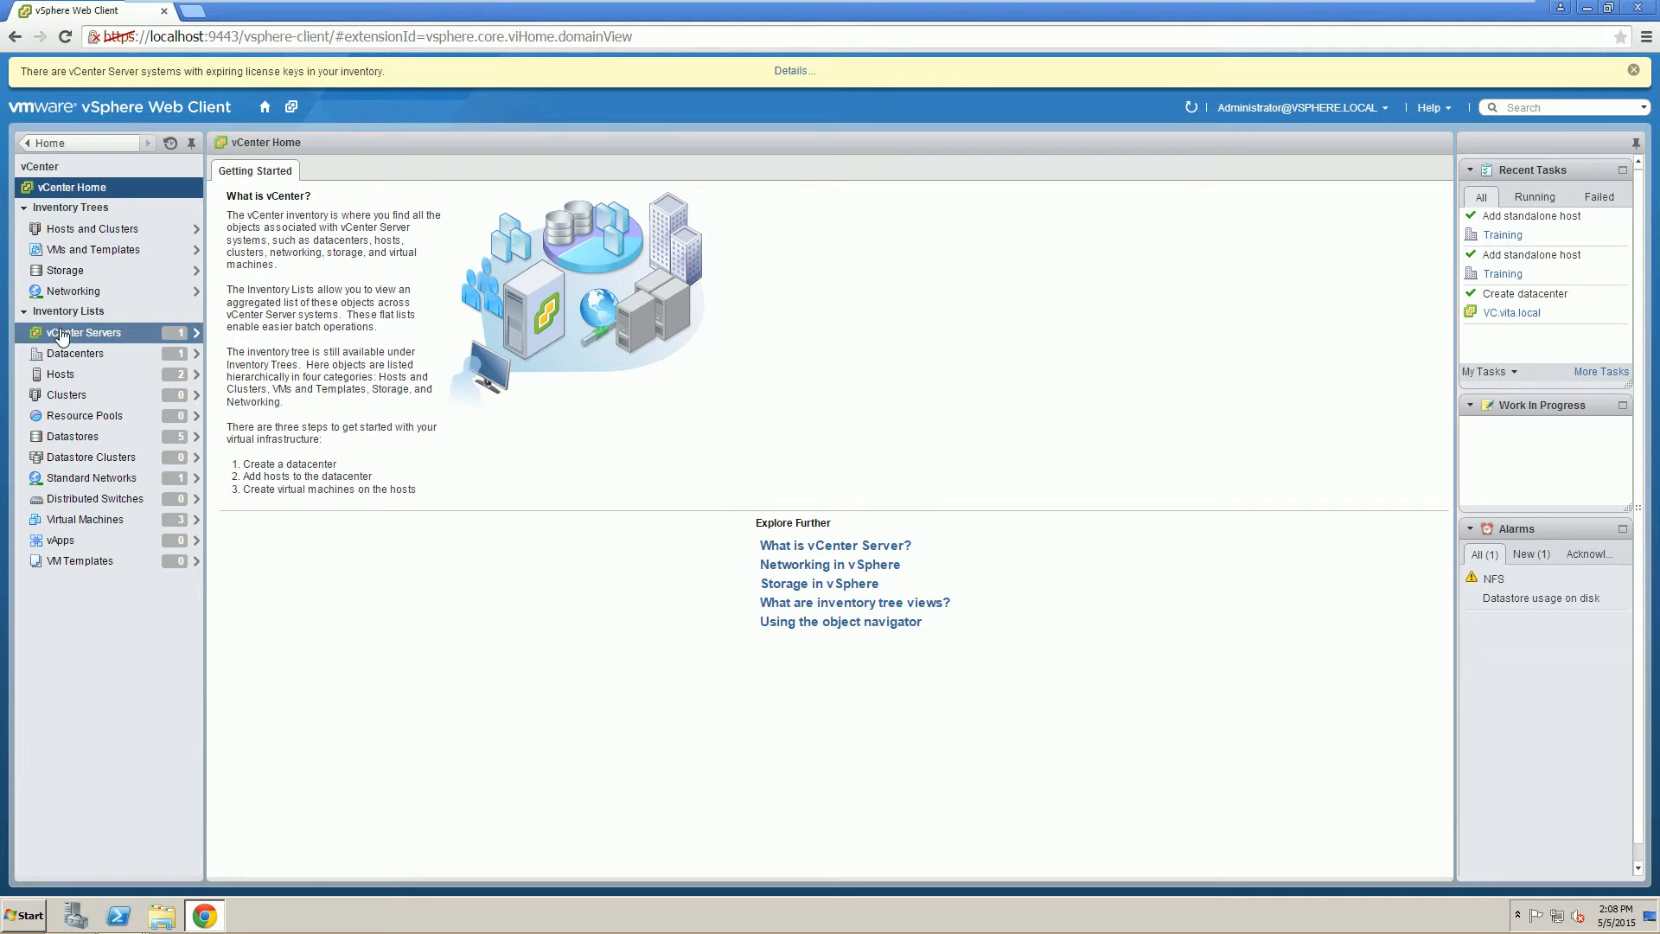
{"action": "left_click", "coordinate": [61, 334]}
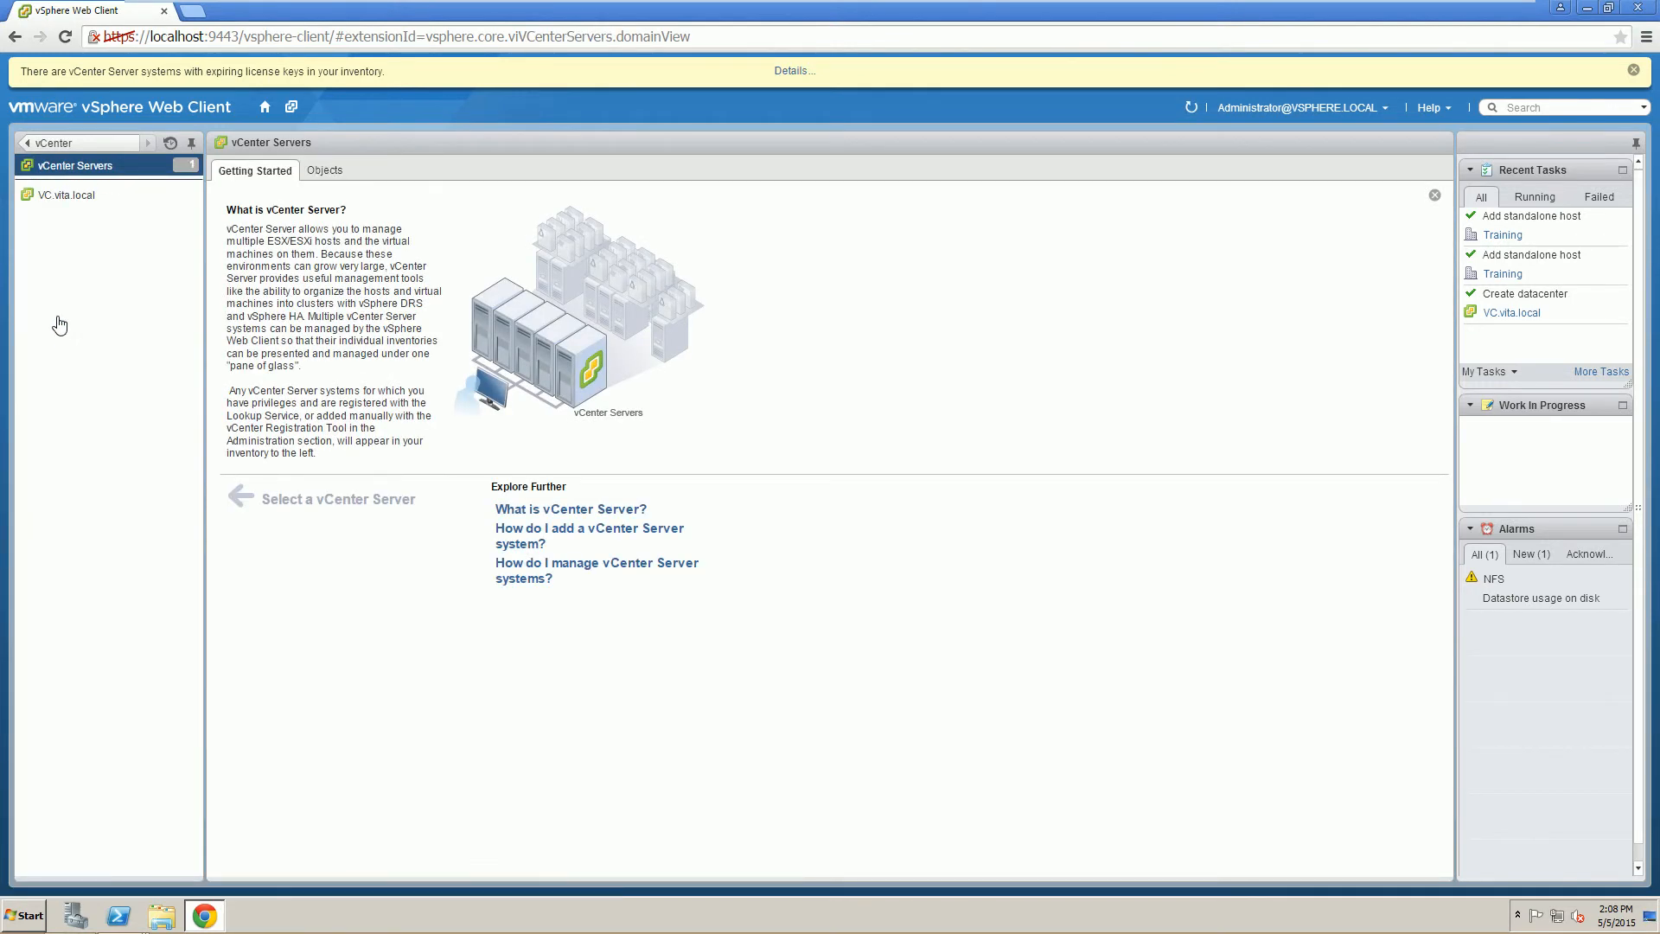
{"action": "left_click", "coordinate": [45, 199]}
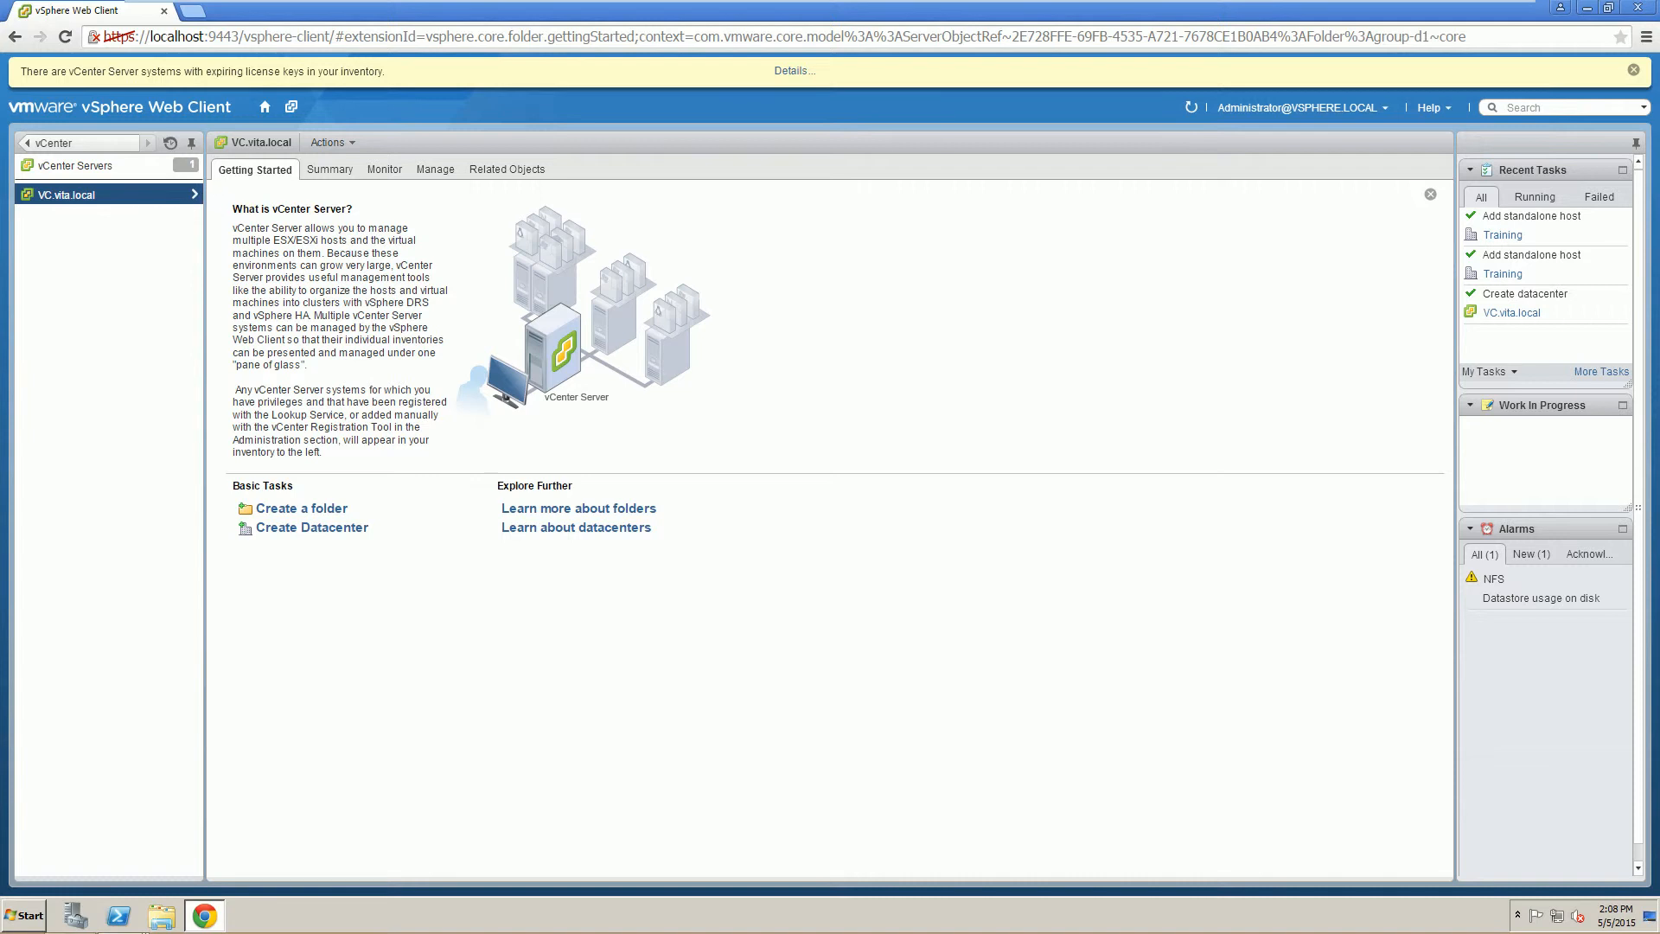
{"action": "left_click", "coordinate": [436, 171]}
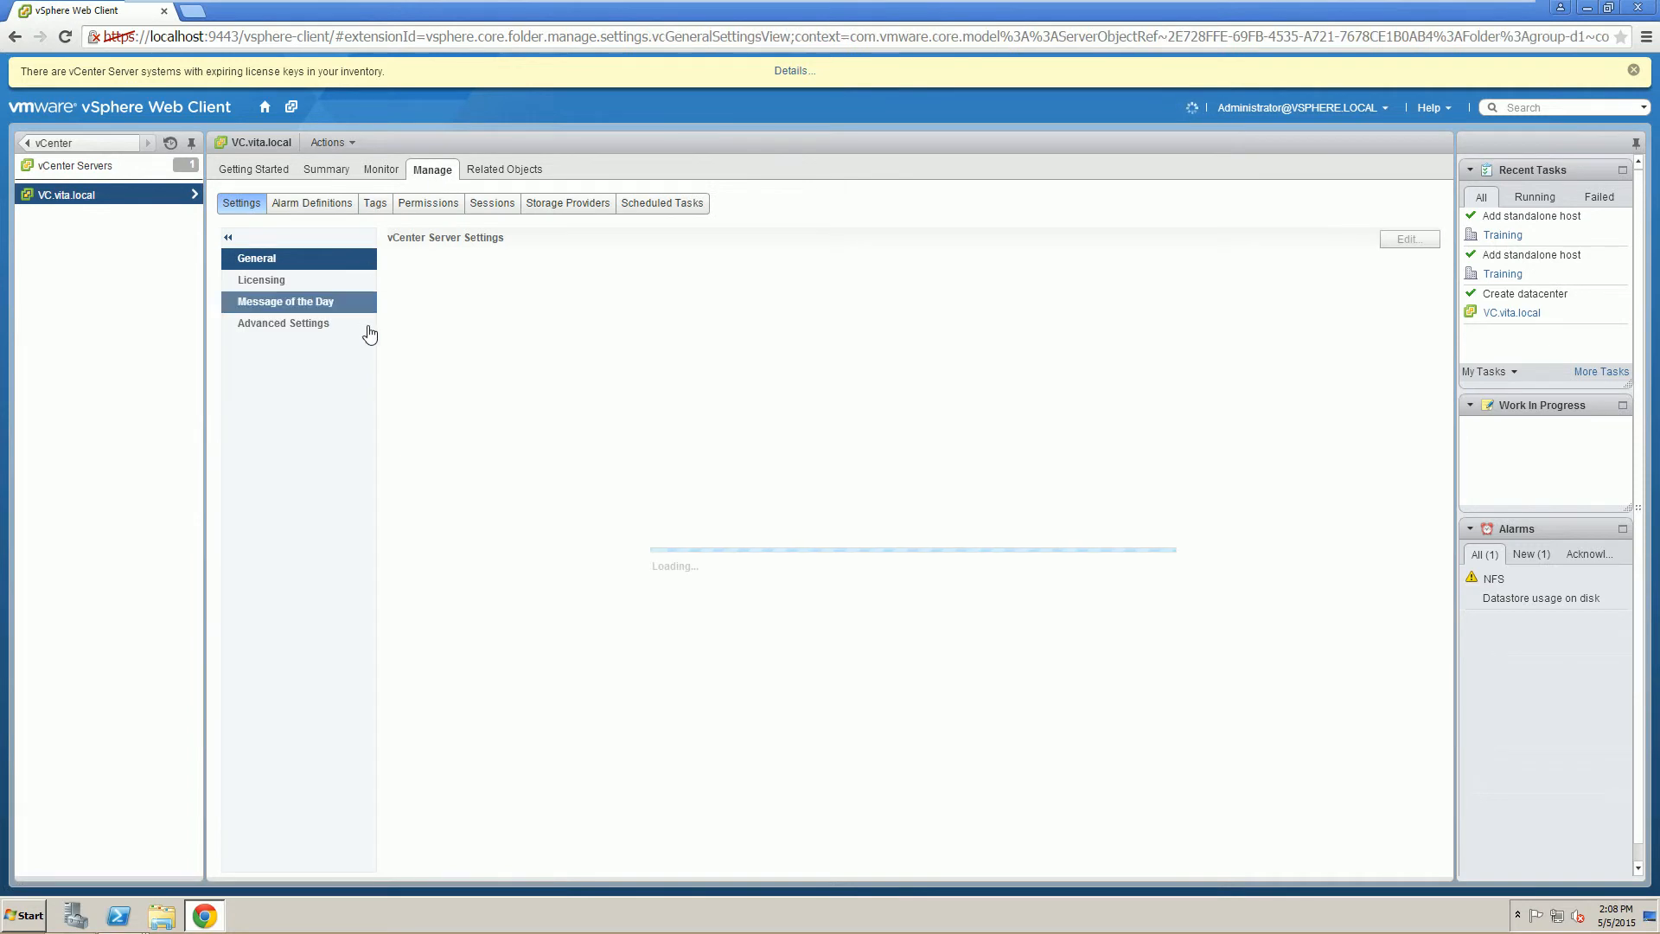
{"action": "left_click", "coordinate": [429, 206]}
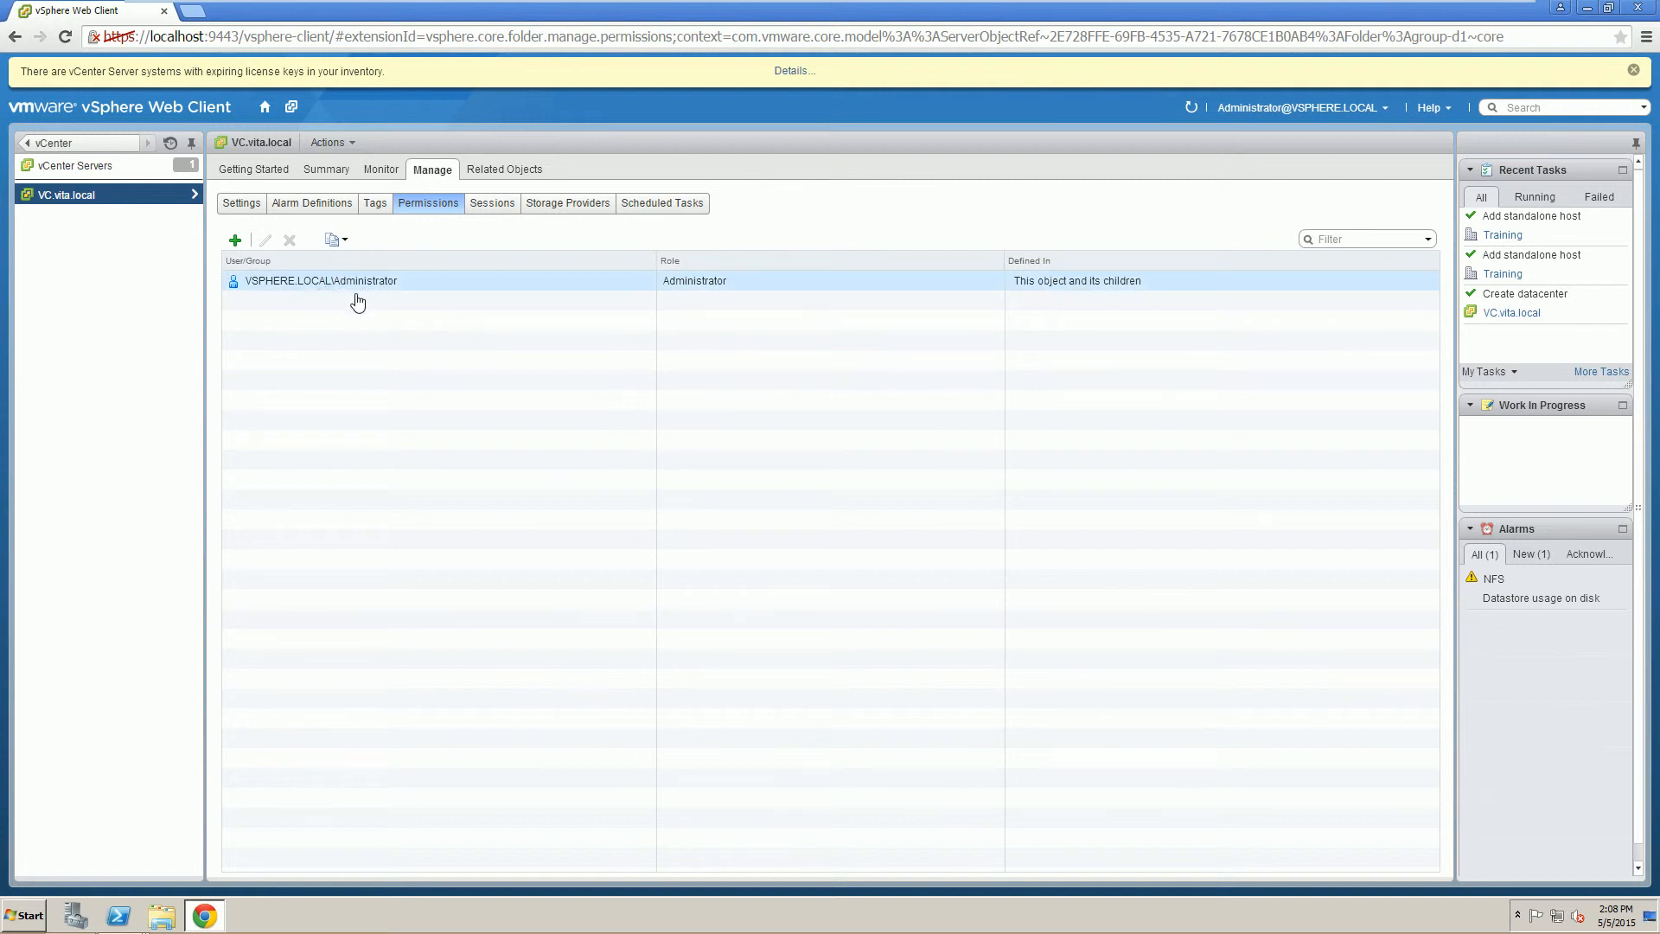
Start a new permission on VC.vita.local and select the VITA\ESX Admin group.
{"action": "left_click", "coordinate": [235, 242]}
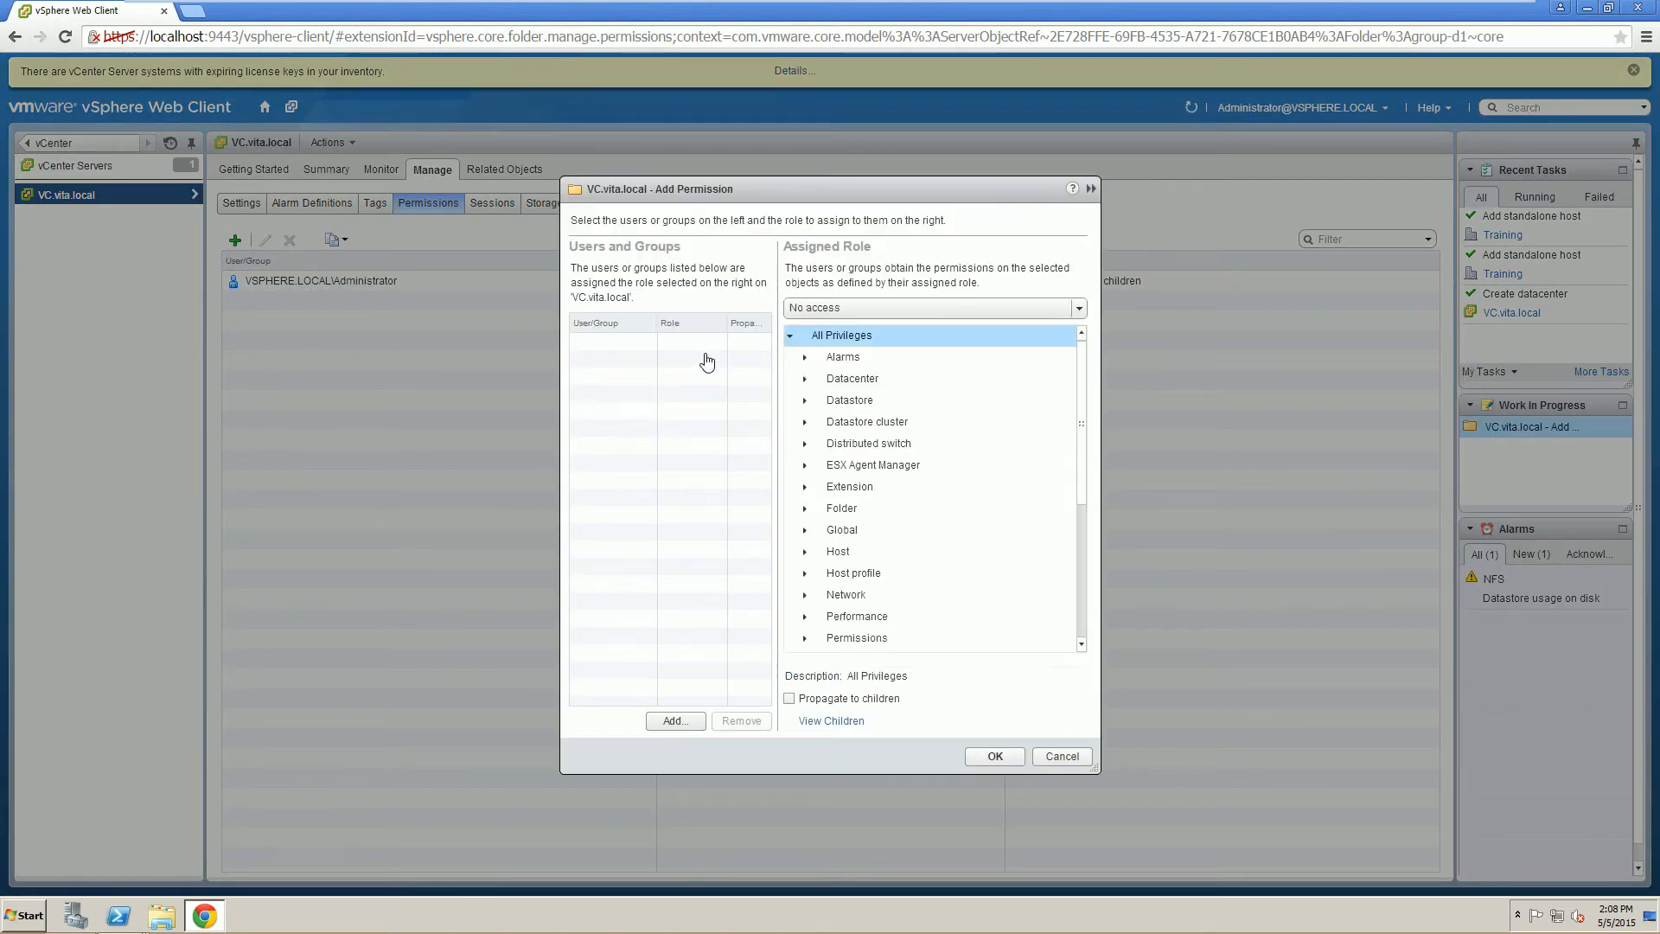
{"action": "left_click", "coordinate": [680, 720]}
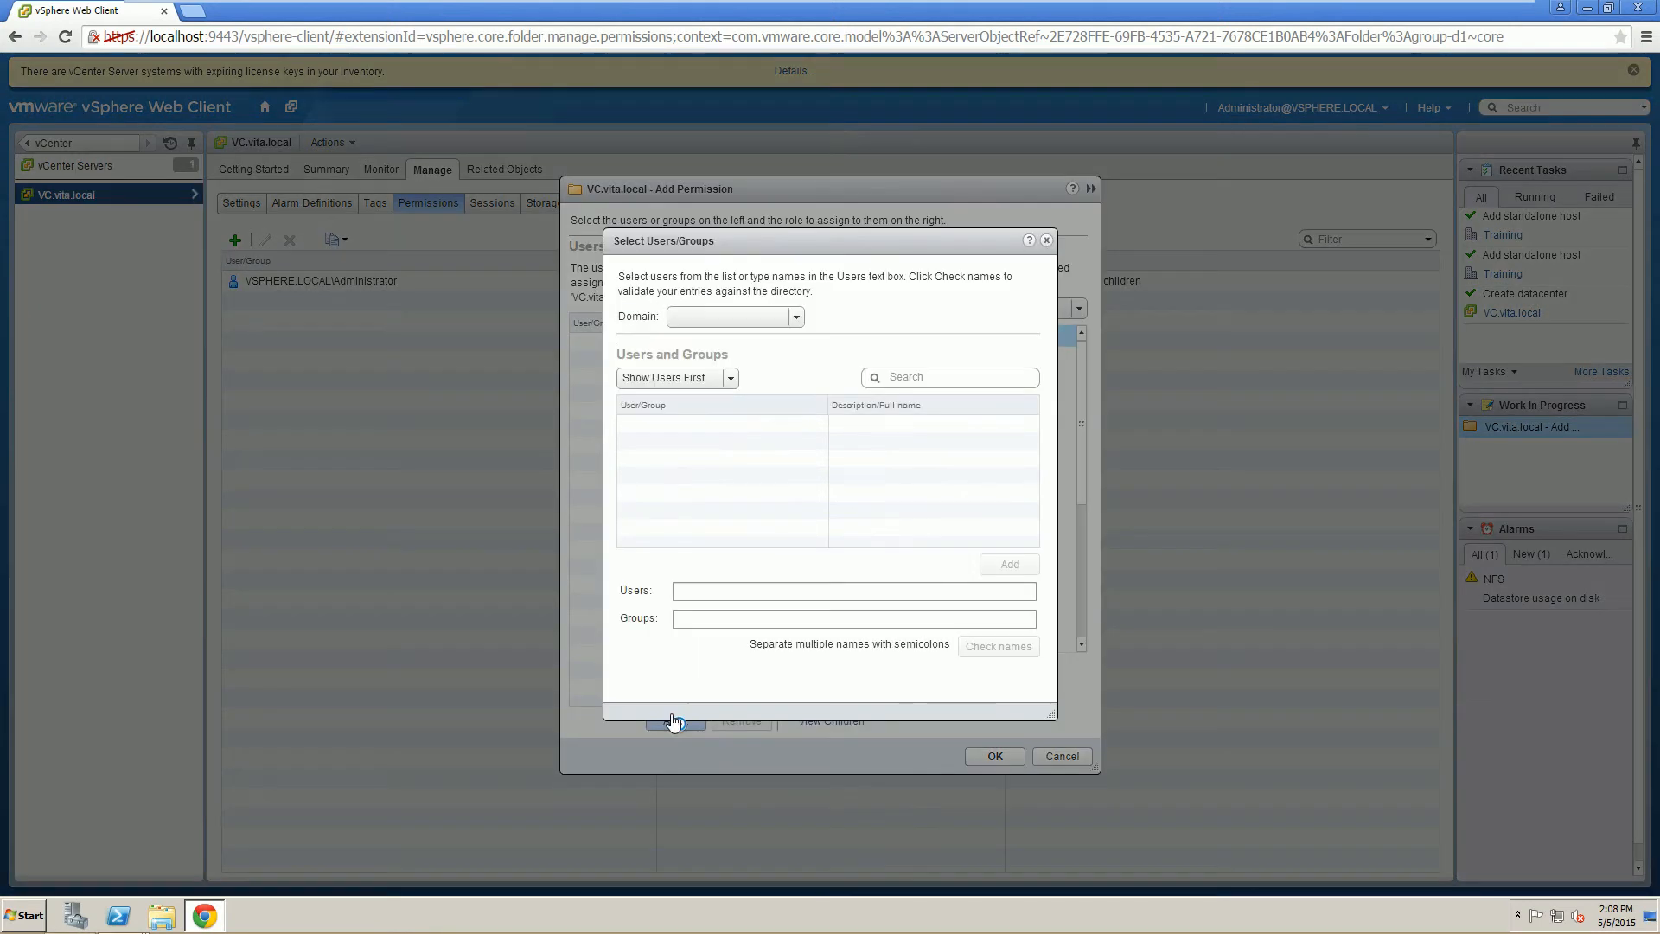
{"action": "left_click", "coordinate": [719, 317]}
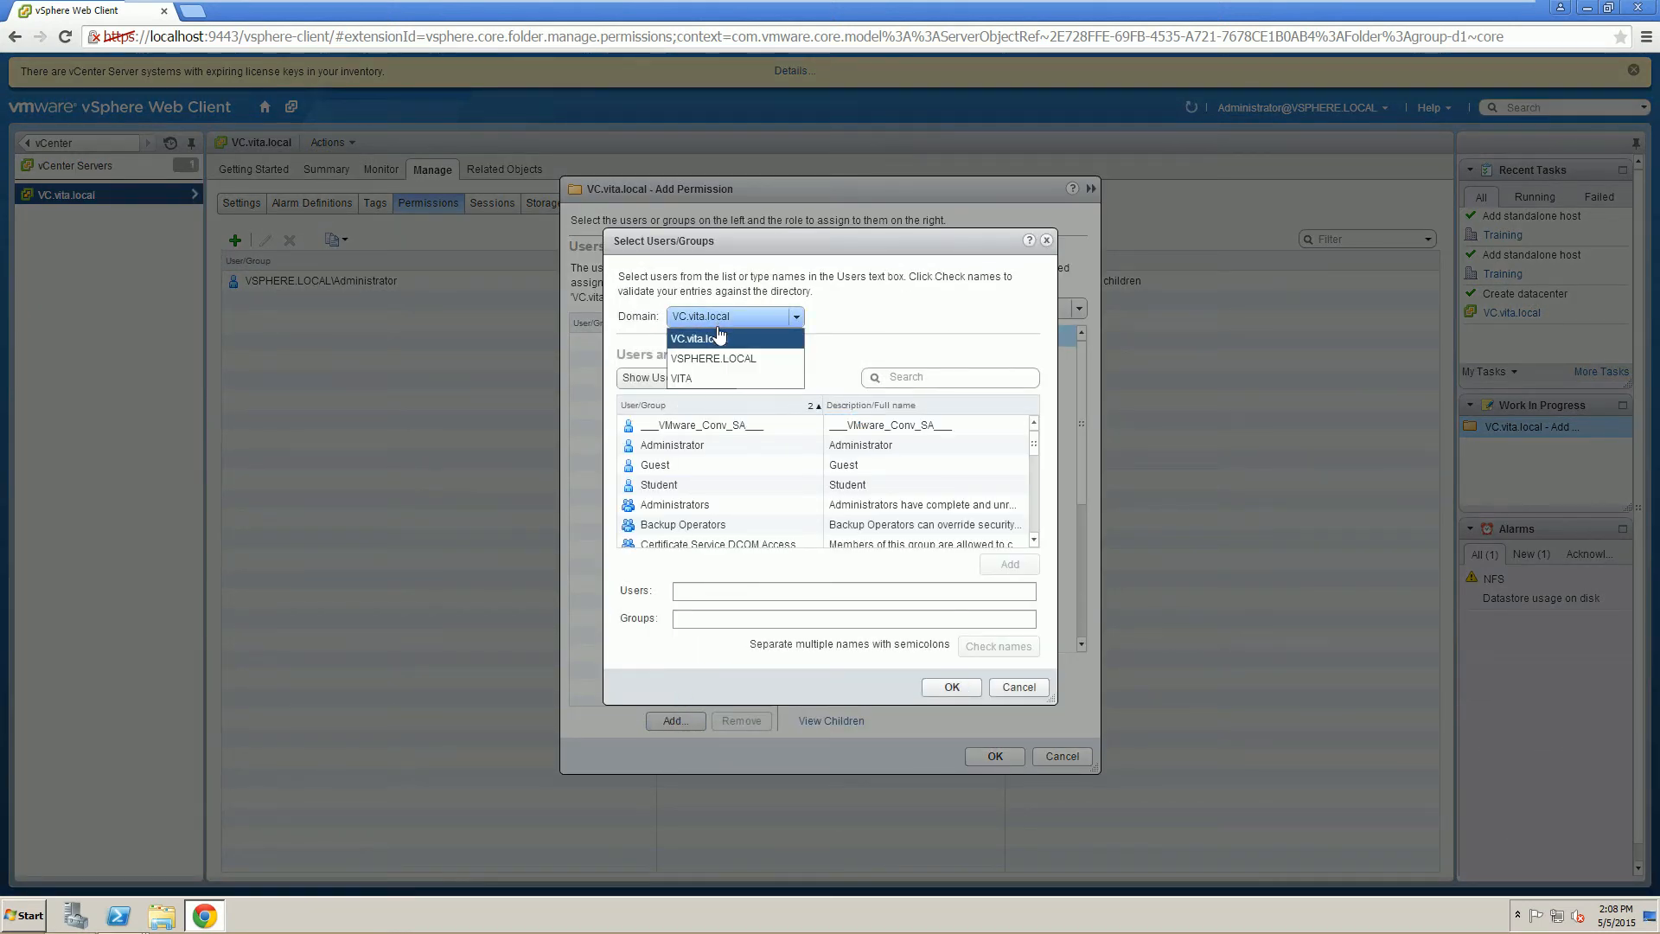
{"action": "left_click", "coordinate": [690, 381]}
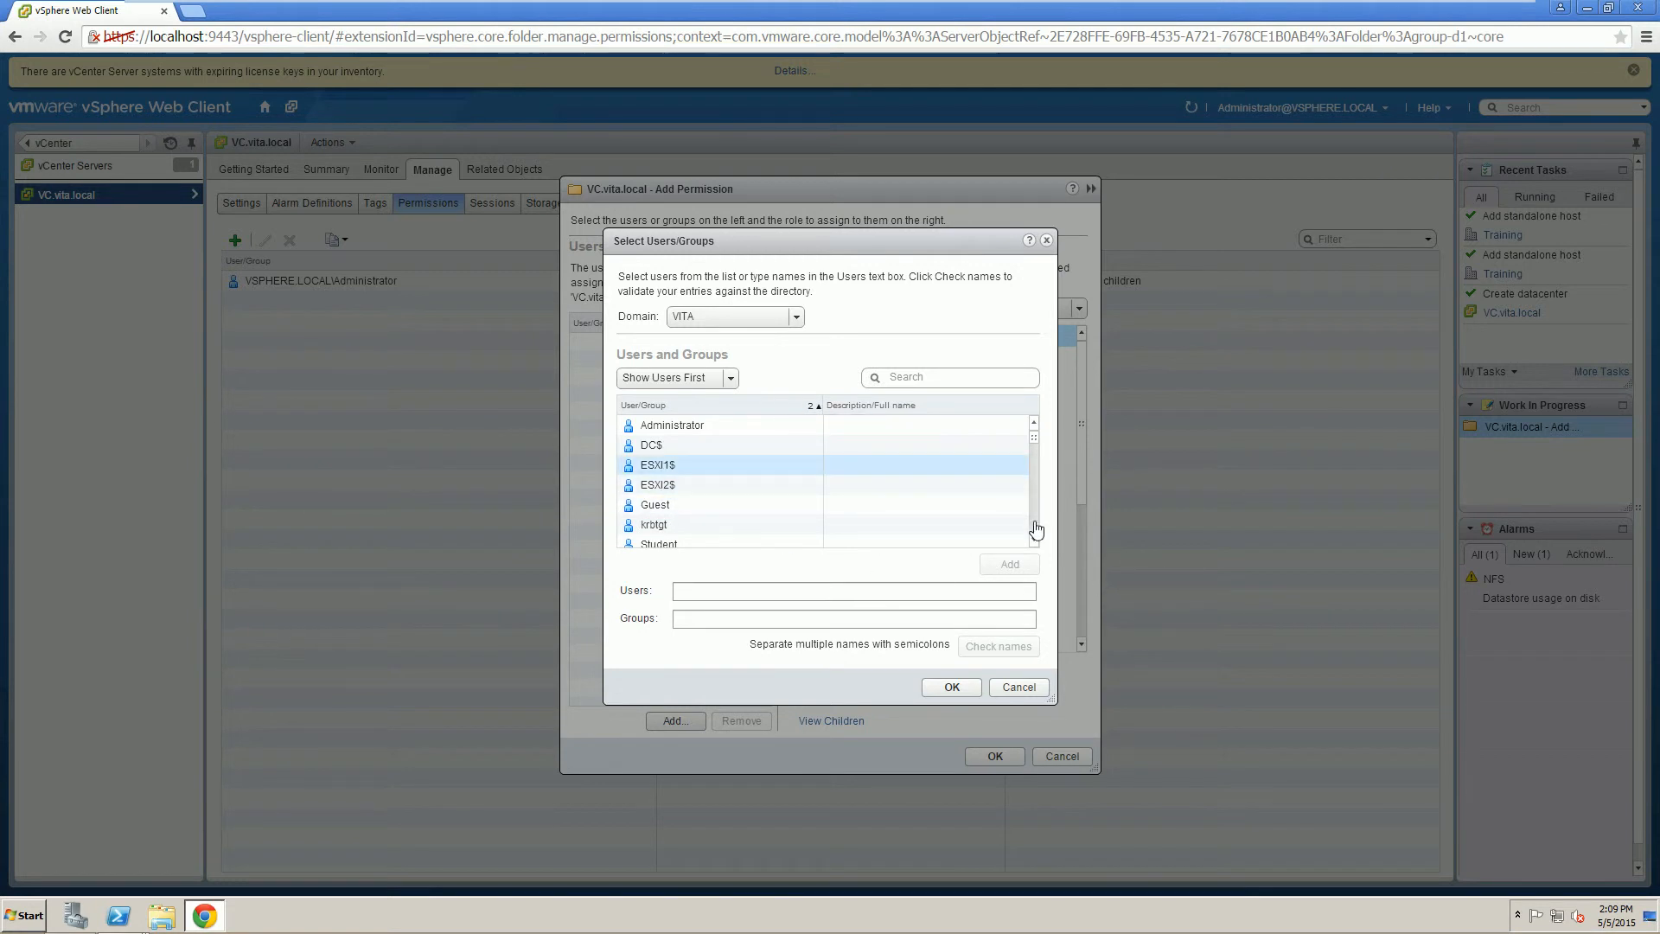
{"action": "scroll", "coordinate": [1037, 546], "scroll_direction": "down", "scroll_amount": 4}
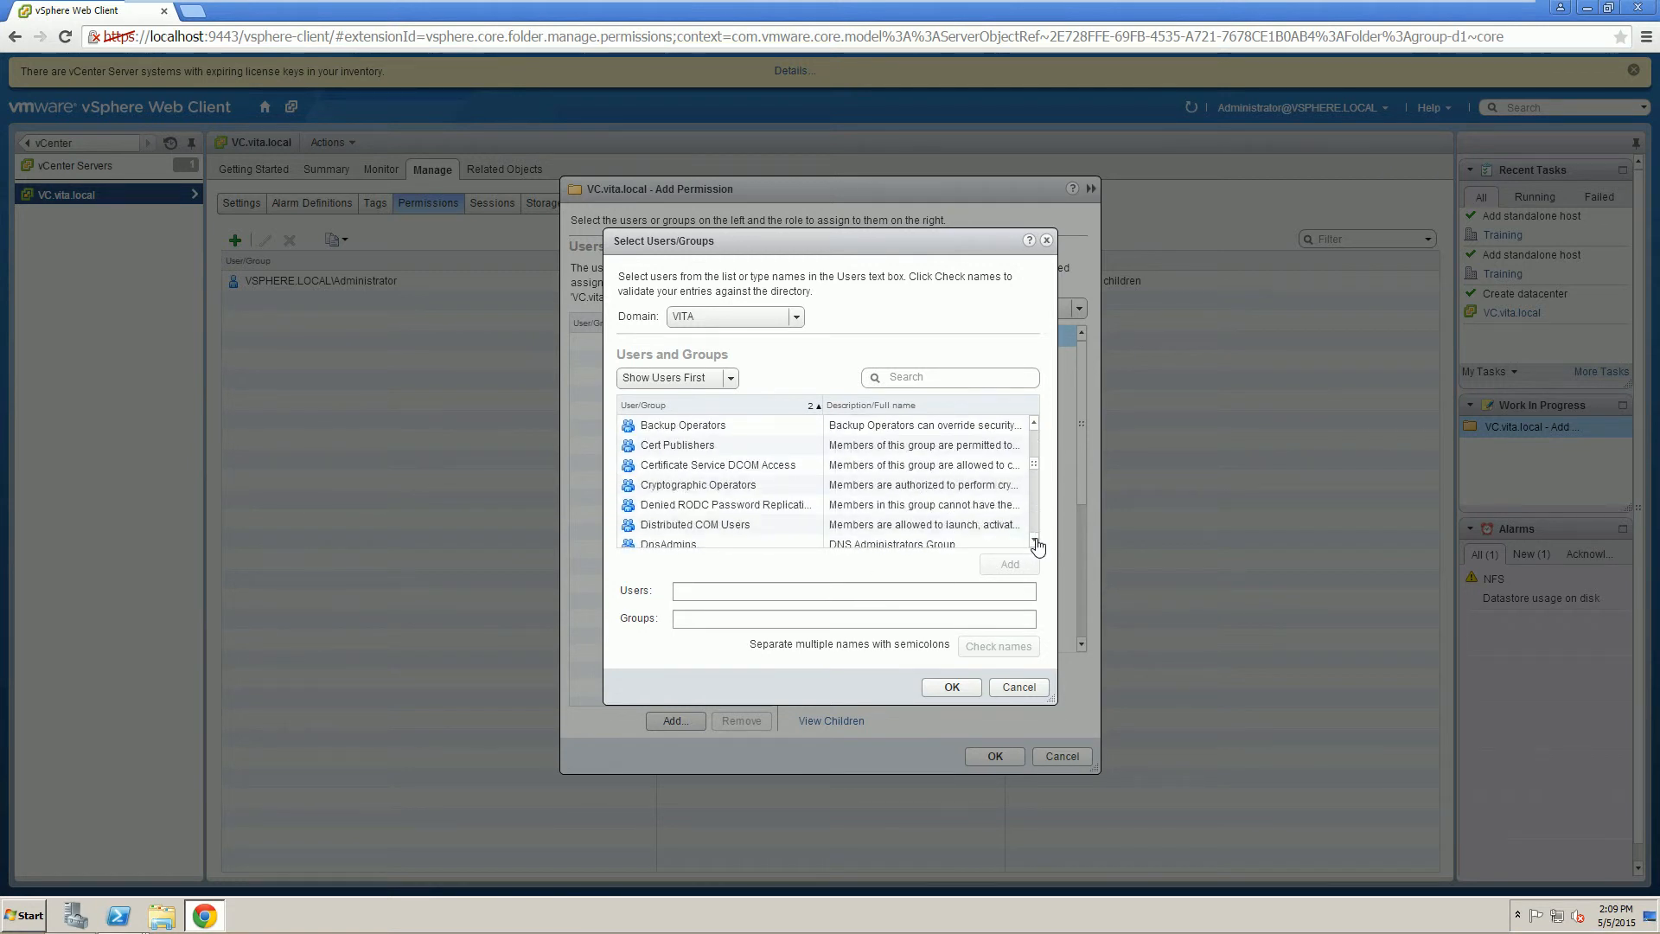
{"action": "scroll", "coordinate": [1037, 546], "scroll_direction": "down", "scroll_amount": 7}
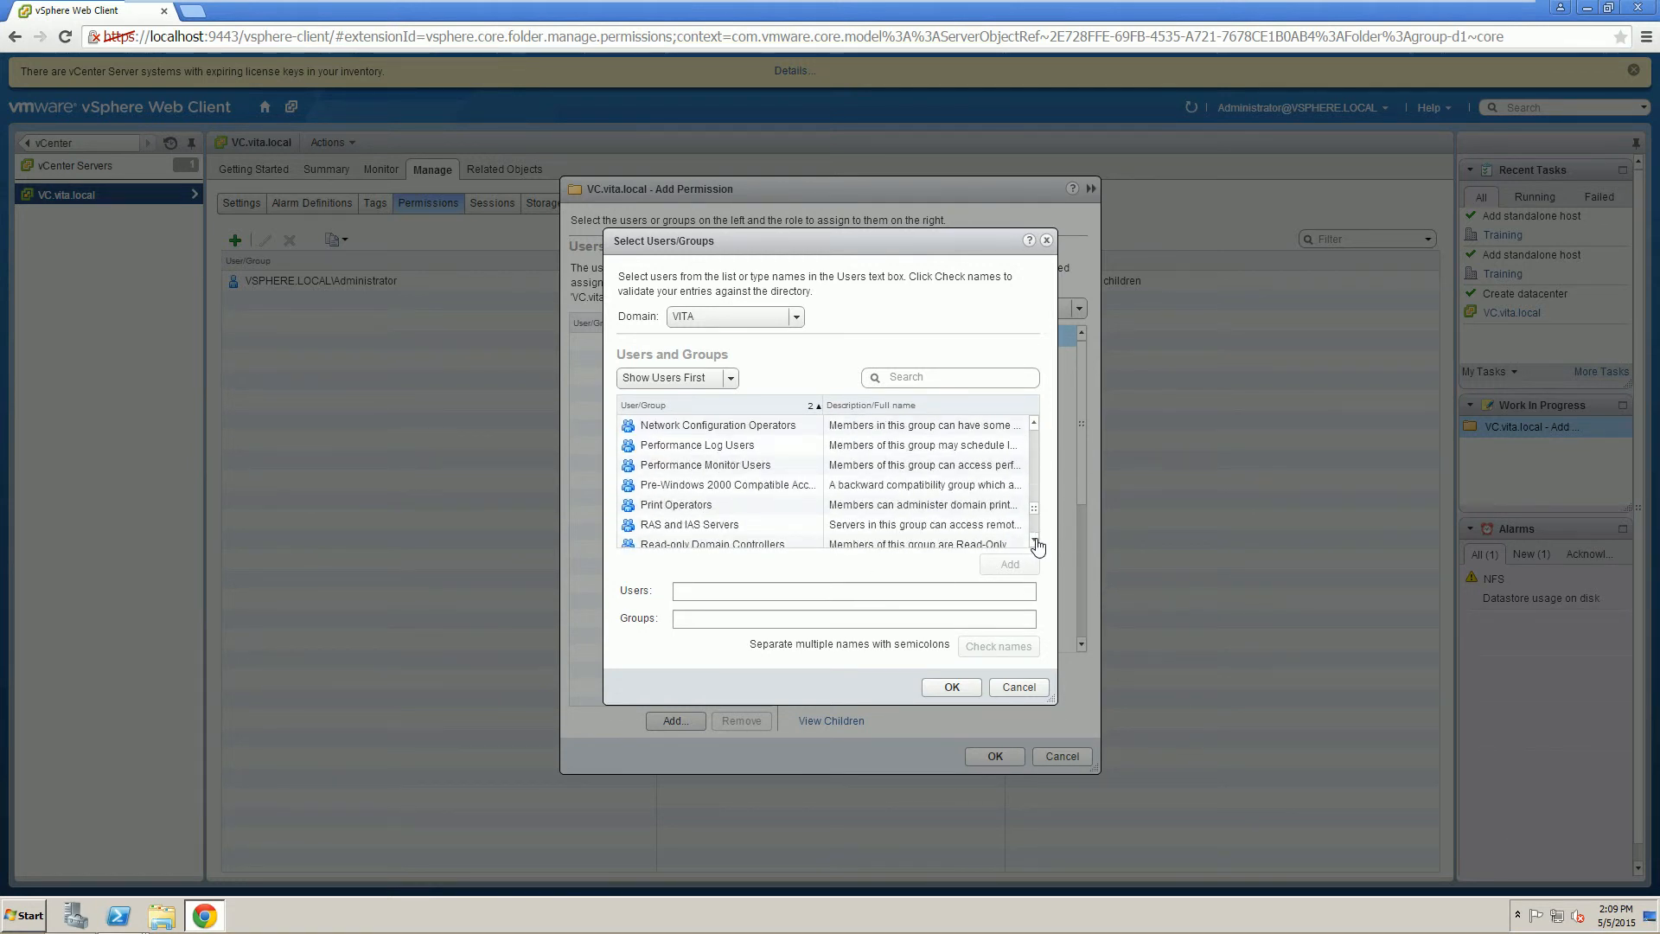
{"action": "scroll", "coordinate": [1036, 546], "scroll_direction": "down", "scroll_amount": 3}
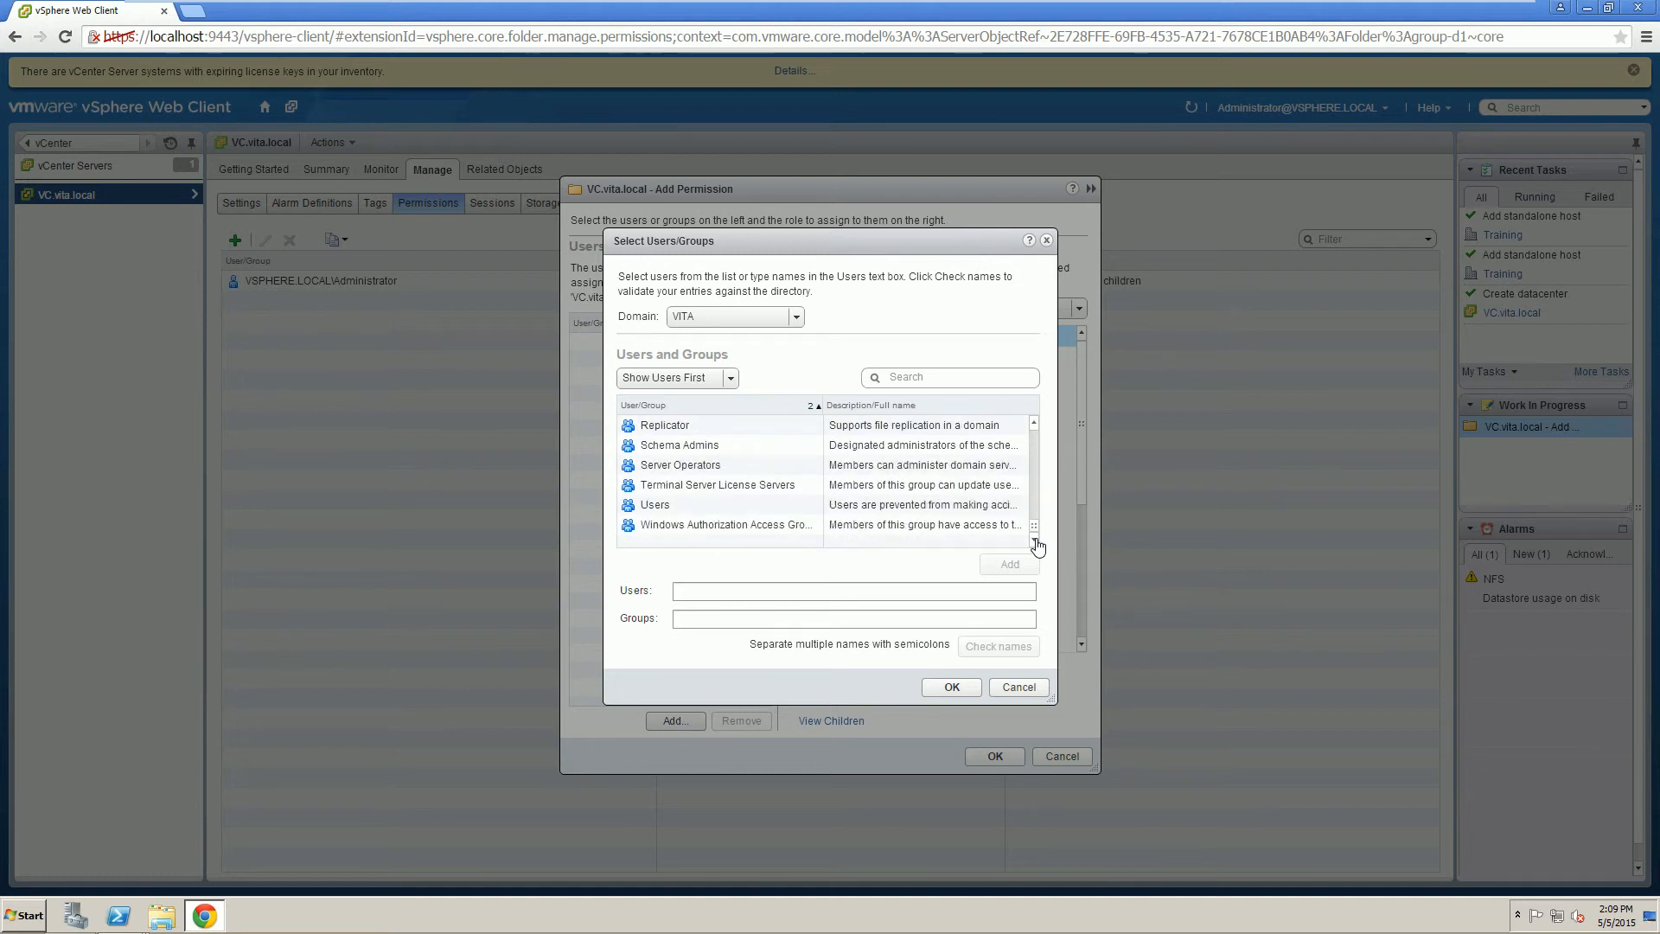
{"action": "scroll", "coordinate": [692, 501], "scroll_direction": "up", "scroll_amount": 3}
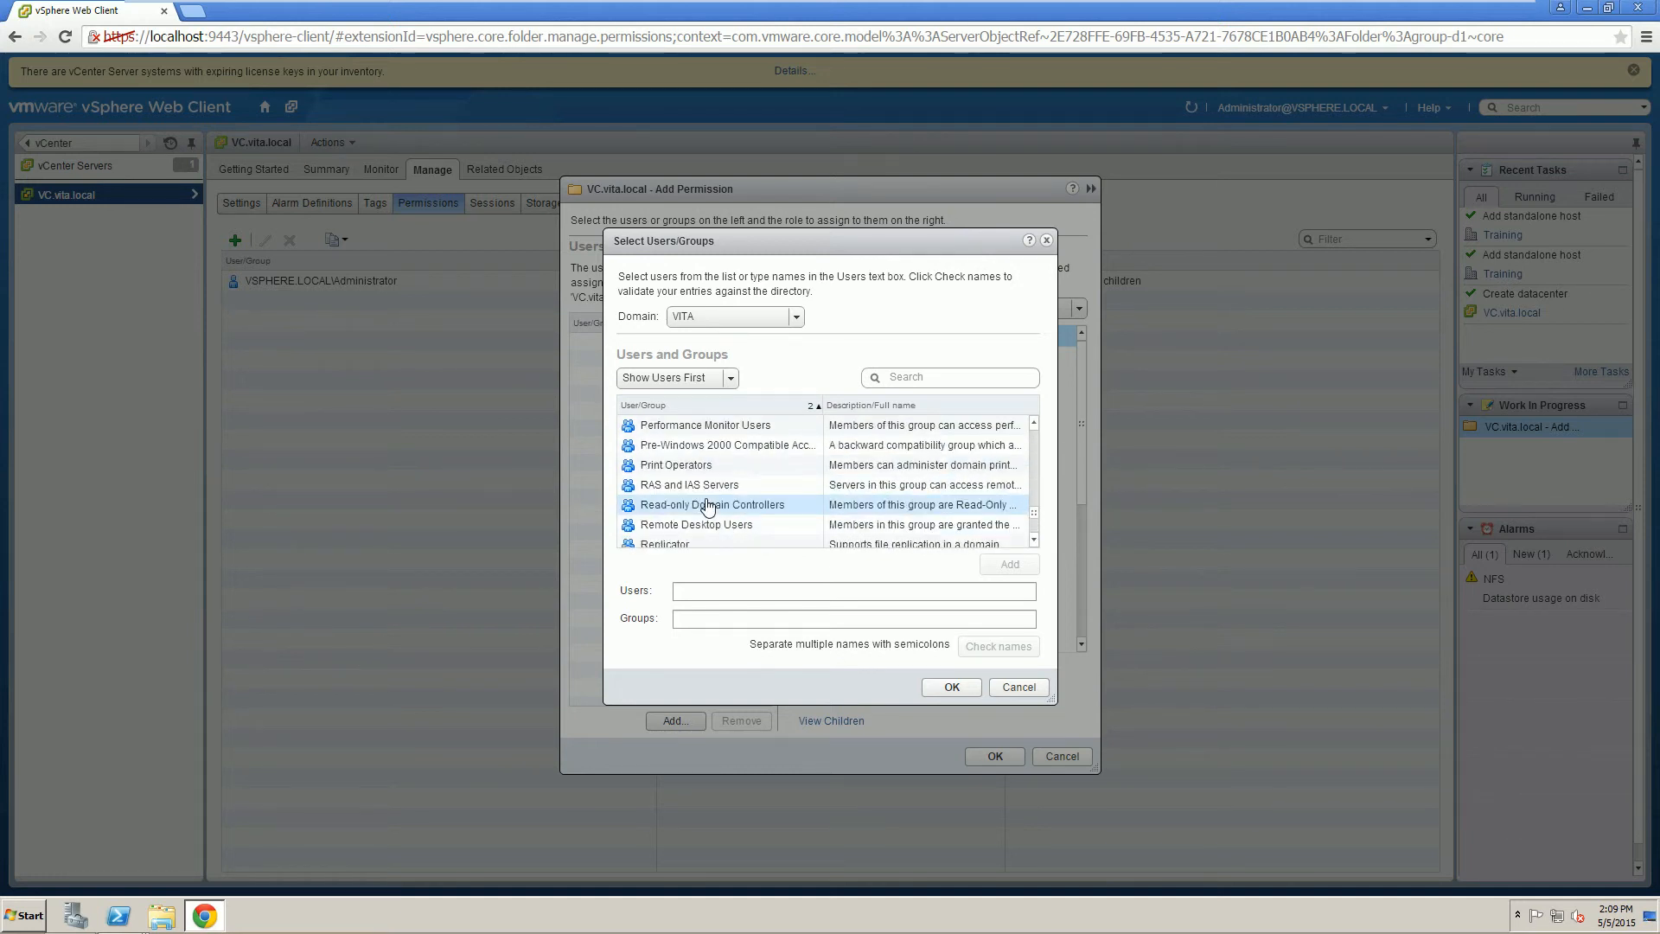
{"action": "scroll", "coordinate": [700, 506], "scroll_direction": "up", "scroll_amount": 6}
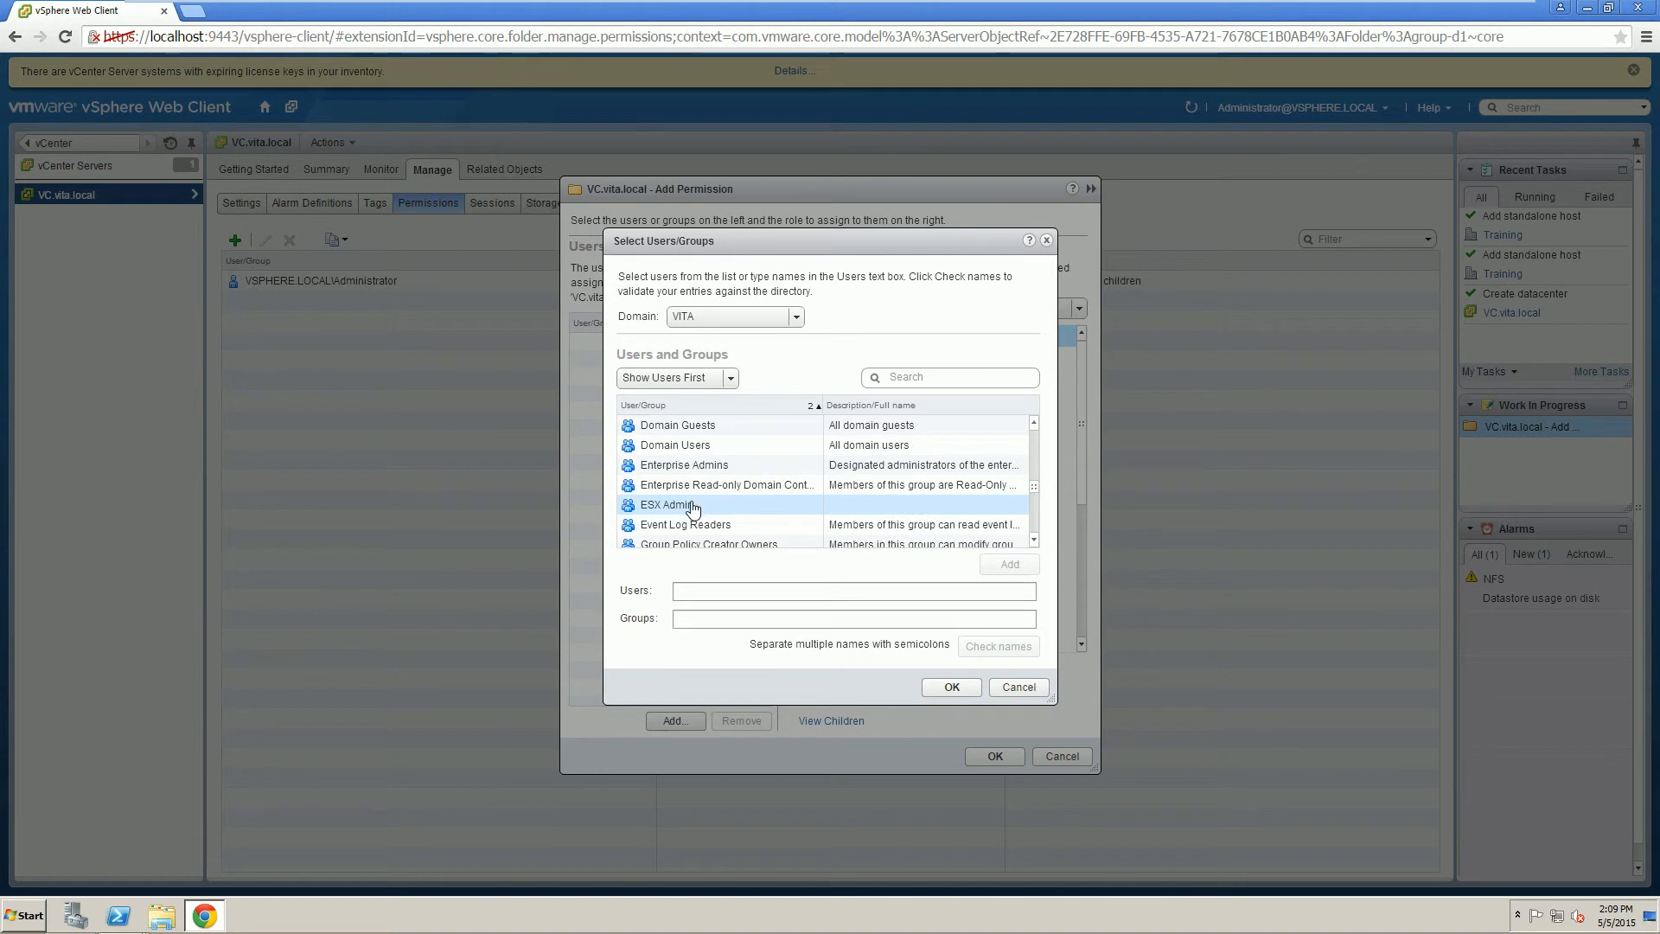
{"action": "double_click", "coordinate": [685, 508]}
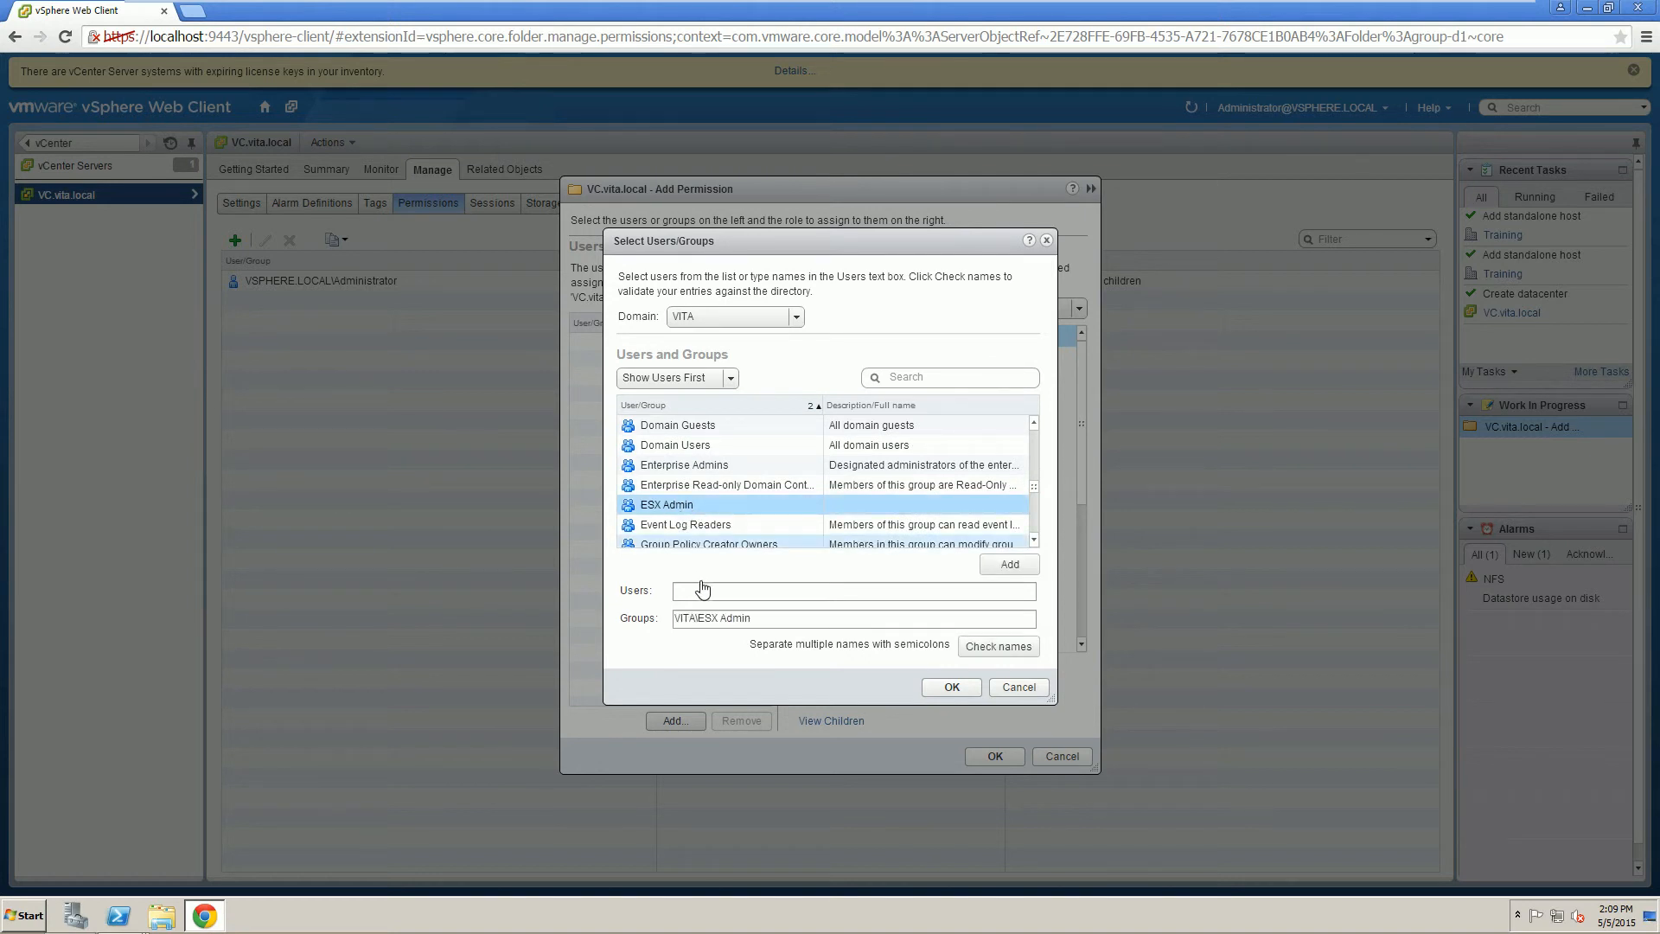
{"action": "left_click", "coordinate": [1006, 566]}
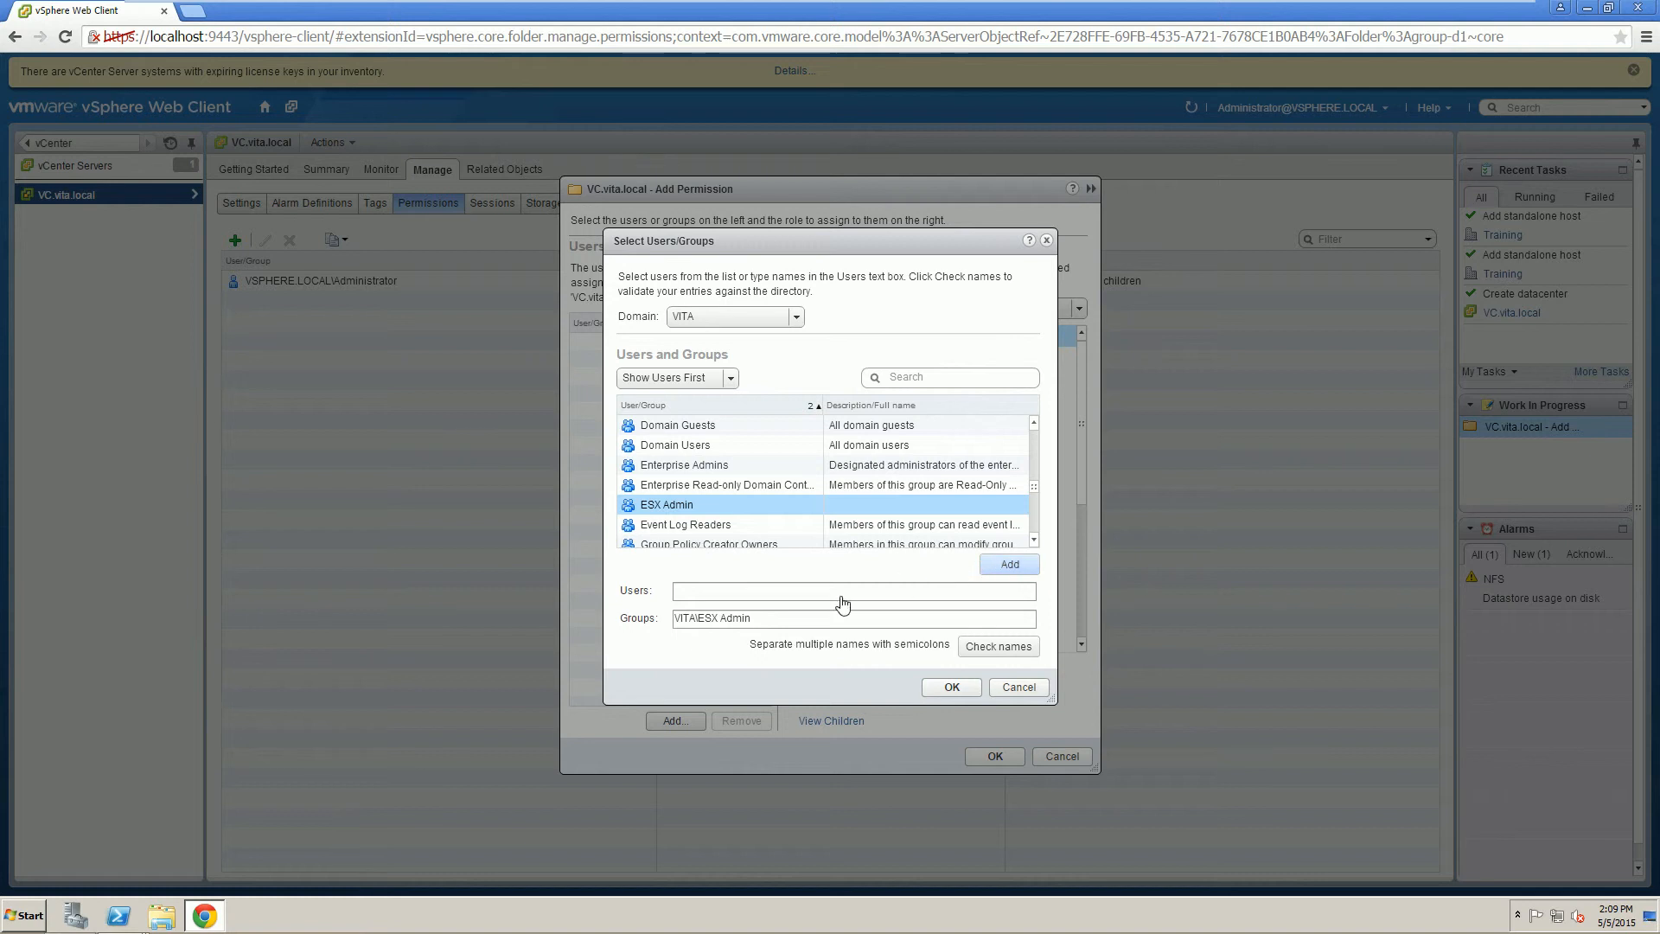
{"action": "left_click", "coordinate": [950, 688]}
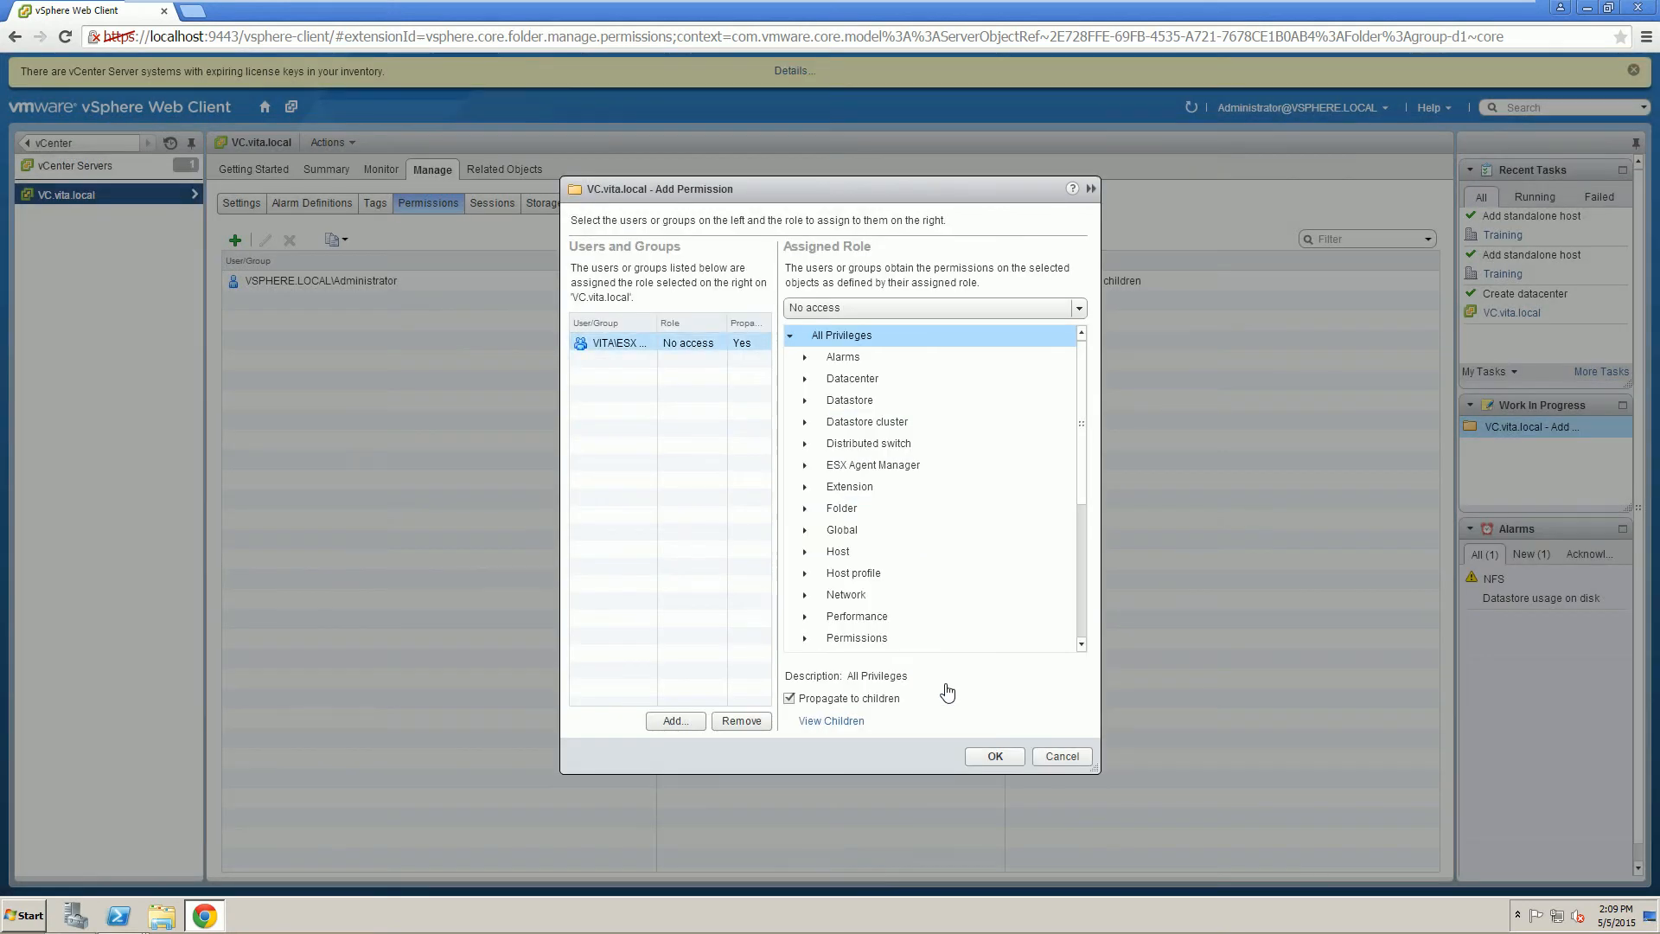
Assign the group the Administrator role and save the permission.
{"action": "left_click", "coordinate": [848, 311]}
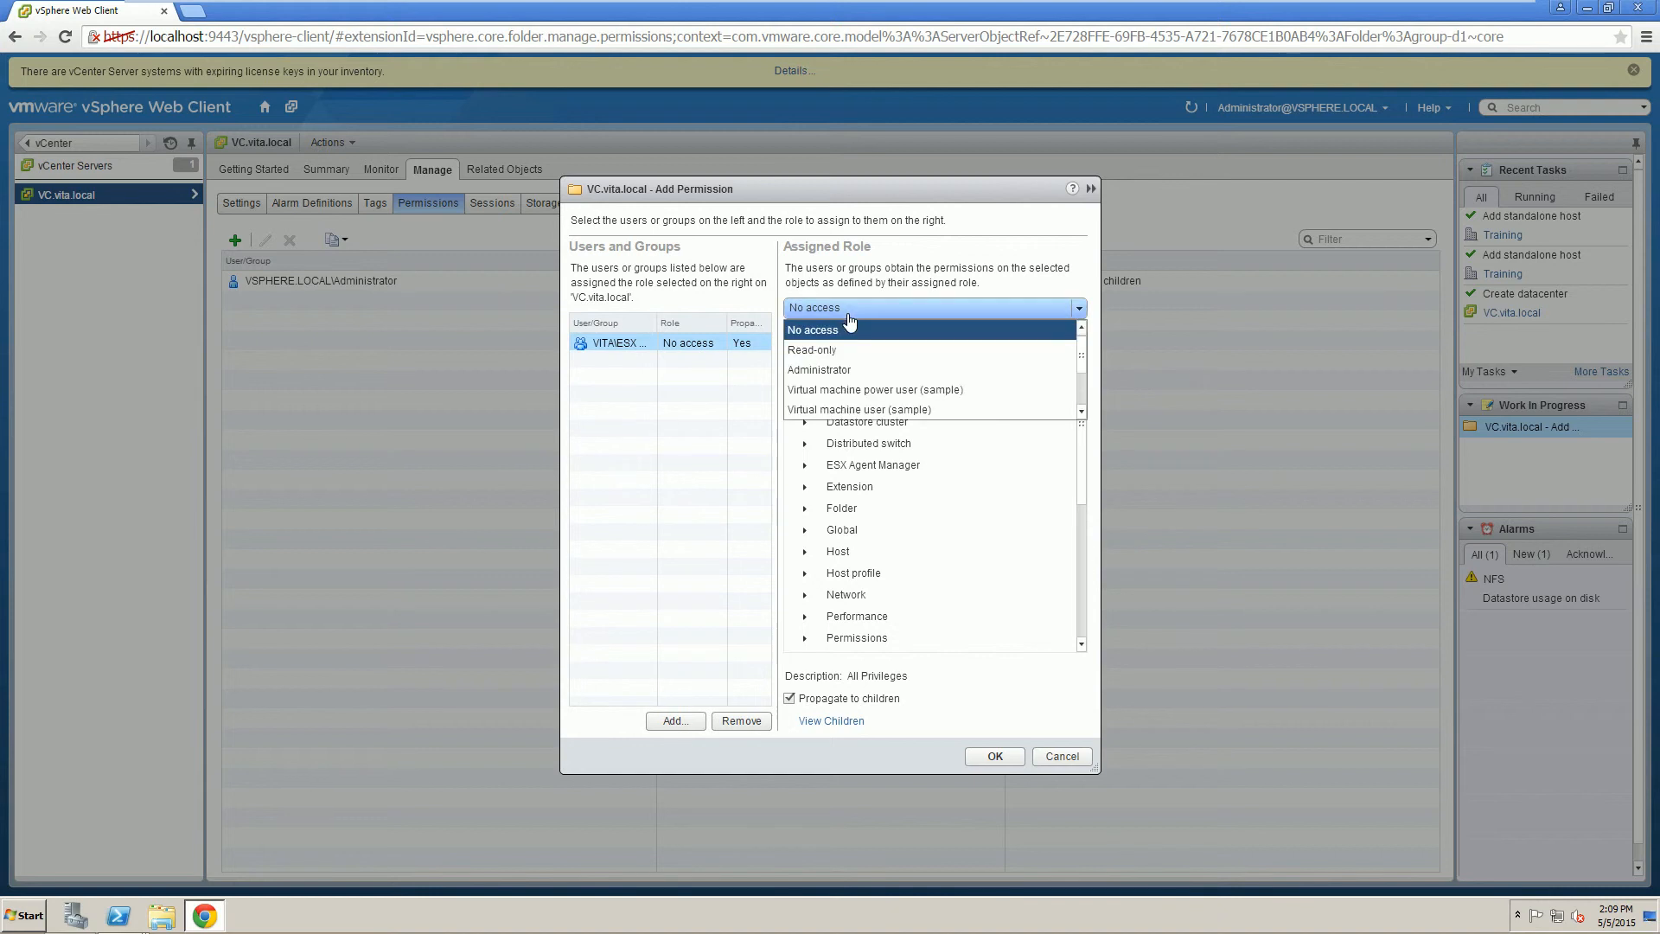
{"action": "left_click", "coordinate": [827, 371]}
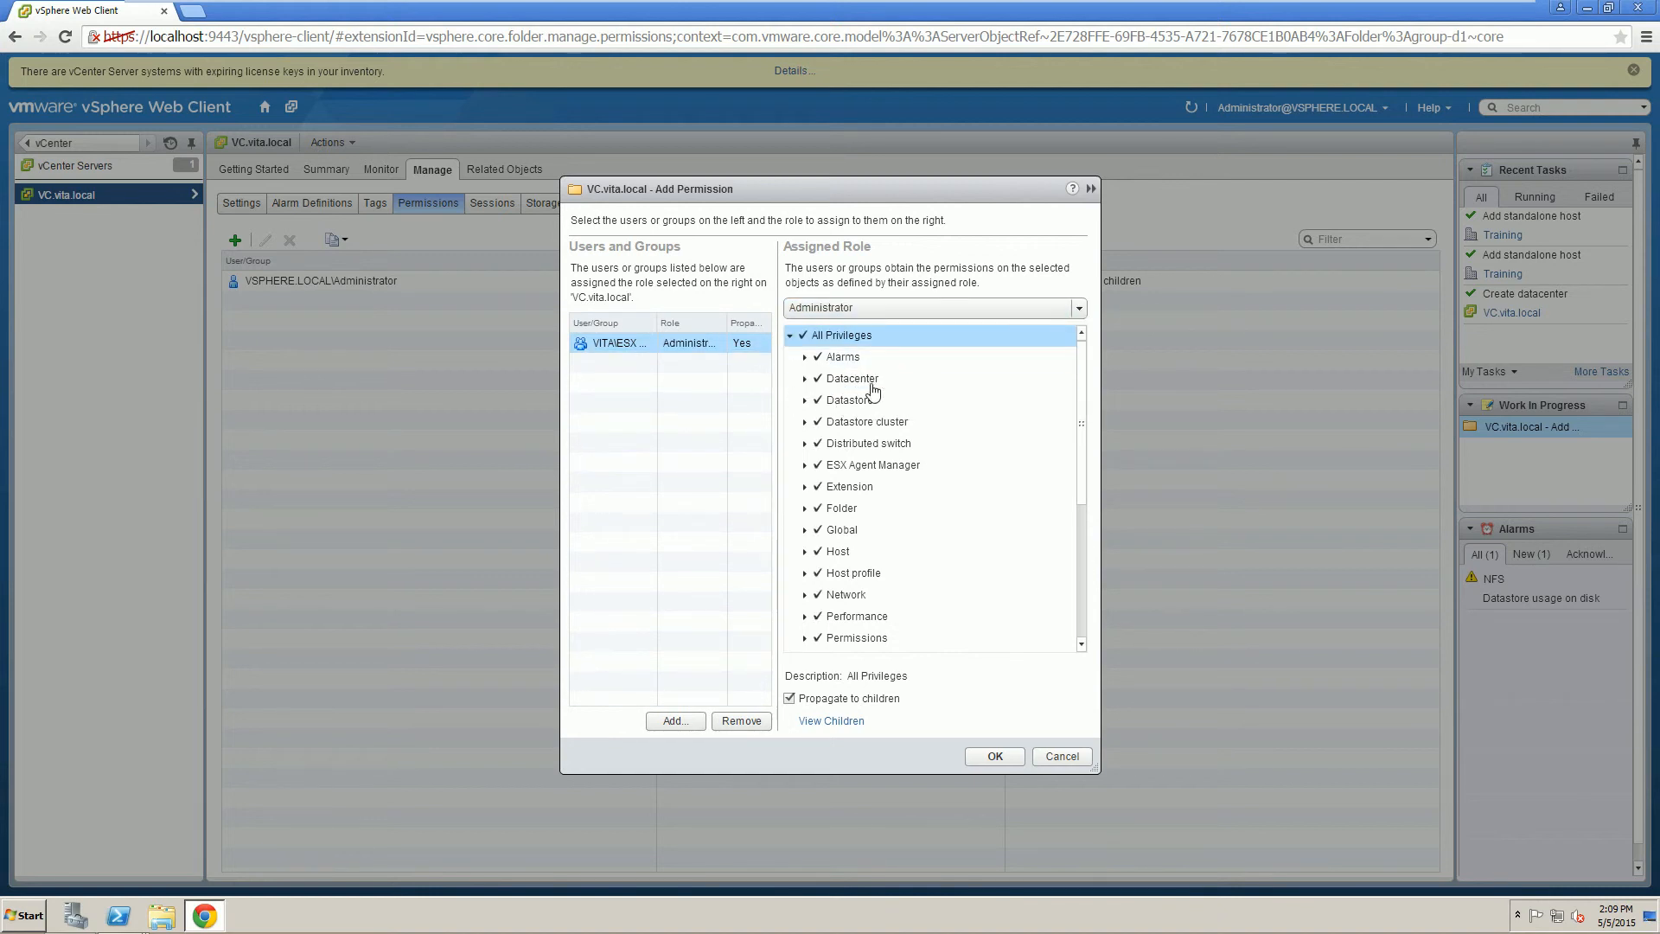
{"action": "left_click", "coordinate": [995, 757]}
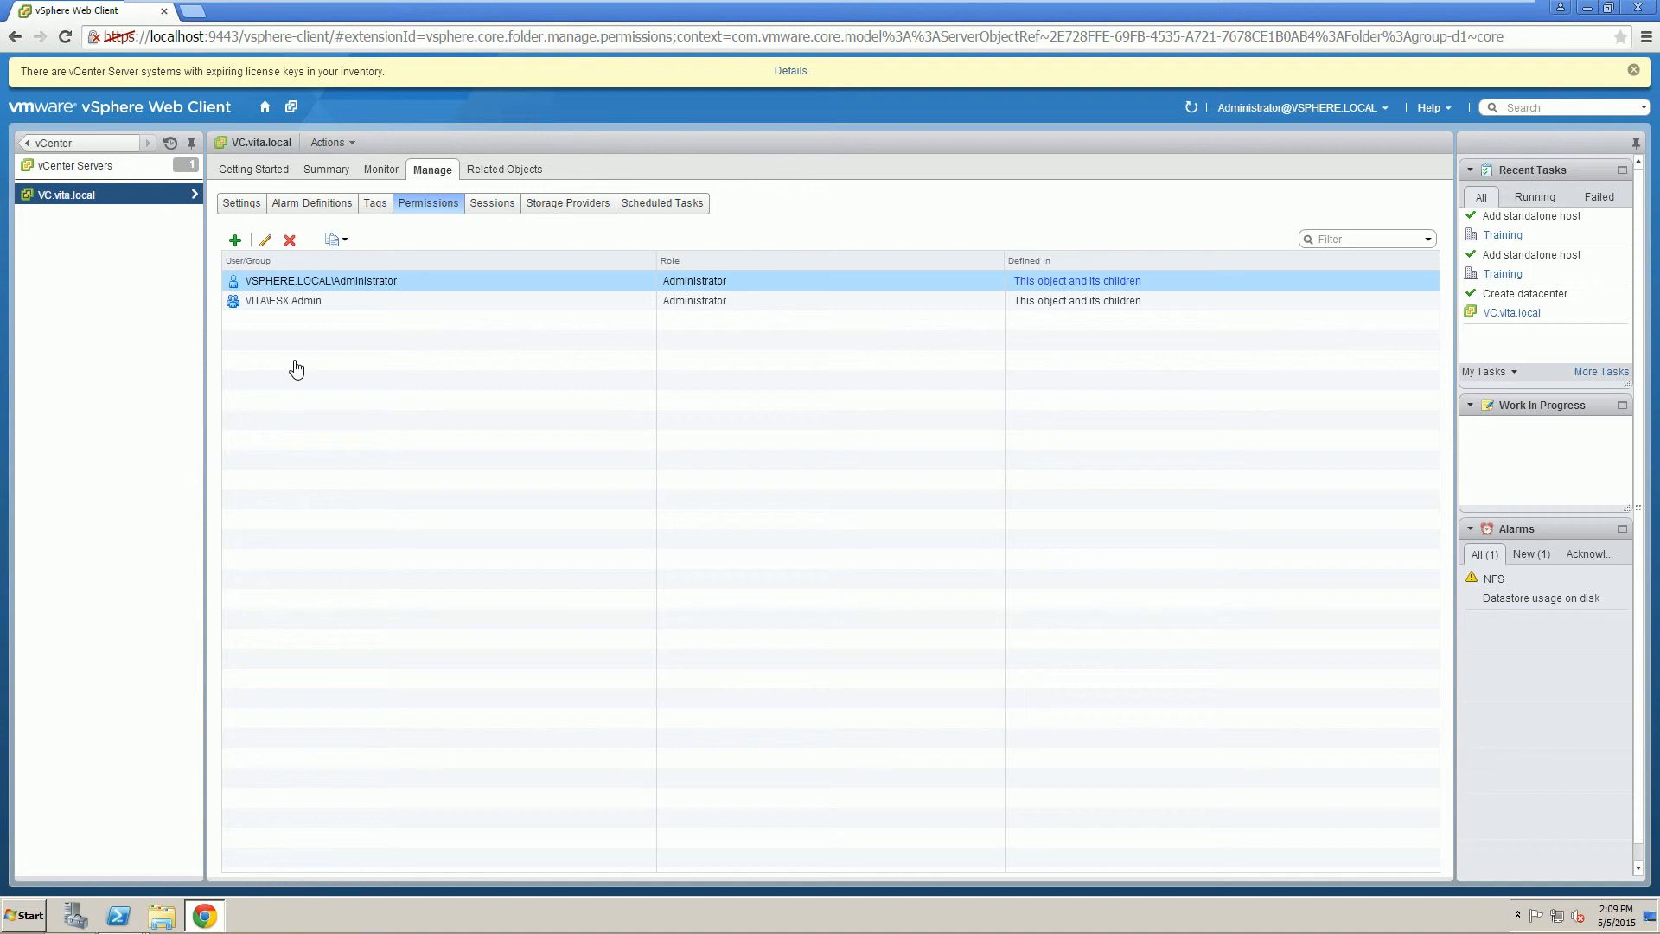
Browse the iScsi1 and iScsi2 datastores in the inventory.
{"action": "left_click", "coordinate": [263, 303]}
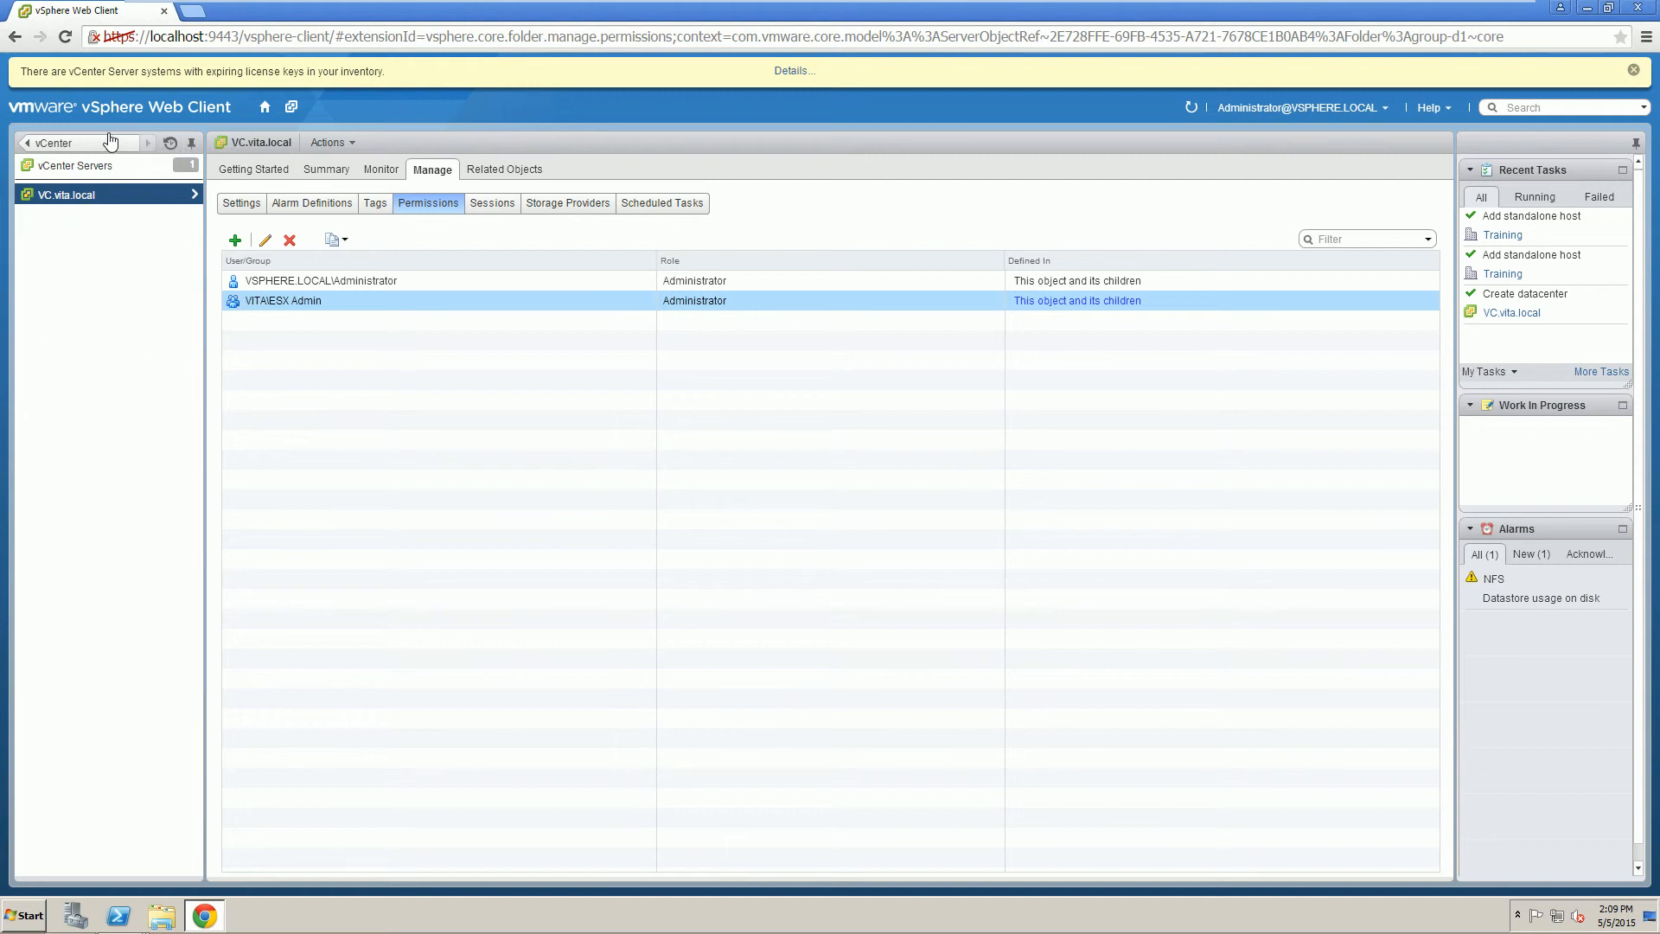
{"action": "left_click", "coordinate": [110, 141]}
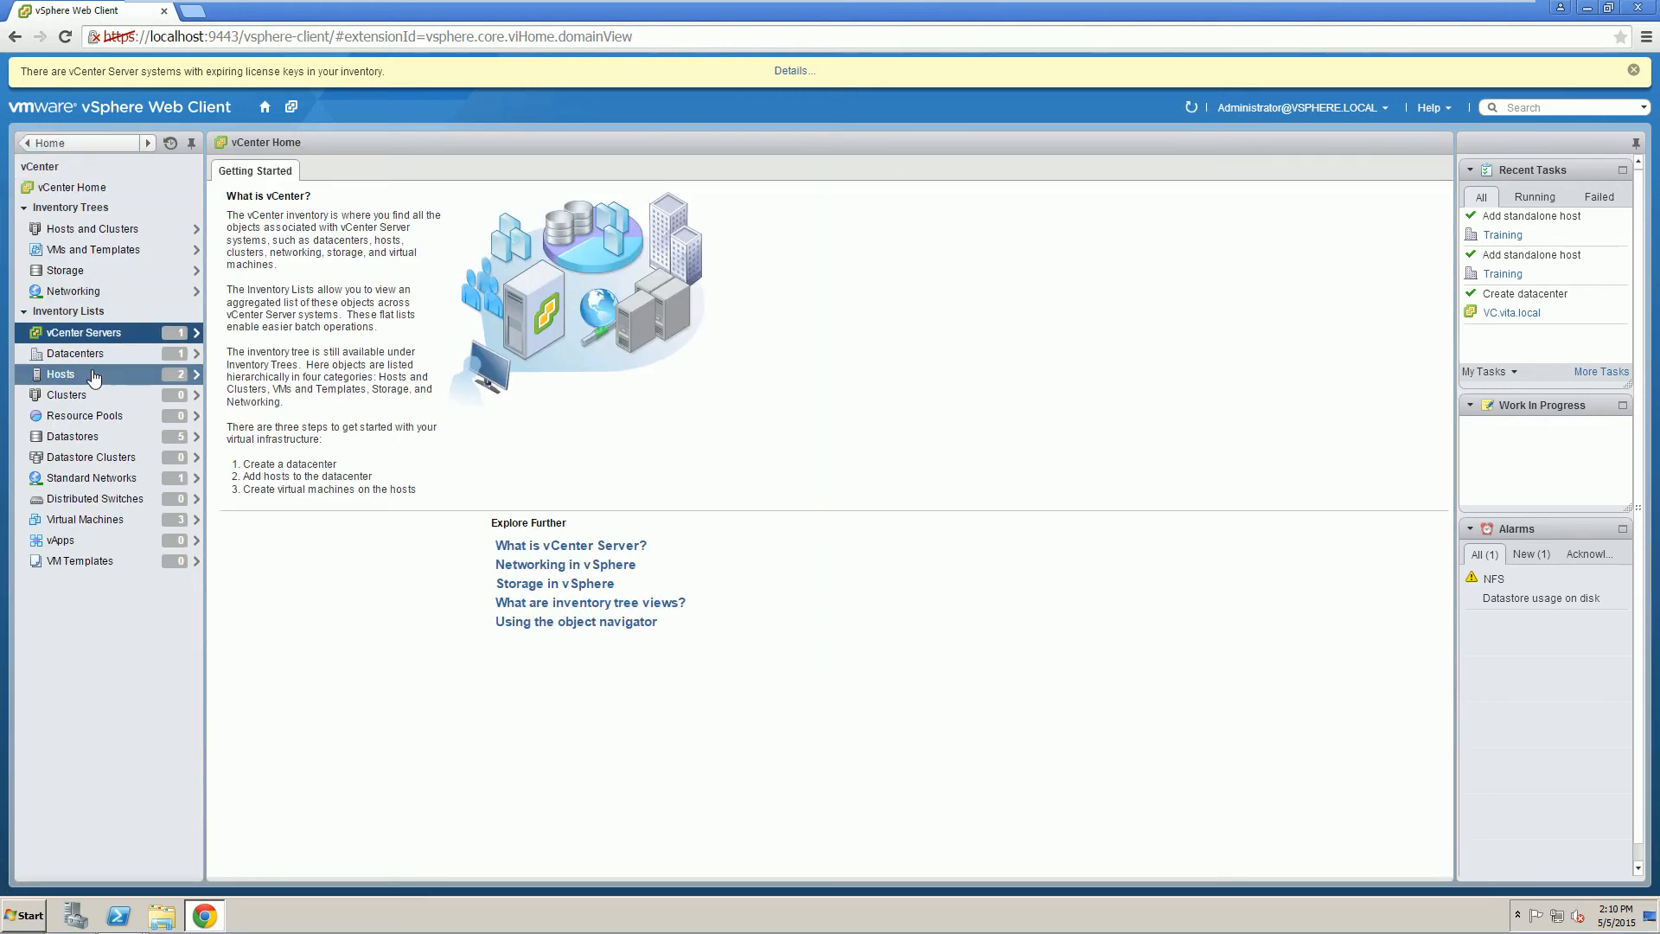
{"action": "left_click", "coordinate": [77, 437]}
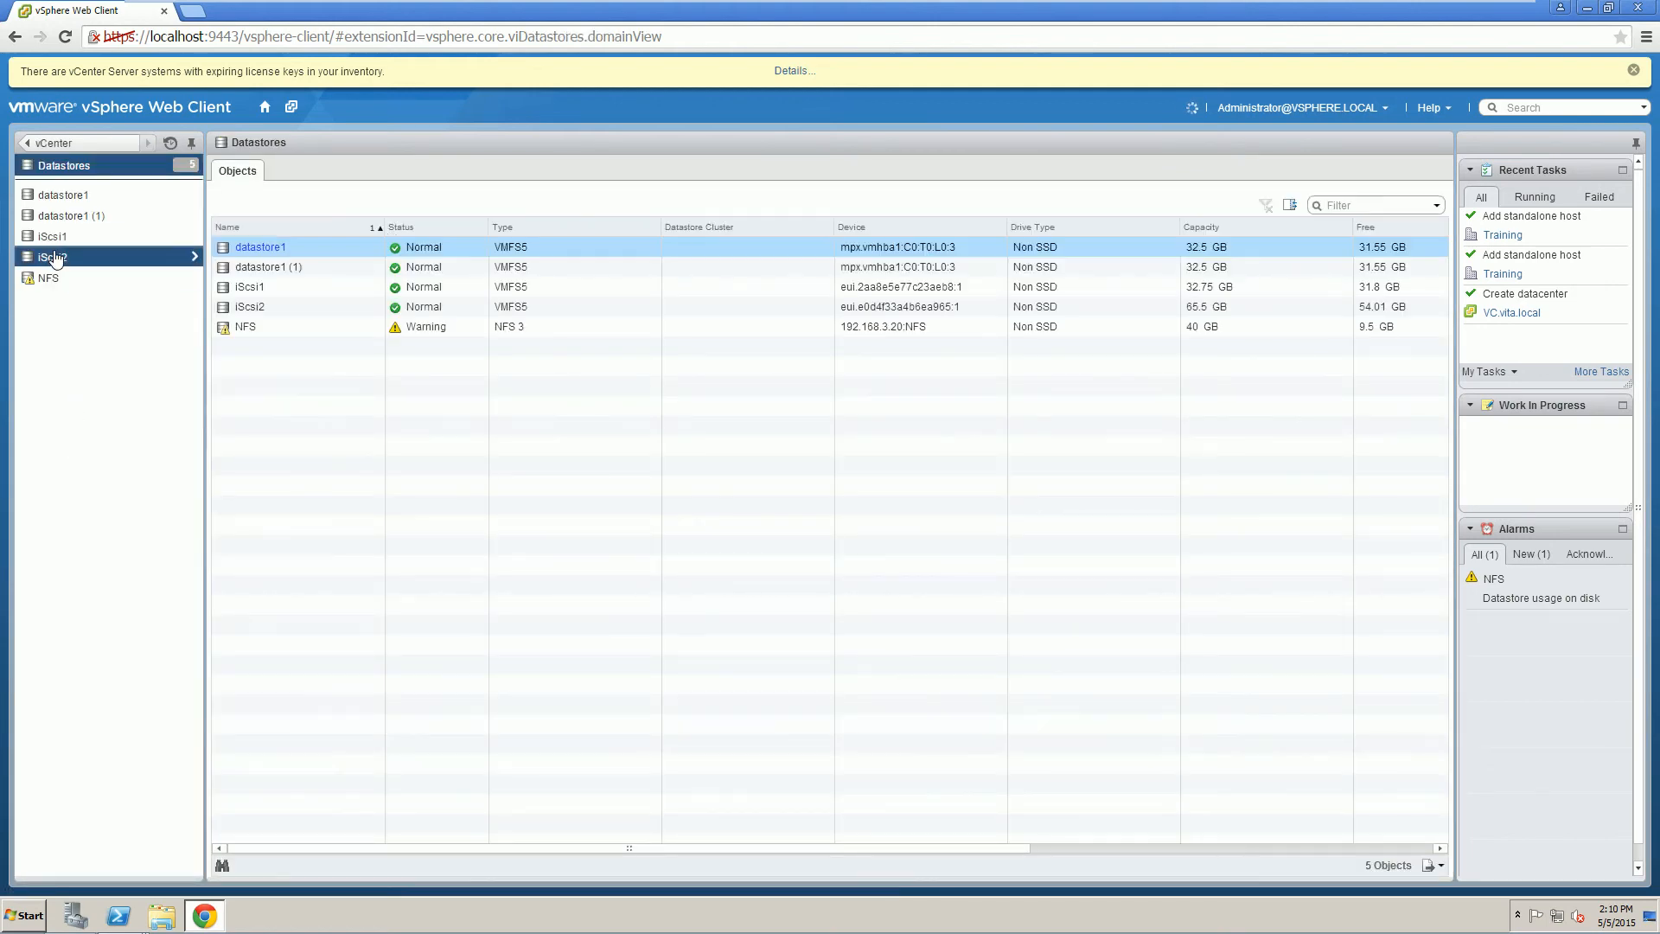
{"action": "left_click", "coordinate": [54, 237]}
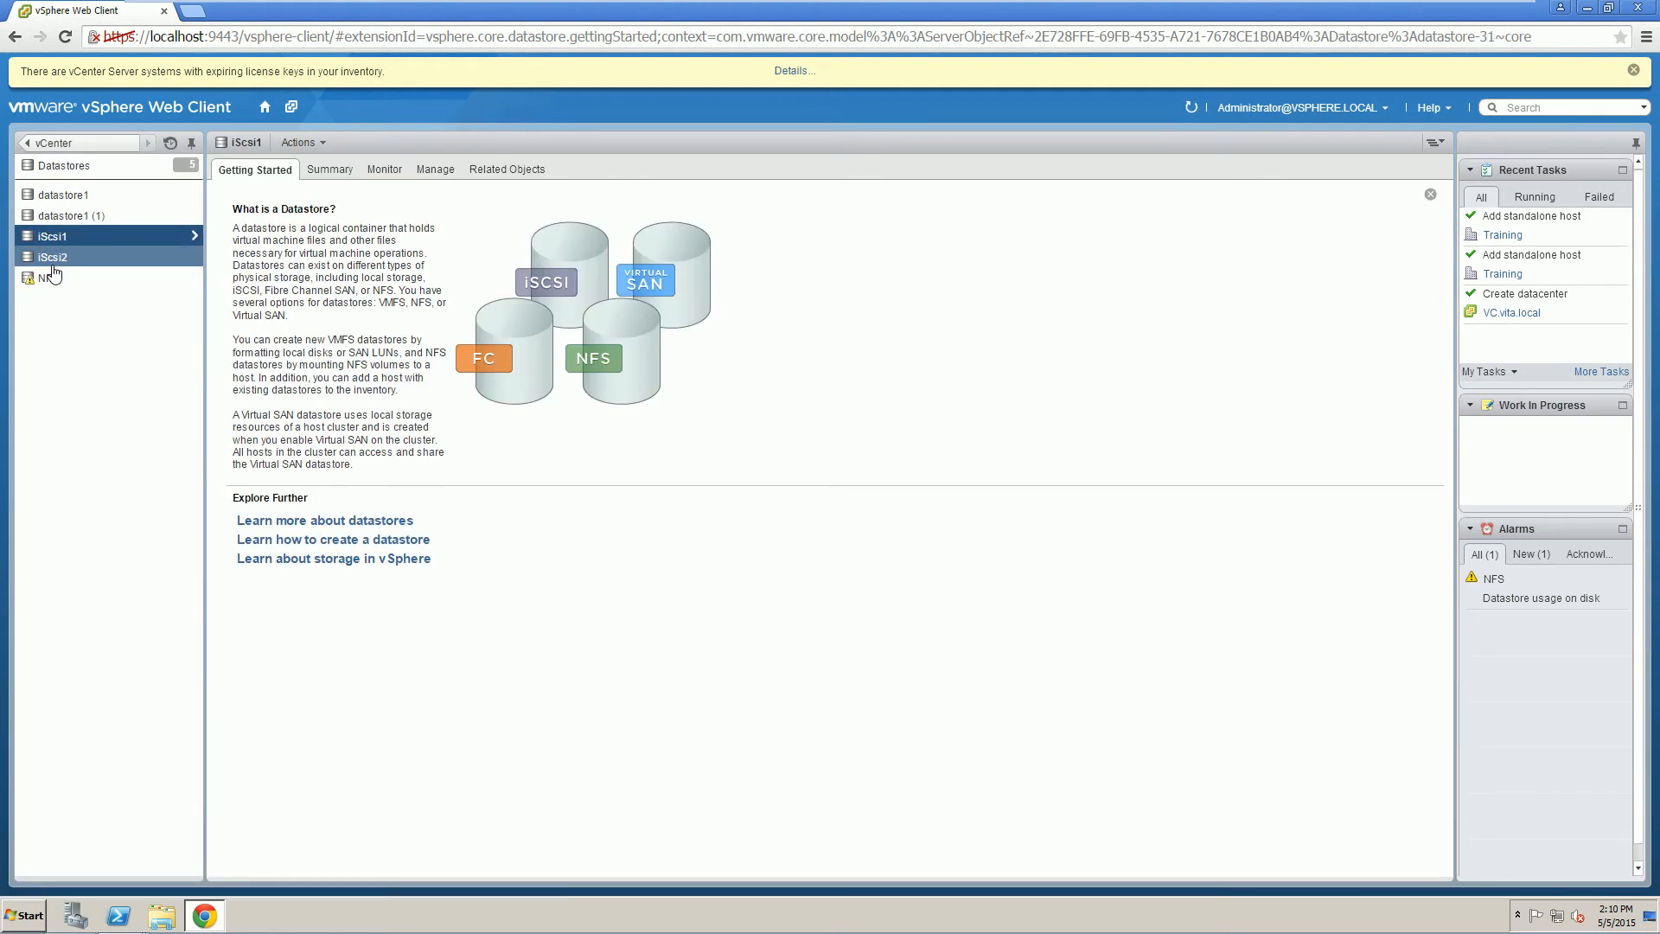
{"action": "left_click", "coordinate": [52, 264]}
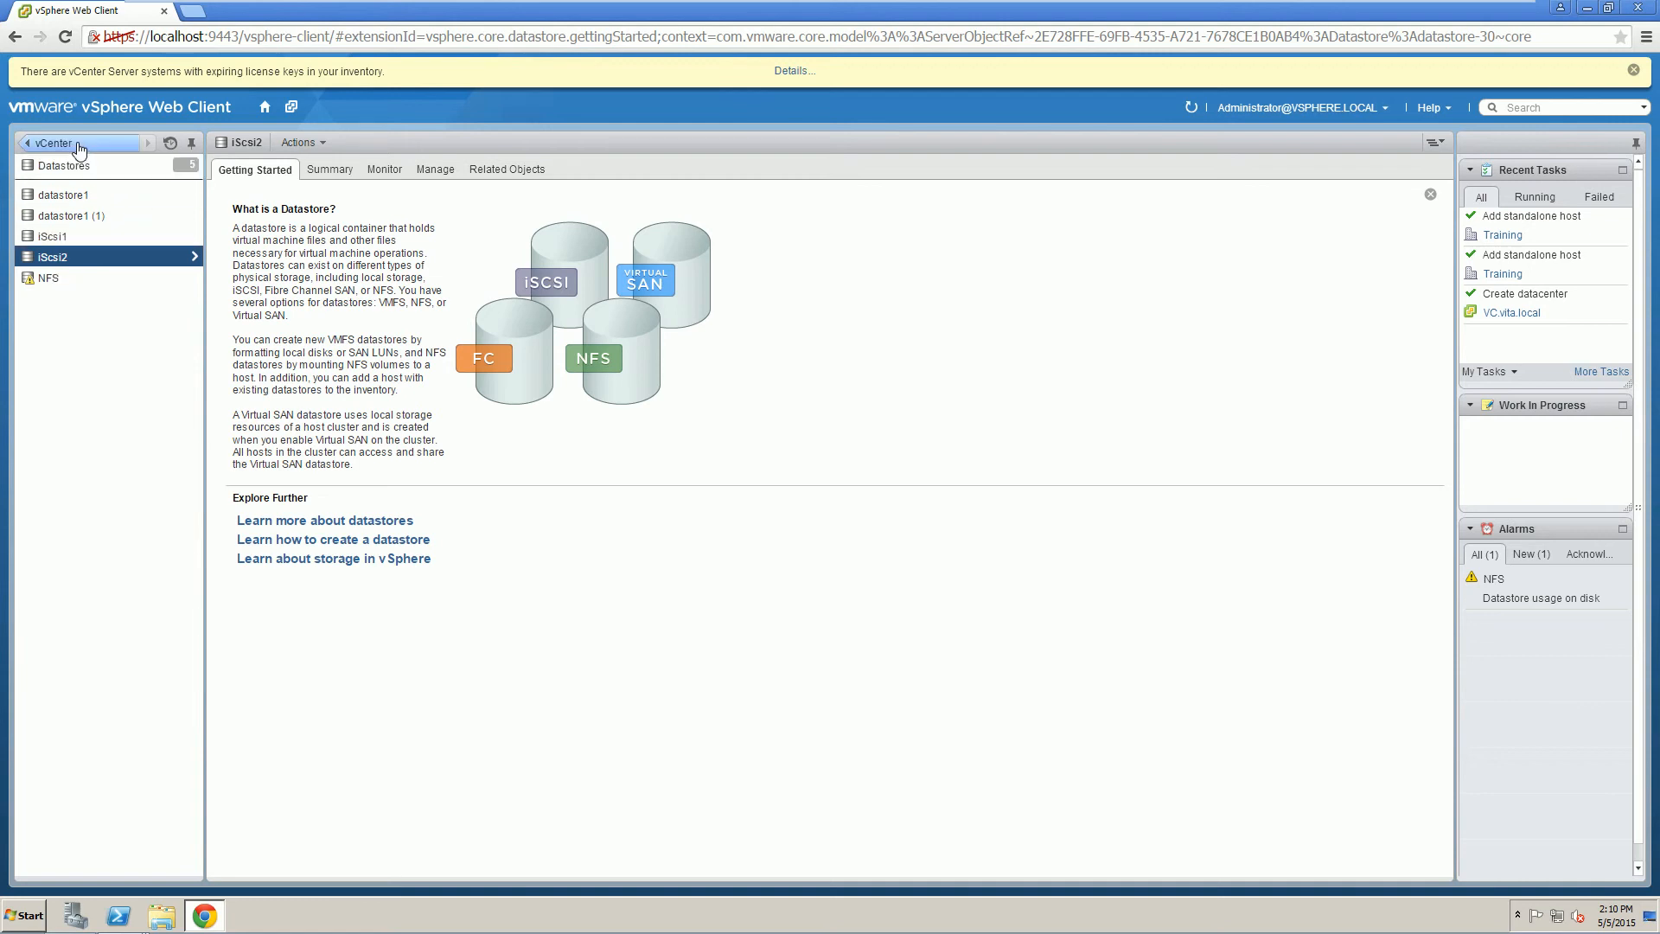
Inspect VM Network under Standard Networks, then return to vCenter Home.
{"action": "left_click", "coordinate": [79, 147]}
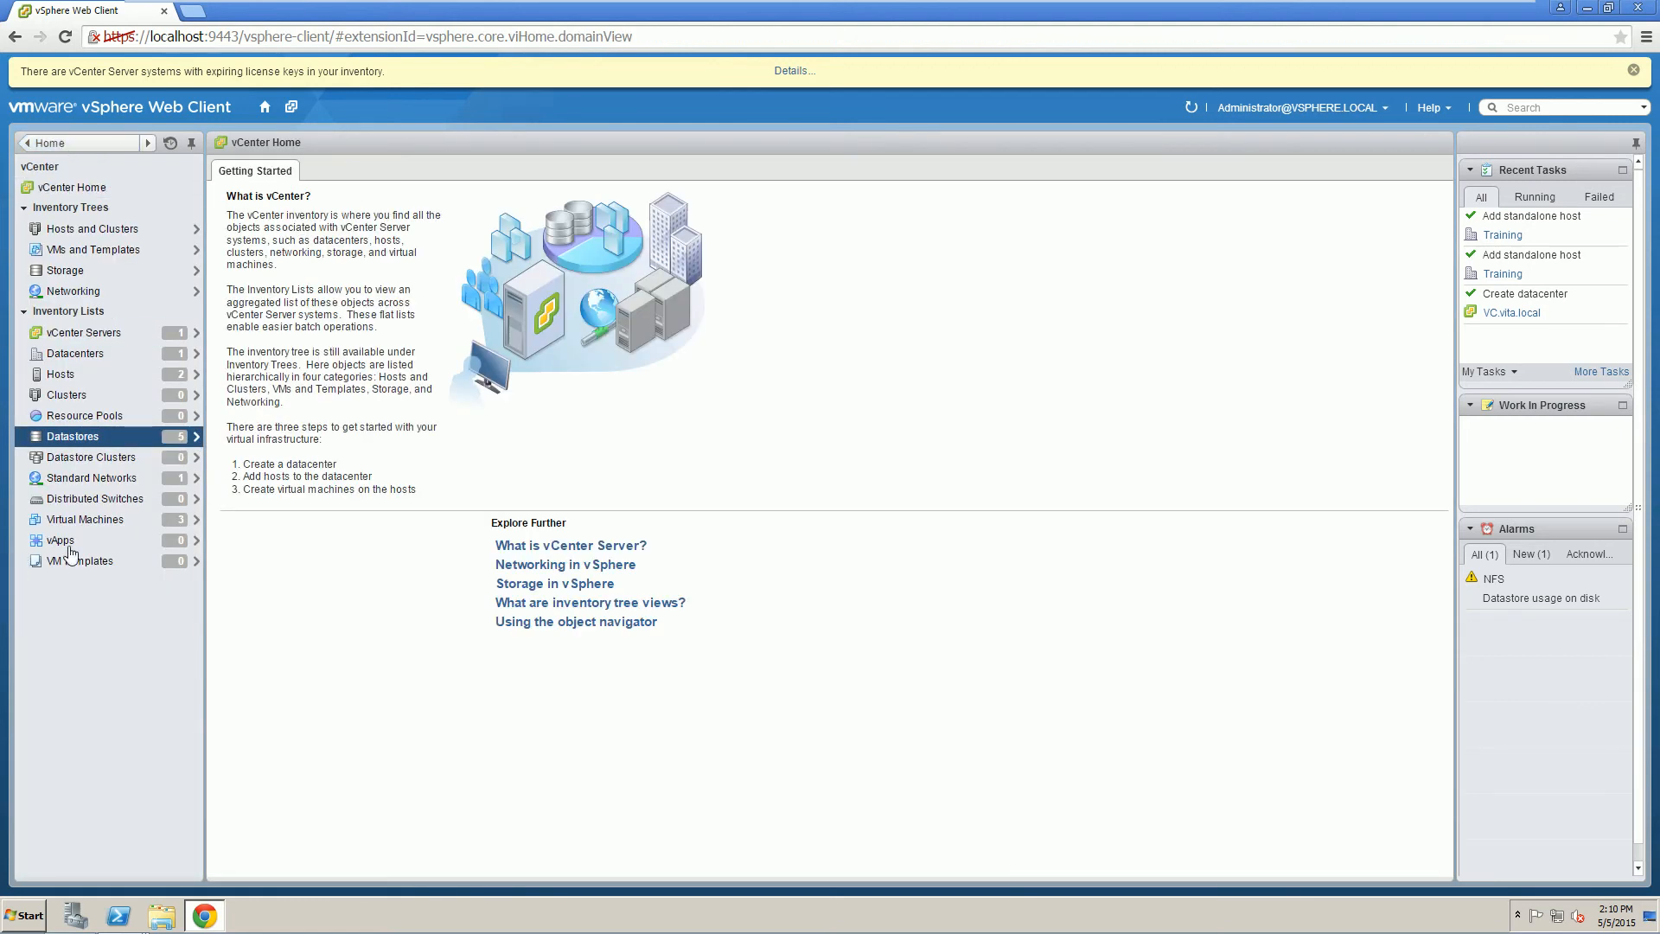
{"action": "left_click", "coordinate": [108, 480]}
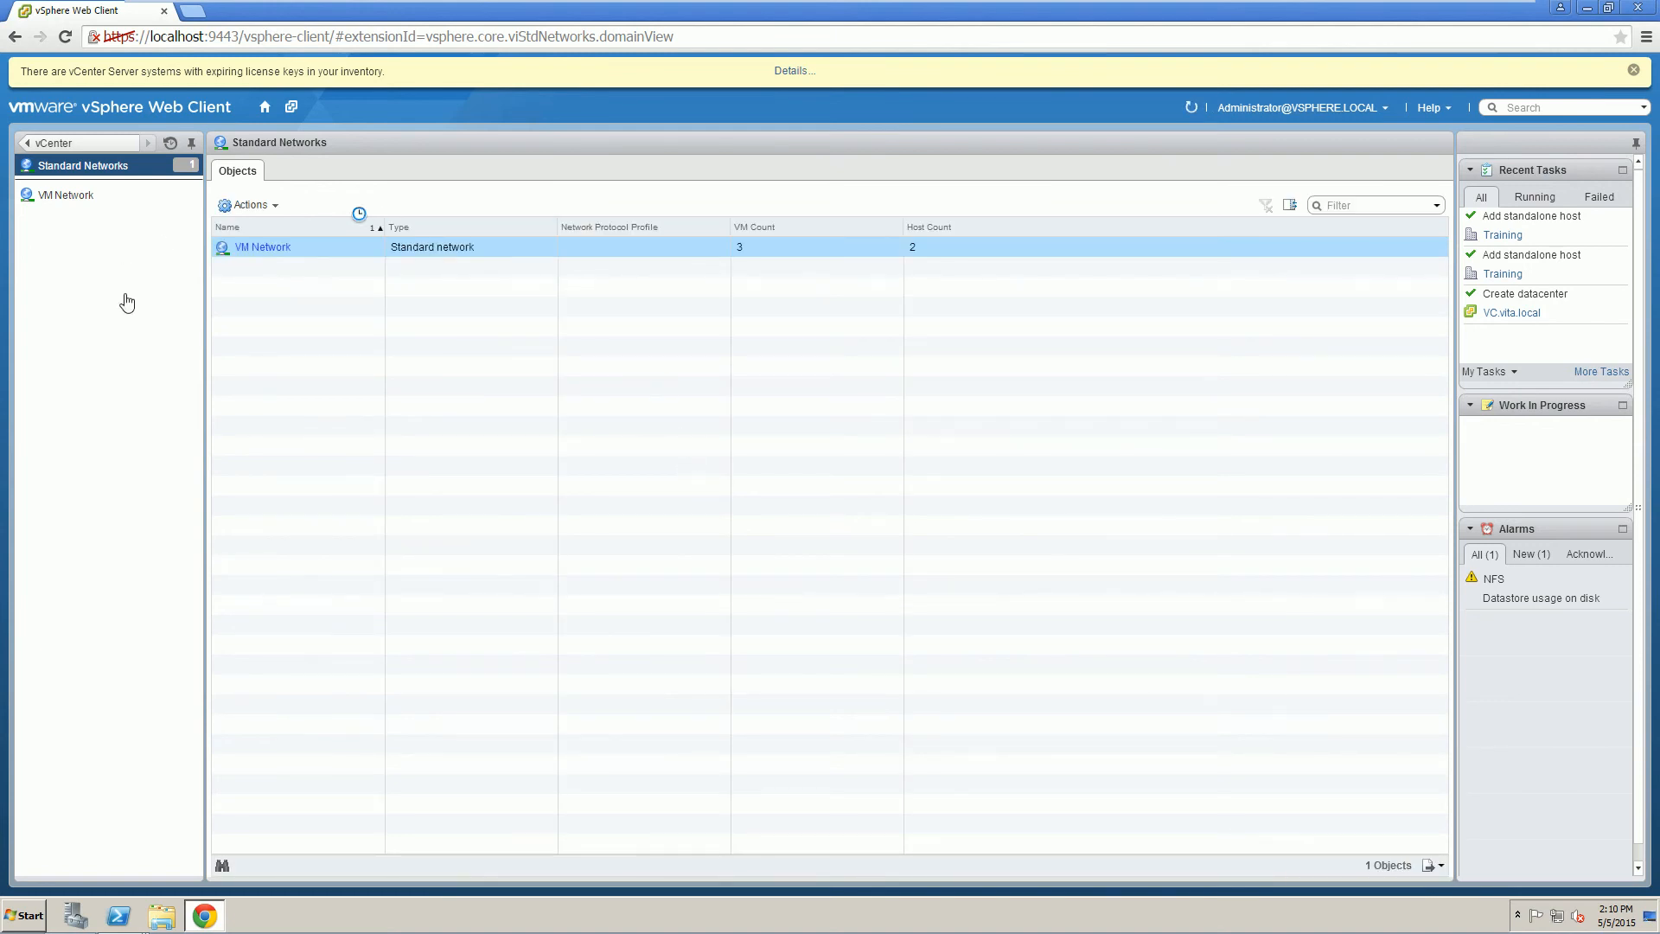
{"action": "left_click", "coordinate": [60, 195]}
{"action": "left_click", "coordinate": [66, 195]}
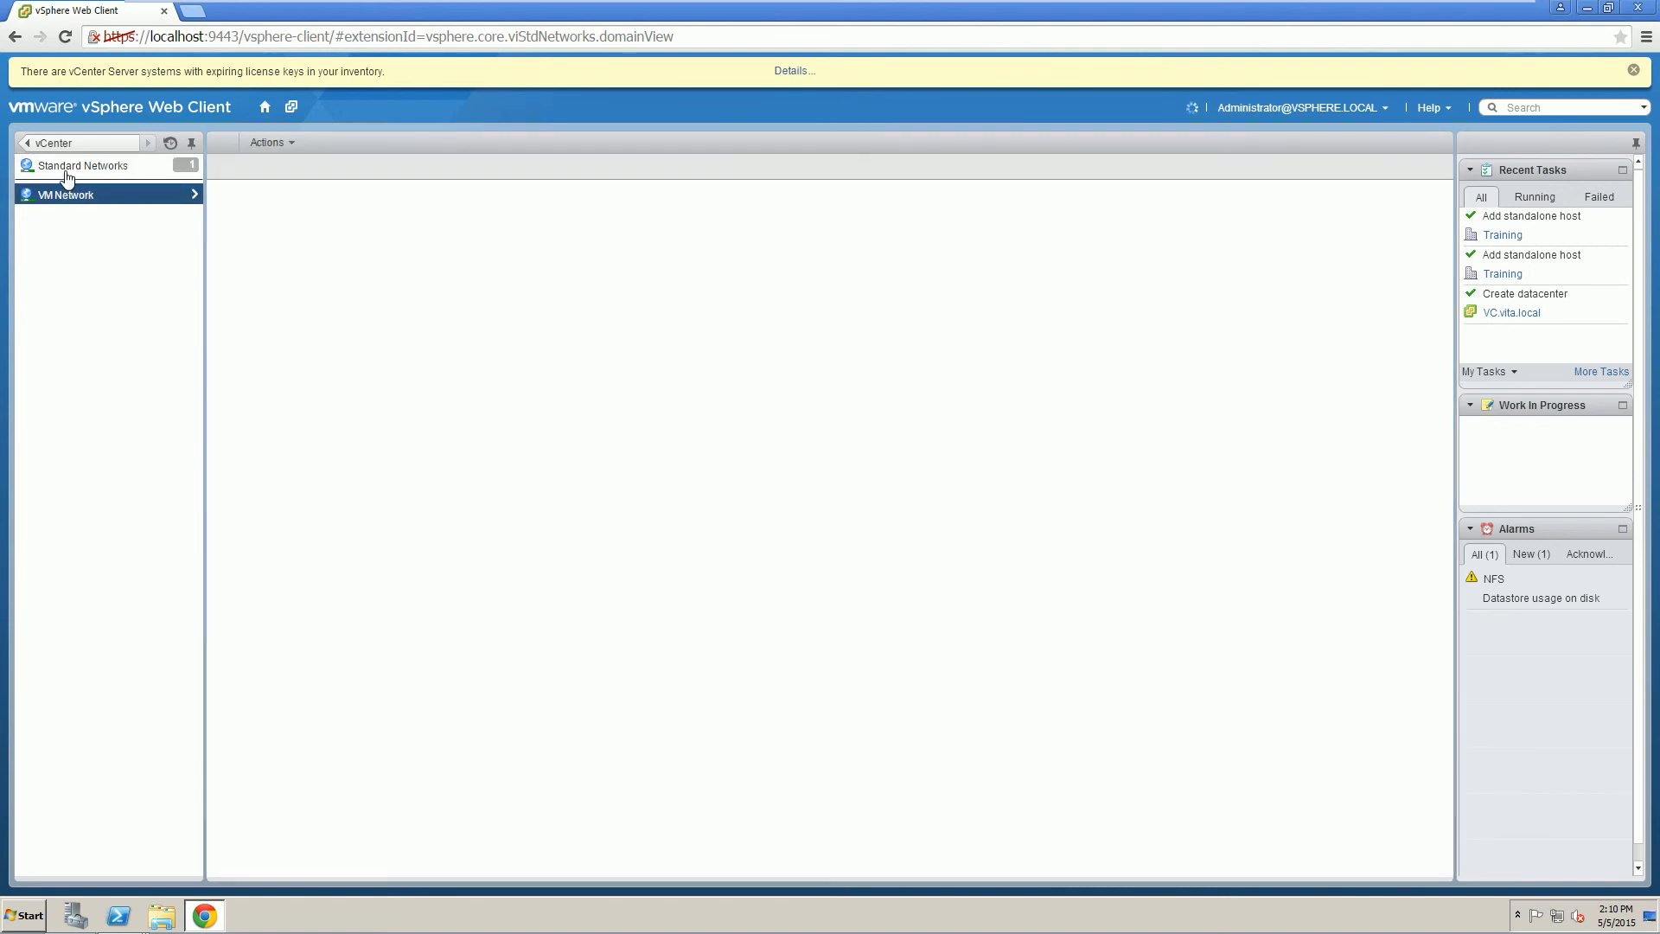
{"action": "left_click", "coordinate": [71, 144]}
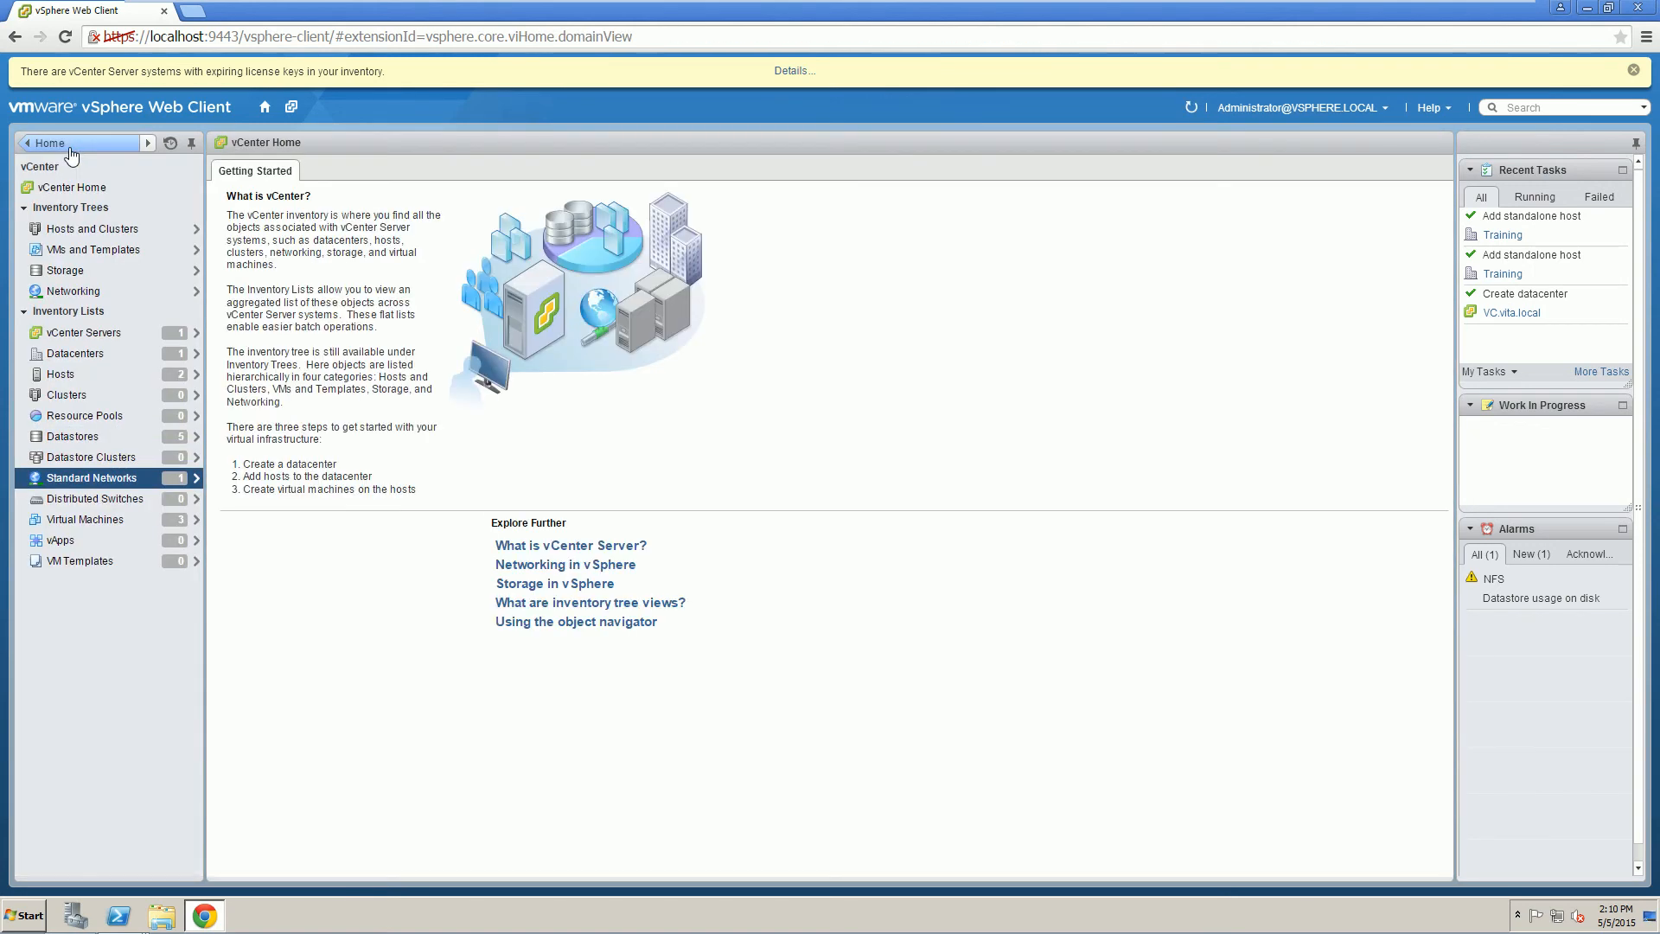
{"action": "left_click", "coordinate": [71, 143]}
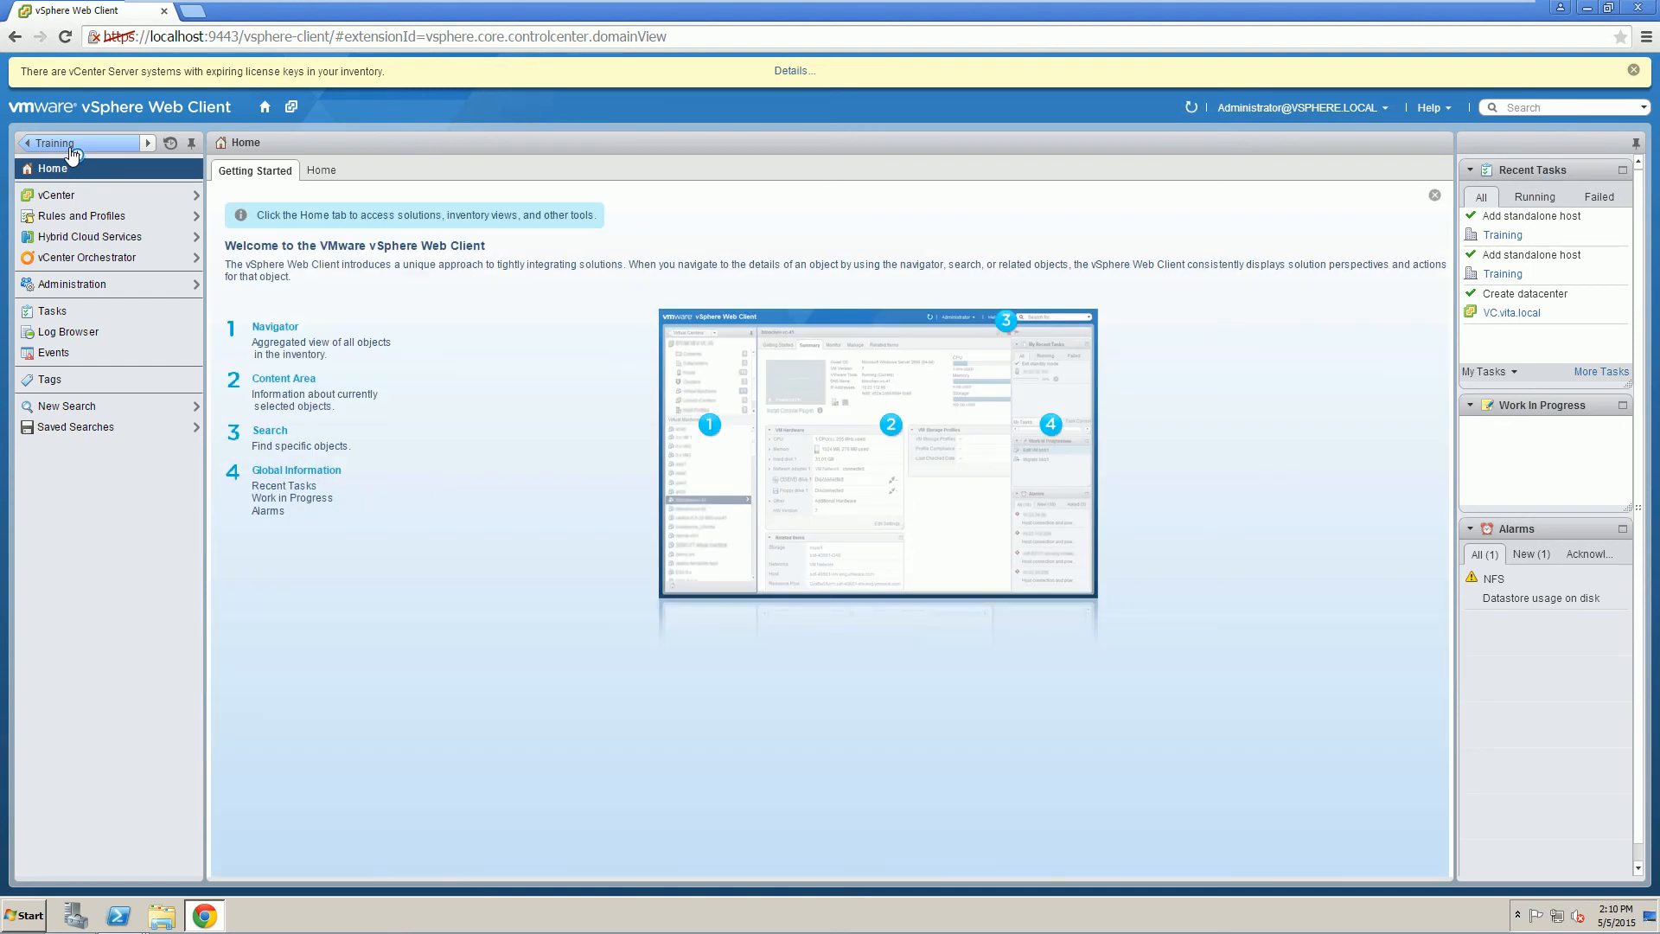
{"action": "left_click", "coordinate": [59, 197]}
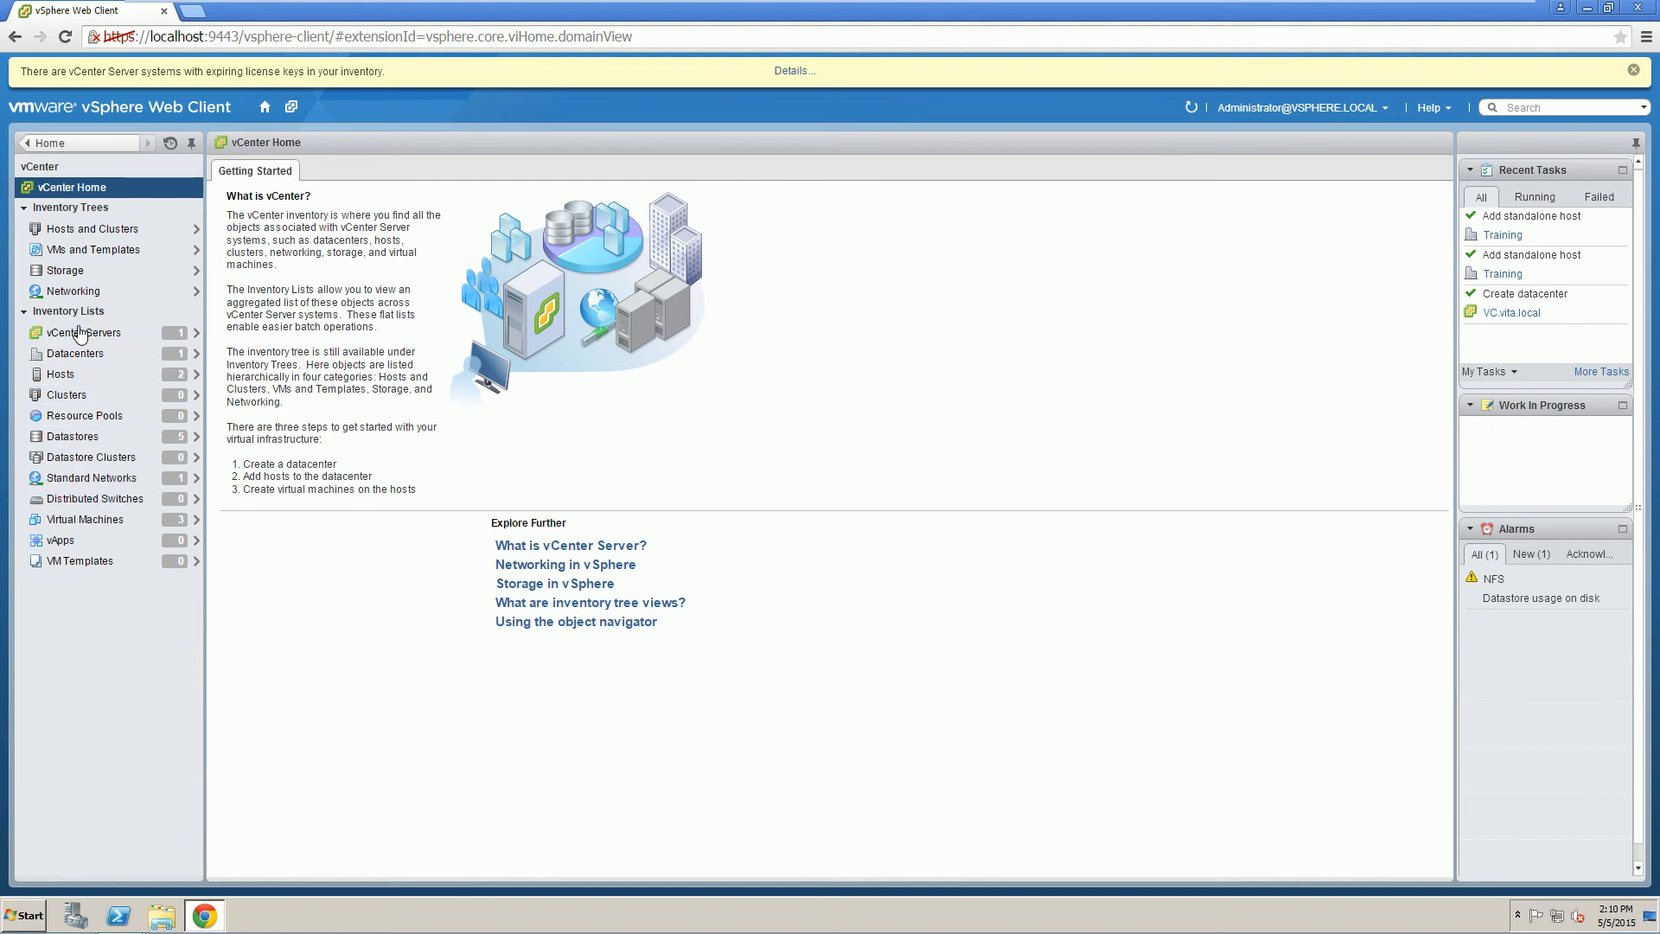
Open the networking configuration of host esxi1.vita.local.
{"action": "left_click", "coordinate": [78, 374]}
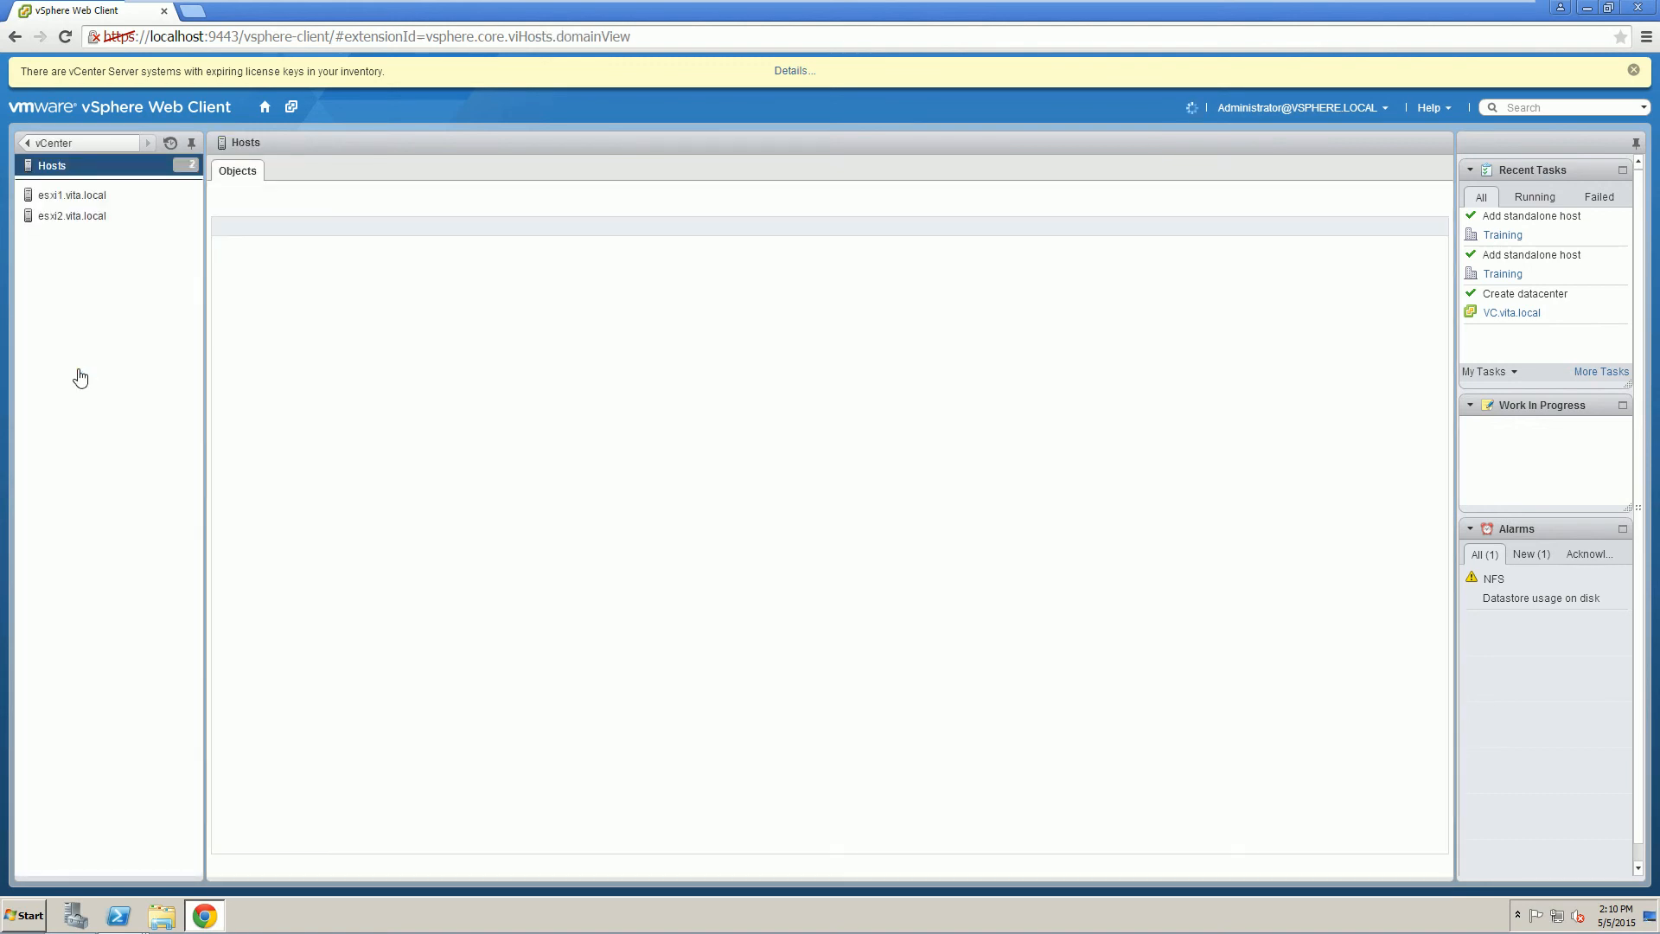
{"action": "left_click", "coordinate": [59, 197]}
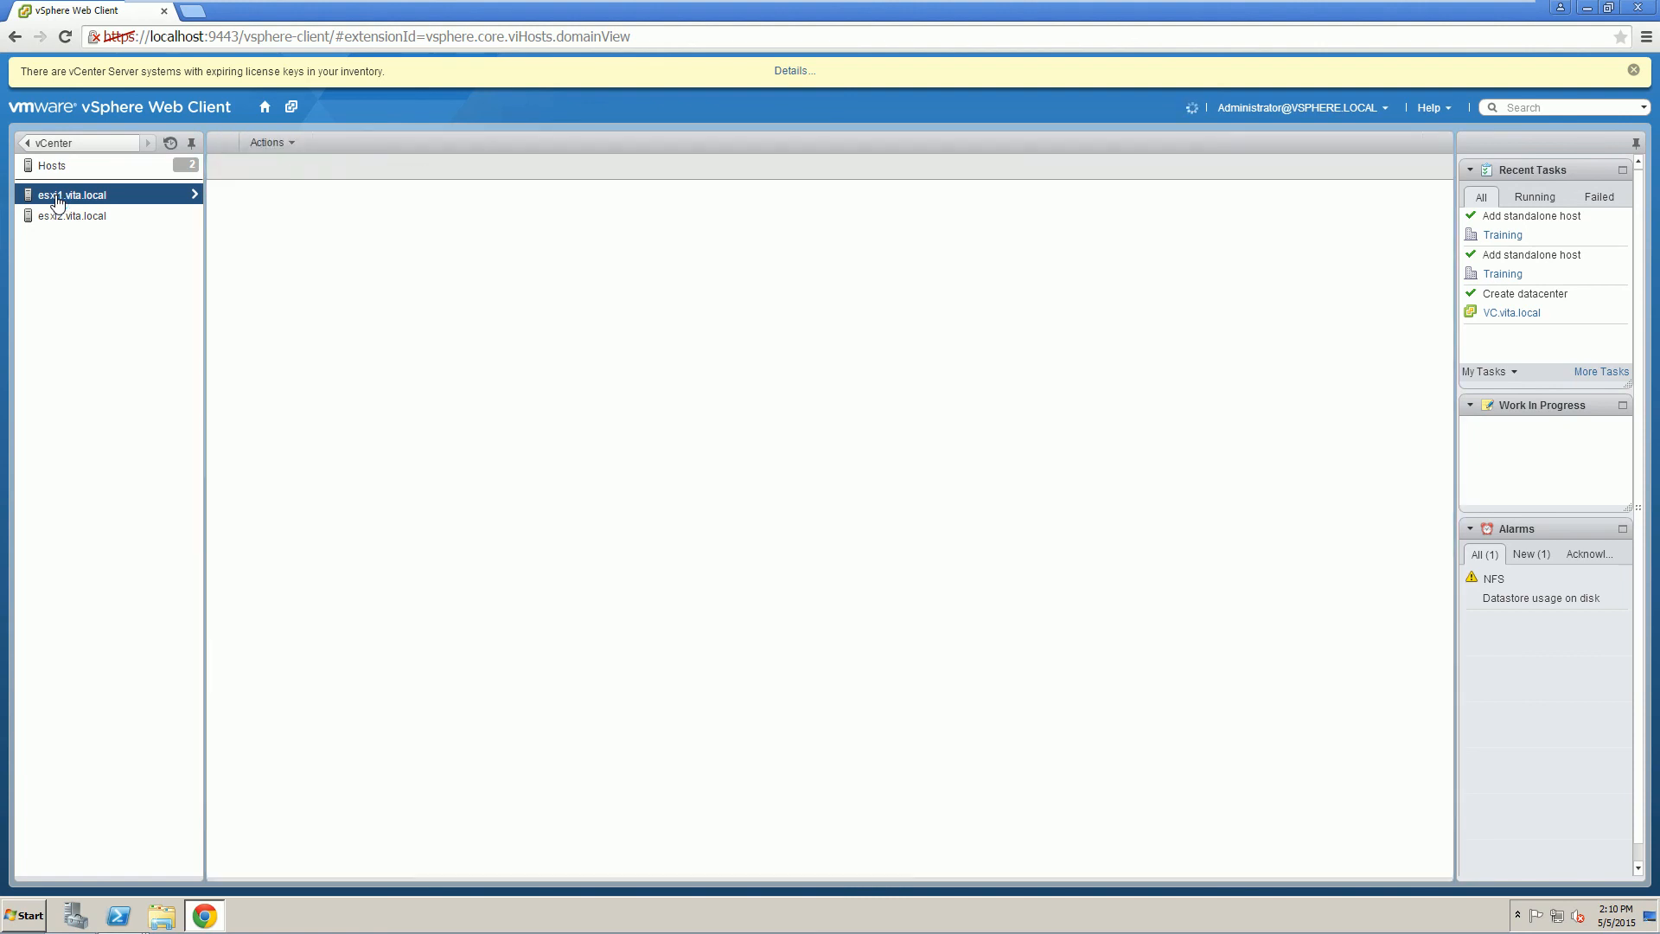
{"action": "left_click", "coordinate": [432, 171]}
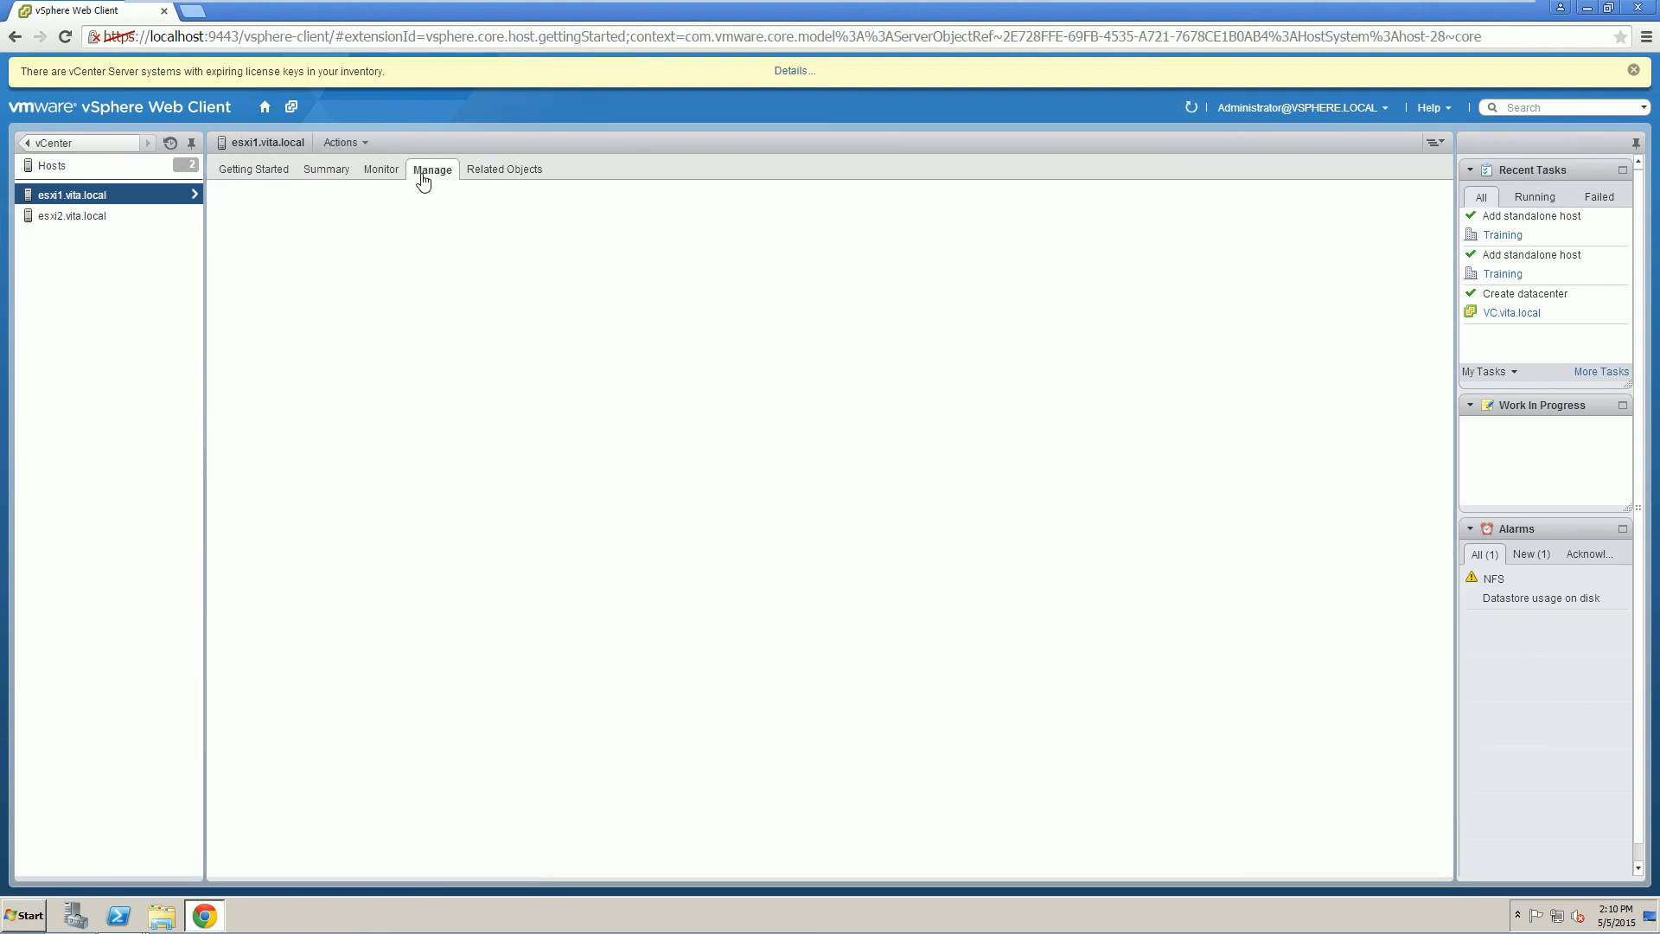
{"action": "left_click", "coordinate": [299, 204]}
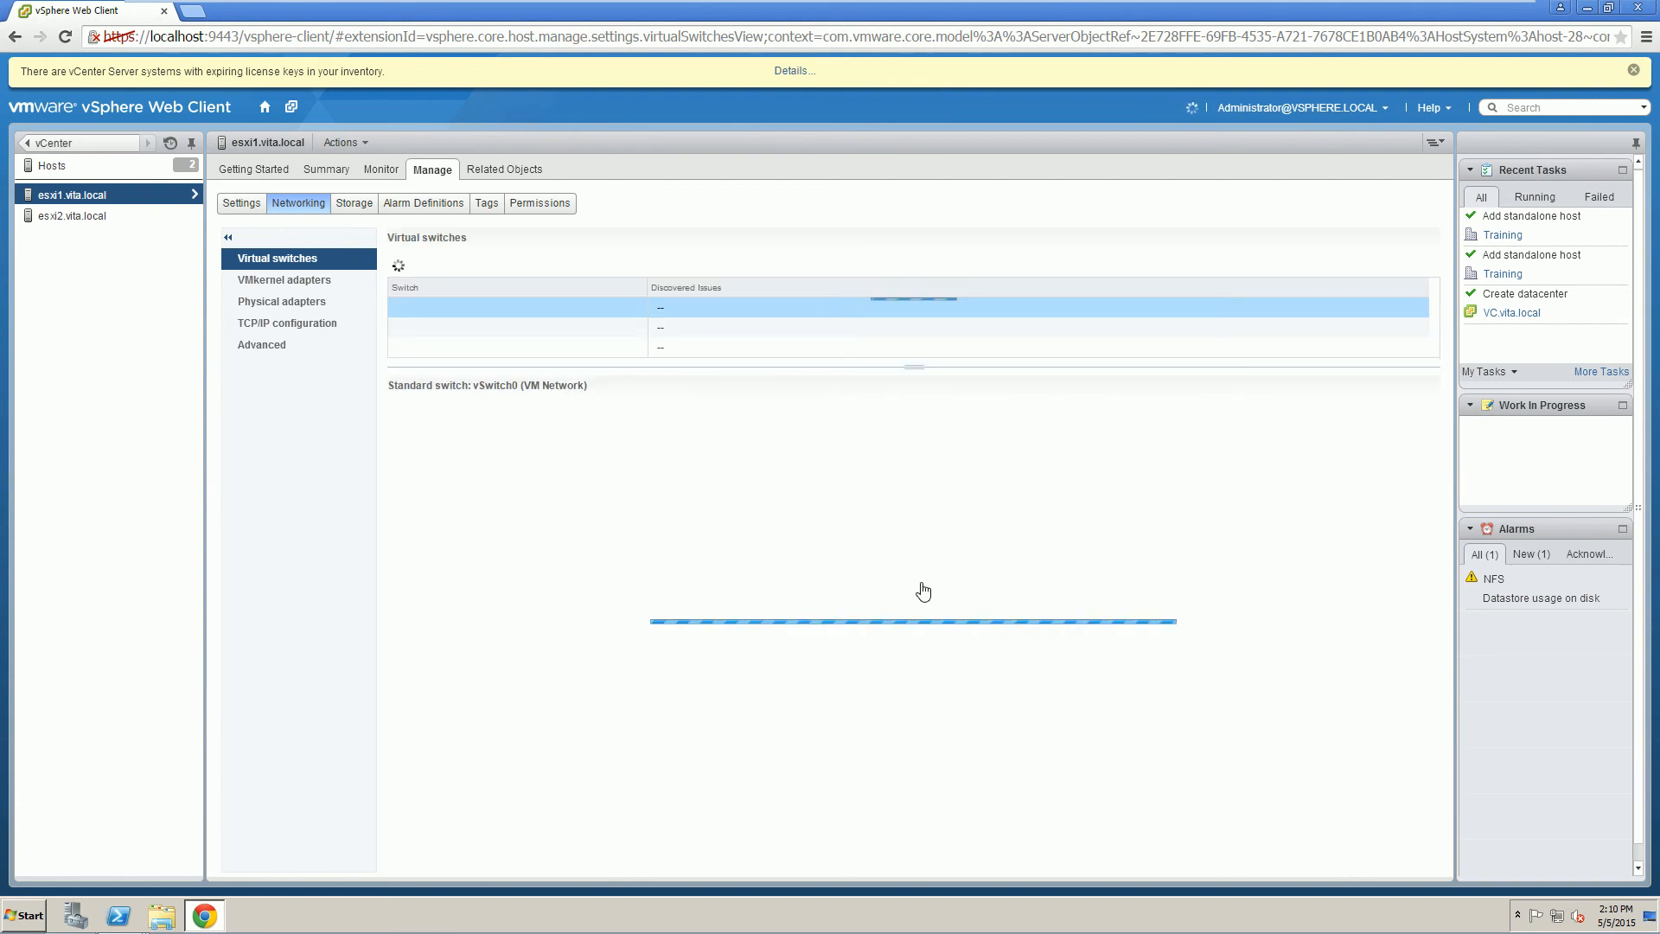
Review vSwitch1, vSwitch2 (FT) and vSwitch3 (iSCSI) on esxi1.
{"action": "left_click", "coordinate": [431, 331]}
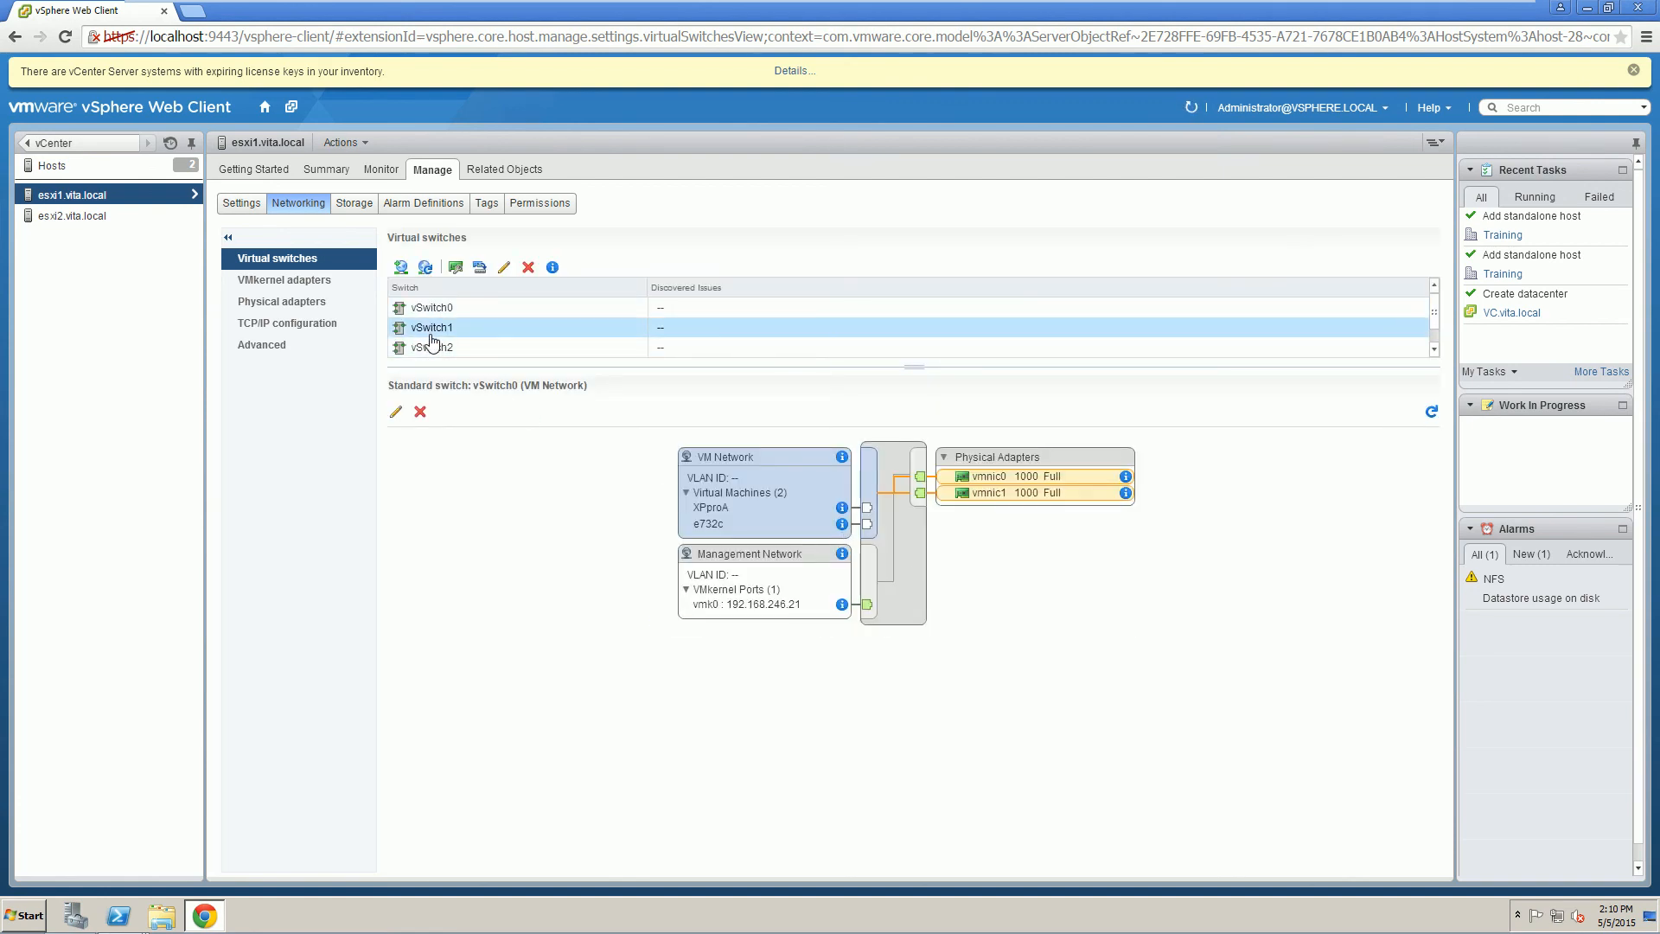
{"action": "left_click", "coordinate": [431, 348]}
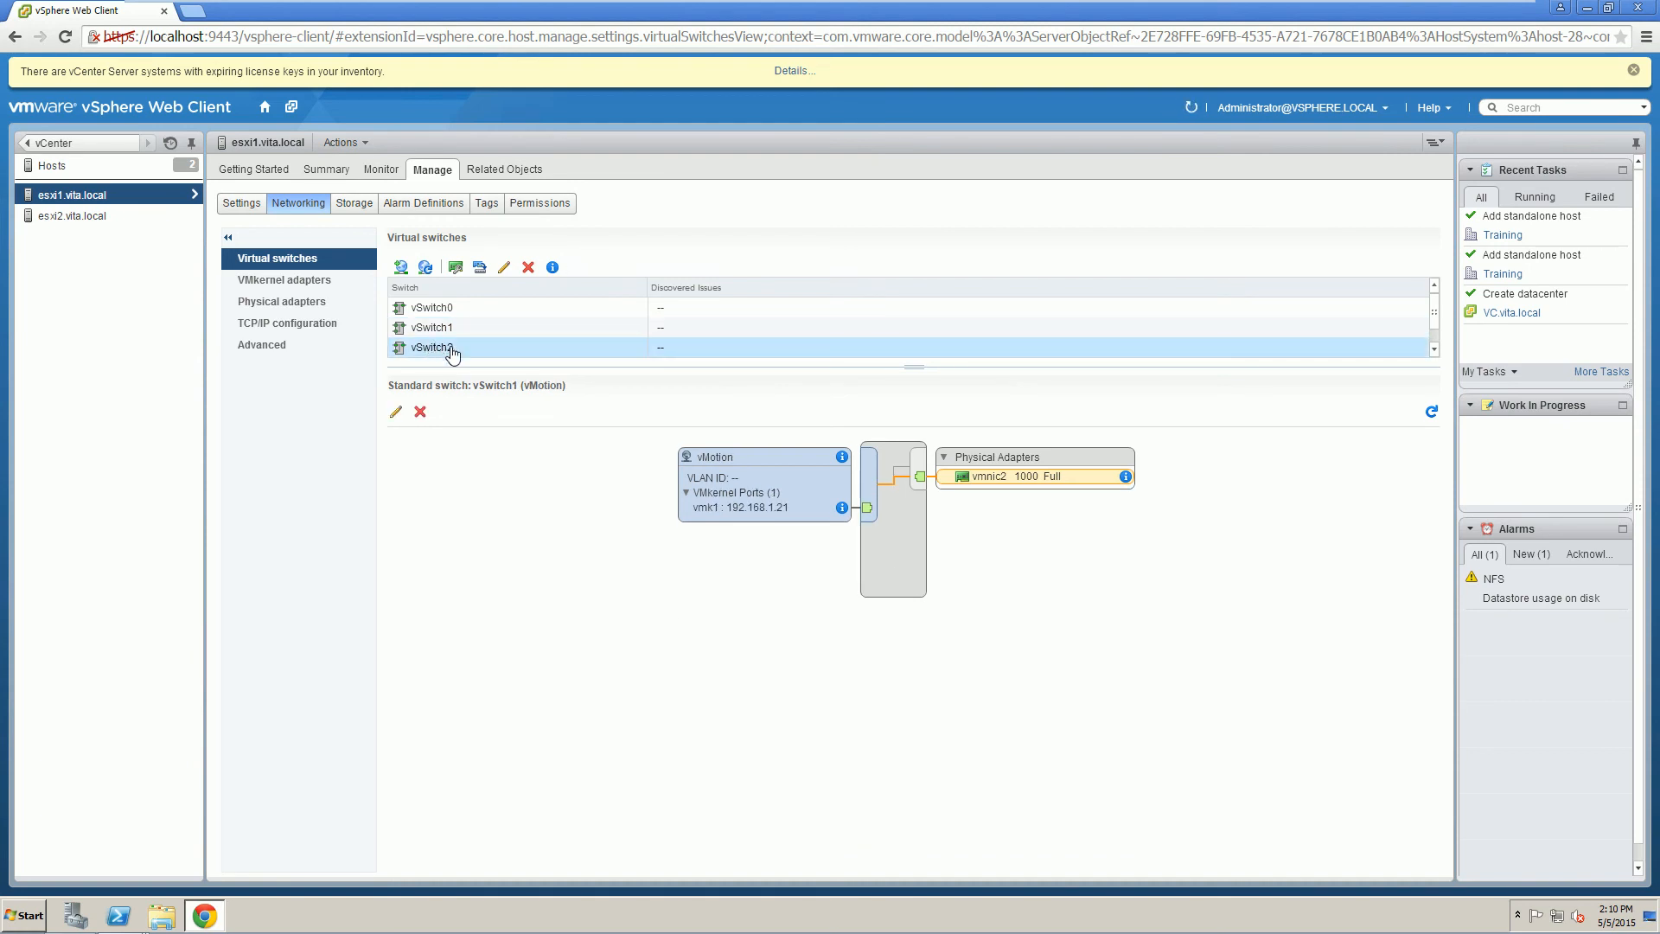
{"action": "left_click", "coordinate": [1435, 350]}
{"action": "left_click", "coordinate": [430, 348]}
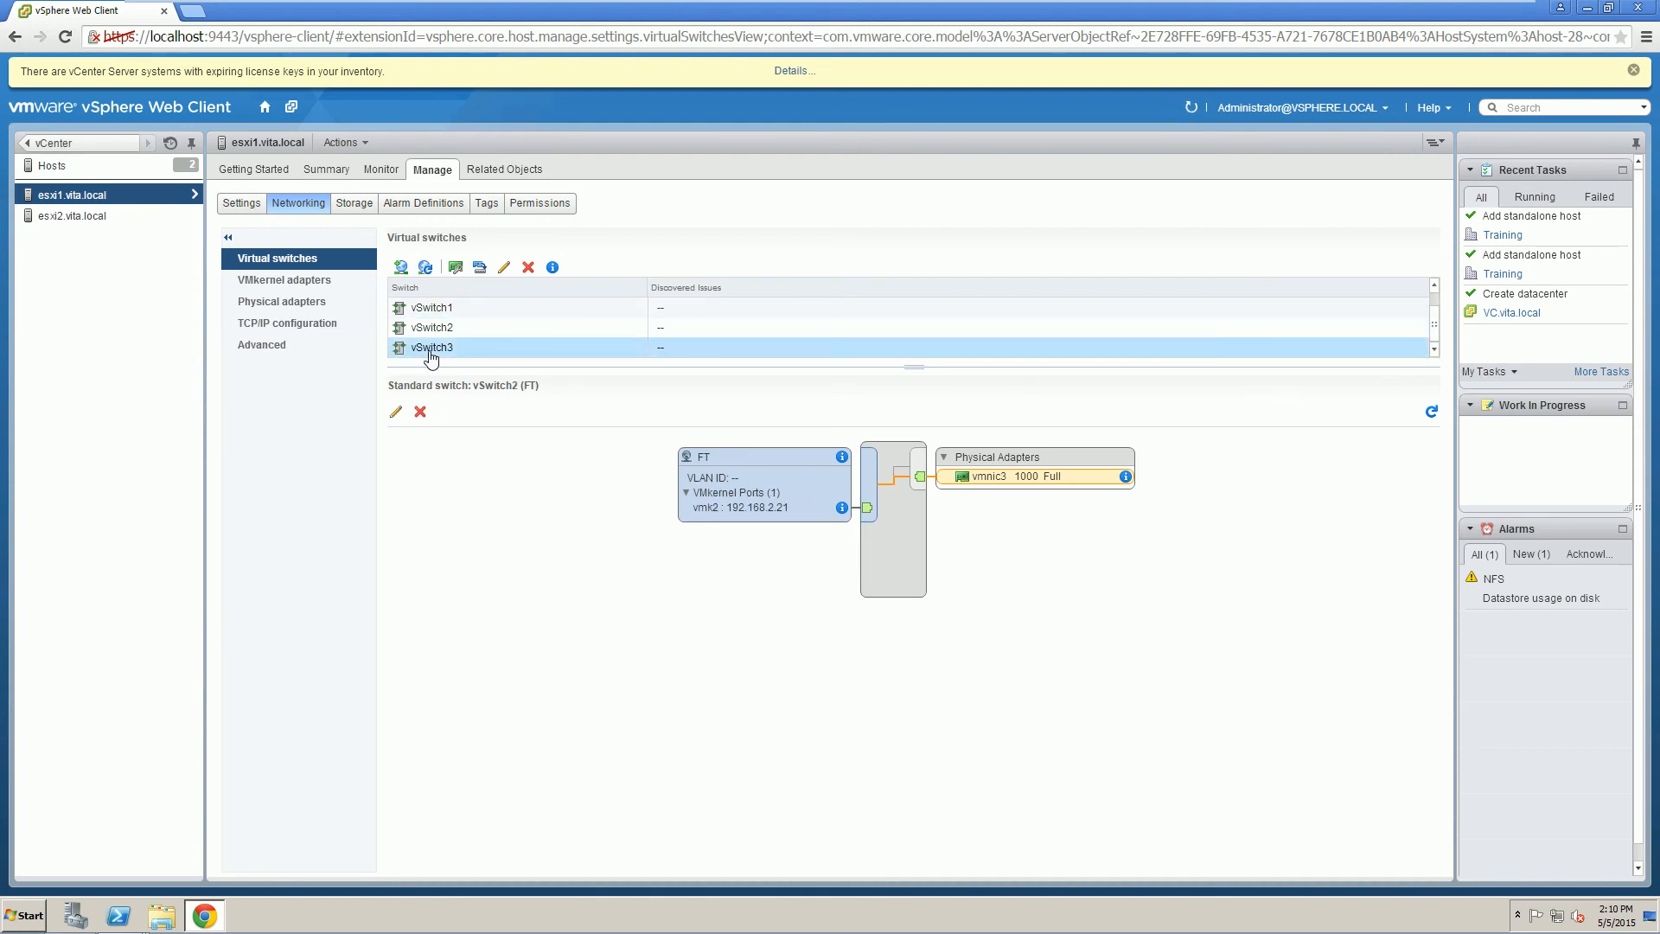
{"action": "left_click", "coordinate": [428, 329]}
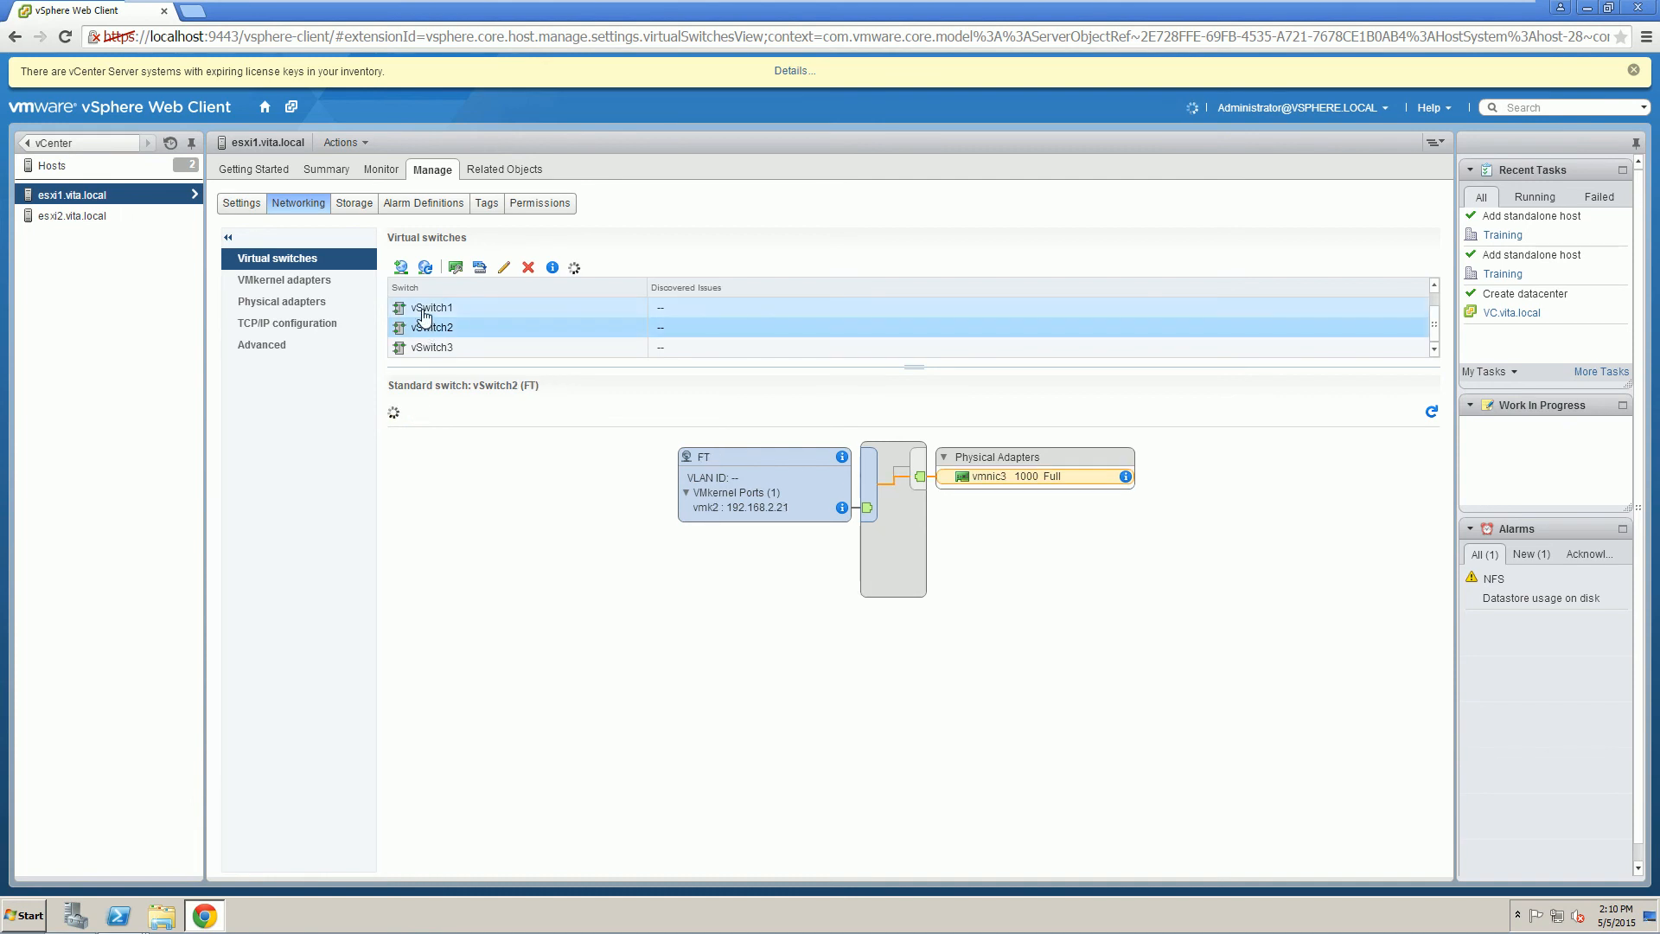
{"action": "left_click", "coordinate": [425, 309]}
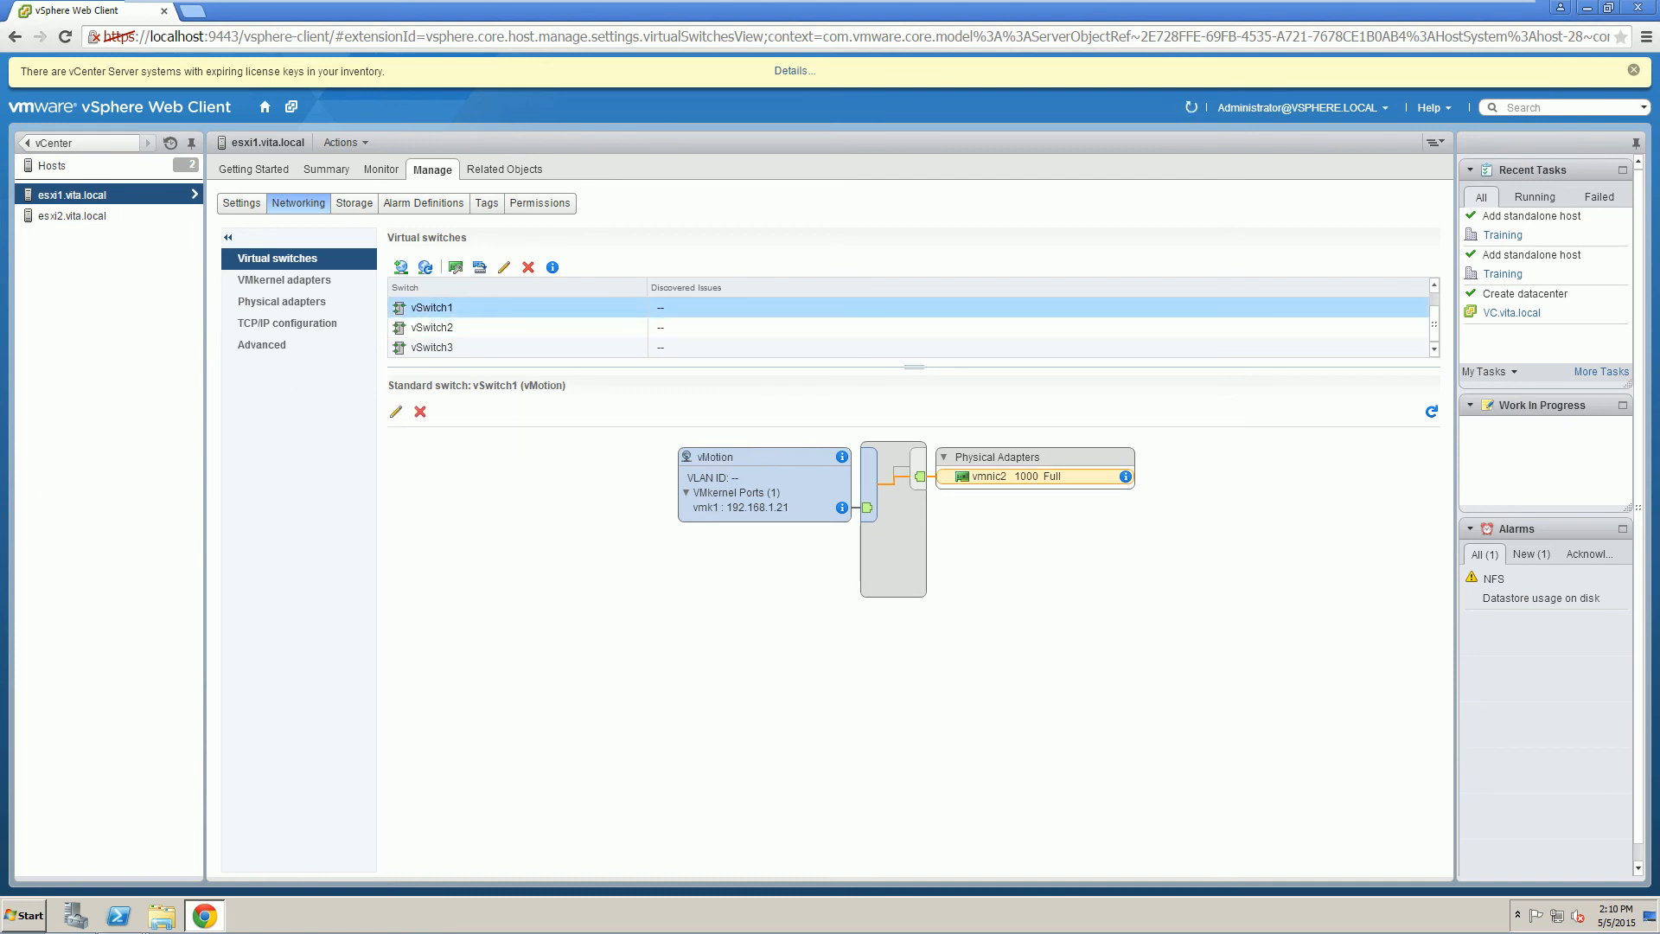